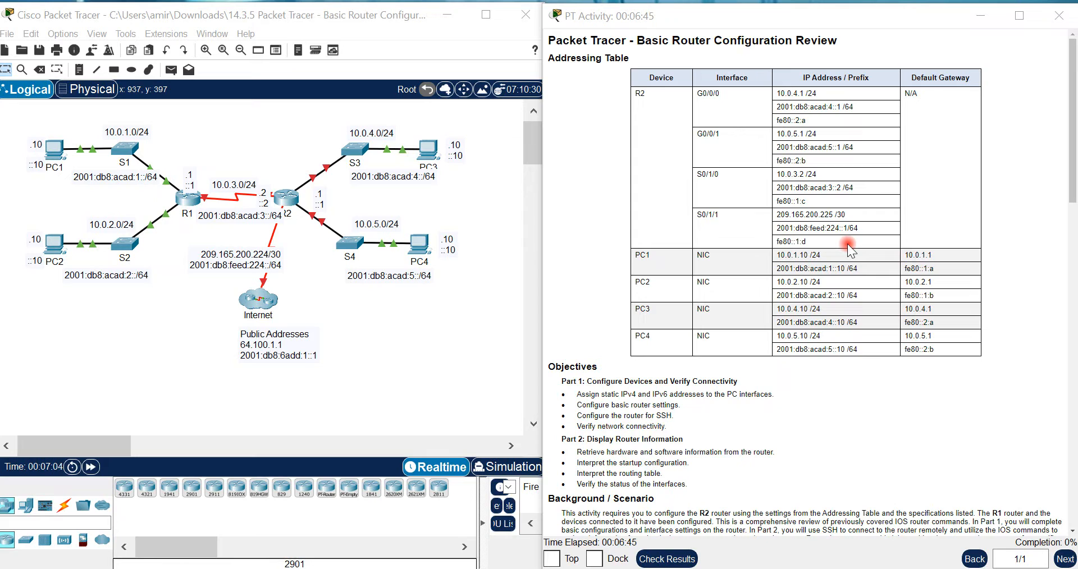
Open PC3's IP Configuration window on its Desktop tab, alongside the activity's addressing table
scroll(848, 270, "down", 2)
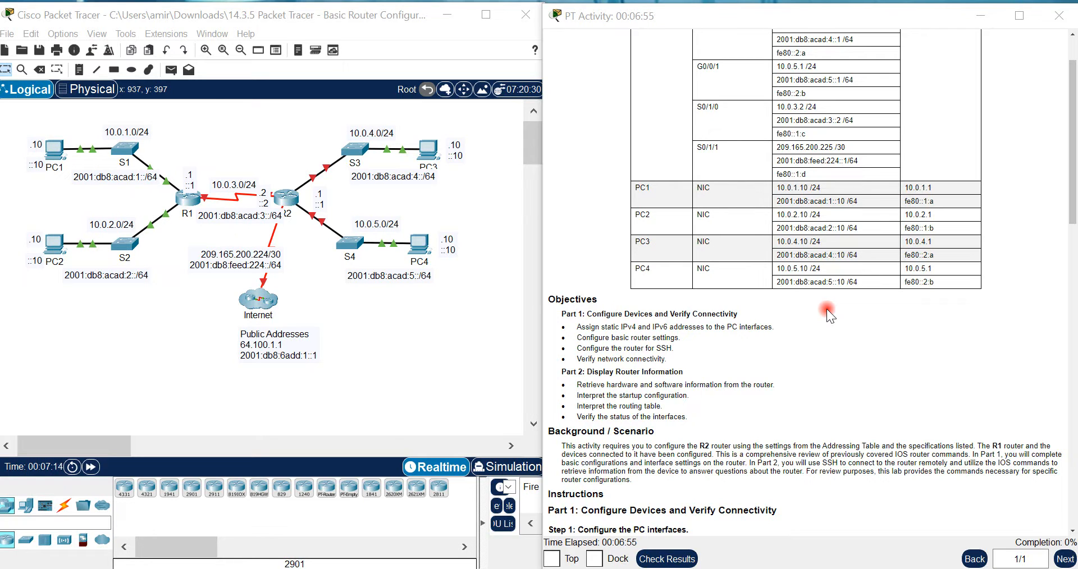
scroll(781, 315, "down", 5)
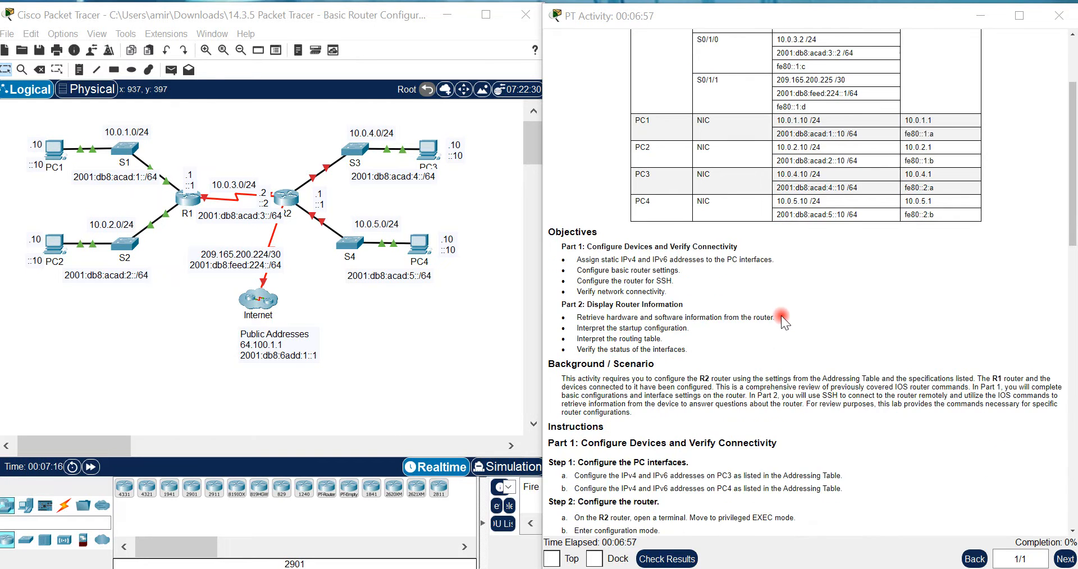
scroll(785, 315, "down", 5)
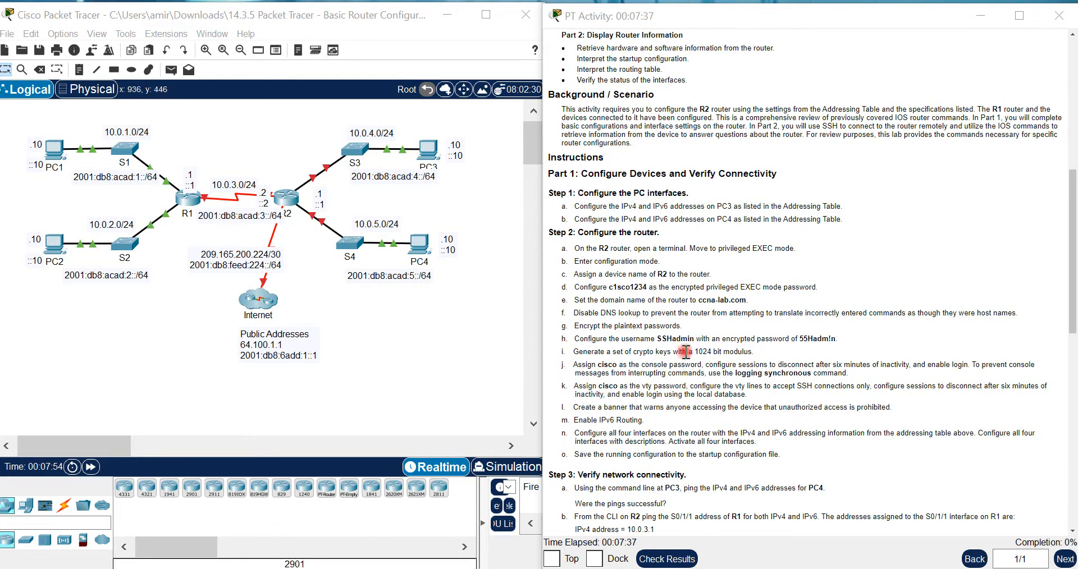
scroll(649, 197, "up", 10)
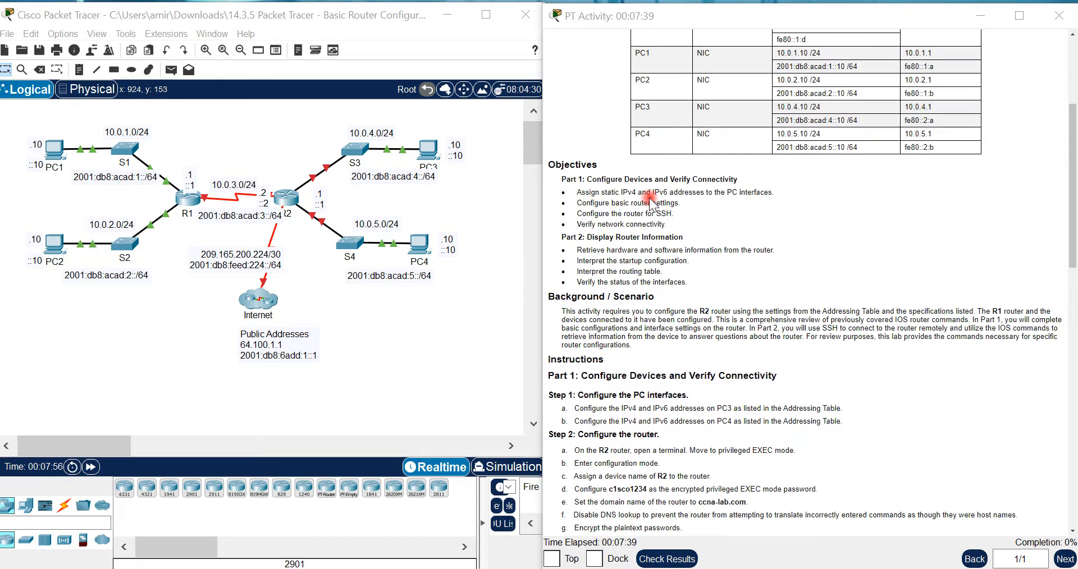
left_click(432, 145)
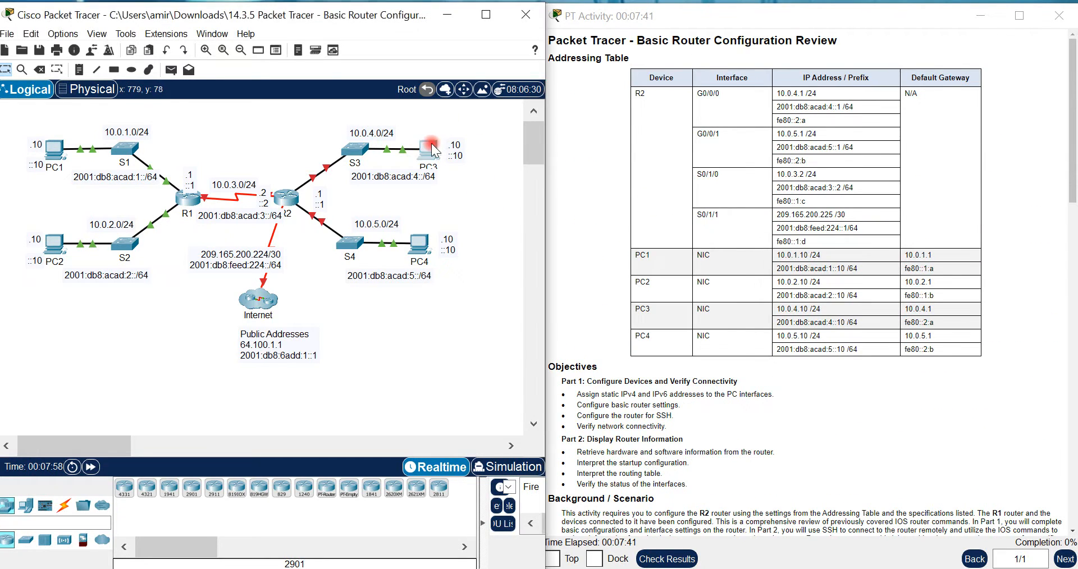
left_click(457, 117)
left_click_drag(506, 92, 407, 97)
left_click(292, 148)
left_click_drag(475, 104, 341, 102)
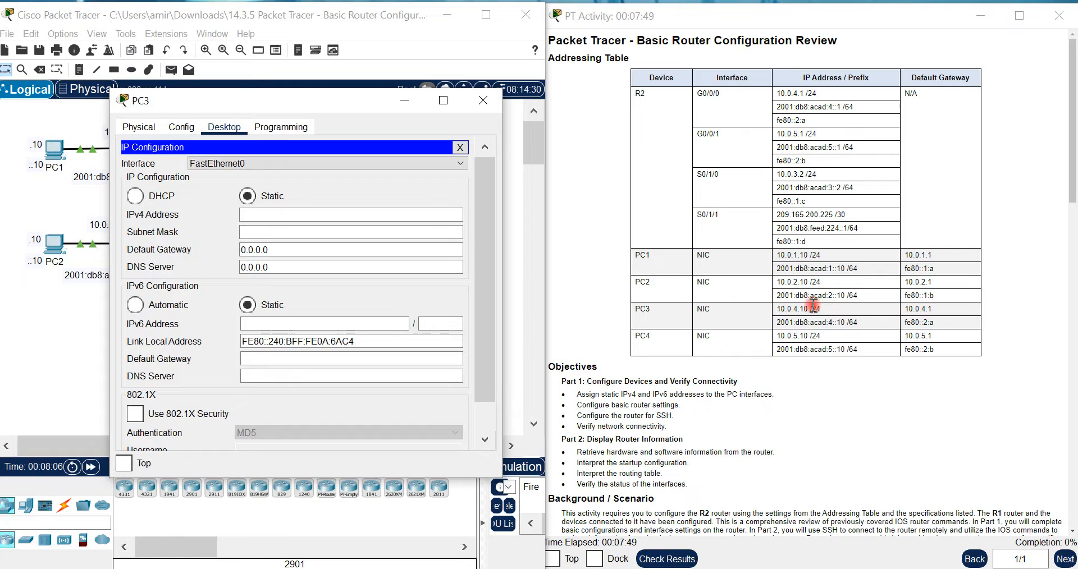
Copy PC3's IPv4 address 10.0.4.10 from the addressing table into PC3's IPv4 Address field
left_click_drag(809, 309, 777, 312)
right_click(785, 307)
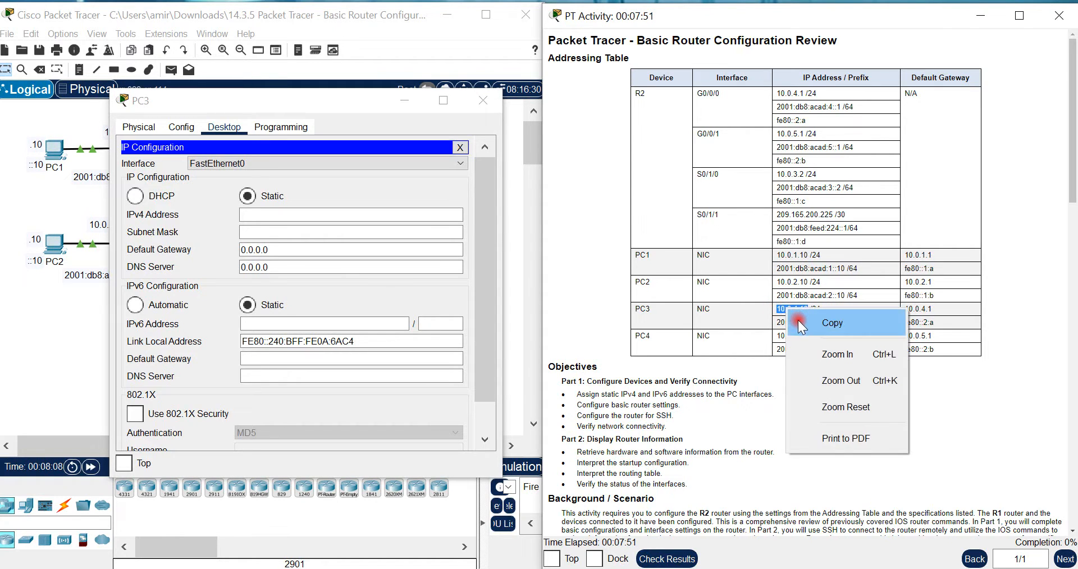
left_click(797, 315)
left_click(338, 214)
right_click(337, 214)
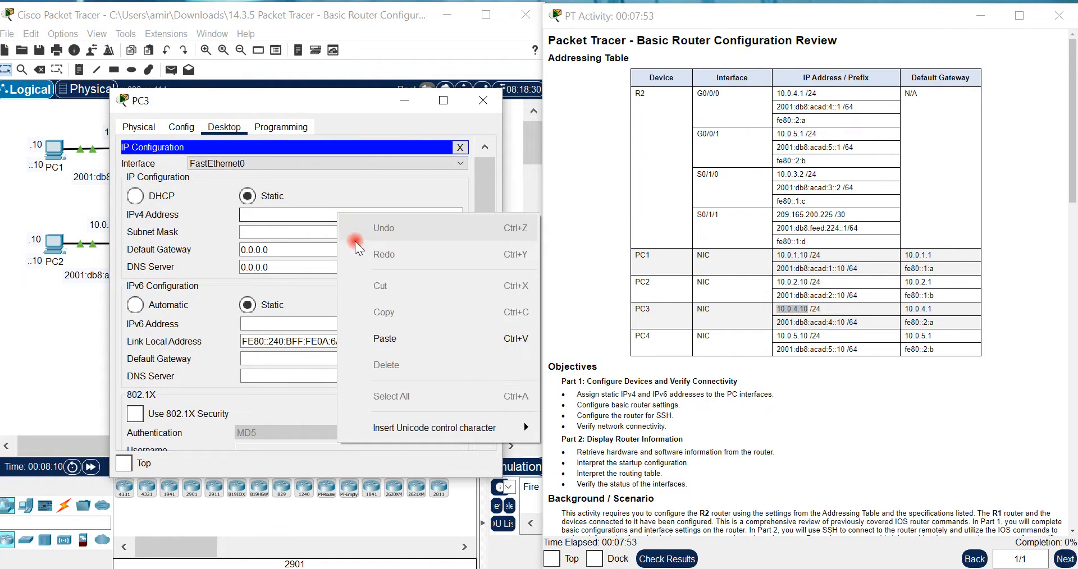
left_click(373, 338)
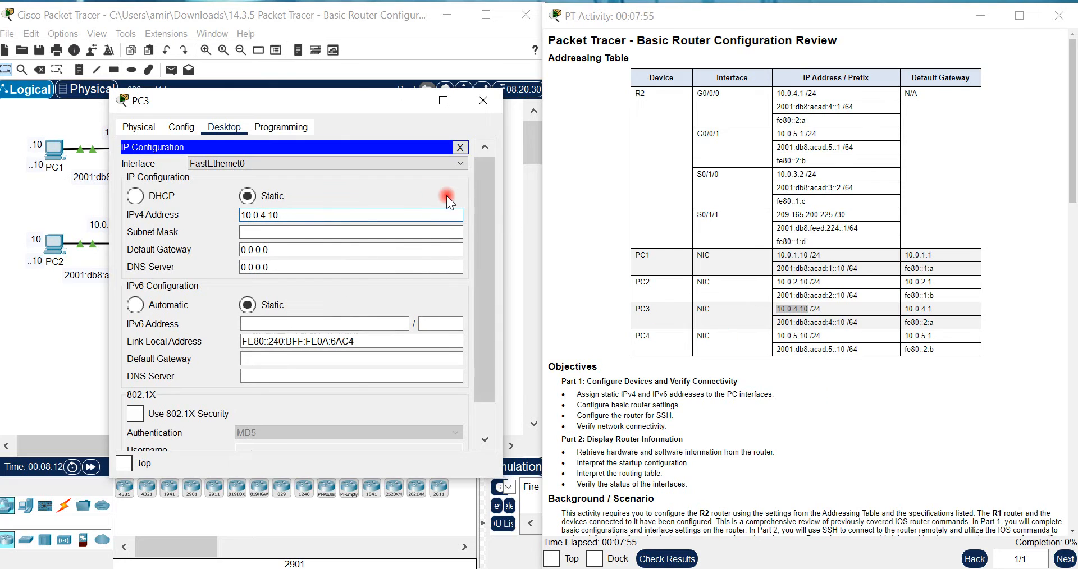
Set PC3's subnet mask to 255.255.255.0
left_click(373, 231)
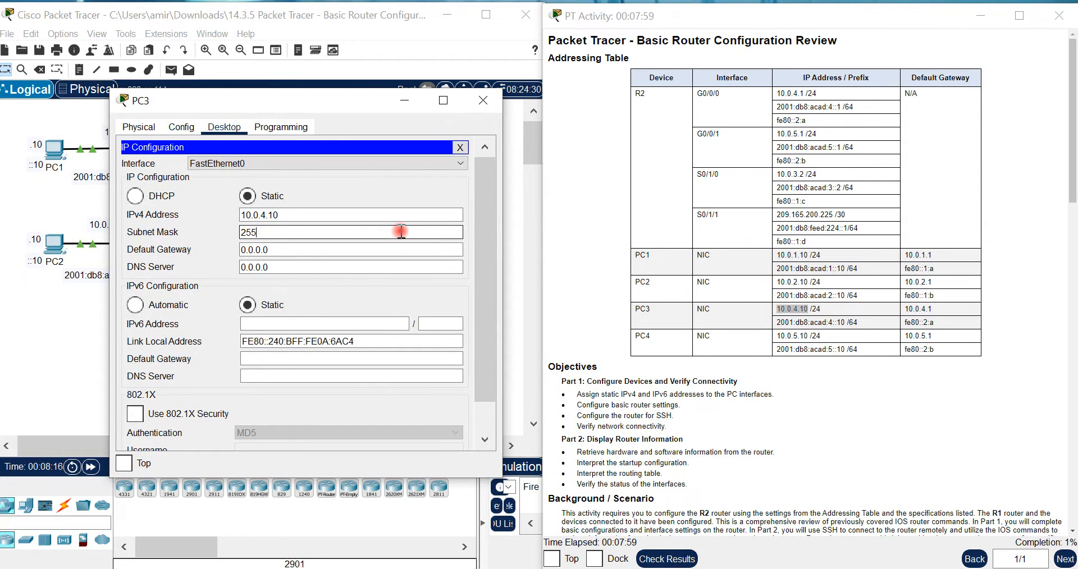
key("BackSpace")
type("5.255.255.0")
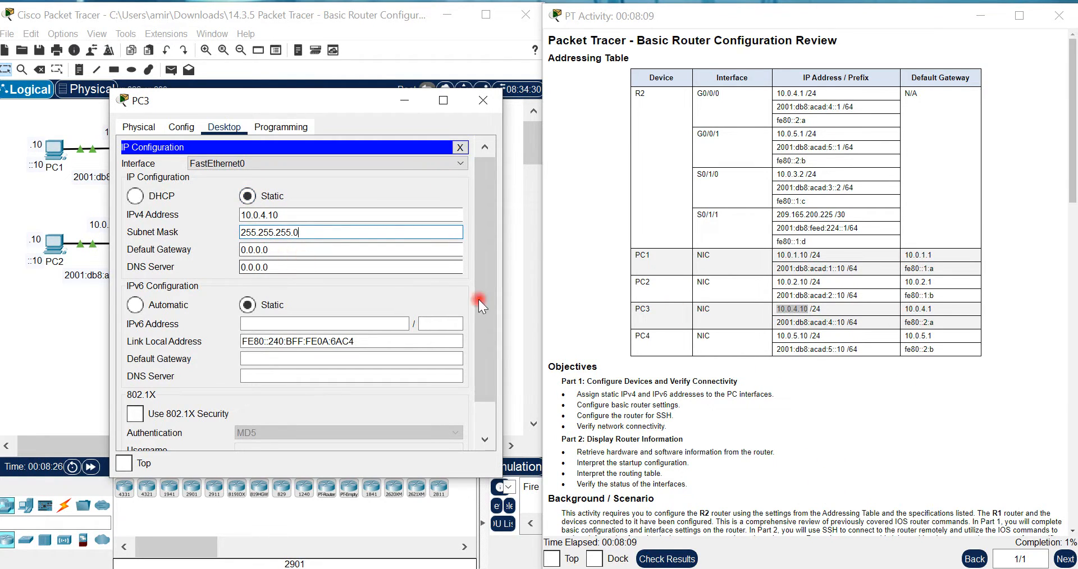
Copy PC3's default gateway 10.0.4.1 from the addressing table into the IPv4 Default Gateway field
left_click_drag(936, 309, 903, 310)
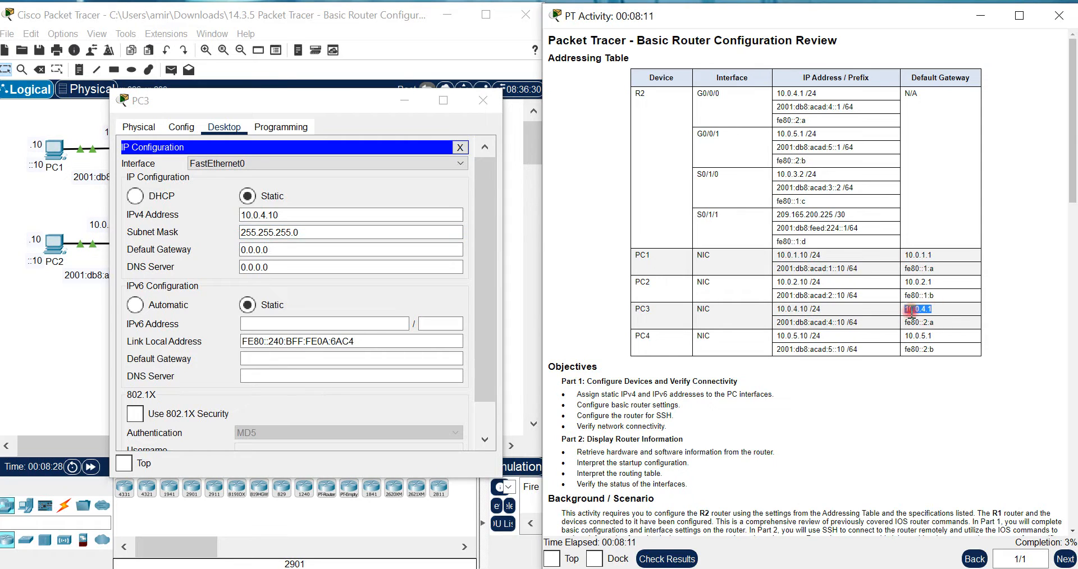
right_click(914, 311)
left_click(936, 336)
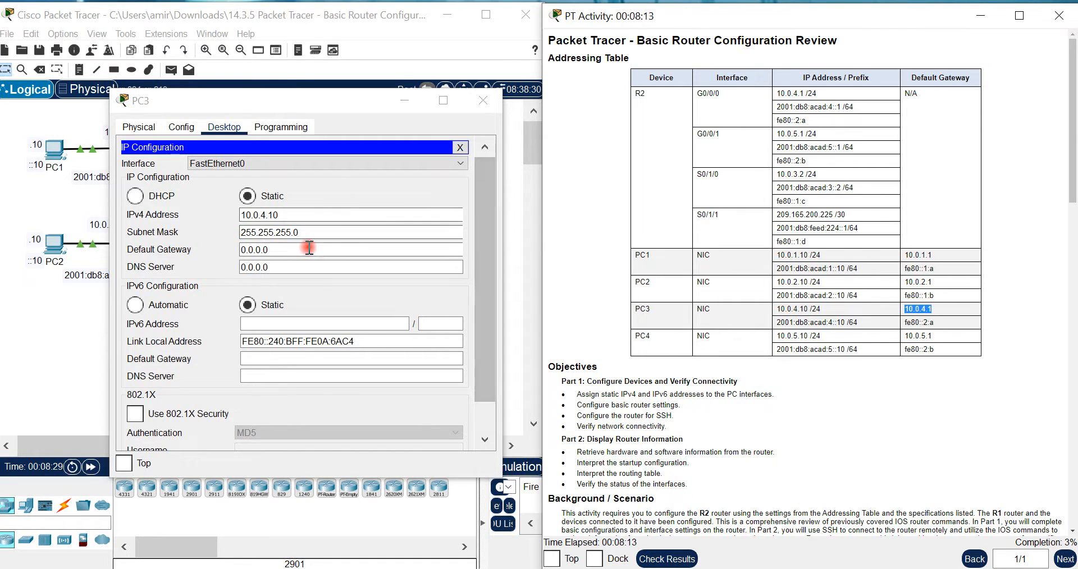
triple_click(254, 249)
right_click(255, 250)
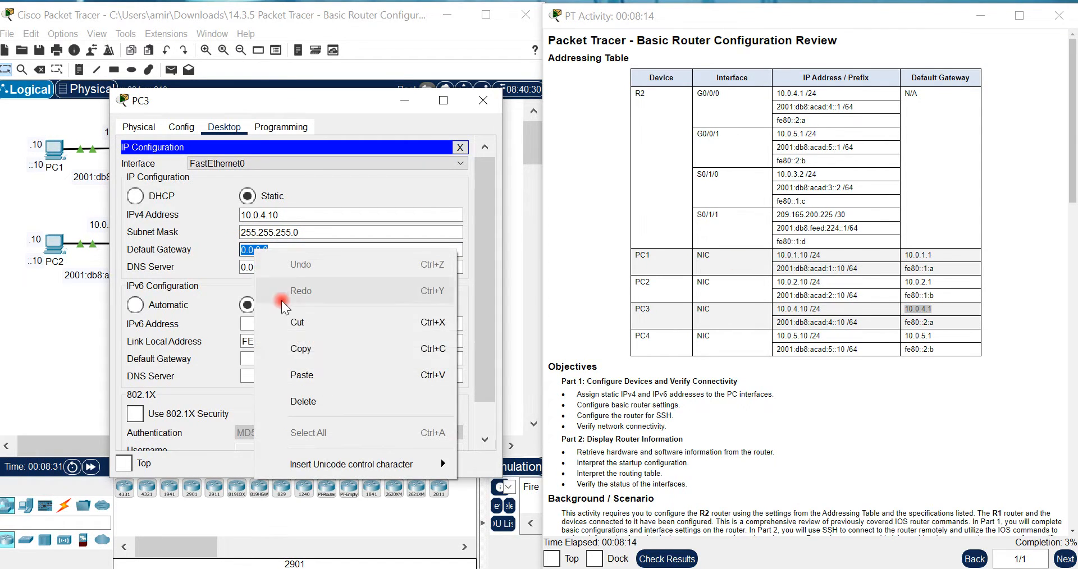
left_click(300, 348)
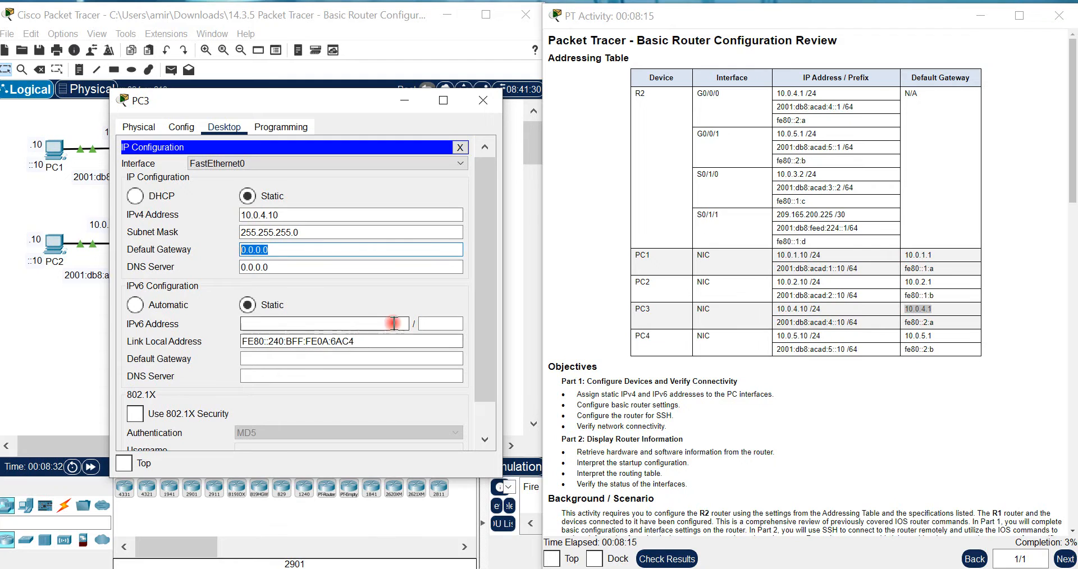
right_click(924, 309)
left_click(953, 332)
left_click_drag(263, 249, 217, 234)
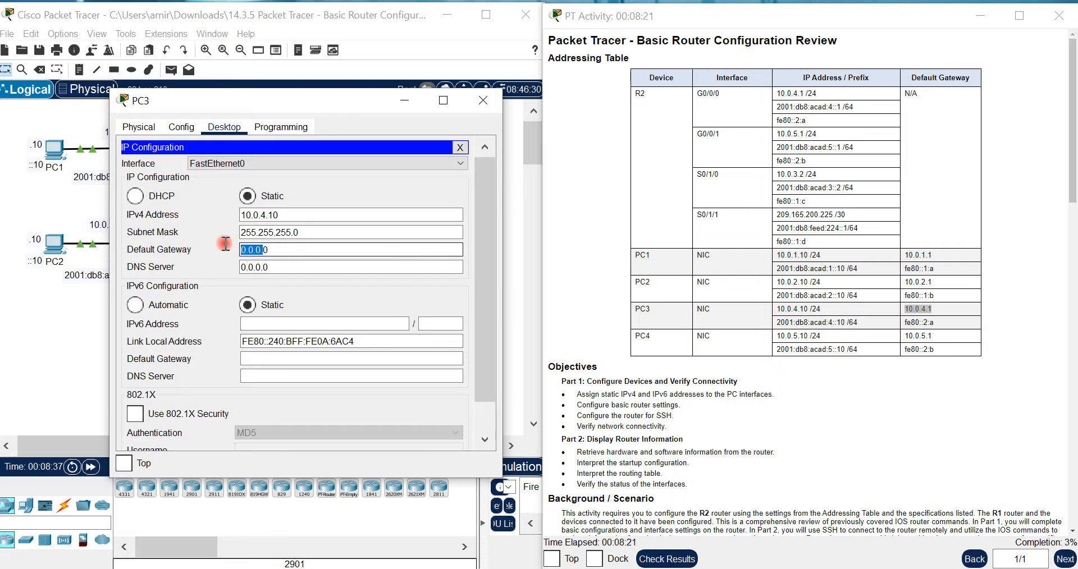
left_click(278, 251)
left_click_drag(281, 251, 225, 245)
right_click(250, 251)
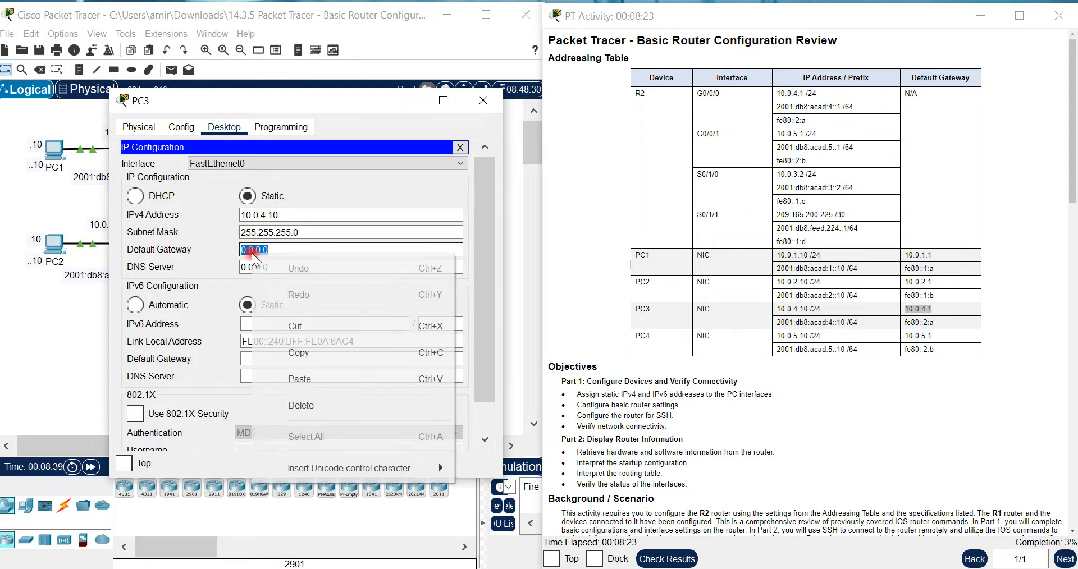
left_click(288, 380)
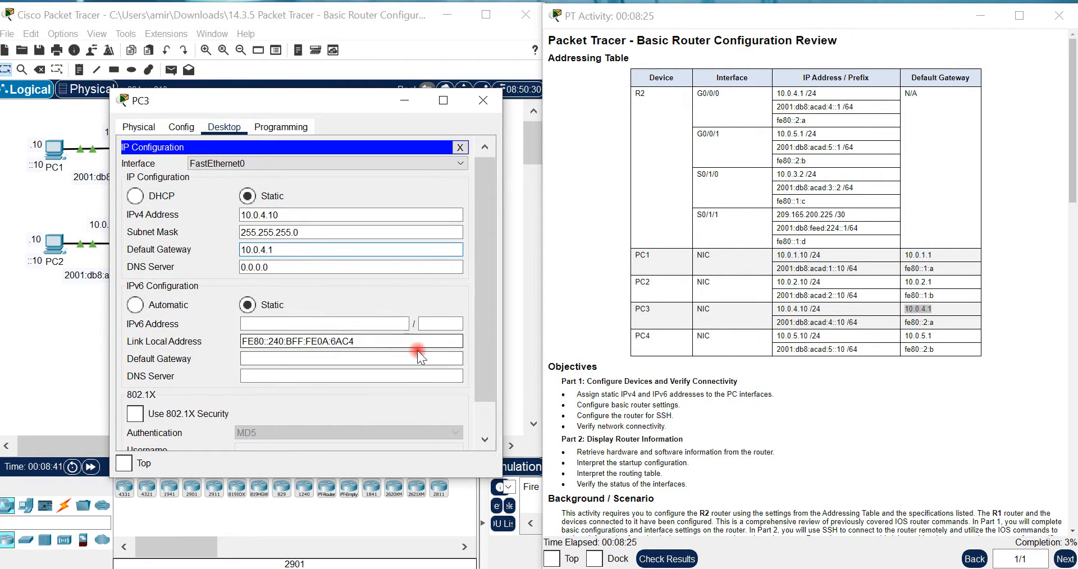
Try to set PC3's IPv6 address to 2001:db8:acad:4::10 with prefix 64, dismissing the error
left_click(335, 271)
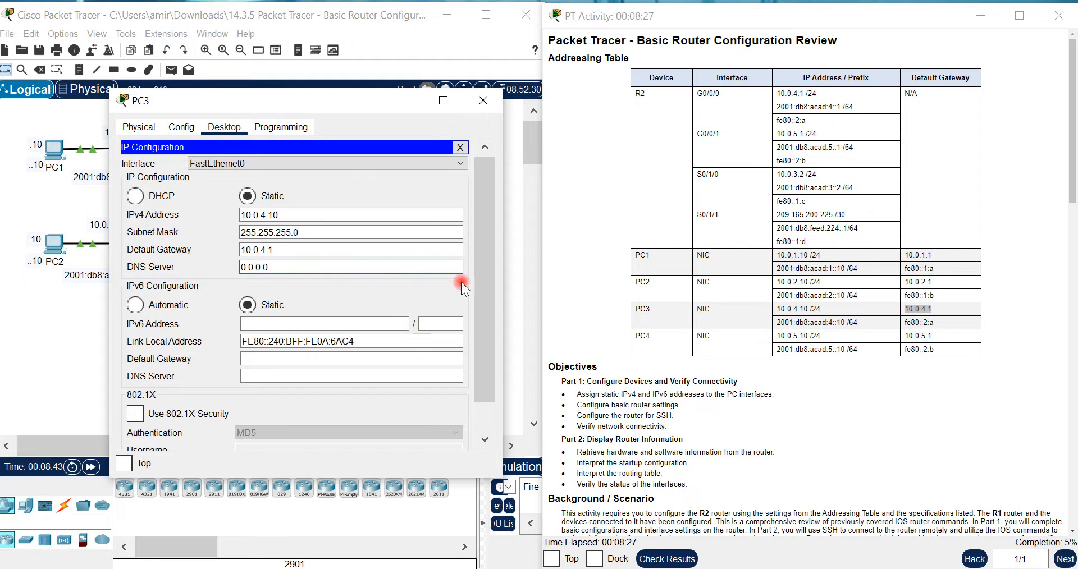
left_click_drag(252, 97, 274, 53)
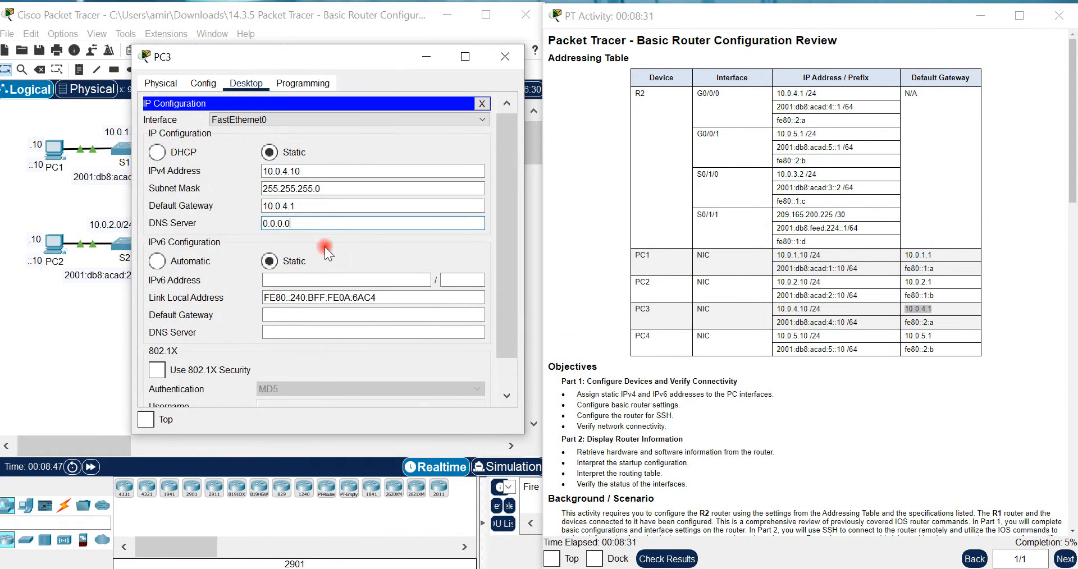
left_click(331, 281)
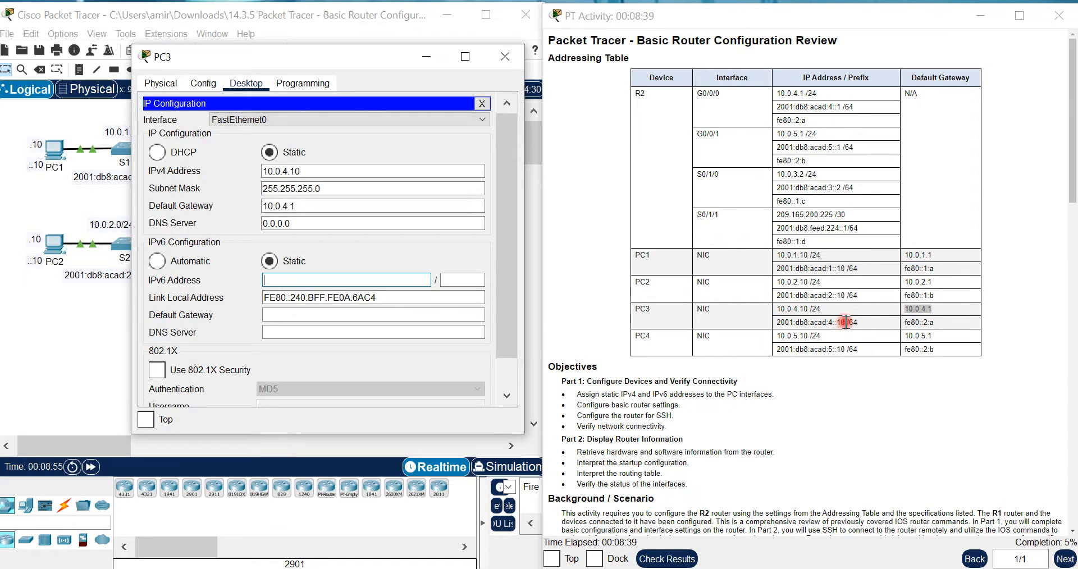
left_click_drag(858, 316, 778, 323)
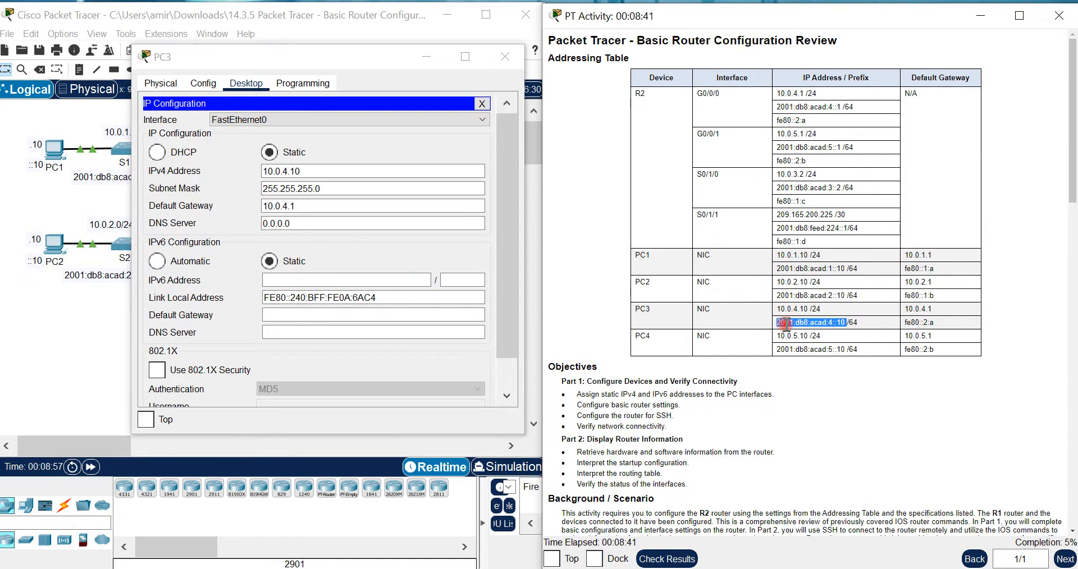
right_click(801, 330)
left_click(809, 335)
right_click(347, 280)
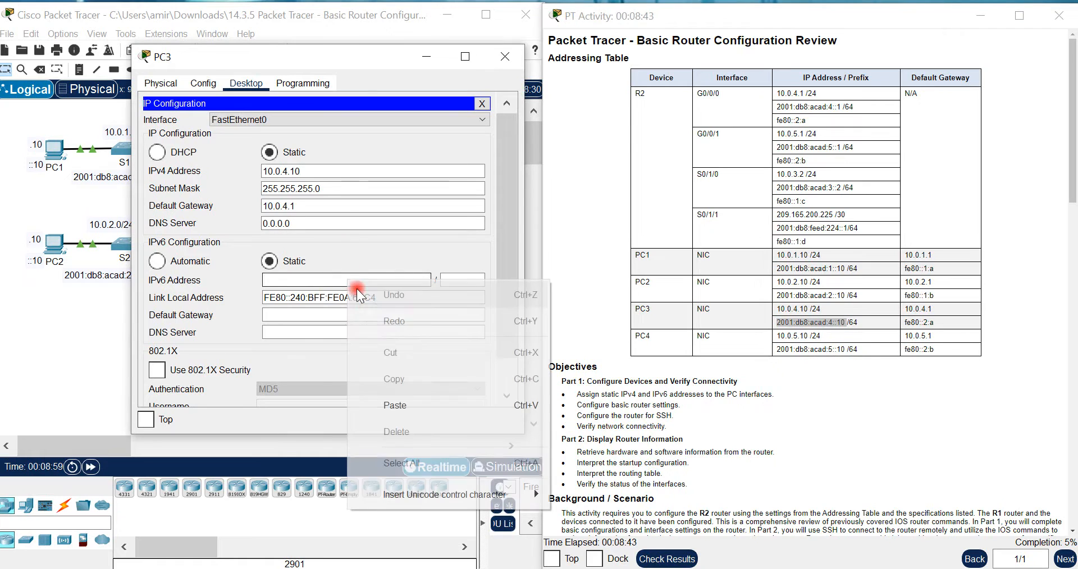
left_click(383, 402)
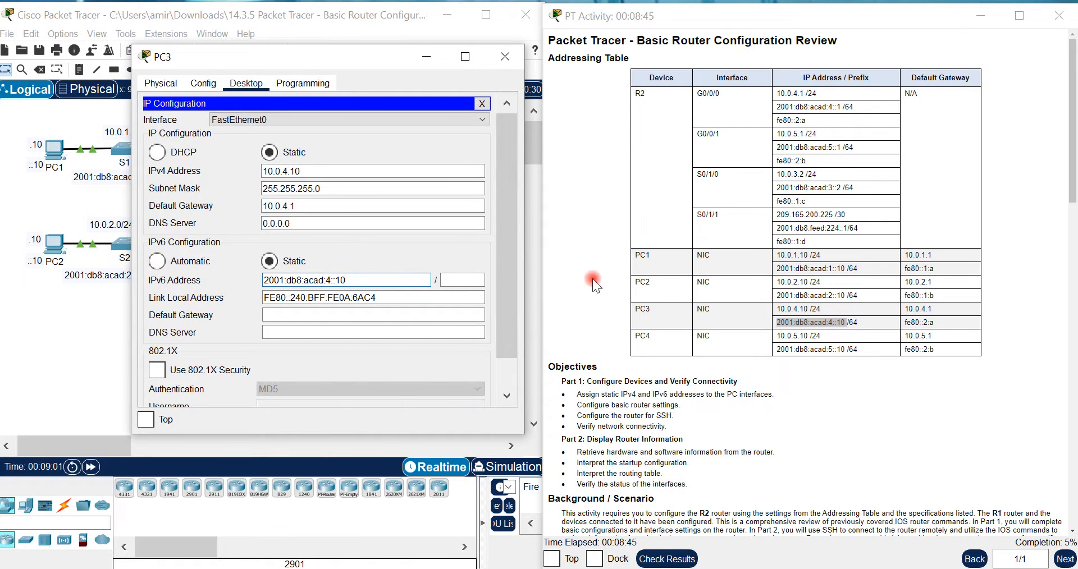
left_click(470, 279)
type("64")
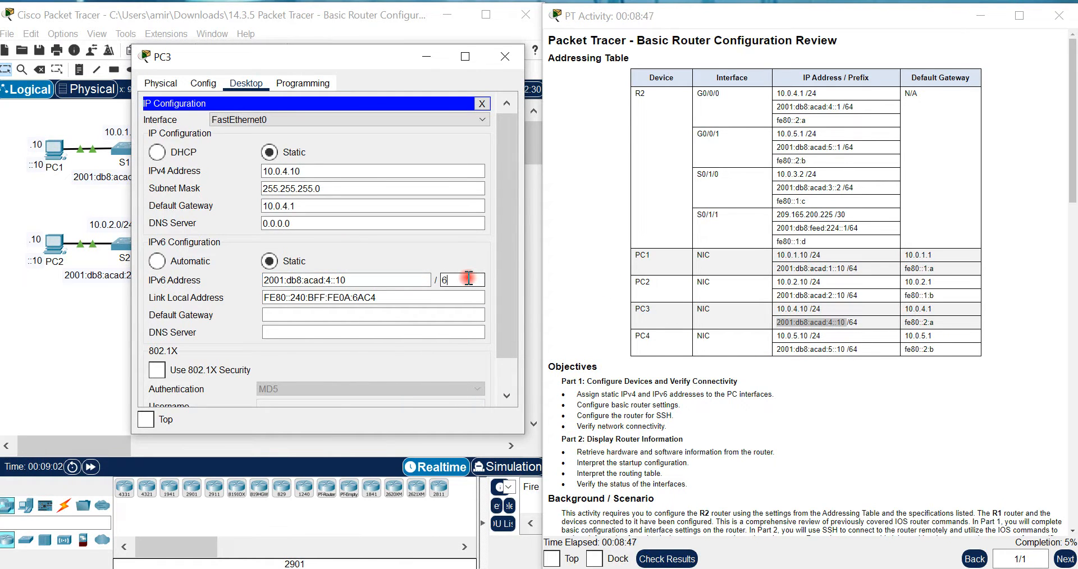
left_click(465, 313)
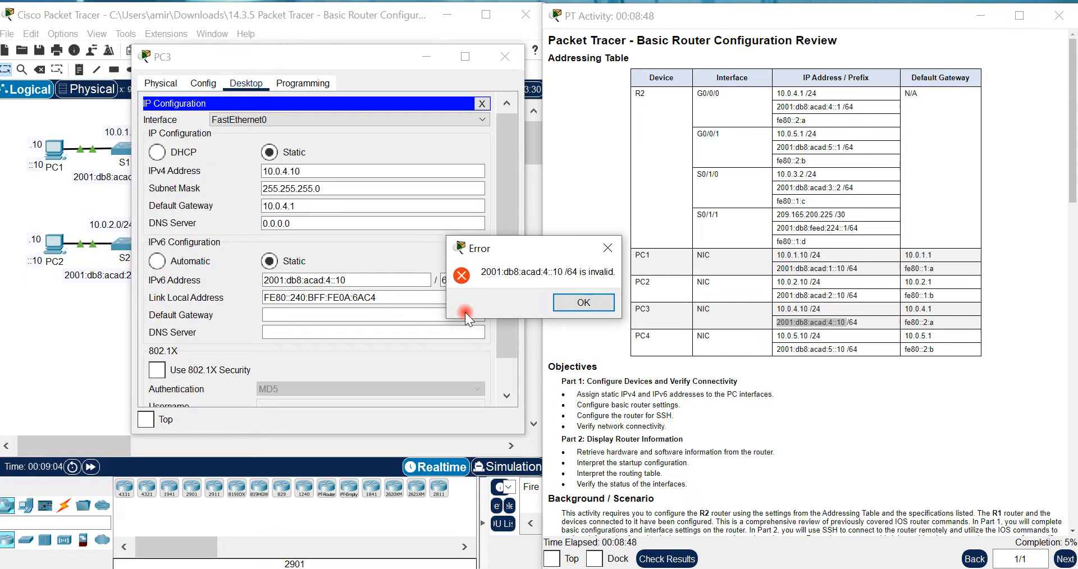
left_click(582, 304)
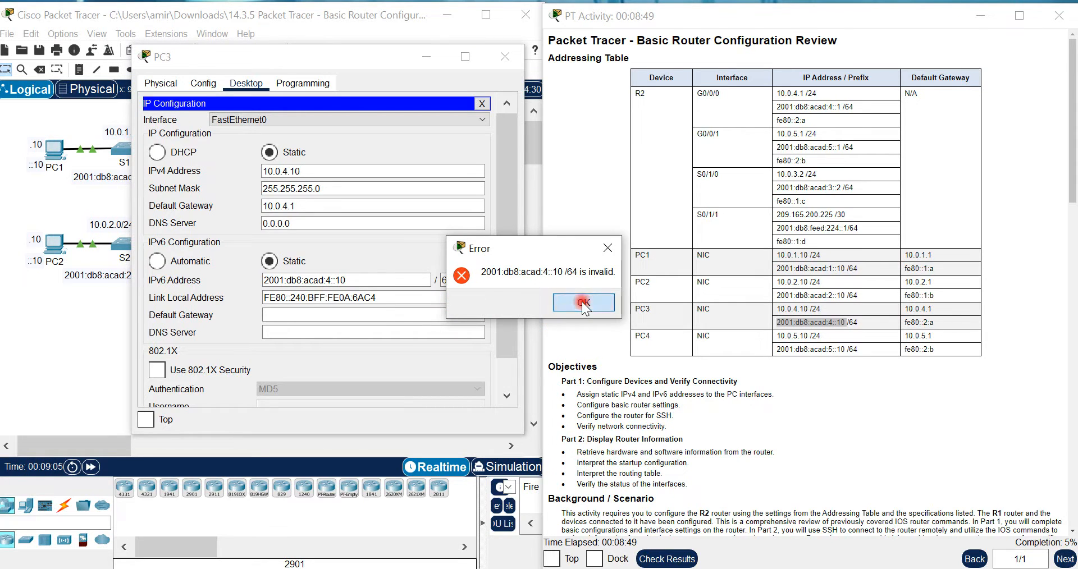
Set PC3's IPv6 address to 2001:db8:acad:4::10 with prefix length 64, pasting the address from the table
right_click(836, 326)
left_click(881, 337)
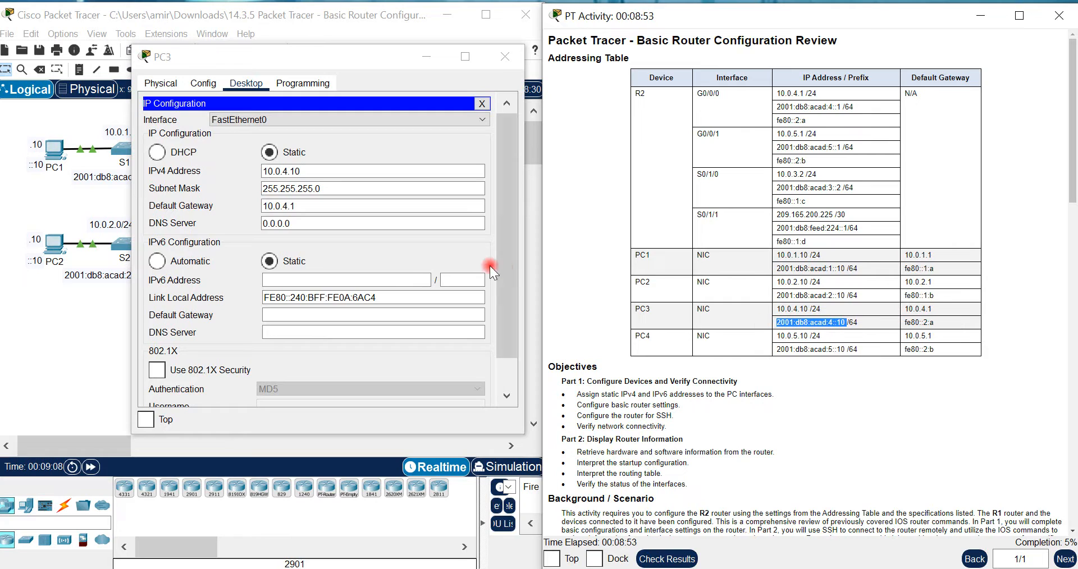
left_click(393, 279)
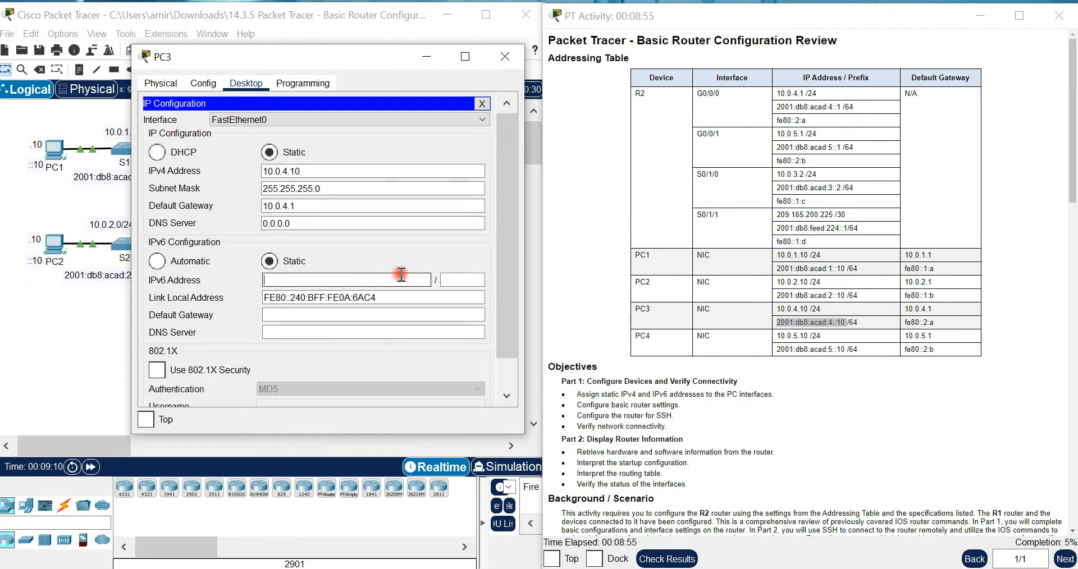
key("ctrl+v")
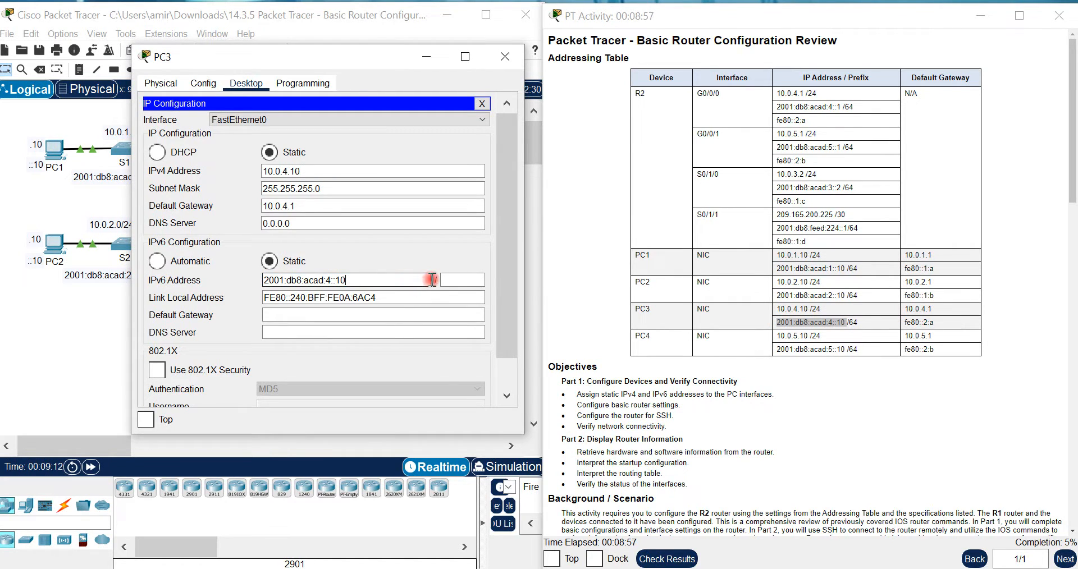
left_click(452, 280)
type("6")
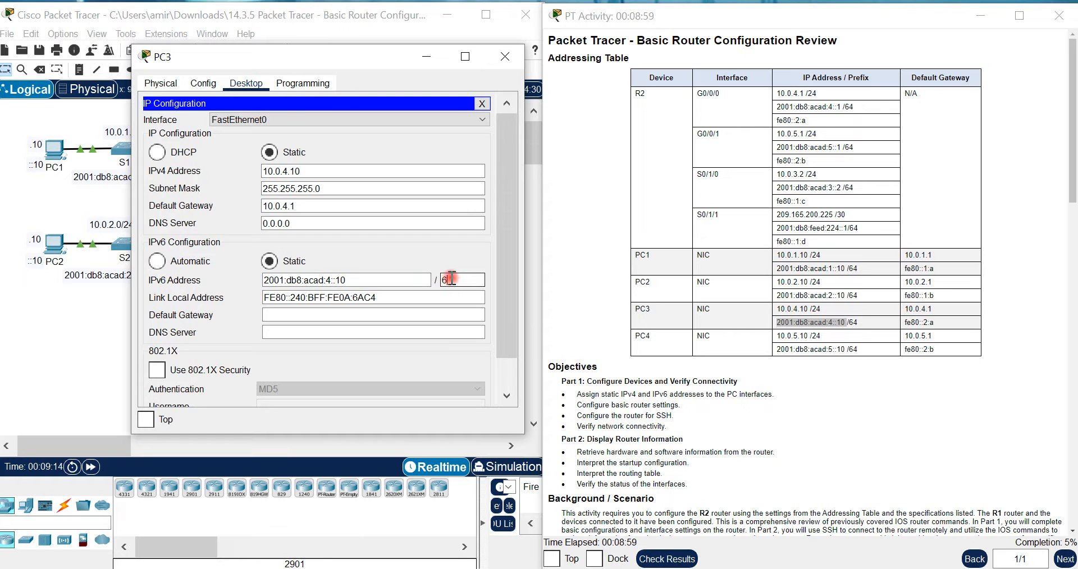
type("4")
left_click(451, 315)
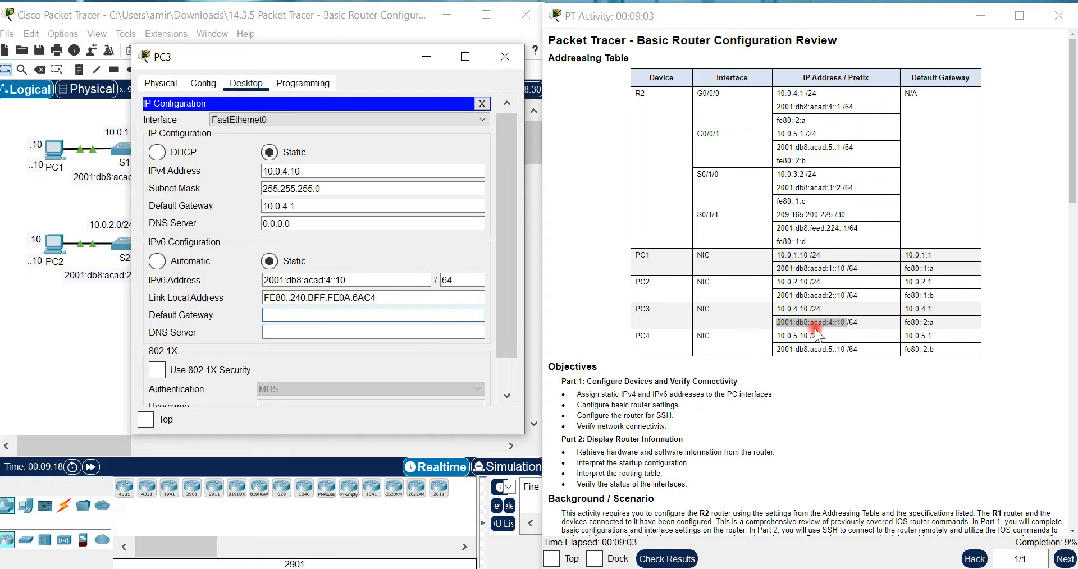
Copy fe80::2:a from the addressing table into PC3's IPv6 Default Gateway field
left_click_drag(937, 322, 905, 322)
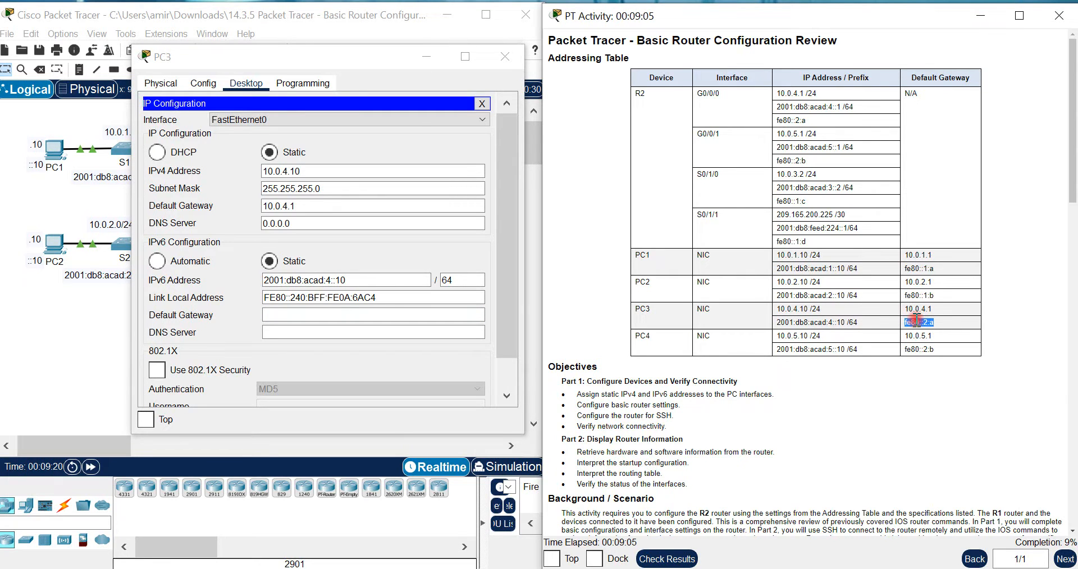
right_click(930, 328)
left_click(937, 335)
left_click(439, 314)
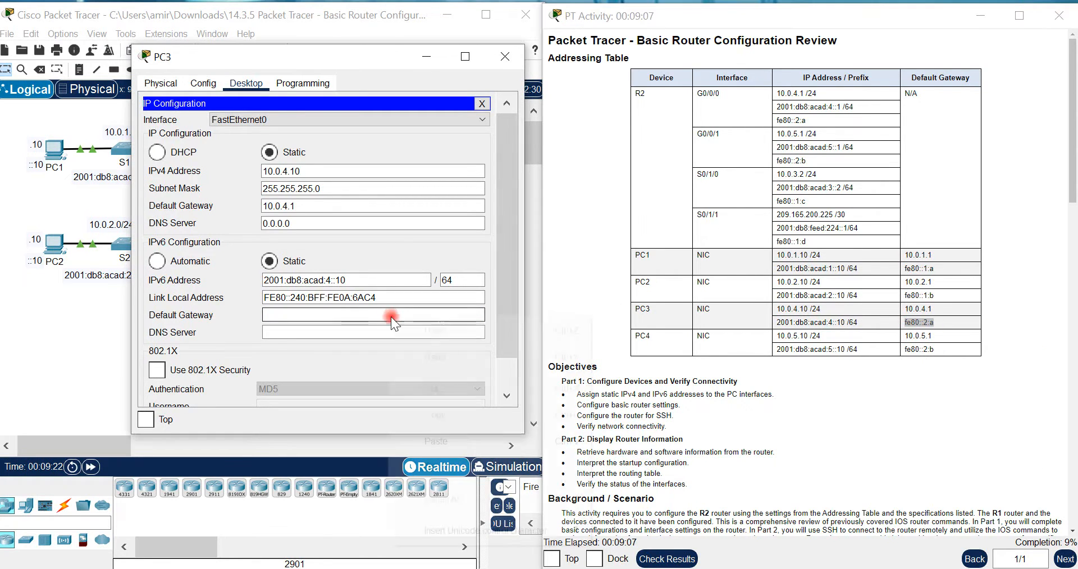
right_click(391, 316)
left_click(443, 444)
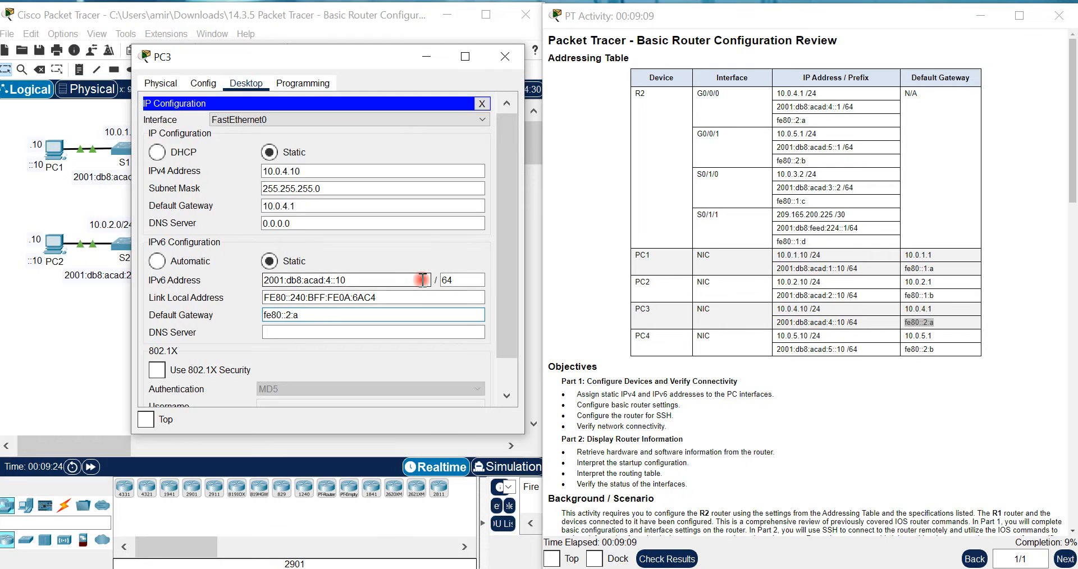
Close PC3's configuration window and open PC4's IP Configuration on its desktop
left_click(484, 109)
left_click(203, 174)
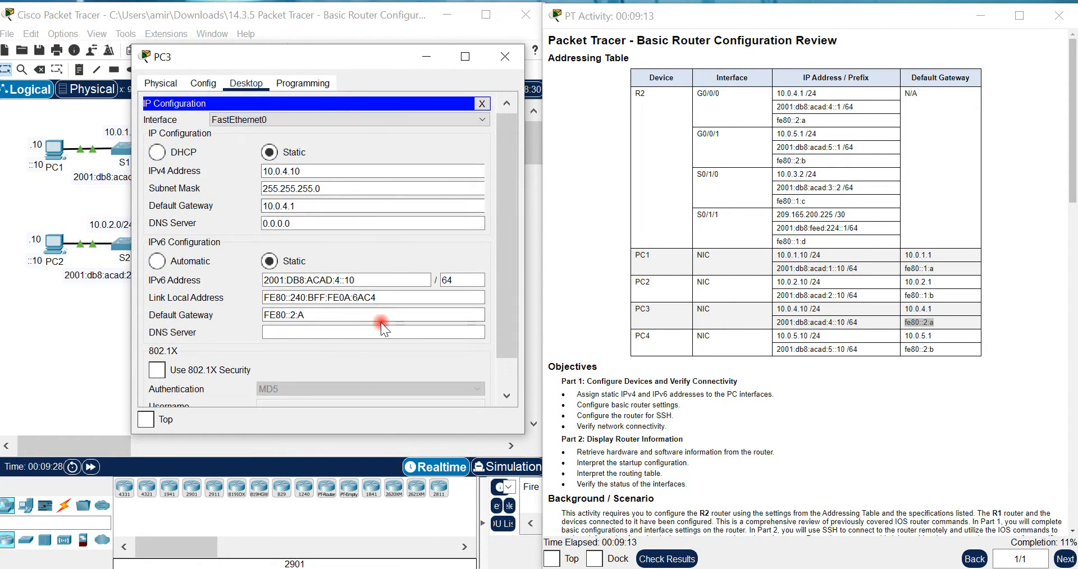
left_click(505, 56)
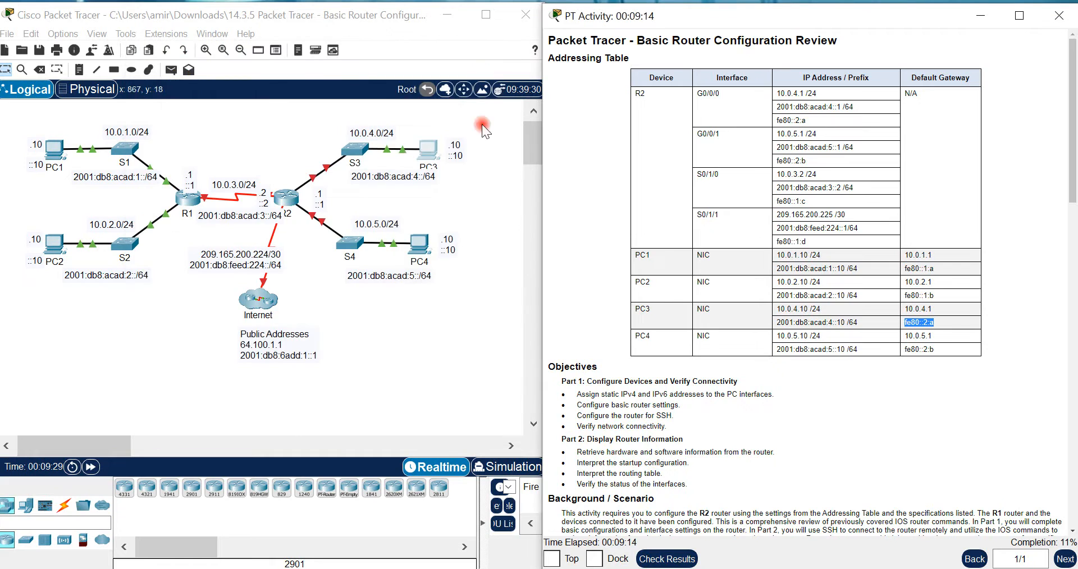
left_click(422, 243)
left_click_drag(550, 96, 408, 71)
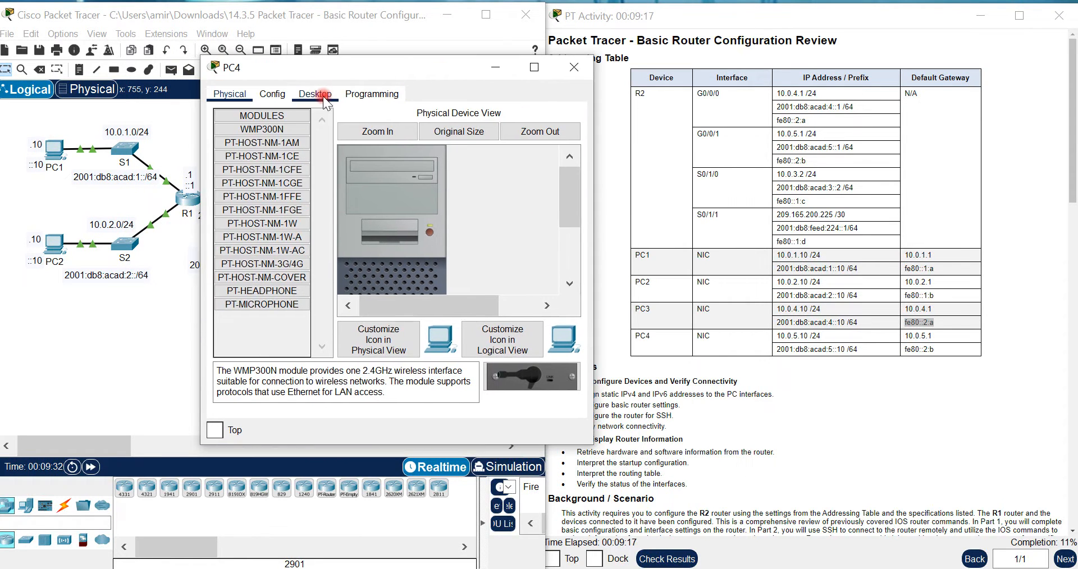
left_click(315, 94)
left_click(264, 144)
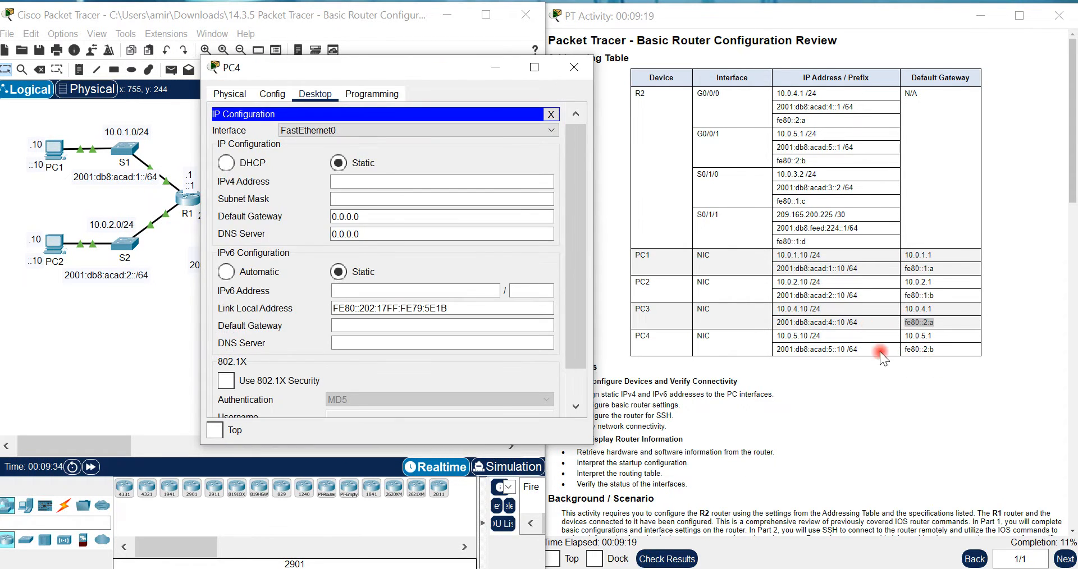
Copy PC4's address 10.0.5.10 from the addressing table into its IPv4 Address field
left_click_drag(808, 336, 778, 337)
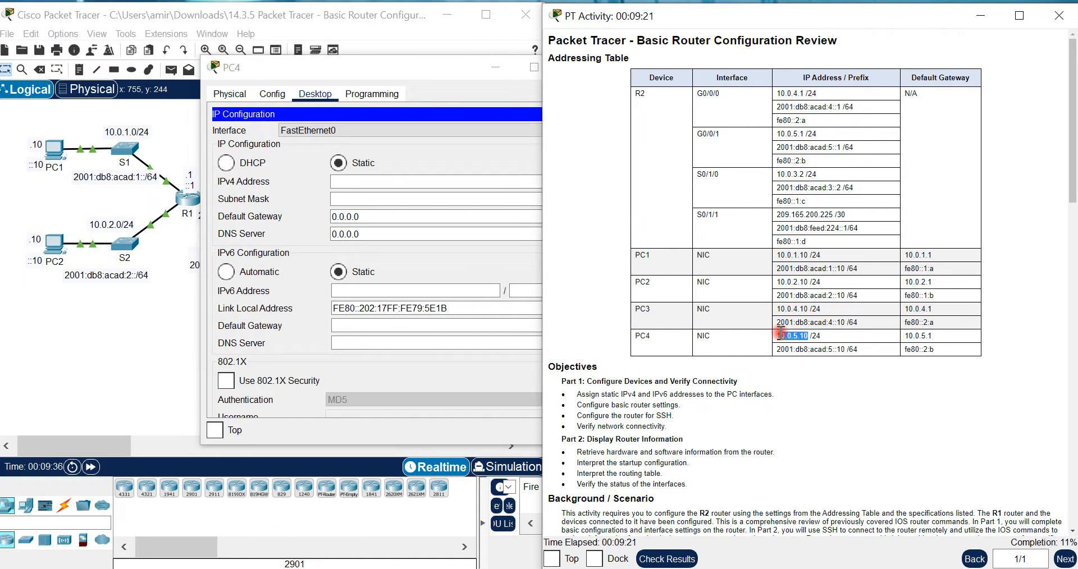
right_click(792, 337)
left_click(805, 349)
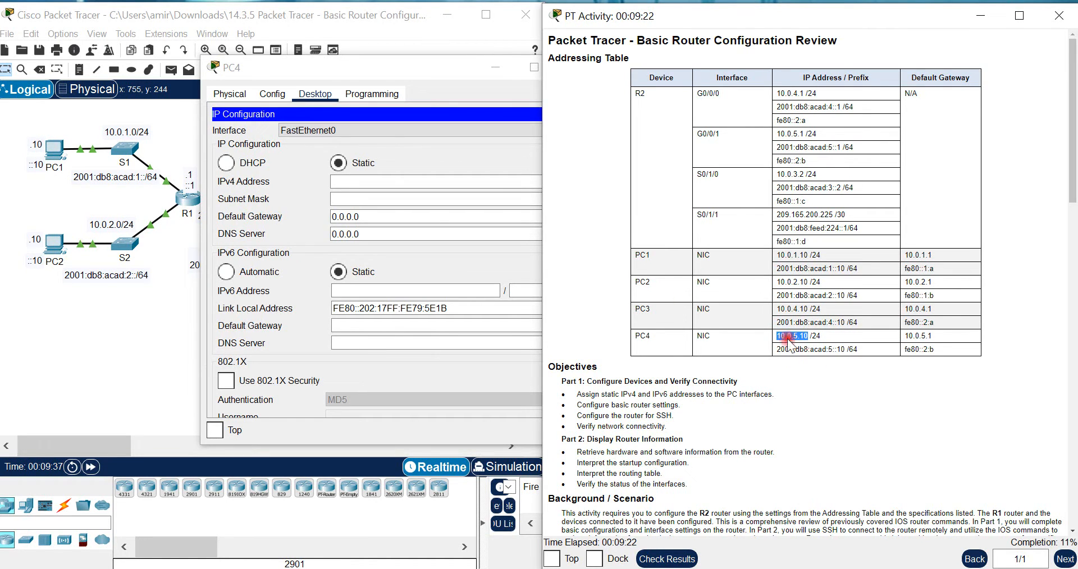
right_click(393, 182)
left_click(440, 306)
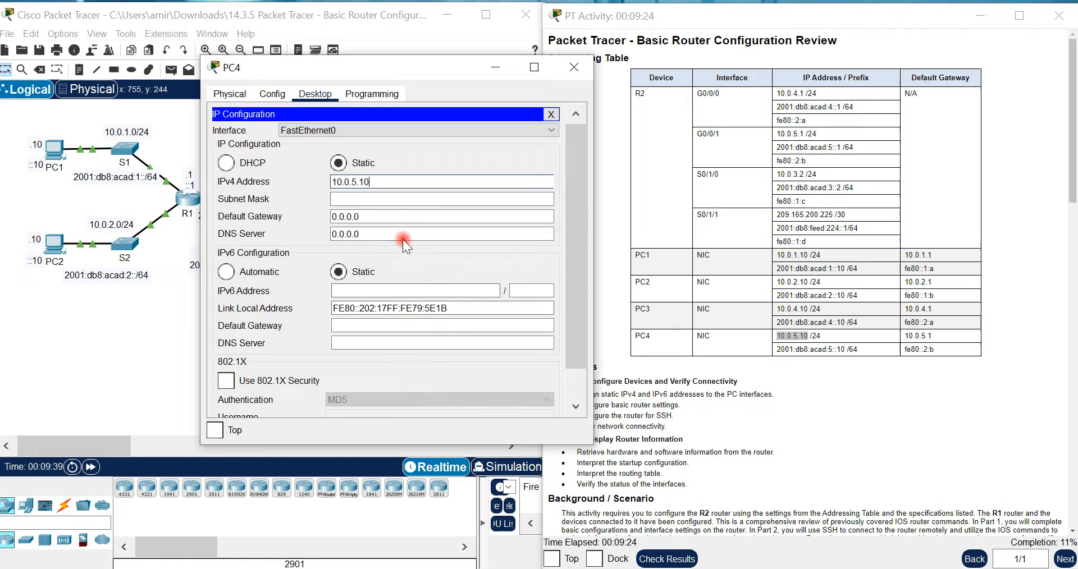
Set PC4's subnet mask to 255.255.255.0
left_click(391, 201)
left_click_drag(354, 199, 470, 223)
key("BackSpace")
key("BackSpace")
type("2")
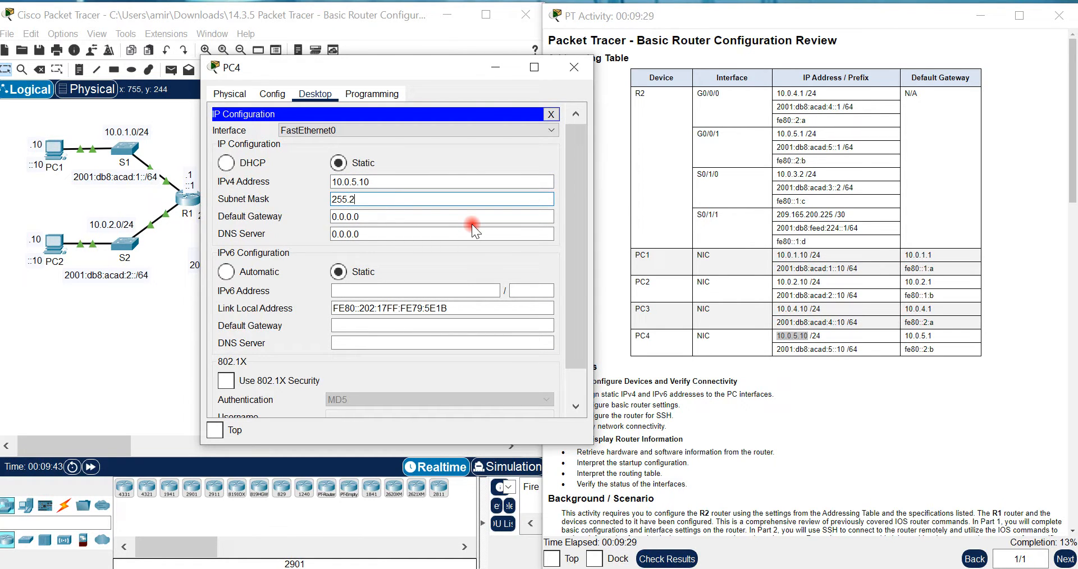
type("55.255.0")
key("Tab")
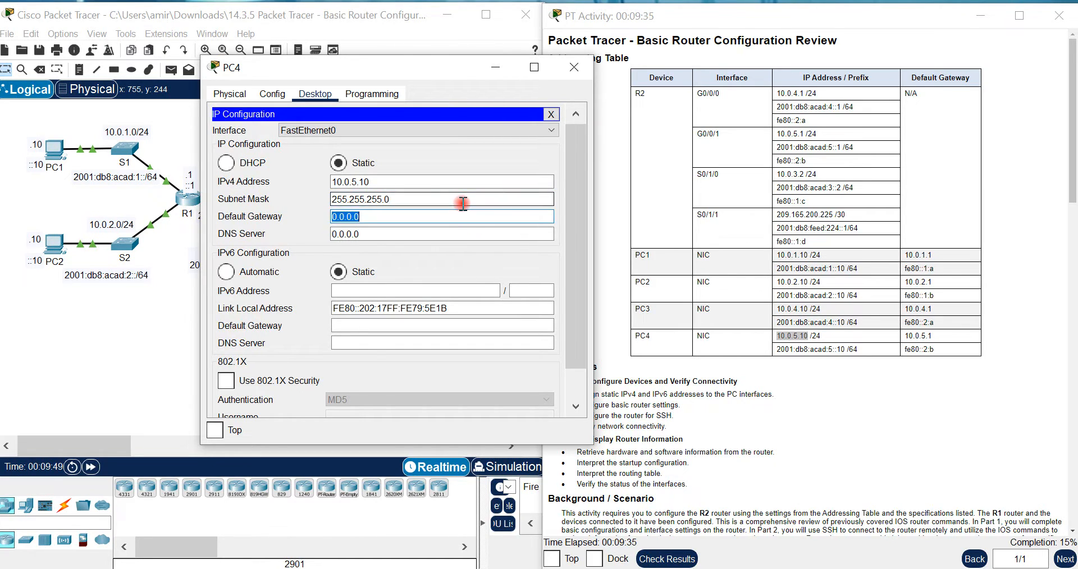
Set PC4's IPv4 default gateway to 10.0.5.1
type("10")
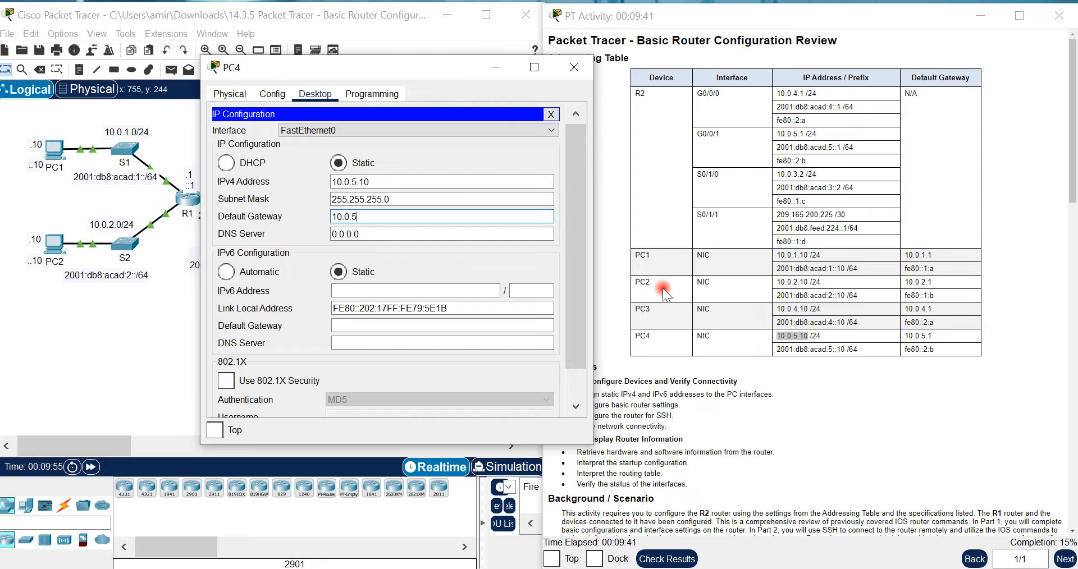
type(".0.5.1")
key("Tab")
key("Tab")
key("Tab")
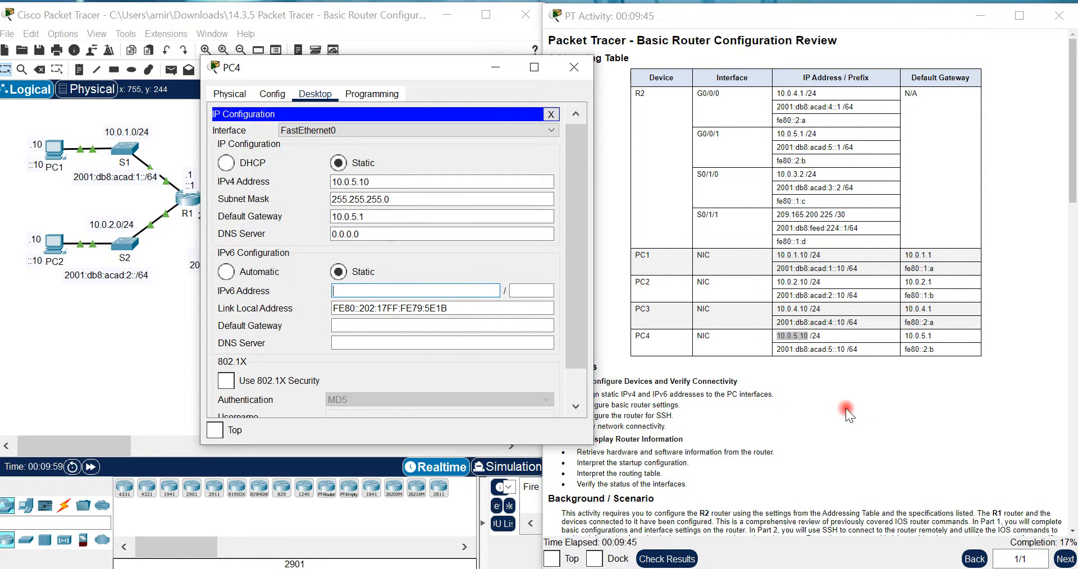
Set PC4's IPv6 address to 2001:db8:acad:5::10 with prefix length 64, pasting the address from the table
left_click_drag(845, 354, 783, 352)
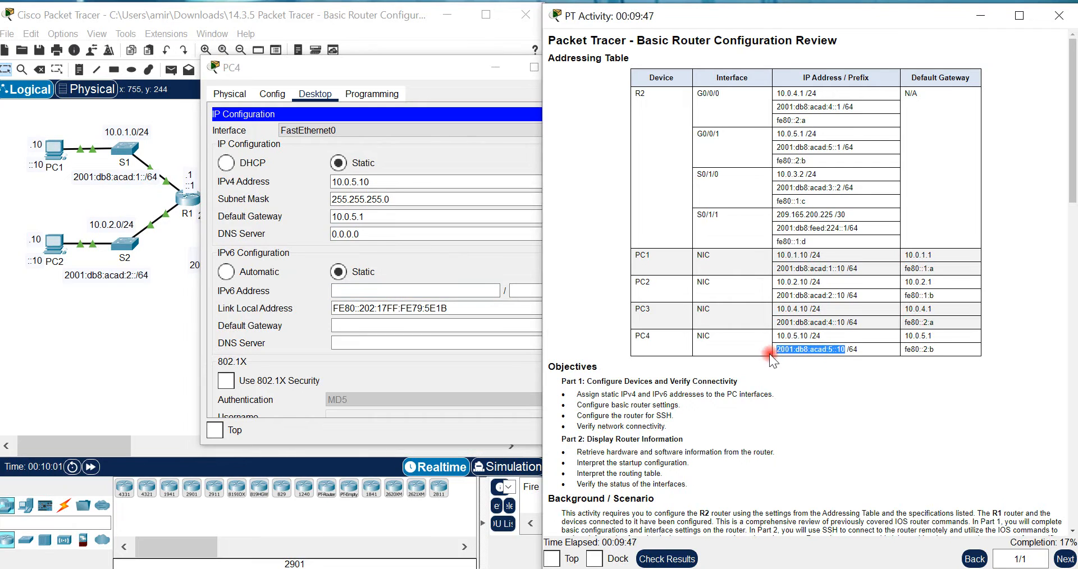
key("ctrl+c")
left_click(494, 291)
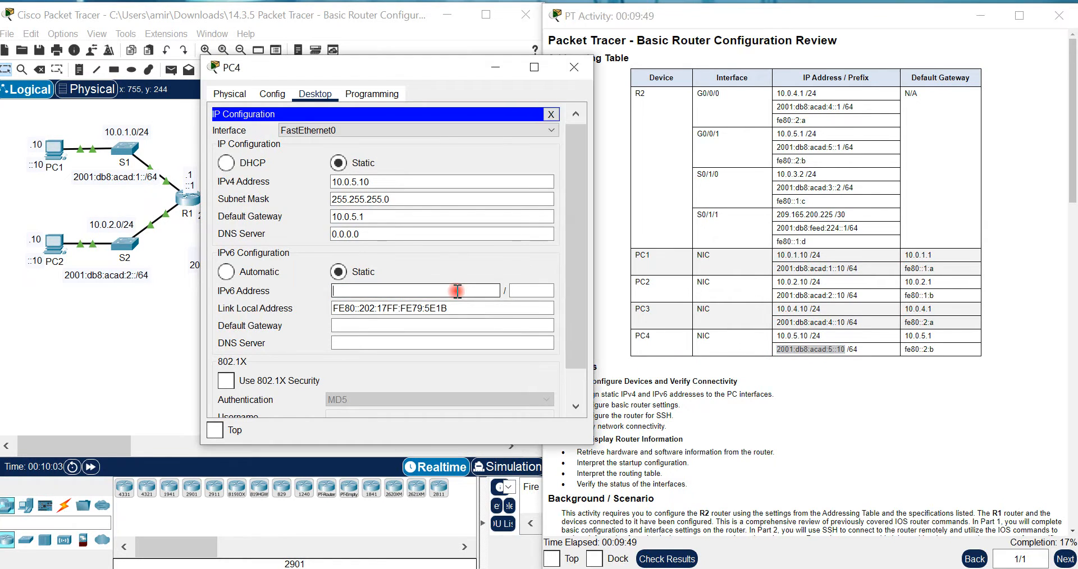
key("ctrl+v")
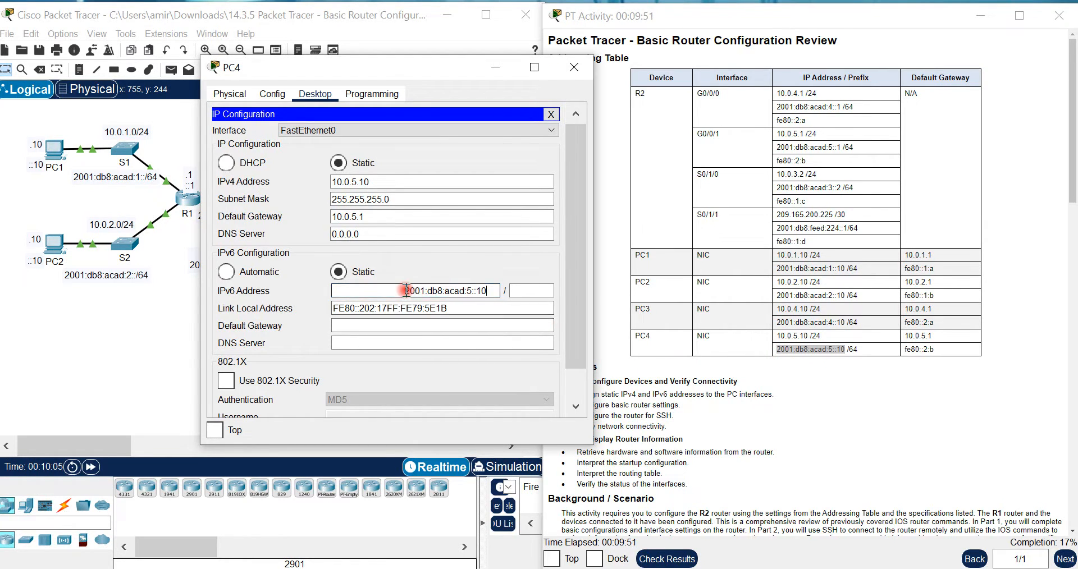
left_click_drag(404, 291, 242, 293)
key("BackSpace")
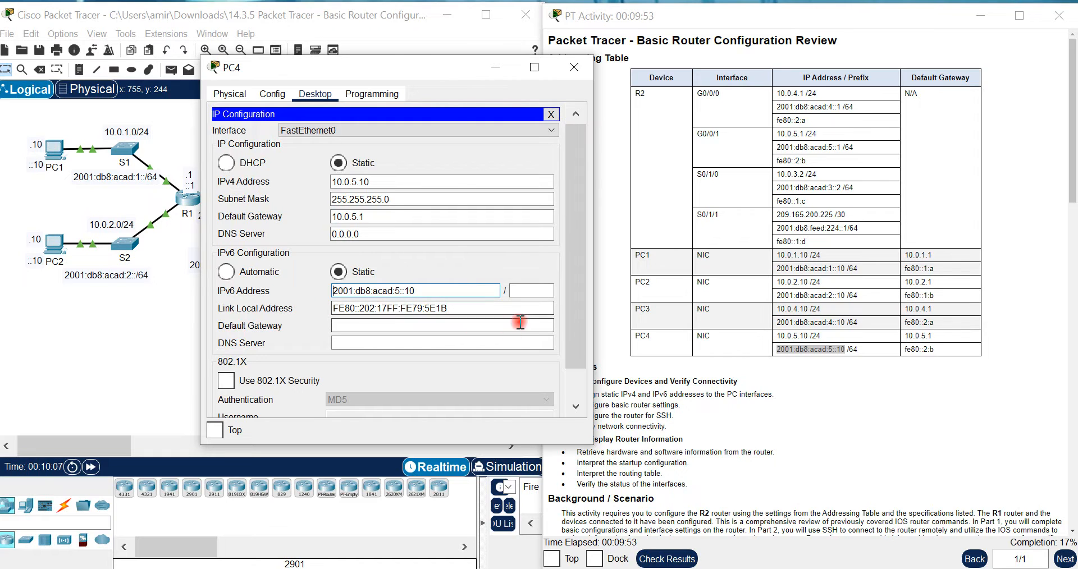
key("Tab")
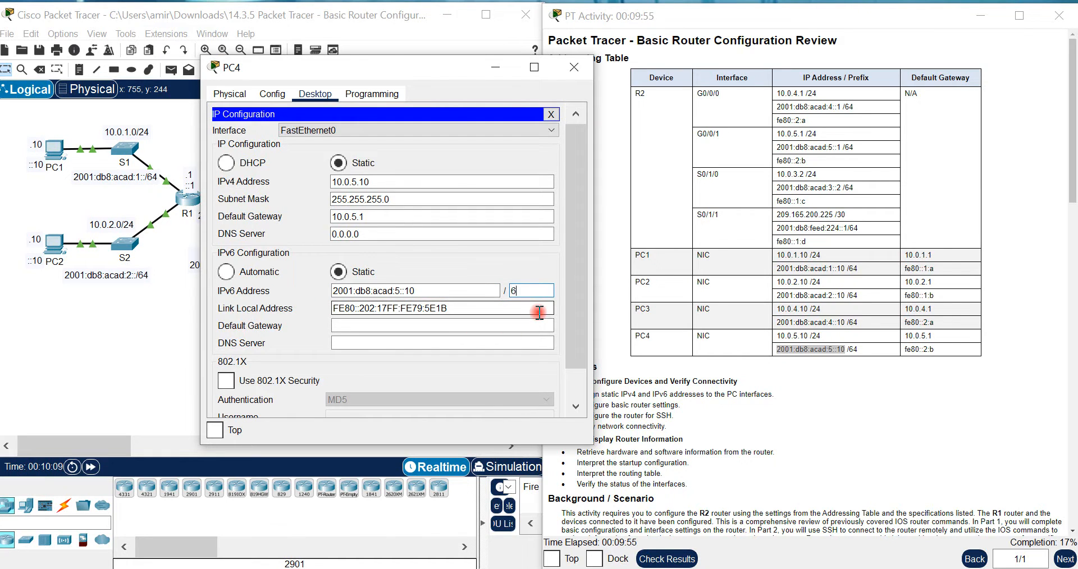
type("64")
left_click(539, 326)
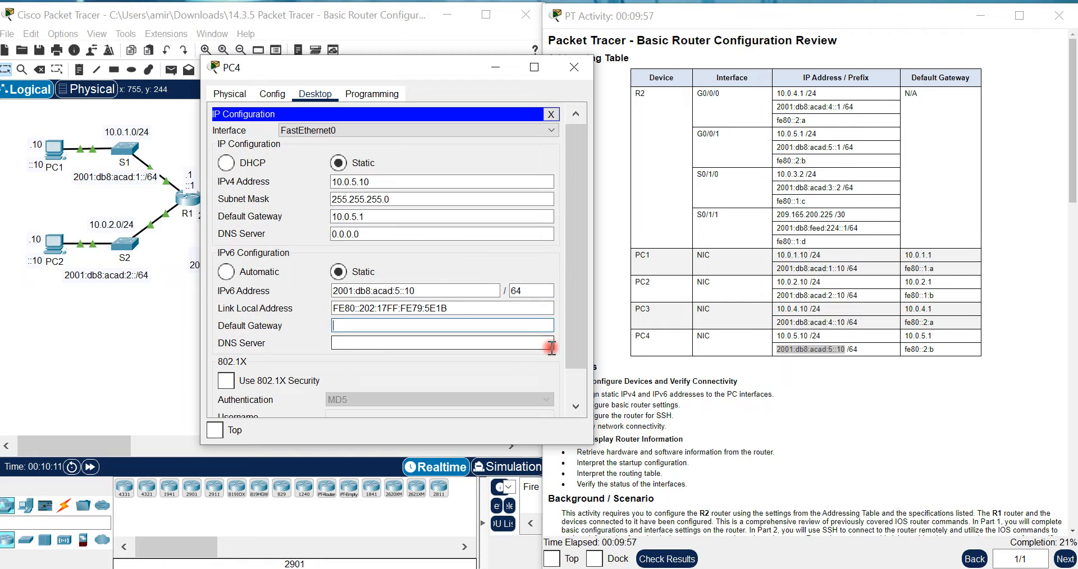
Copy fe80::2:b from the addressing table into PC4's IPv6 Default Gateway field
left_click_drag(945, 352, 904, 352)
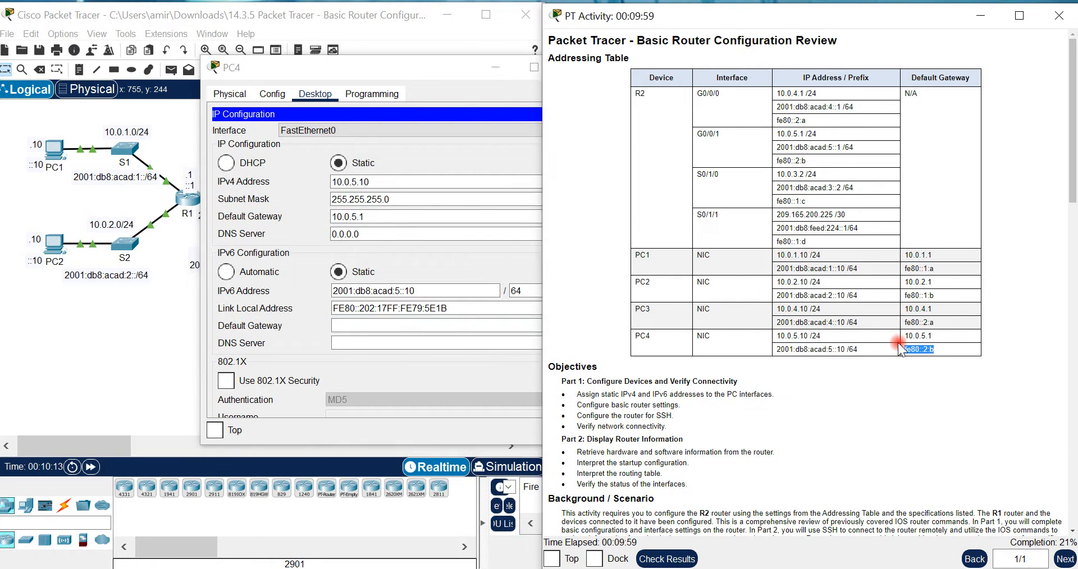
right_click(909, 353)
left_click(933, 365)
right_click(447, 344)
left_click(432, 326)
right_click(428, 326)
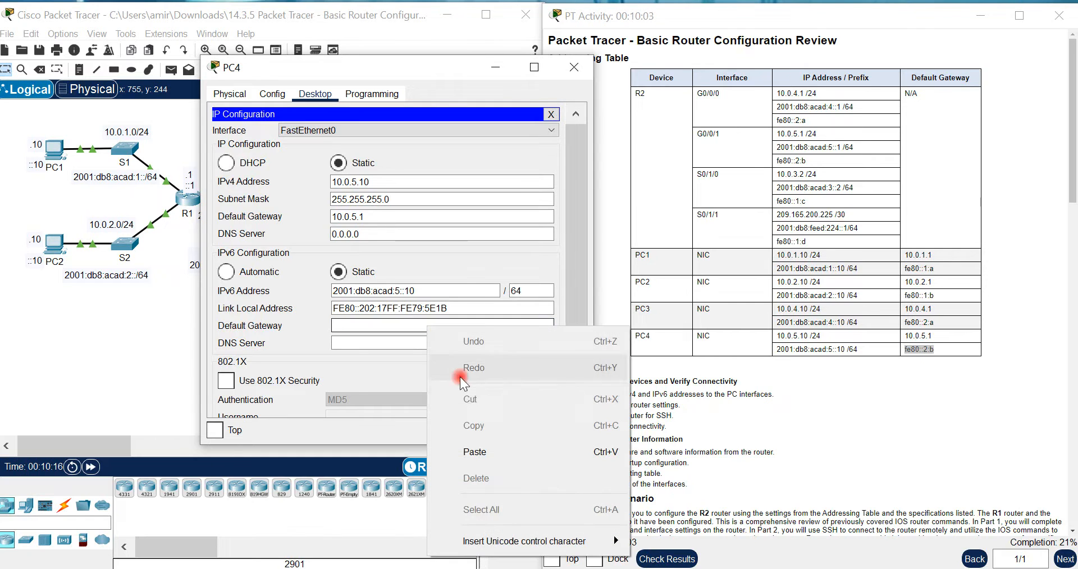
left_click(487, 451)
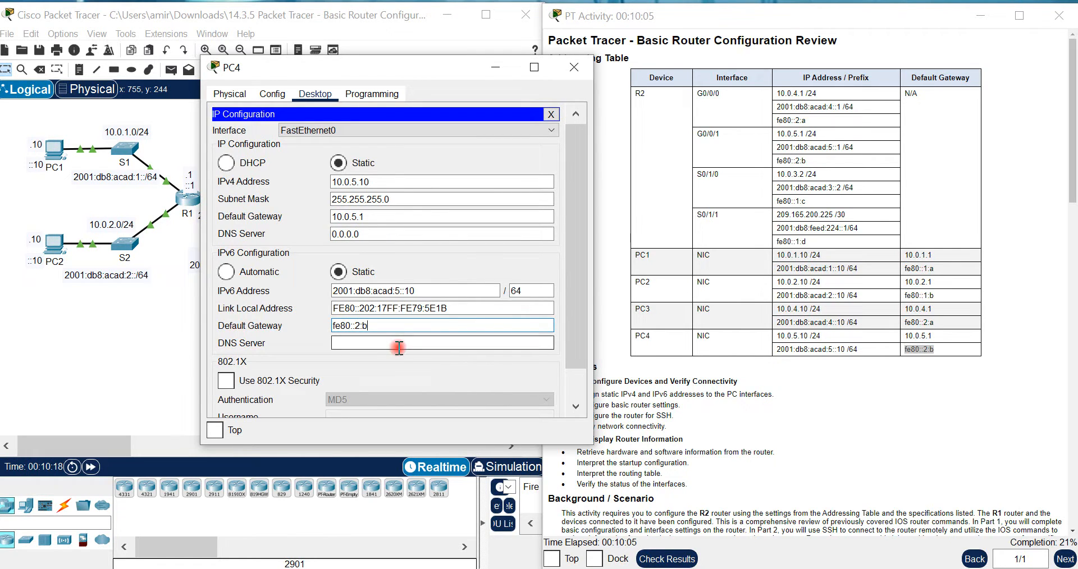
Close PC4's configuration and open R2's command line interface, starting the session
left_click(552, 115)
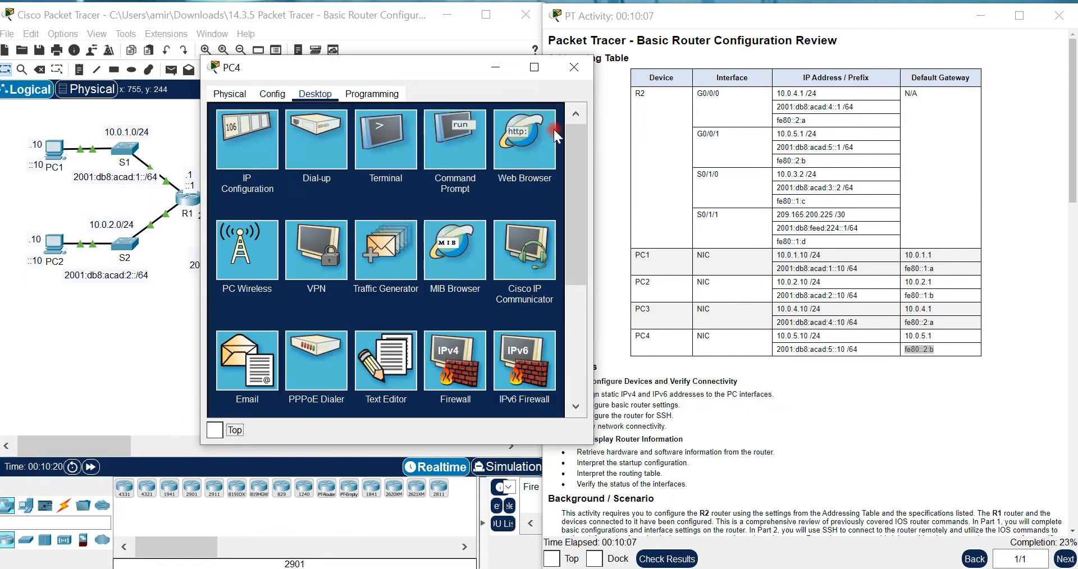
left_click(574, 68)
scroll(679, 342, "down", 2)
scroll(649, 376, "down", 6)
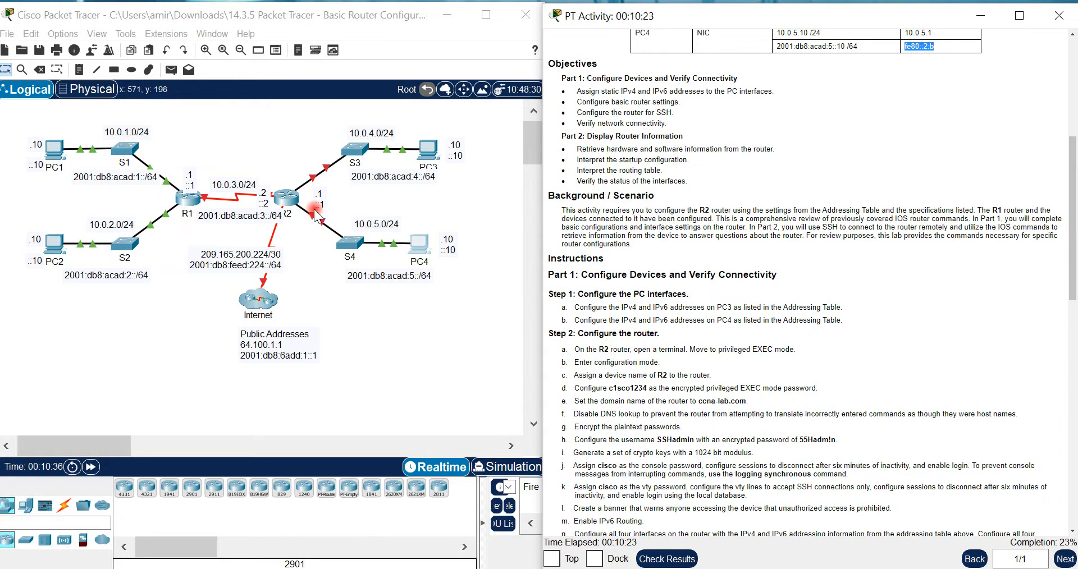
left_click(286, 197)
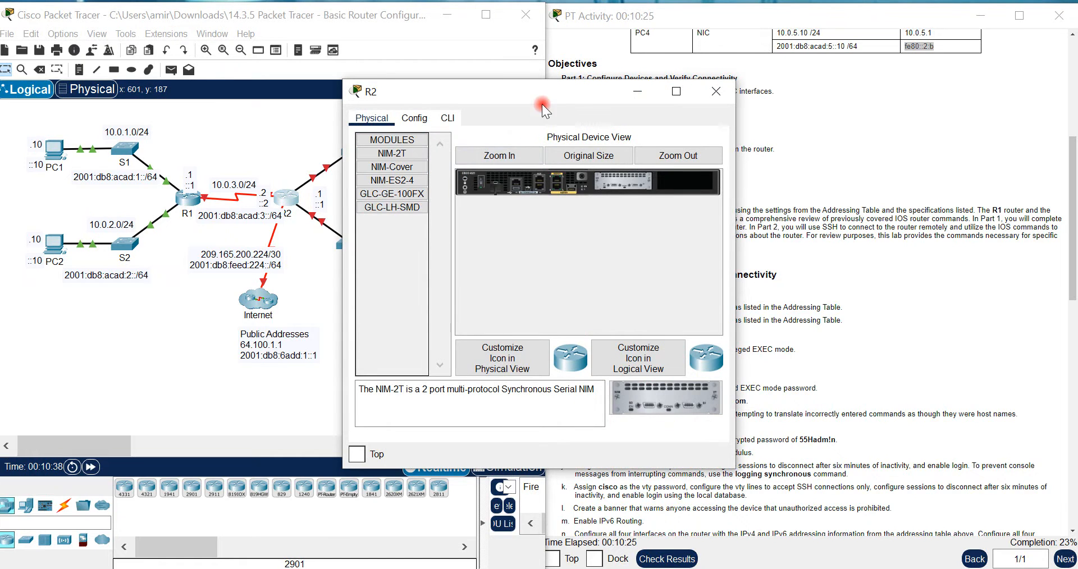
left_click_drag(542, 104, 295, 111)
left_click(196, 136)
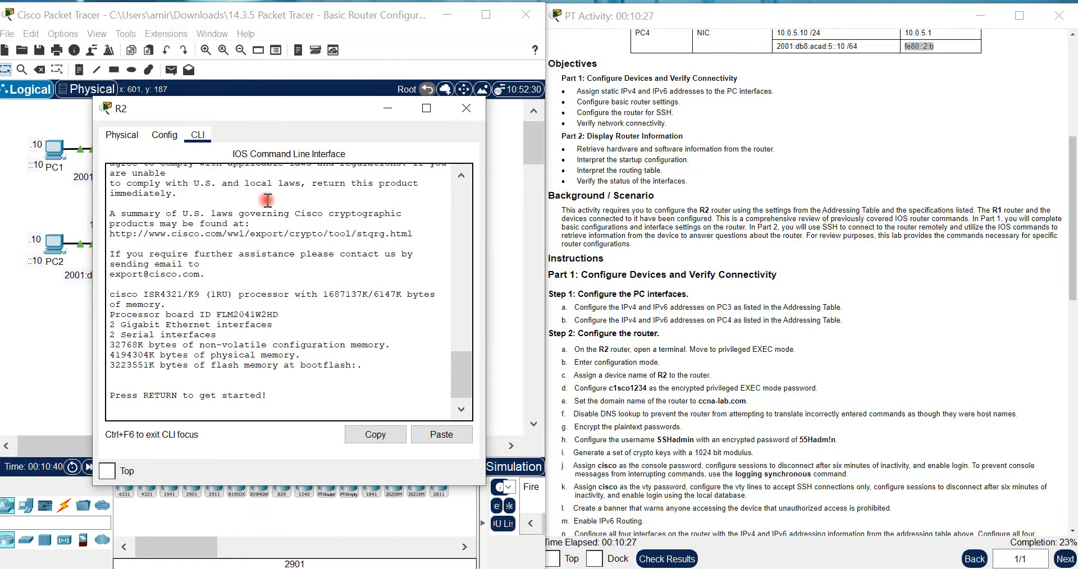
key("Return")
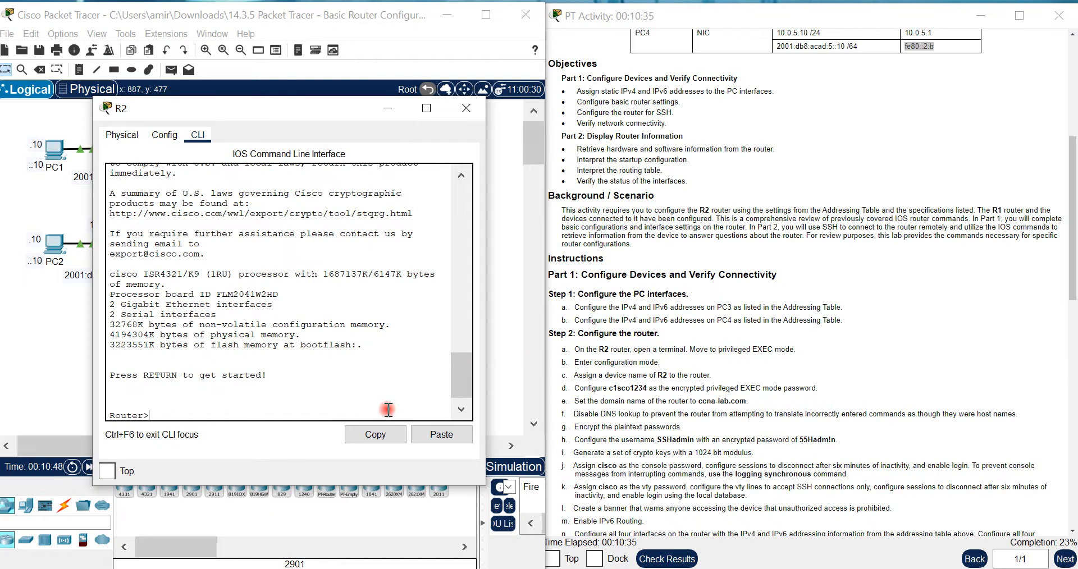
Enter privileged EXEC mode and then global configuration mode on R2
type("en")
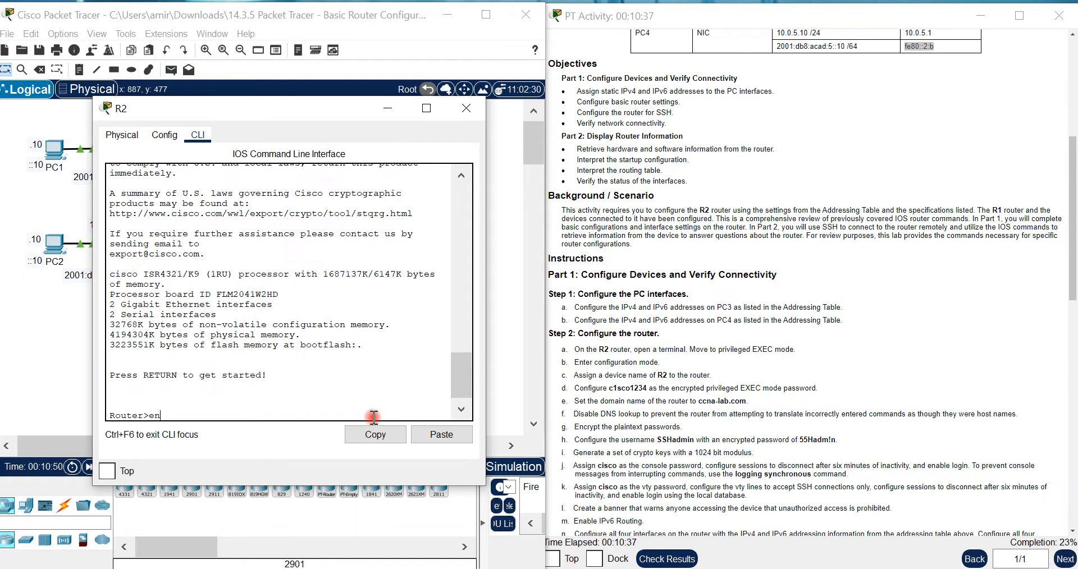
key("Tab")
key("Return")
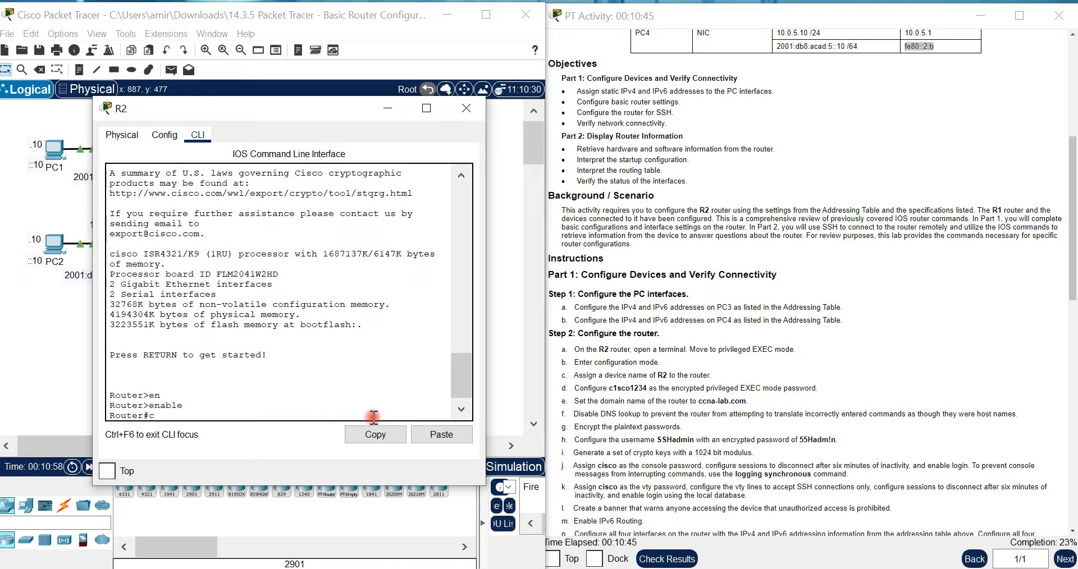
type("conf t")
key("Tab")
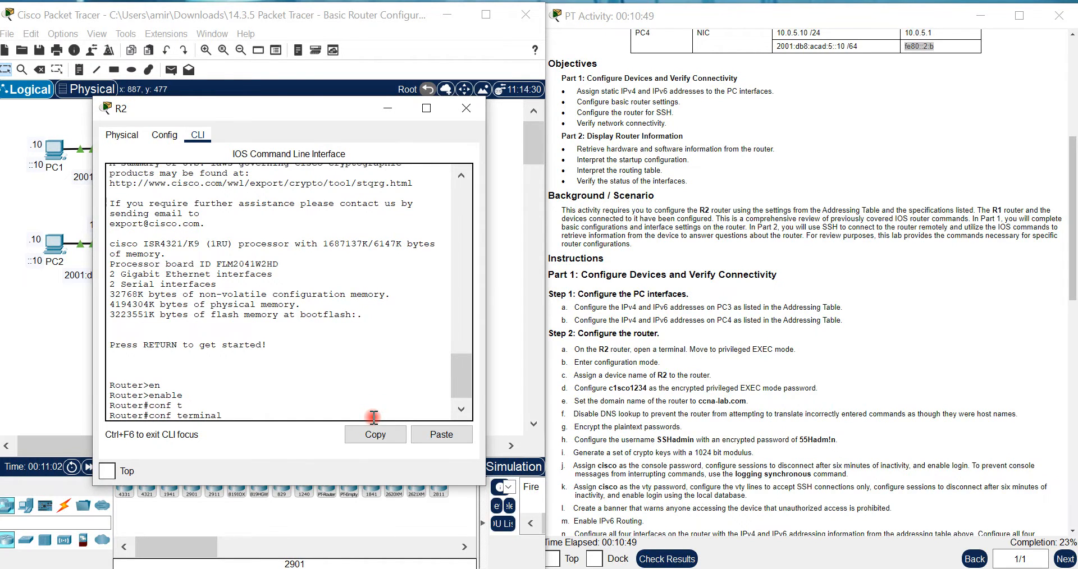
key("Return")
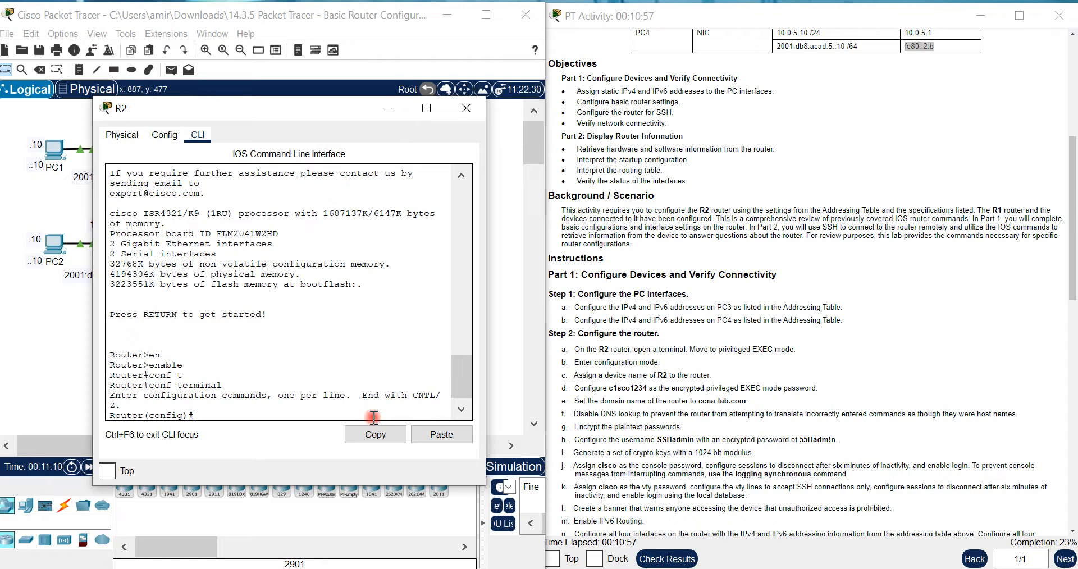
Set the router's hostname to R2
type("host")
key("Tab")
type("R2")
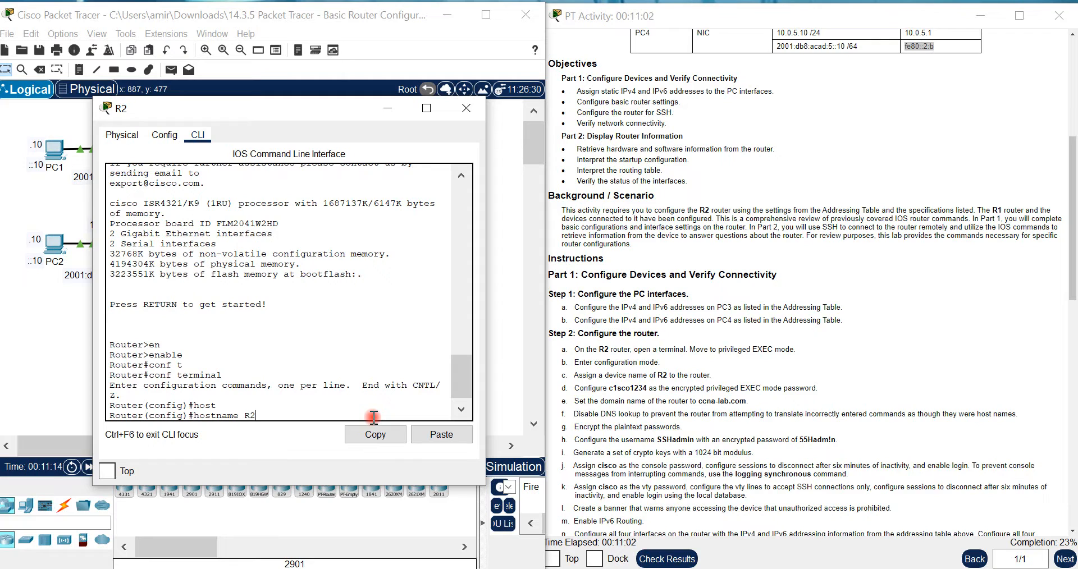
key("Return")
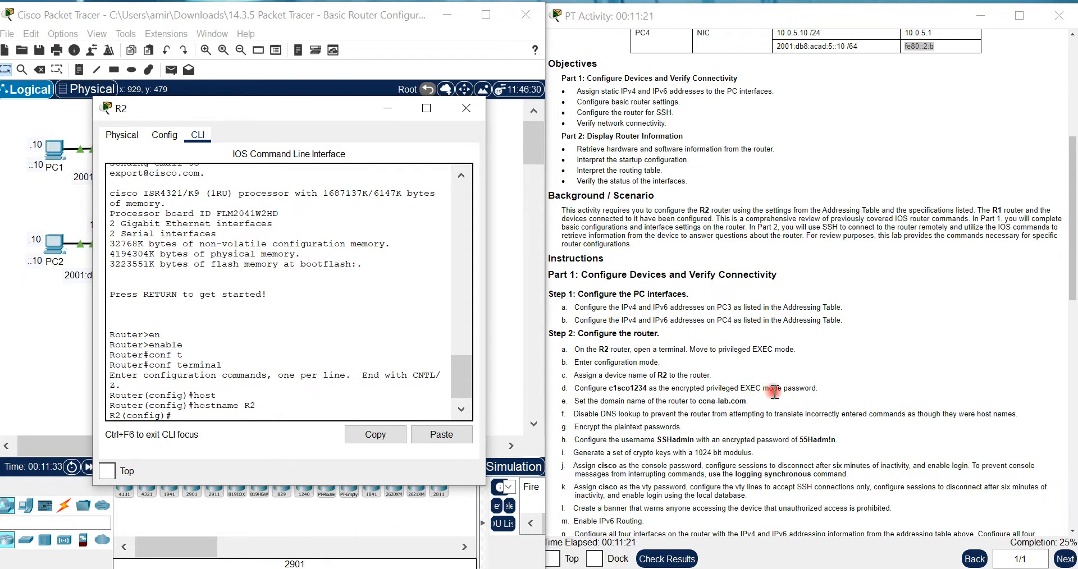
Configure the encrypted privileged EXEC password with enable secret, pasting the password from the instructions
left_click(315, 437)
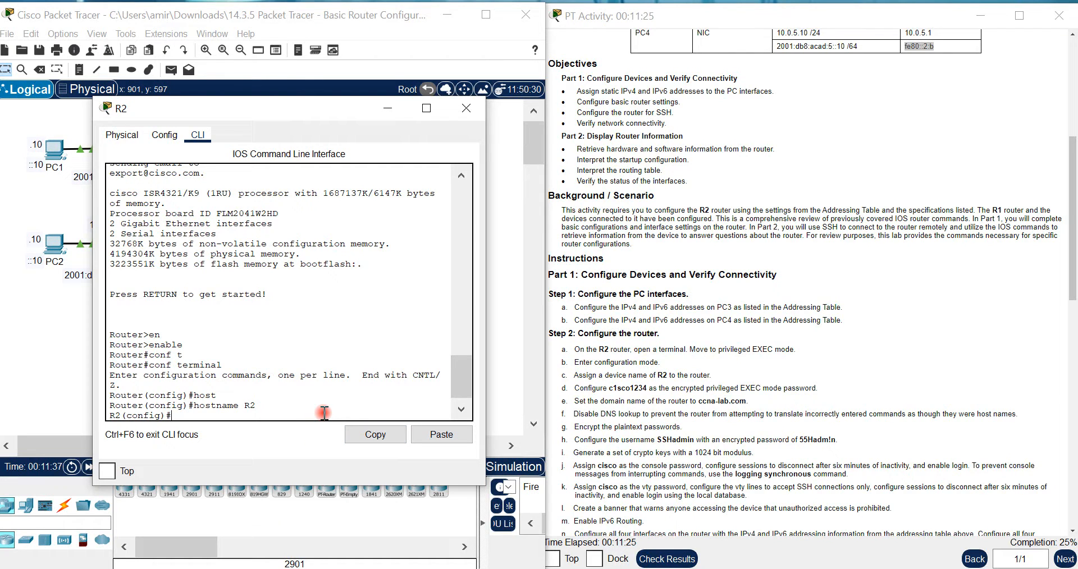
type("ena")
key("Tab")
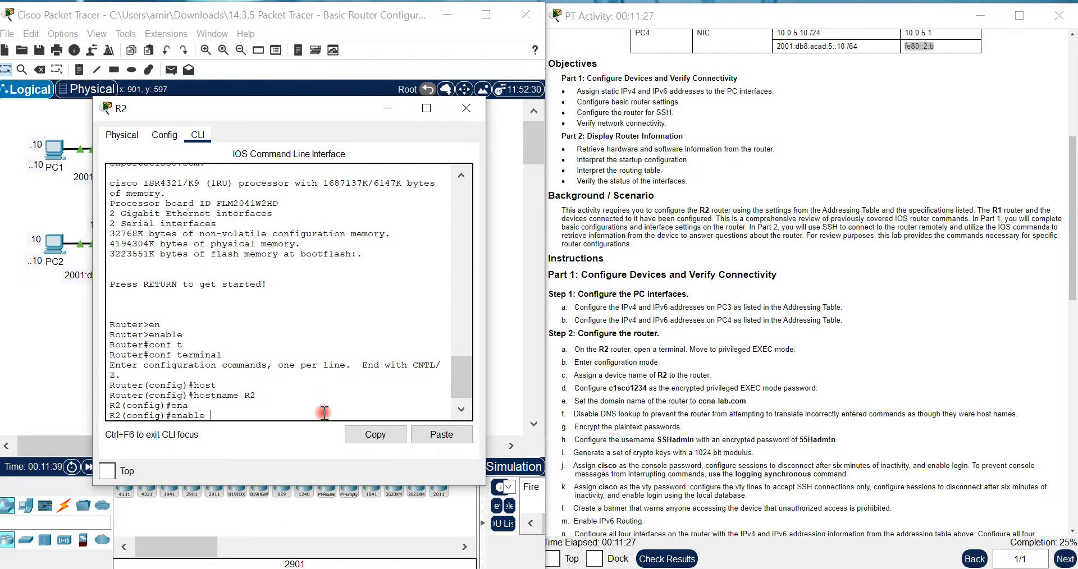
type("se")
key("Tab")
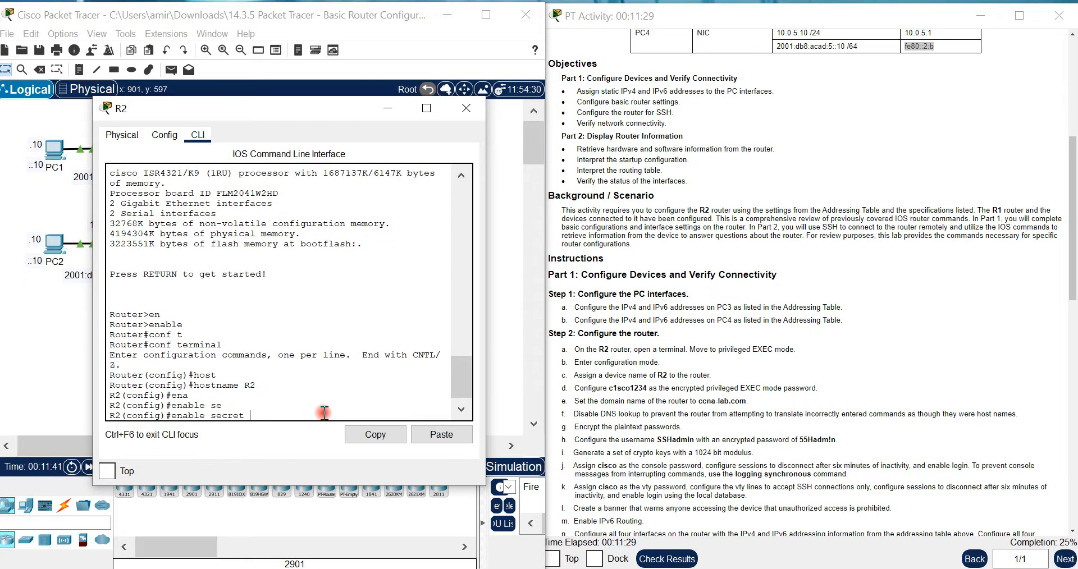
left_click_drag(609, 388, 647, 389)
right_click(643, 390)
left_click(659, 401)
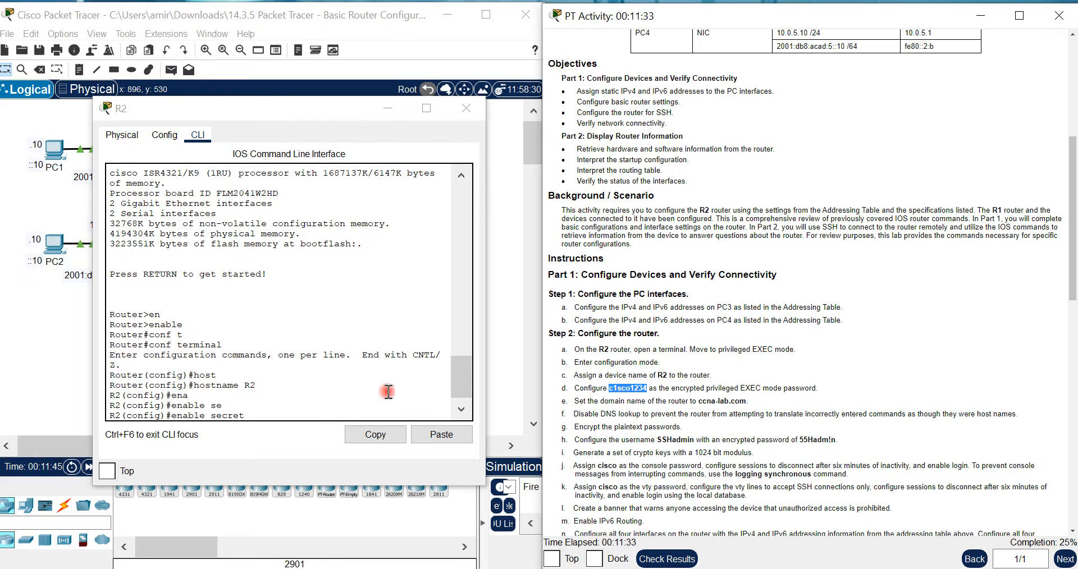
left_click(324, 414)
right_click(321, 416)
left_click(357, 458)
key("Return")
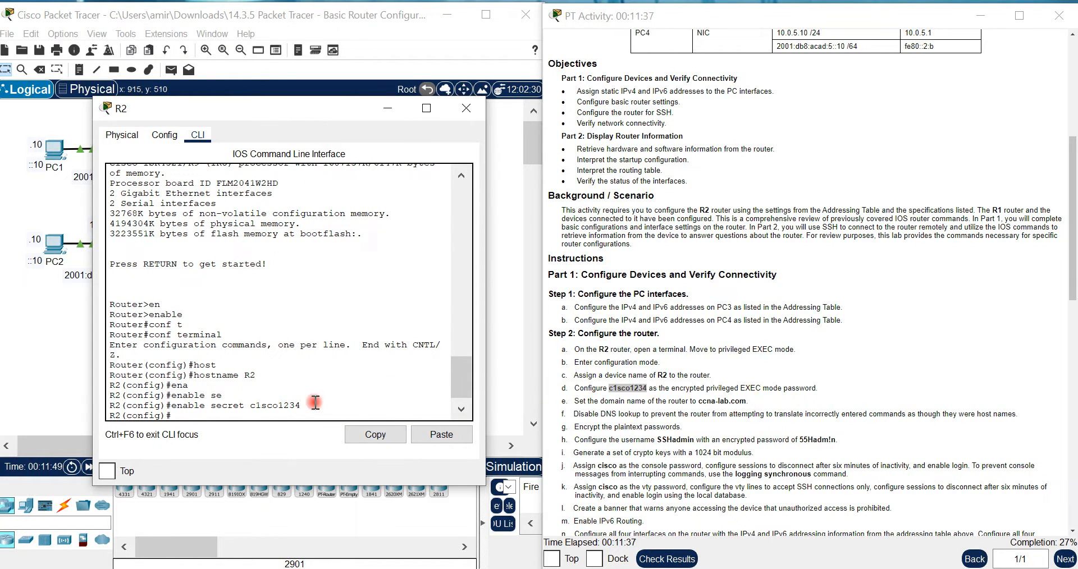
Leave global configuration mode and exit R2's console session
type("end")
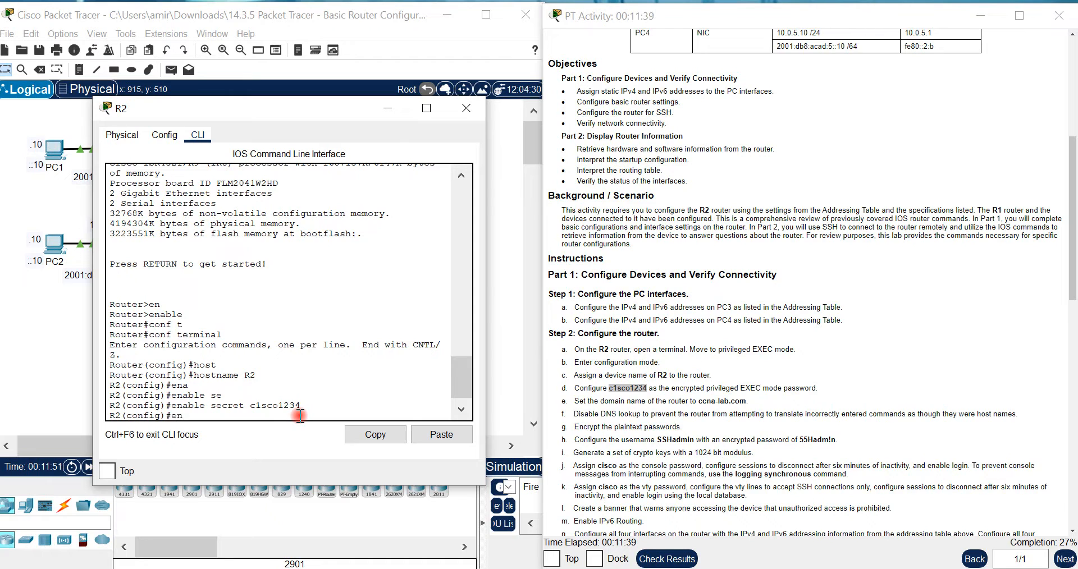
key("Return")
type("exit")
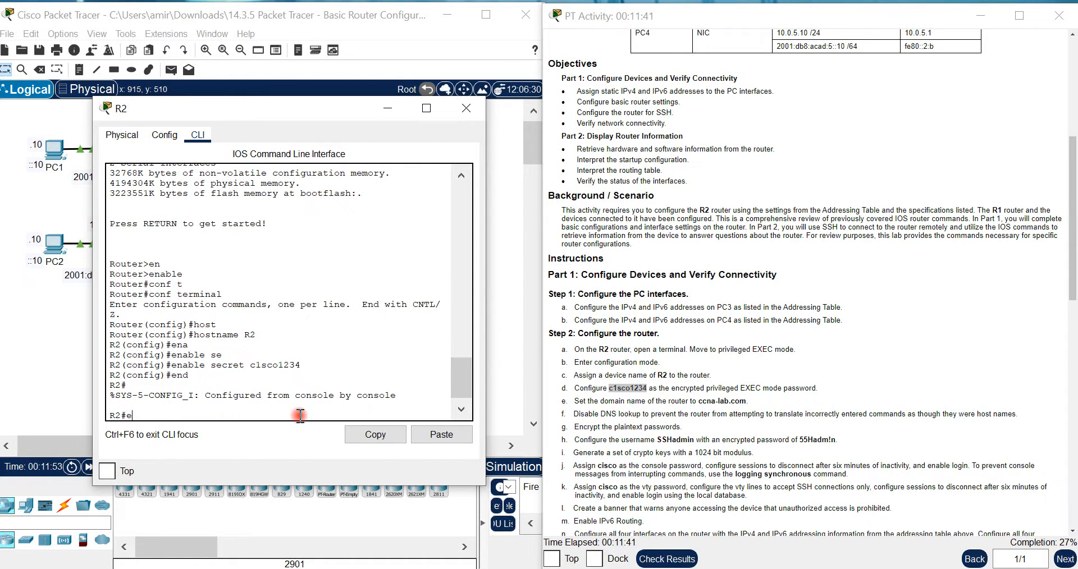
key("Return")
Enter privileged EXEC mode again, pasting the enable secret password from the instructions at the password prompt
key("Return")
type("en")
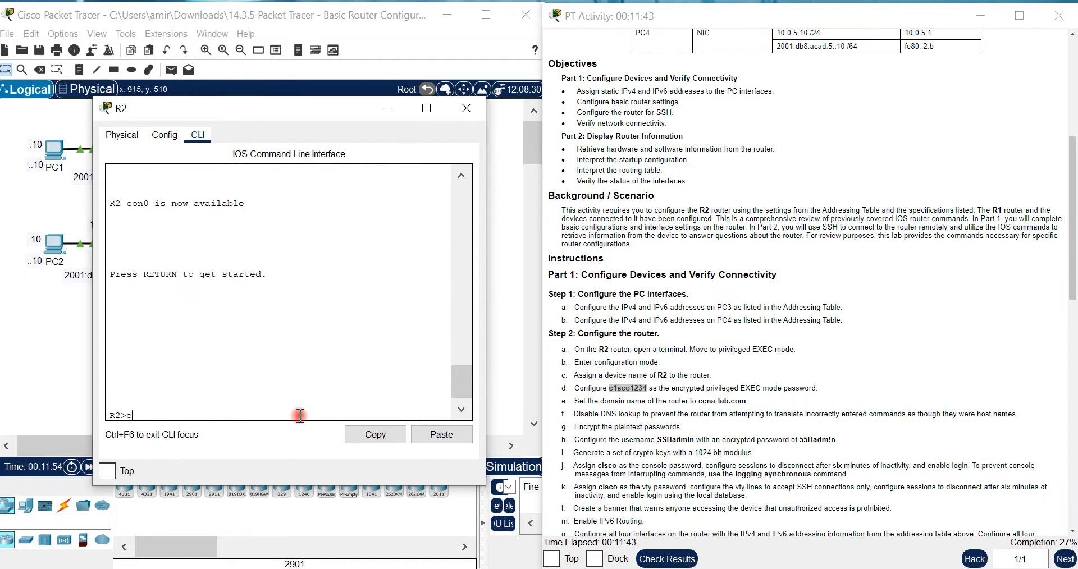
key("Return")
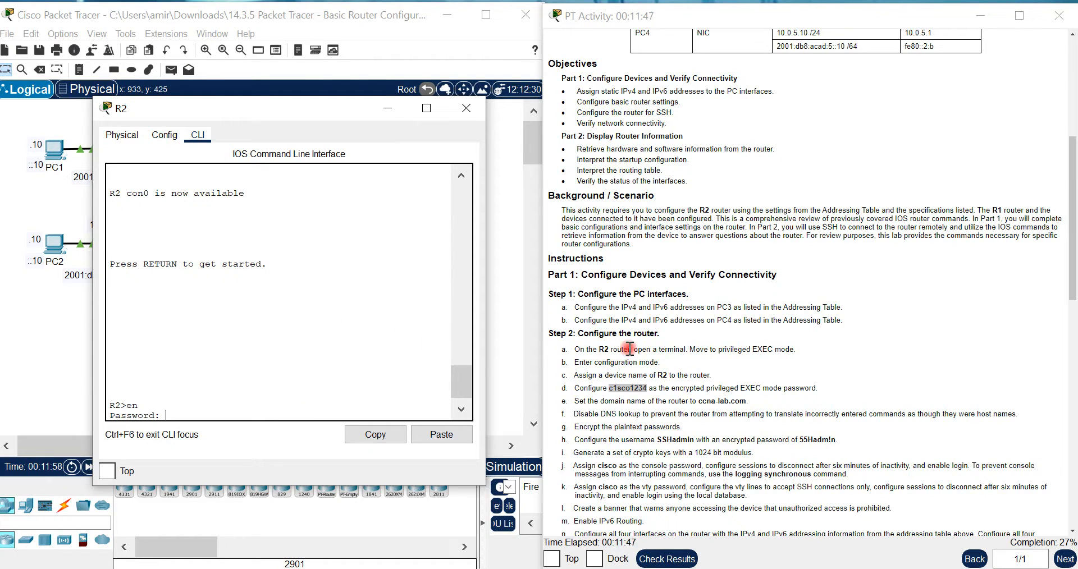
right_click(637, 389)
left_click(662, 404)
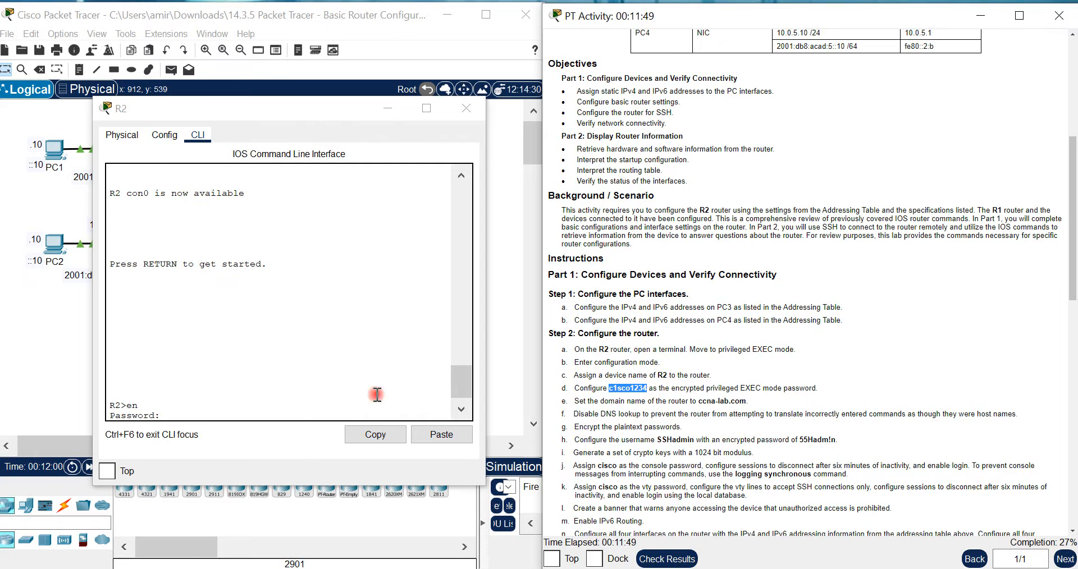
left_click(297, 412)
right_click(297, 411)
left_click(345, 457)
key("Return")
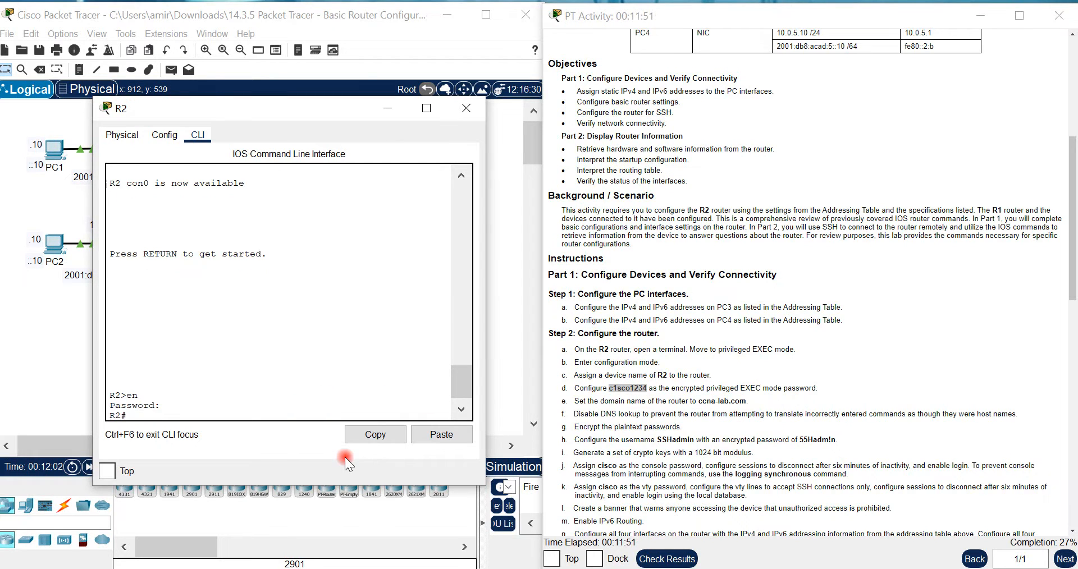
Enter global configuration mode and set the router's domain name to ccna-lab.com
type("conf t")
key("Return")
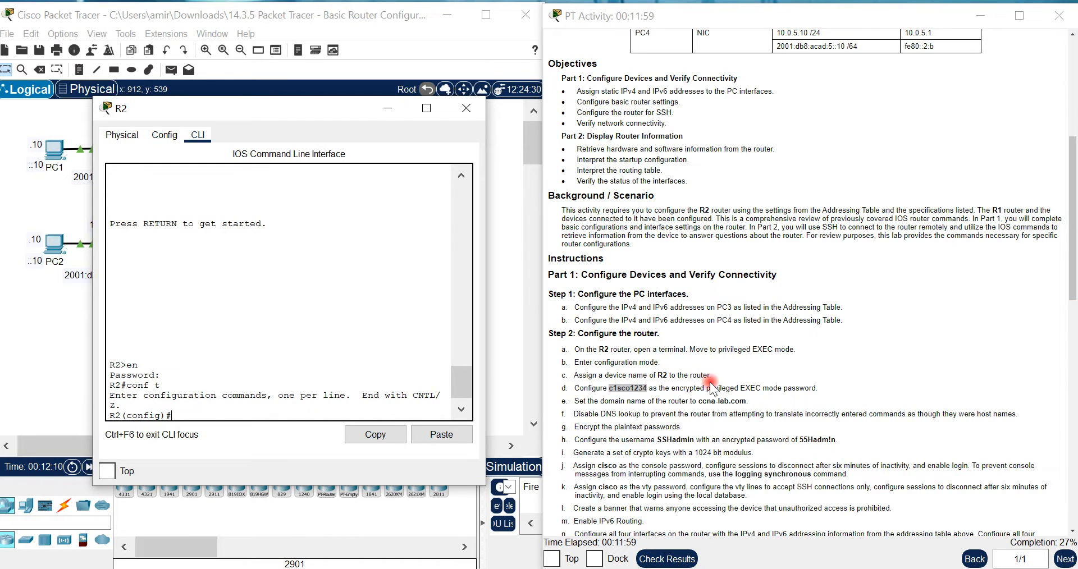
left_click(380, 410)
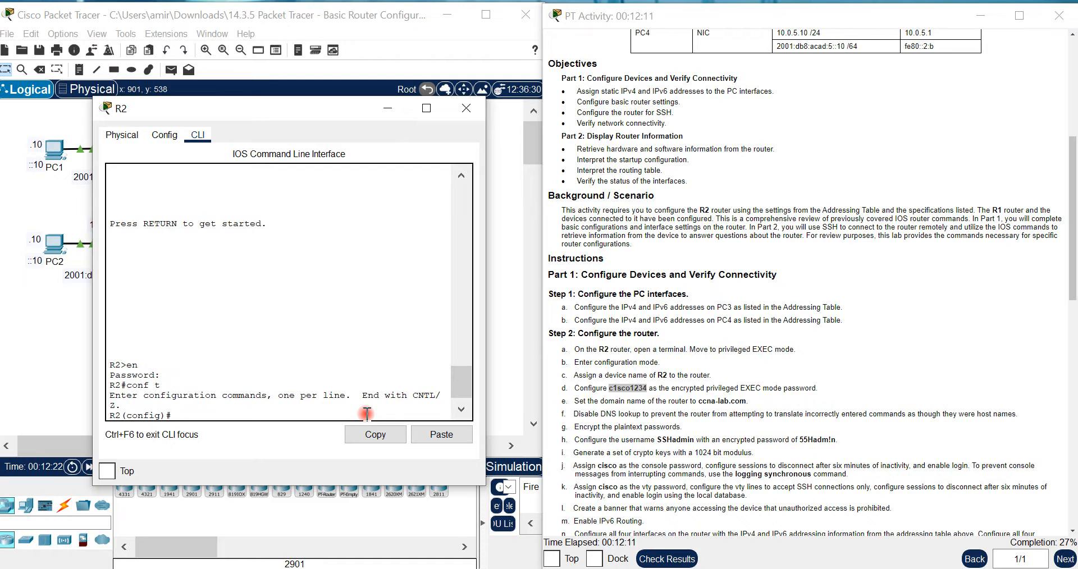
type("dom")
key("Tab")
type("ain")
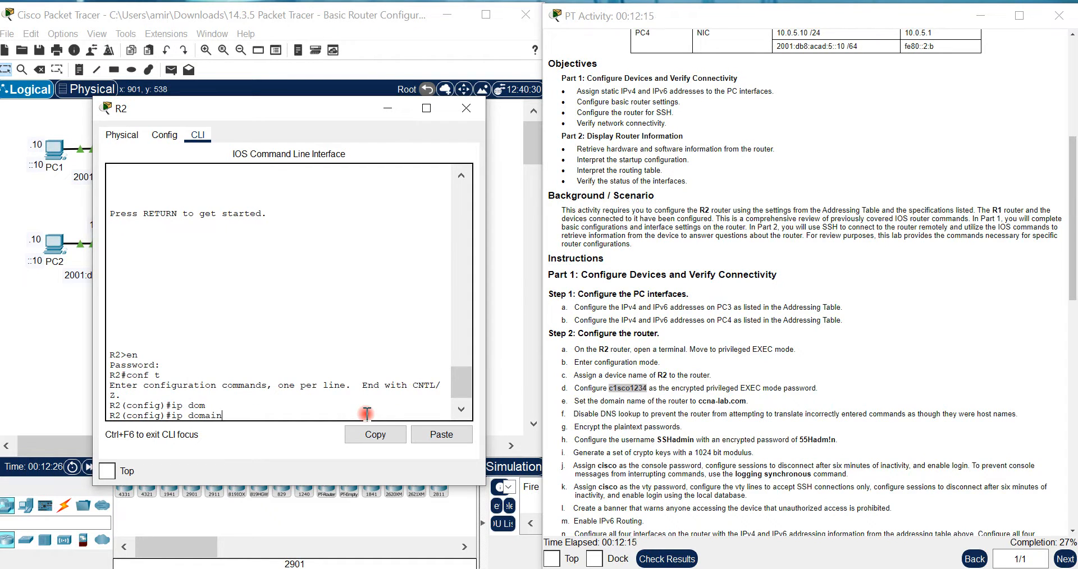
type("-n")
key("Tab")
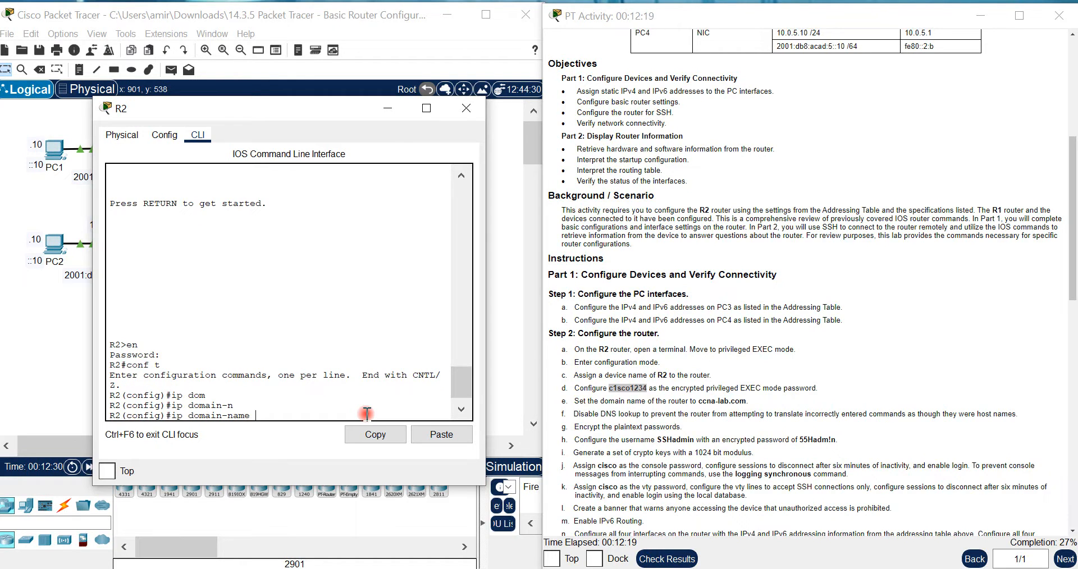
type("cccna-lab.com")
key("Left")
key("Left")
key("Left")
key("Left")
key("Left")
key("Left")
key("Left")
key("Left")
key("BackSpace")
key("Return")
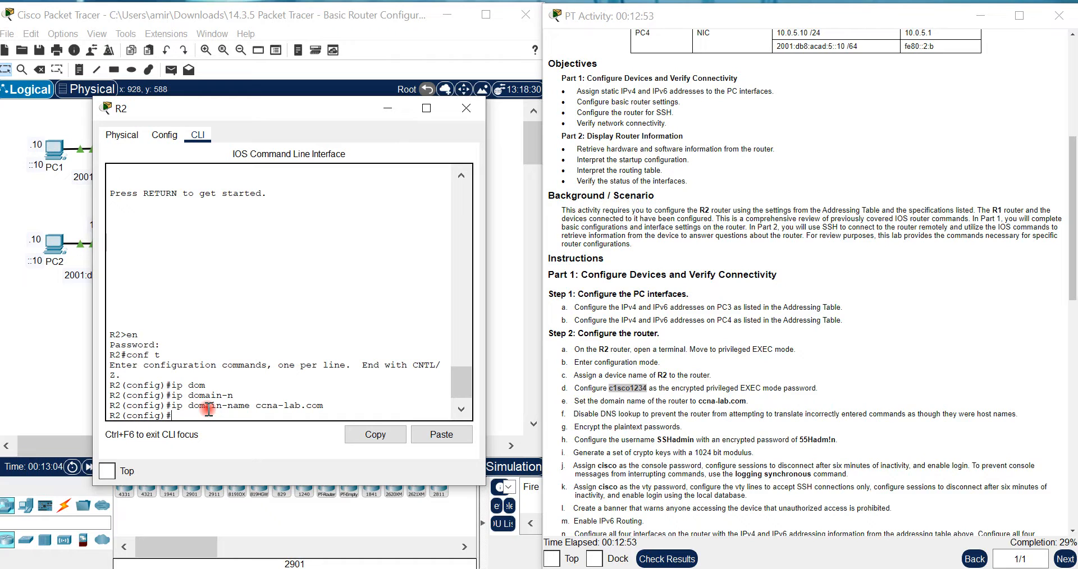
Disable DNS lookup on the router with no ip domain lookup
type("no ip doma")
key("Tab")
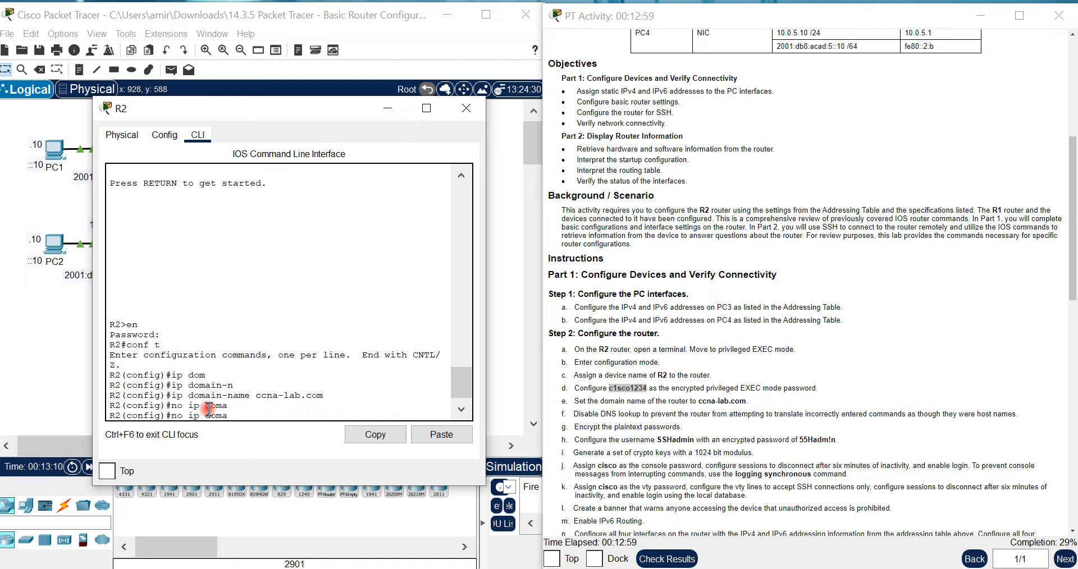
type("in look")
key("Tab")
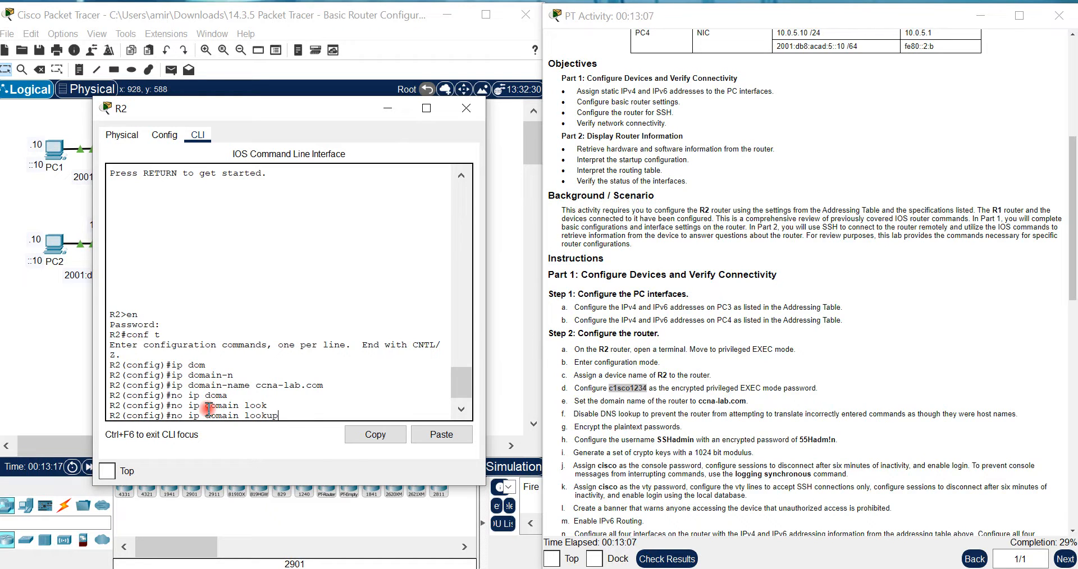
key("BackSpace")
key("BackSpace")
key("BackSpace")
key("BackSpace")
key("BackSpace")
key("BackSpace")
key("BackSpace")
key("BackSpace")
key("BackSpace")
key("BackSpace")
key("BackSpace")
key("BackSpace")
key("BackSpace")
key("BackSpace")
key("BackSpace")
key("BackSpace")
key("BackSpace")
key("BackSpace")
key("BackSpace")
type("server")
key("BackSpace")
key("BackSpace")
key("BackSpace")
key("BackSpace")
key("BackSpace")
key("BackSpace")
key("BackSpace")
key("BackSpace")
type("no ip domain lookup")
key("Return")
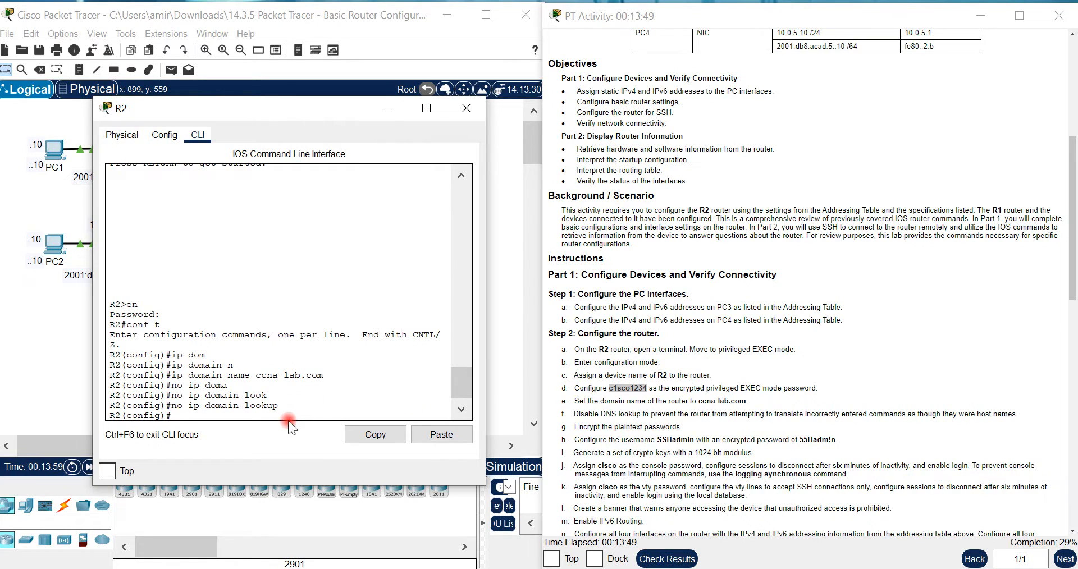
Display the running configuration and page through it to review the settings
type("o show ip")
key("BackSpace")
key("BackSpace")
key("BackSpace")
type("run")
key("Return")
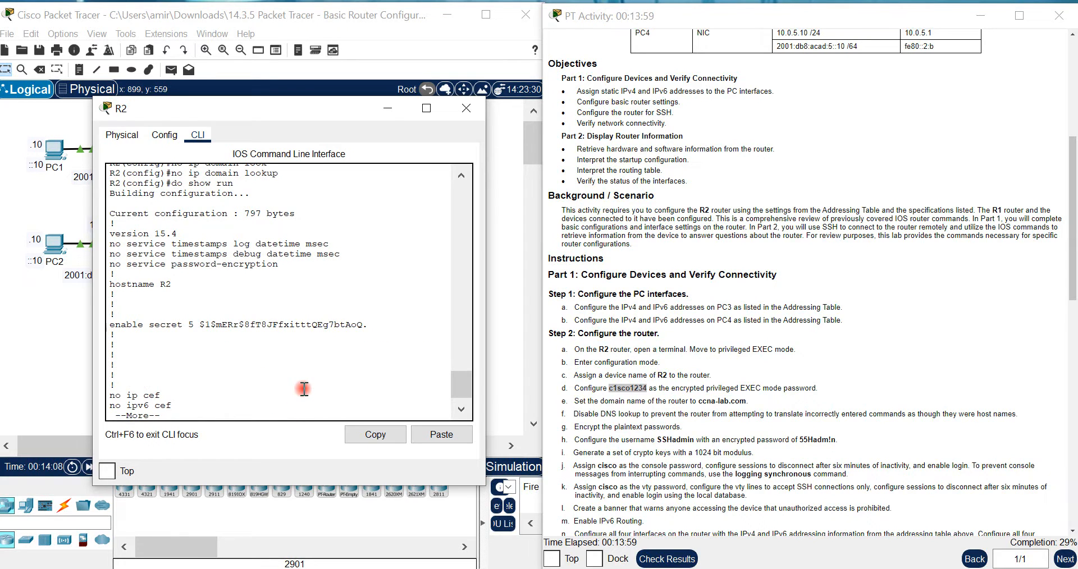
key("space")
key("space")
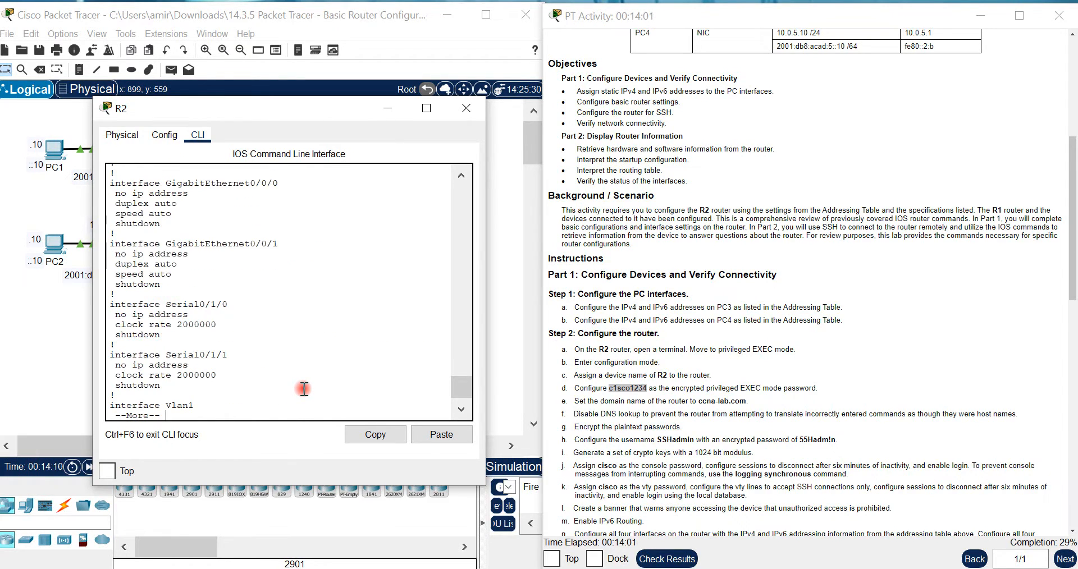
key("space")
scroll(304, 390, "up", 10)
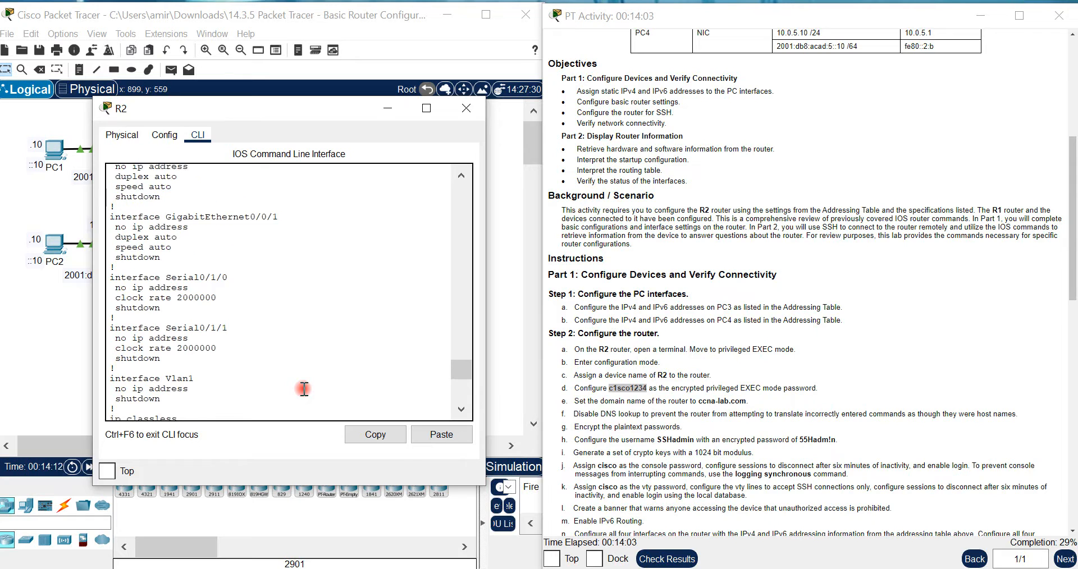
scroll(304, 389, "up", 6)
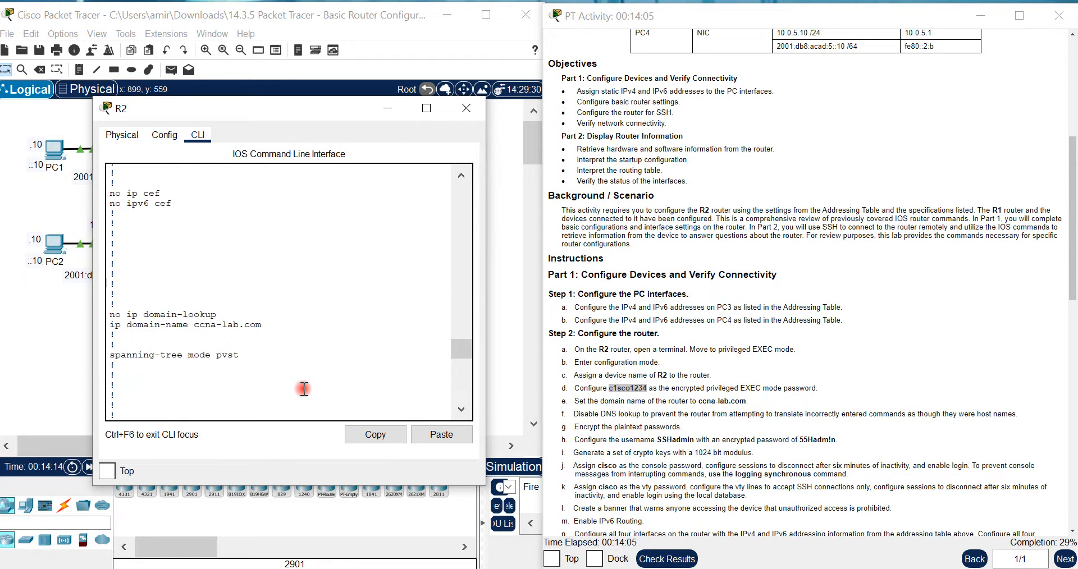
scroll(304, 390, "up", 6)
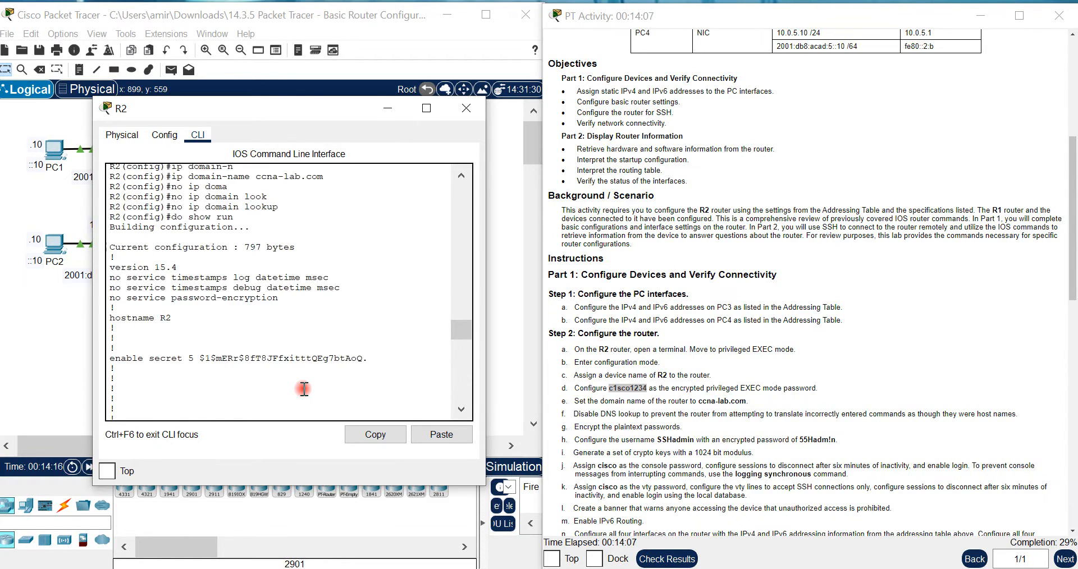
scroll(304, 389, "up", 3)
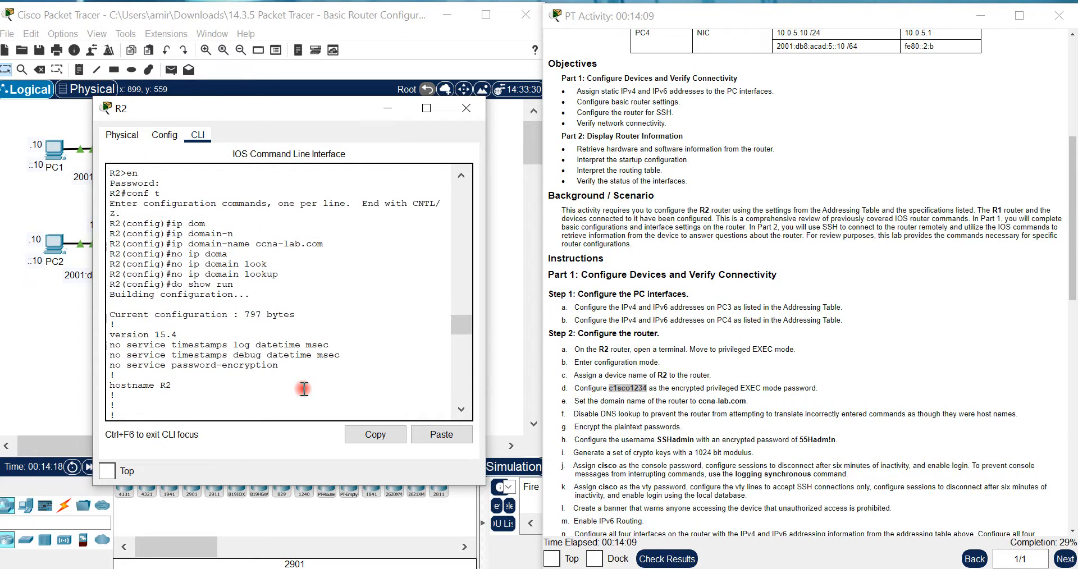
scroll(304, 389, "up", 2)
scroll(289, 305, "down", 12)
left_click_drag(468, 354, 462, 433)
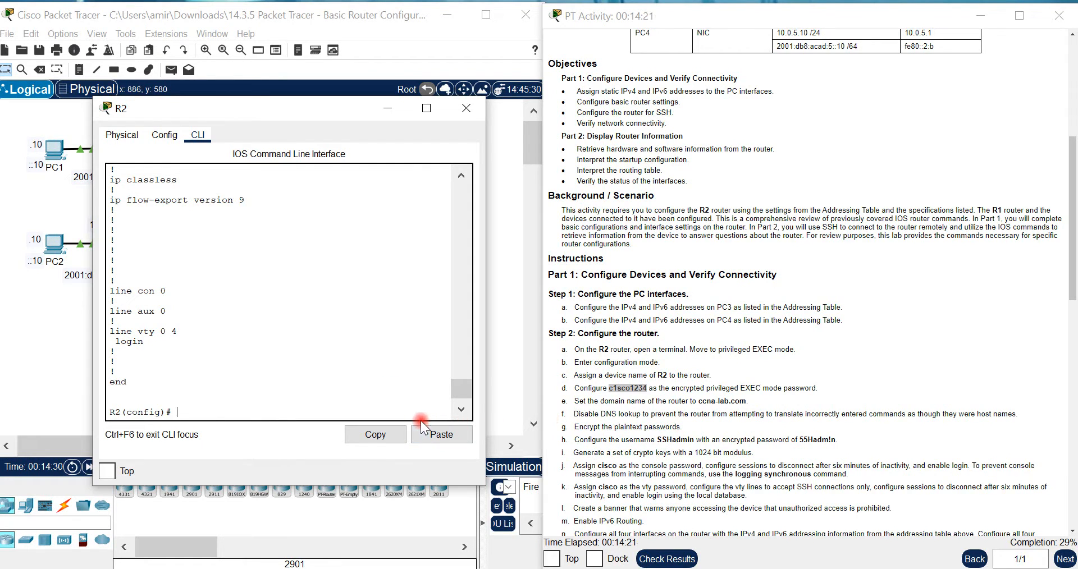
Enable encryption of plaintext passwords with service password-encryption
type("serv")
key("Tab")
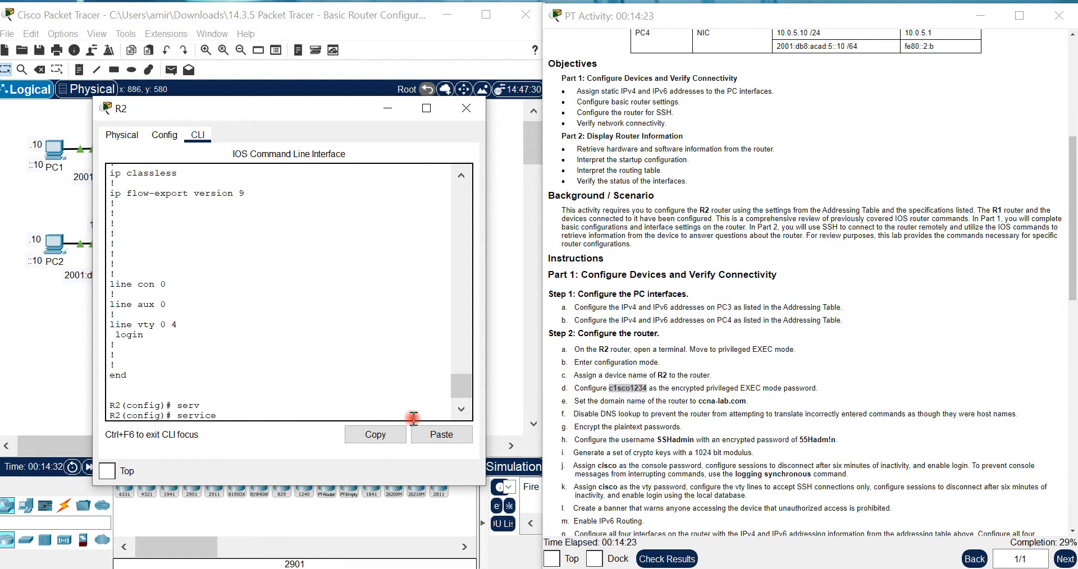
type("pass")
key("Tab")
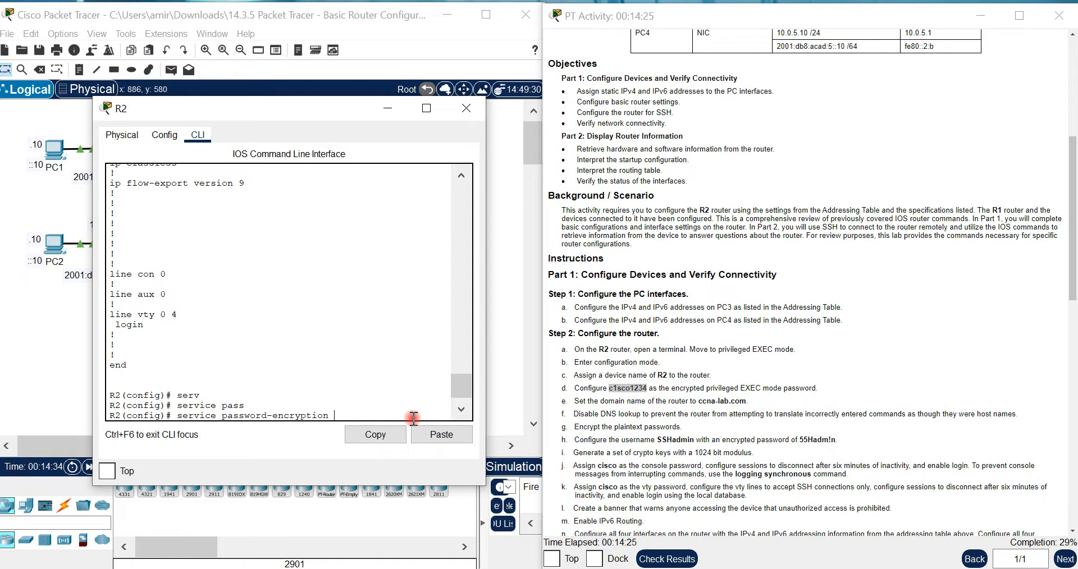
key("Return")
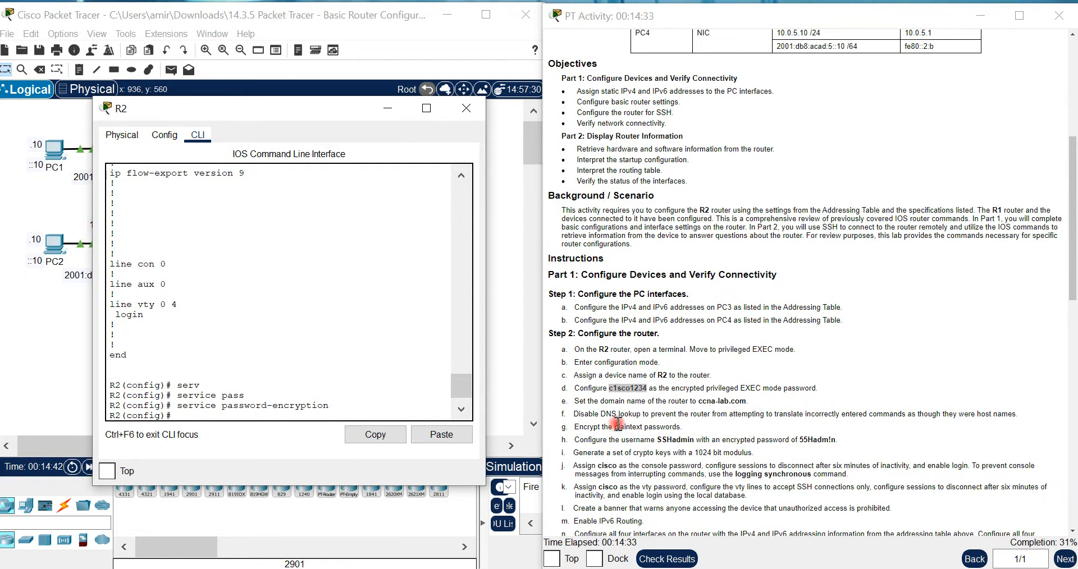
Create the local user SSHadmin with an encrypted secret, pasting the password copied from the instructions
scroll(617, 422, "down", 1)
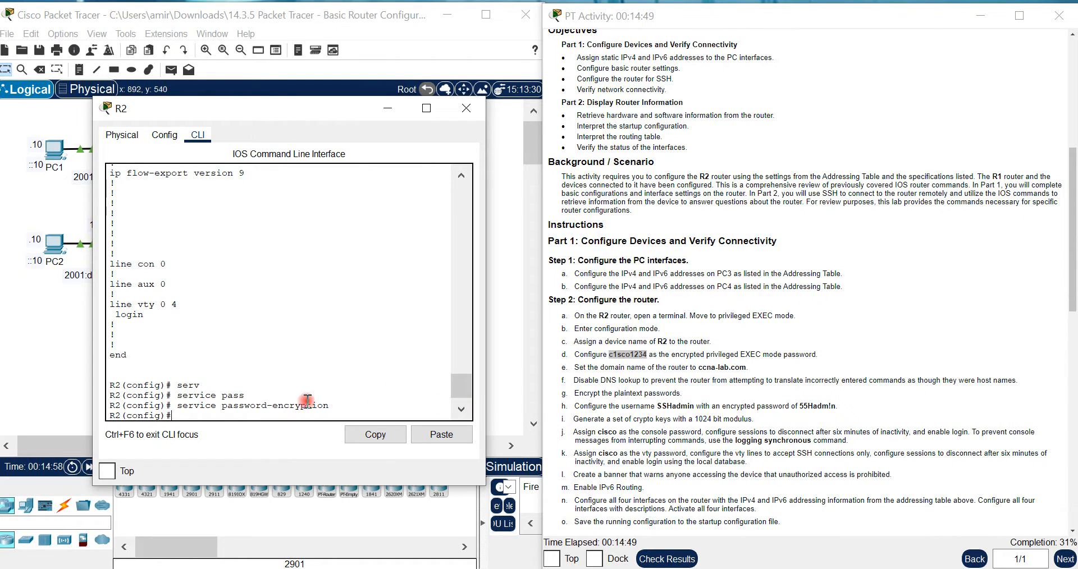
type("user")
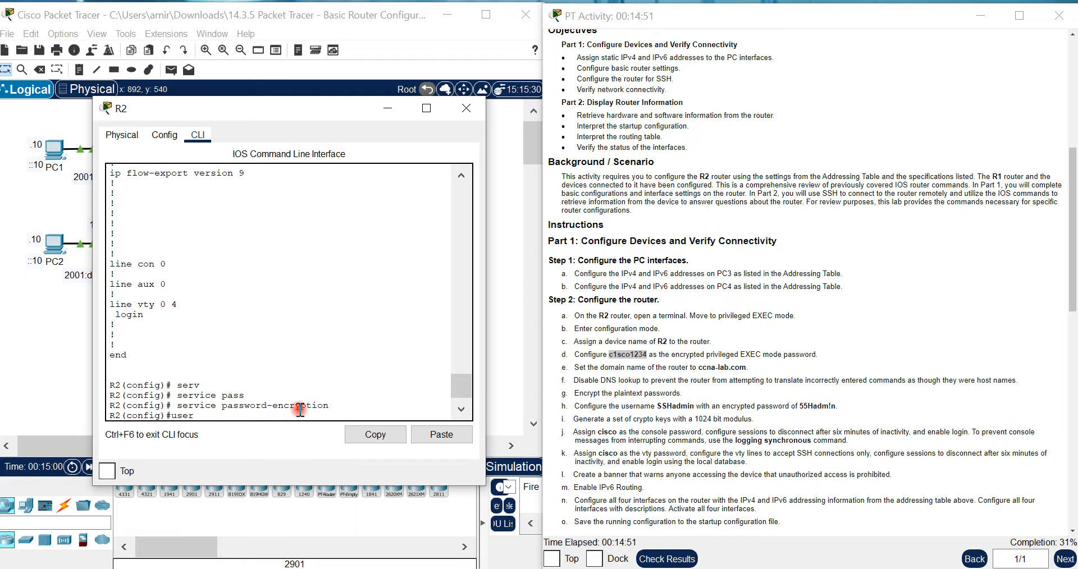
key("Tab")
type("SS")
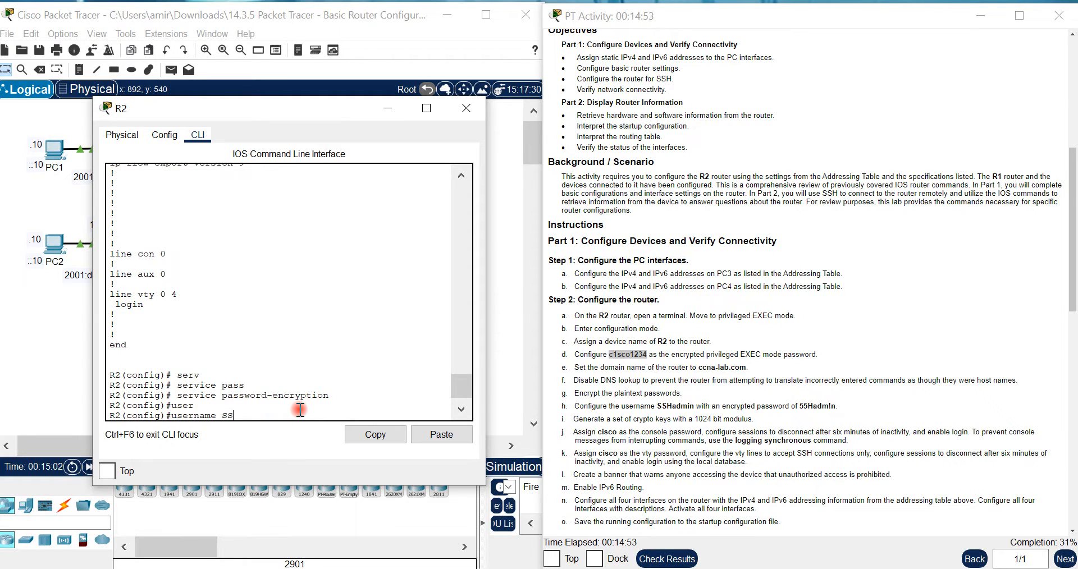
type("Hadmin secret")
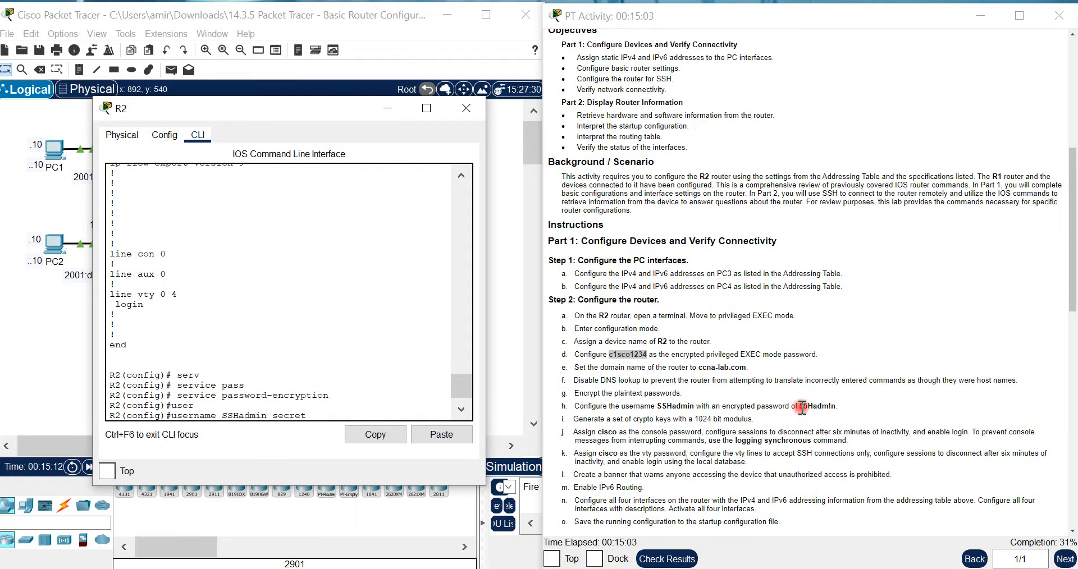
left_click_drag(800, 406, 836, 408)
left_click(834, 415)
right_click(836, 408)
left_click(847, 422)
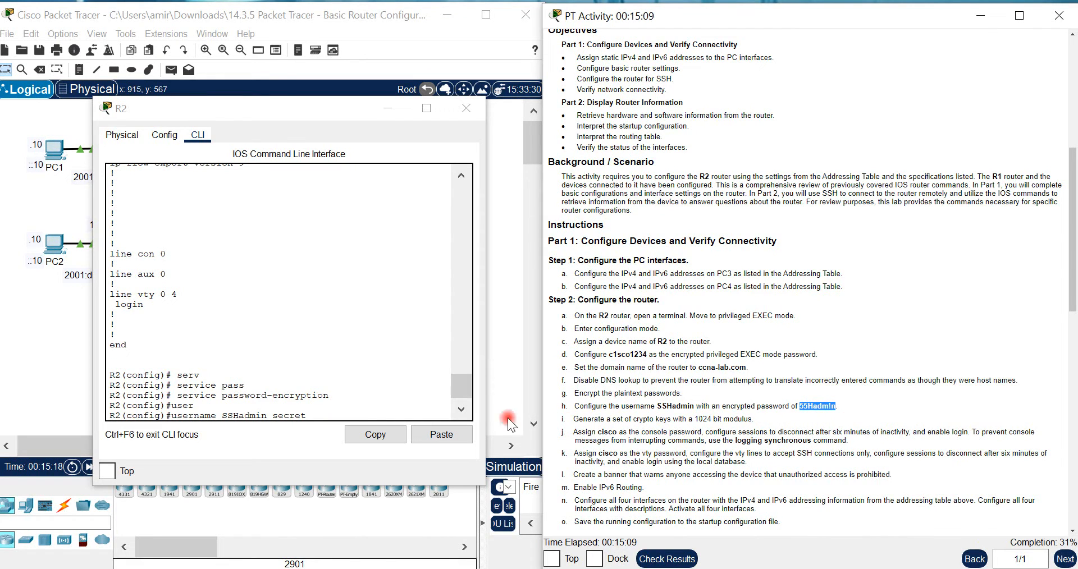
left_click(378, 412)
left_click(441, 435)
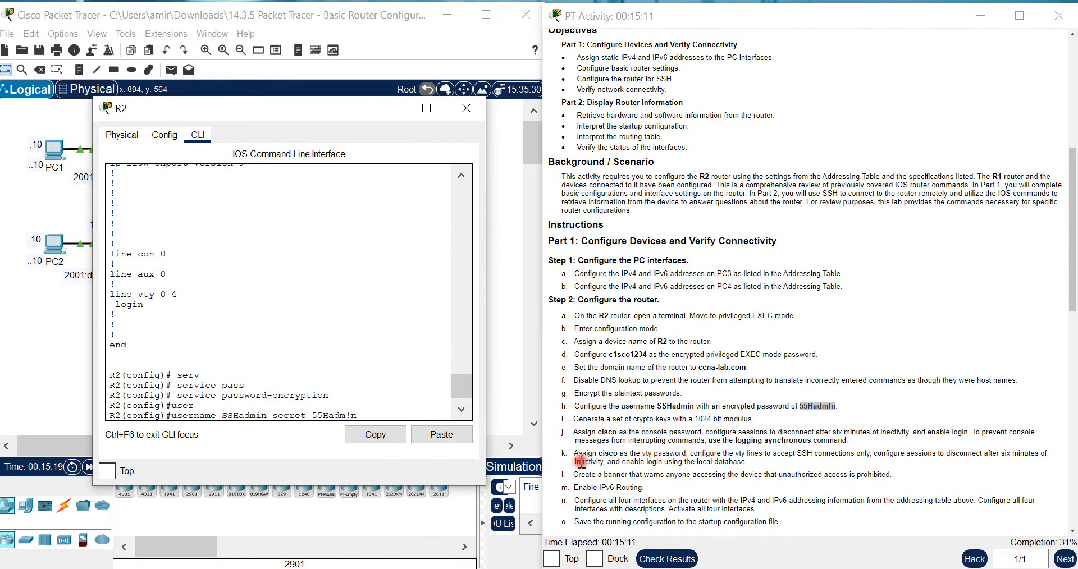
key("Return")
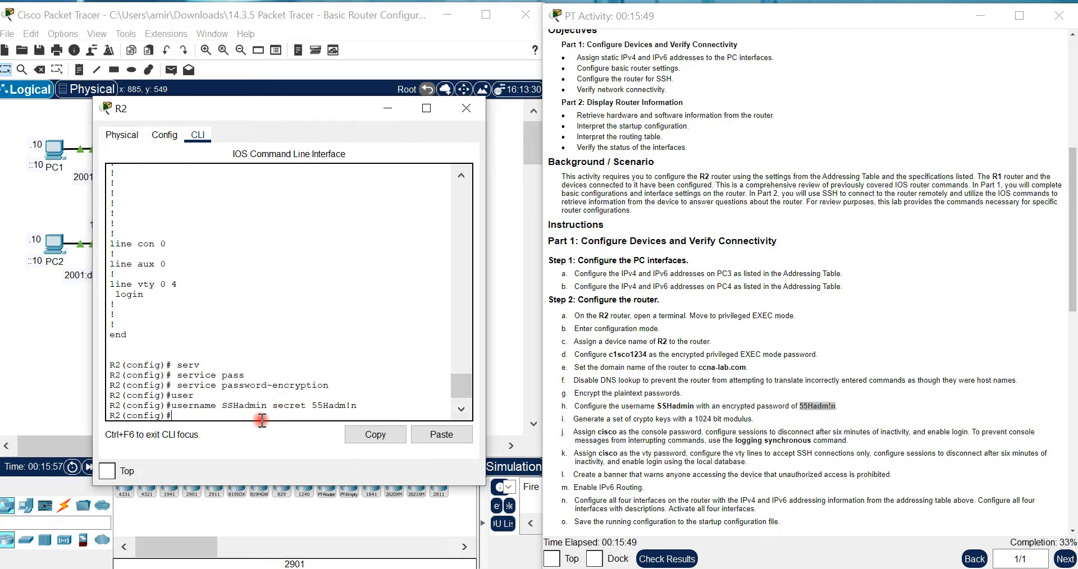
Generate RSA crypto keys on the router with crypto key generate rsa, using a 1024-bit modulus
type("ry")
key("Tab")
type("k")
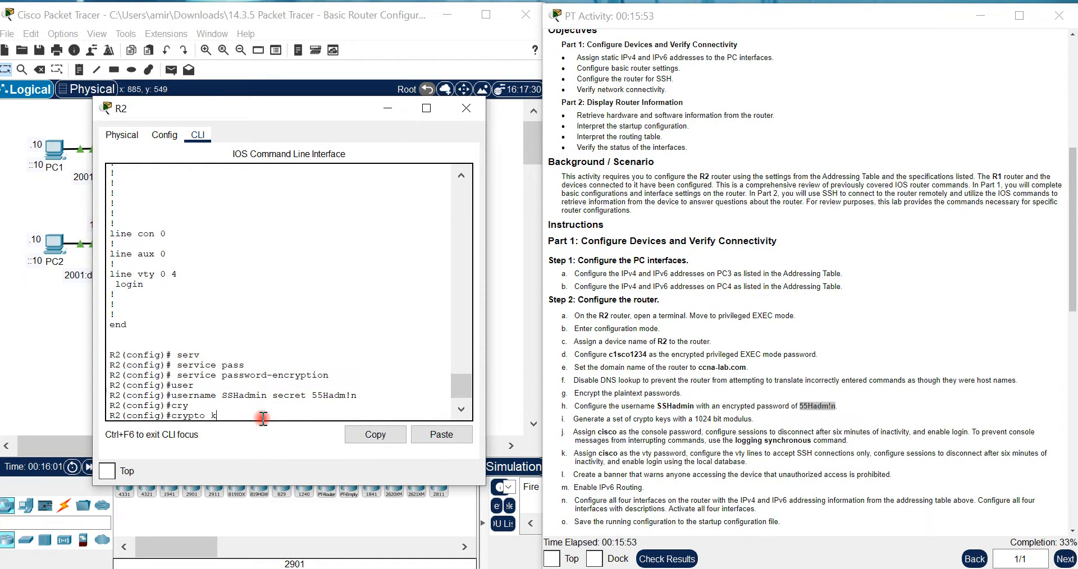
type("ey")
key("Tab")
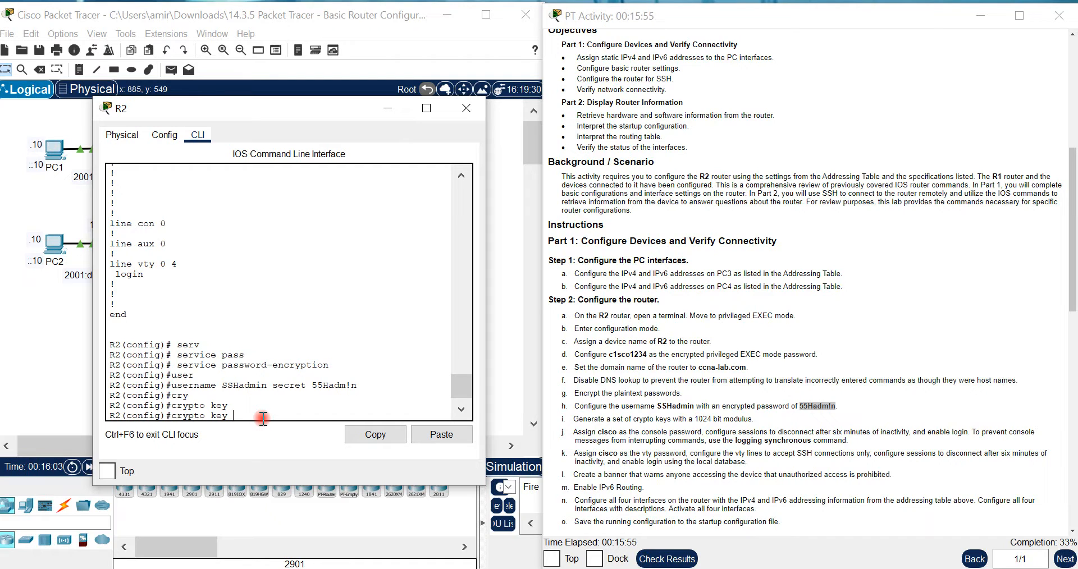
type("gene")
key("Tab")
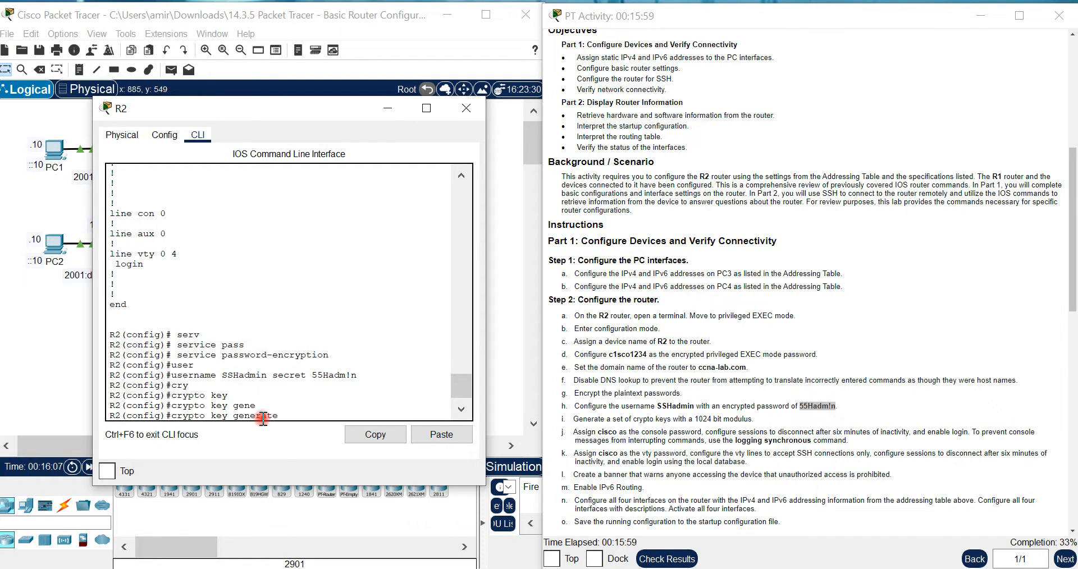
type("rsa")
key("BackSpace")
key("BackSpace")
key("BackSpace")
type("?")
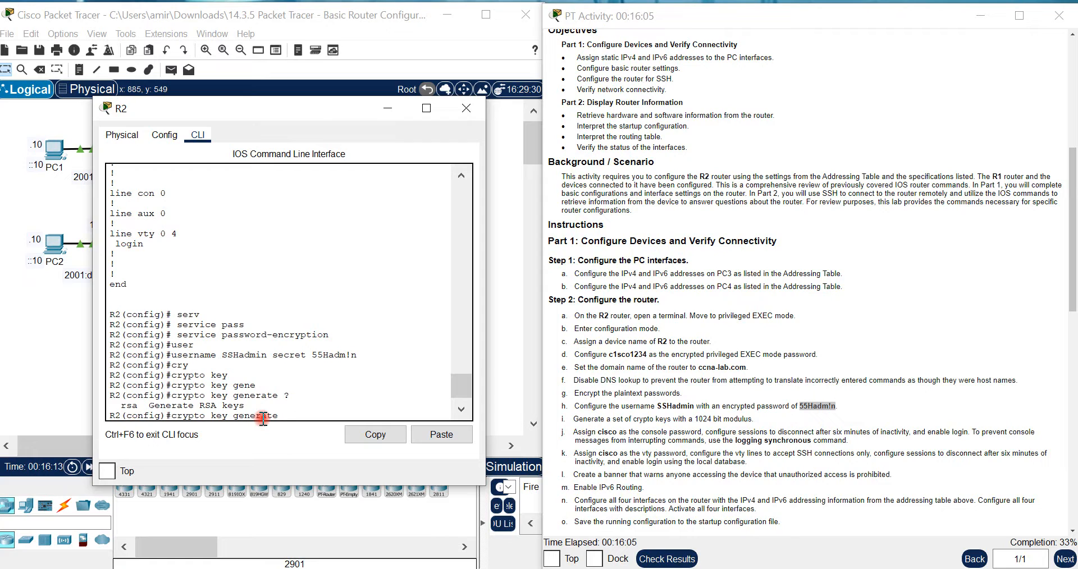
type("rsa")
key("Return")
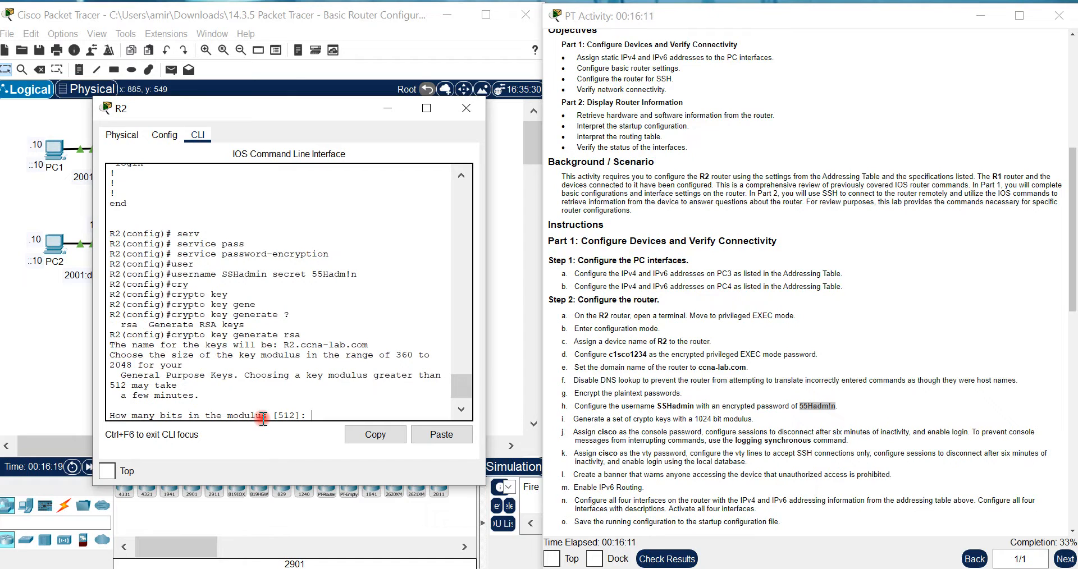
type("1027")
key("BackSpace")
type("4")
key("Return")
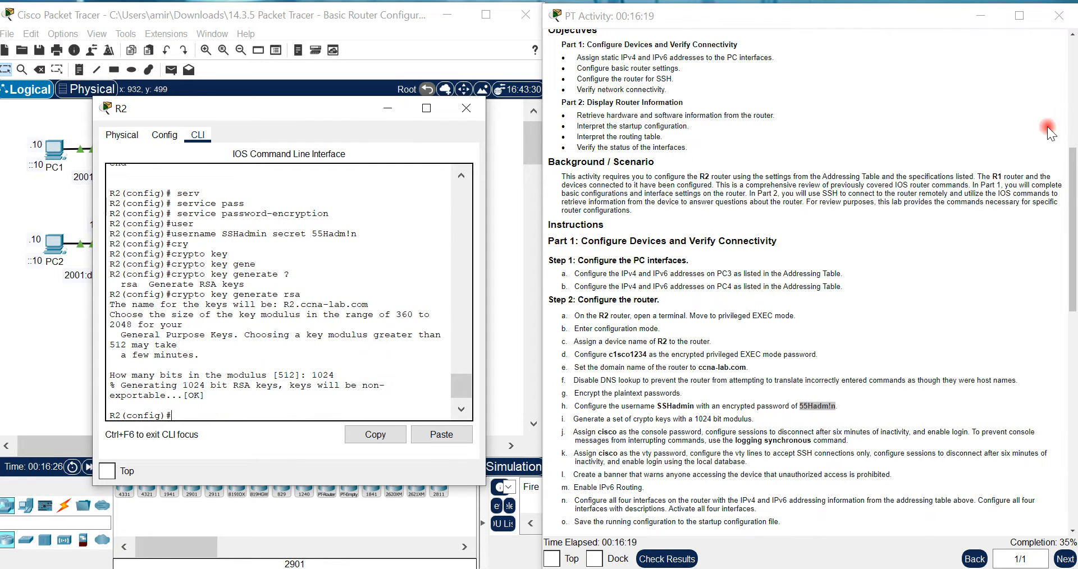
Enter console line 0 configuration and set its password to cisco
scroll(655, 264, "down", 3)
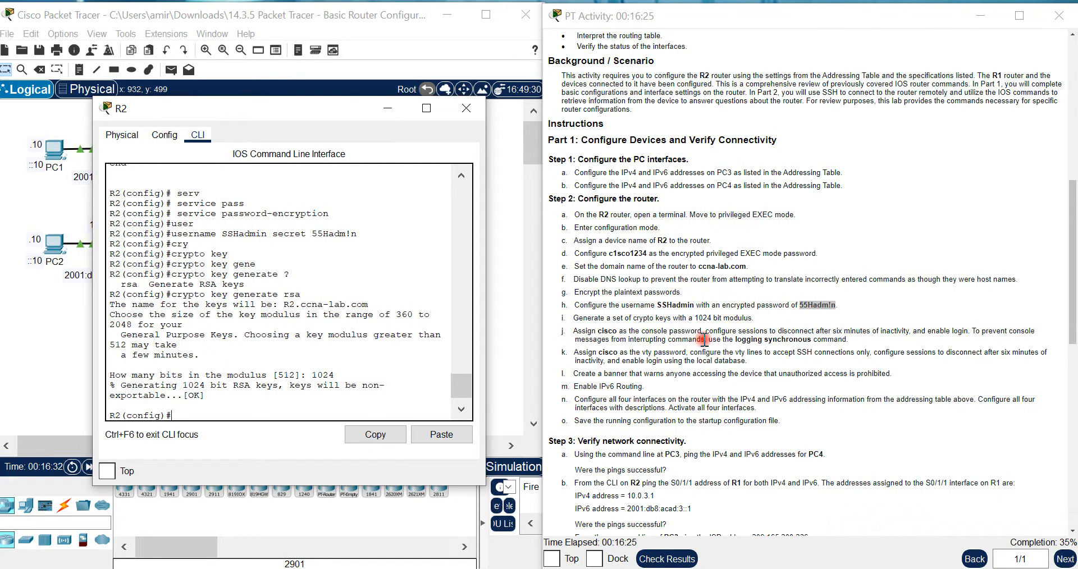
left_click(297, 409)
type("line")
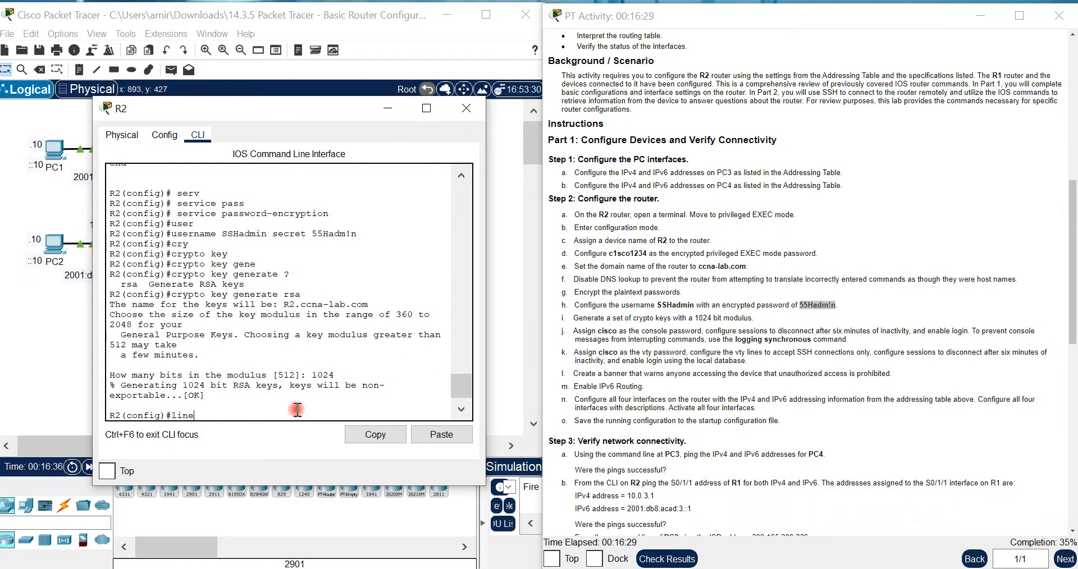
type(" console")
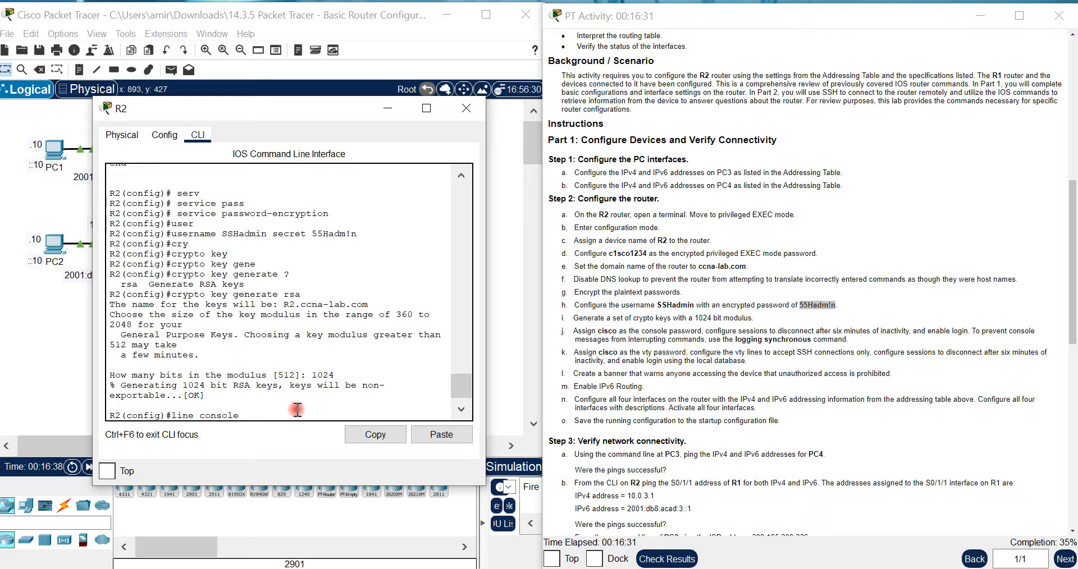
key("Return")
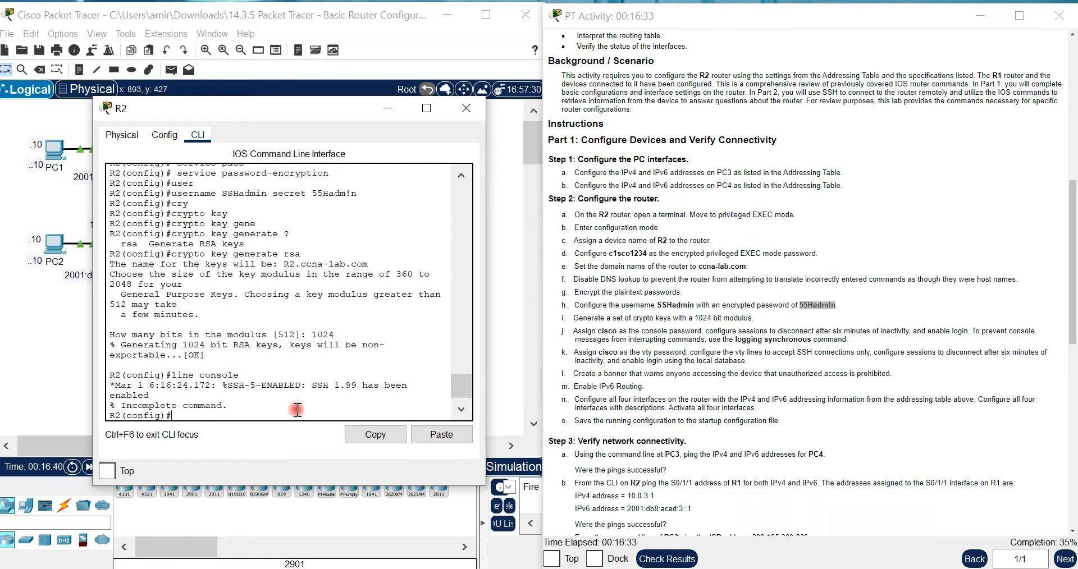
key("Up")
type("0")
key("Return")
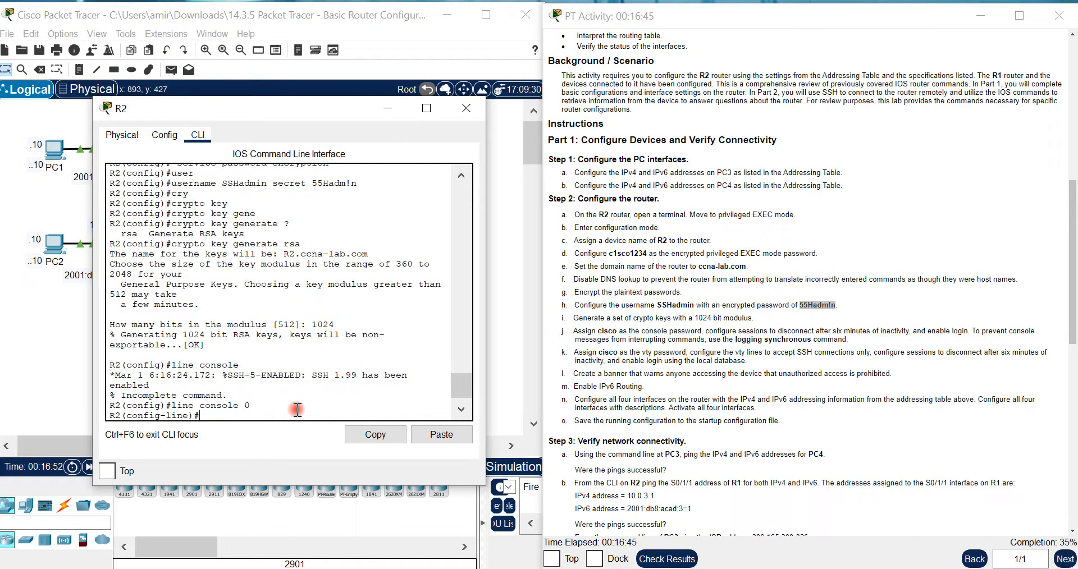
type("passw")
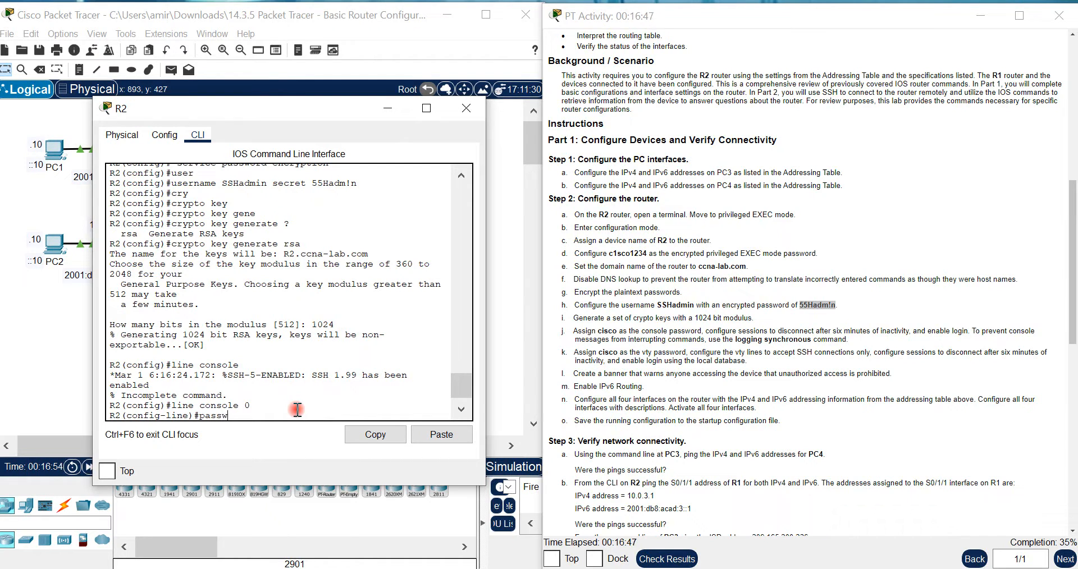
type("ord")
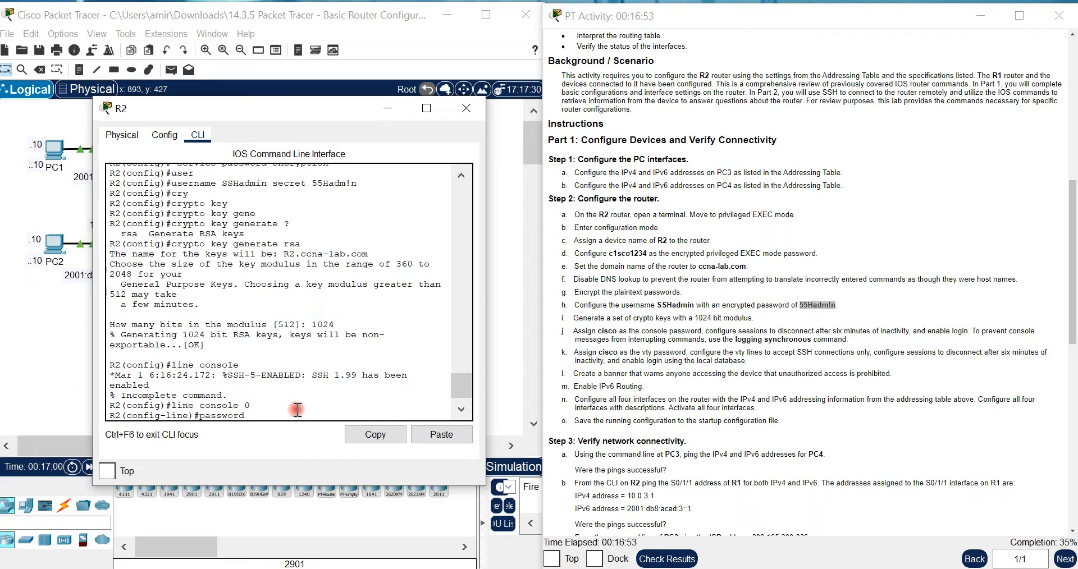
type(" cisco")
key("Return")
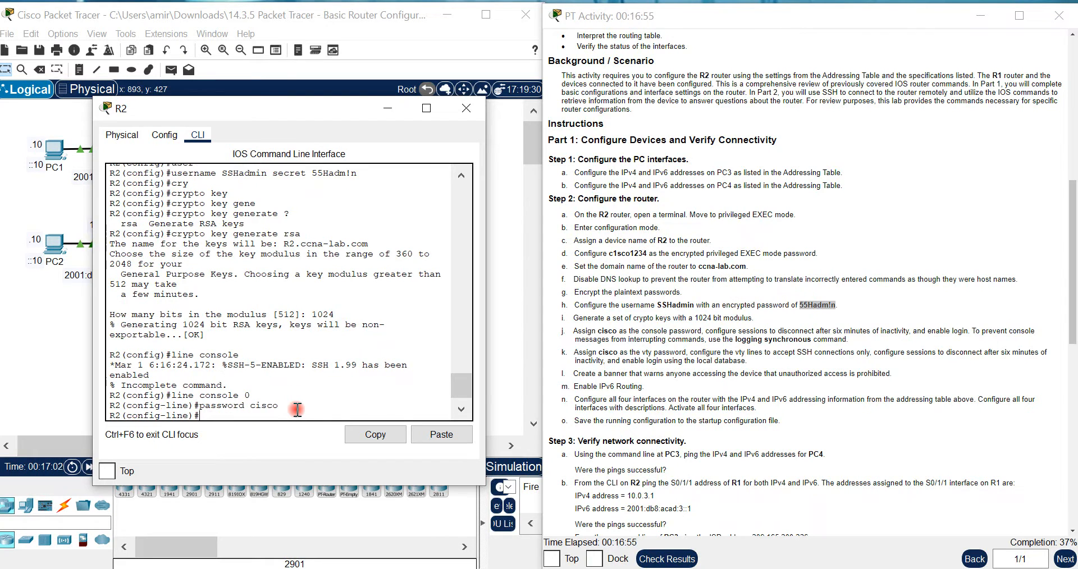
Enable logging synchronous and set exec-timeout 6 0 on the console line
type("logg")
key("Tab")
type("sy")
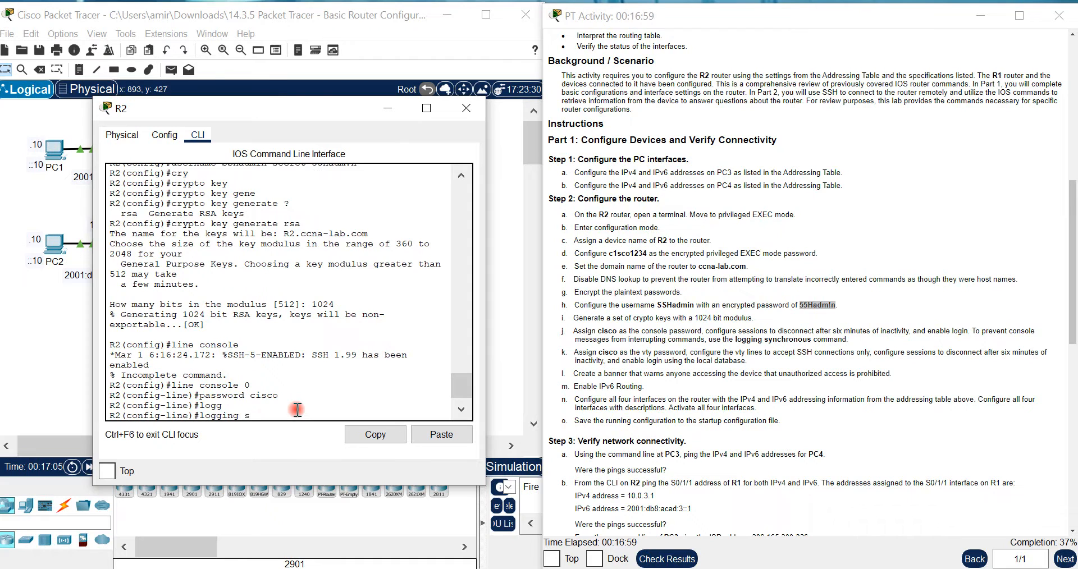
key("Tab")
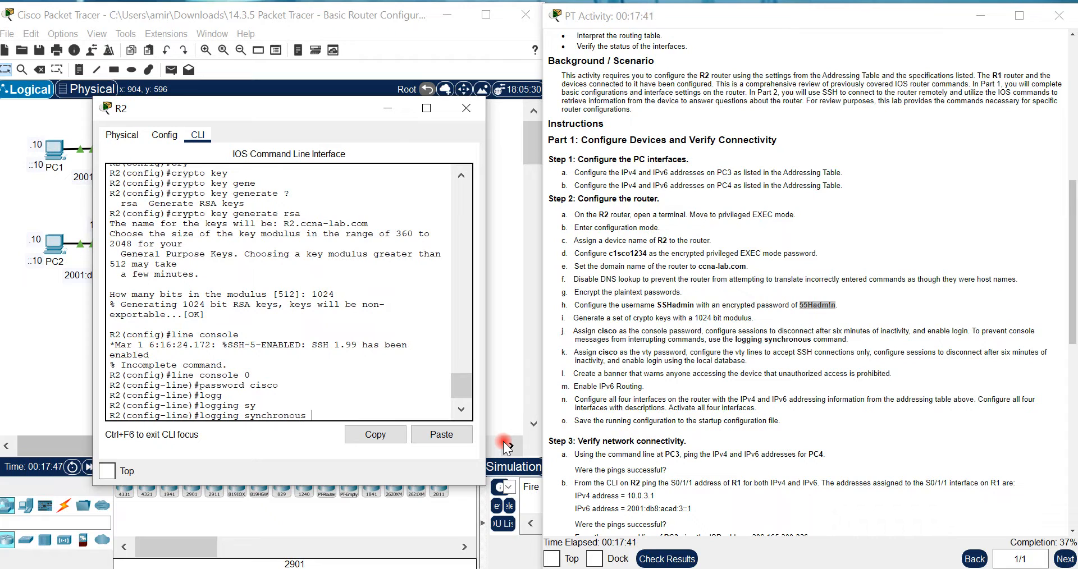
key("Return")
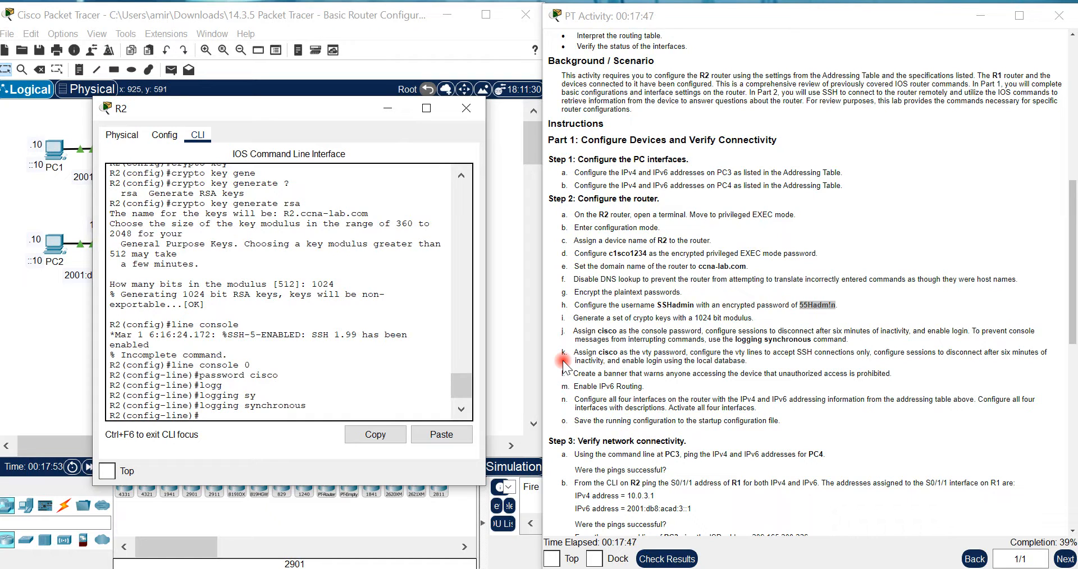
type("ex")
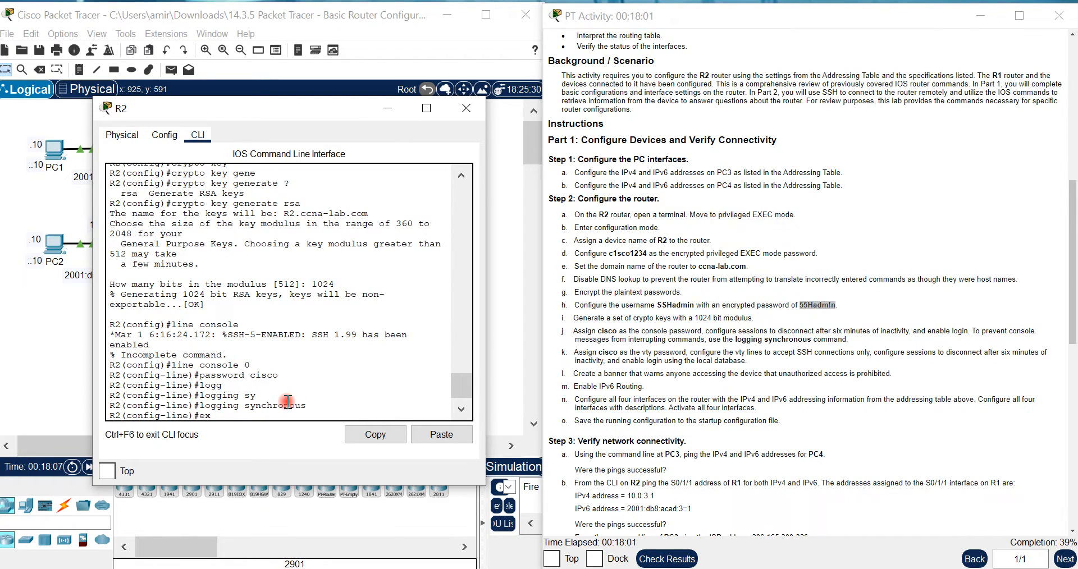
type("ex")
key("BackSpace")
key("Tab")
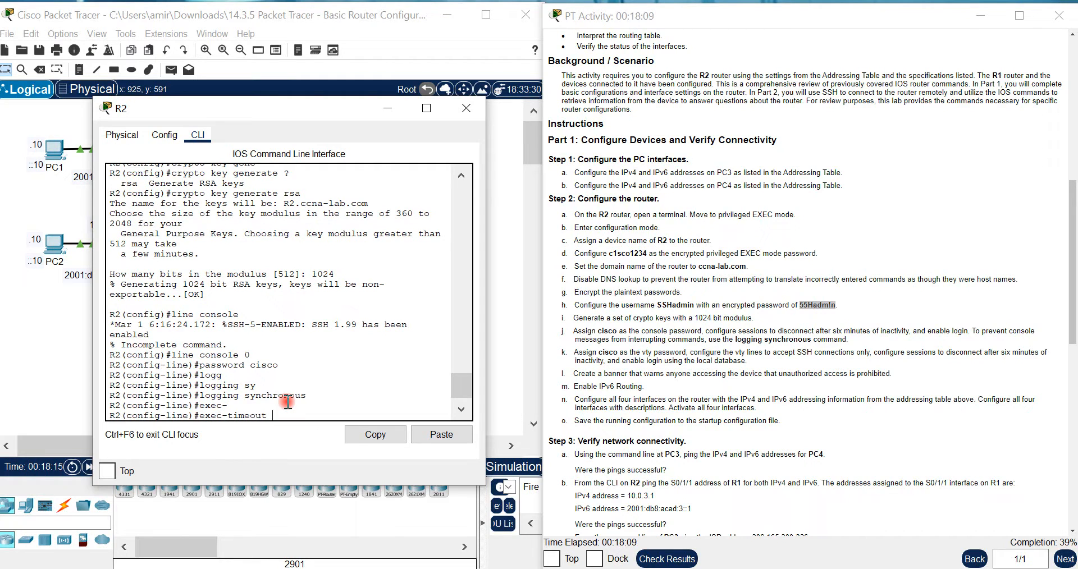
type("6 0")
key("Return")
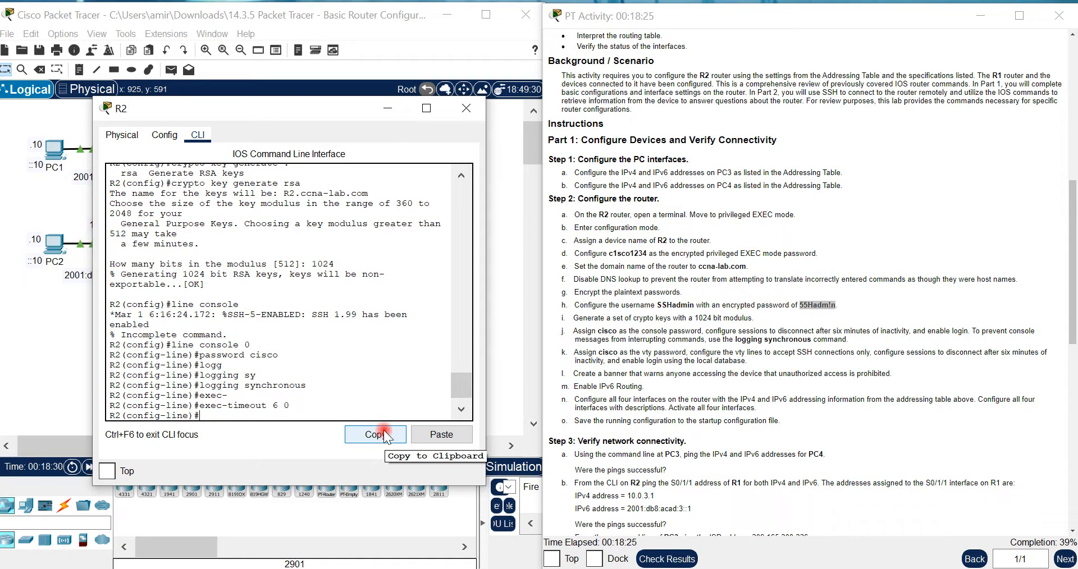
Enable login on the console line and exit line configuration
type("login")
key("Return")
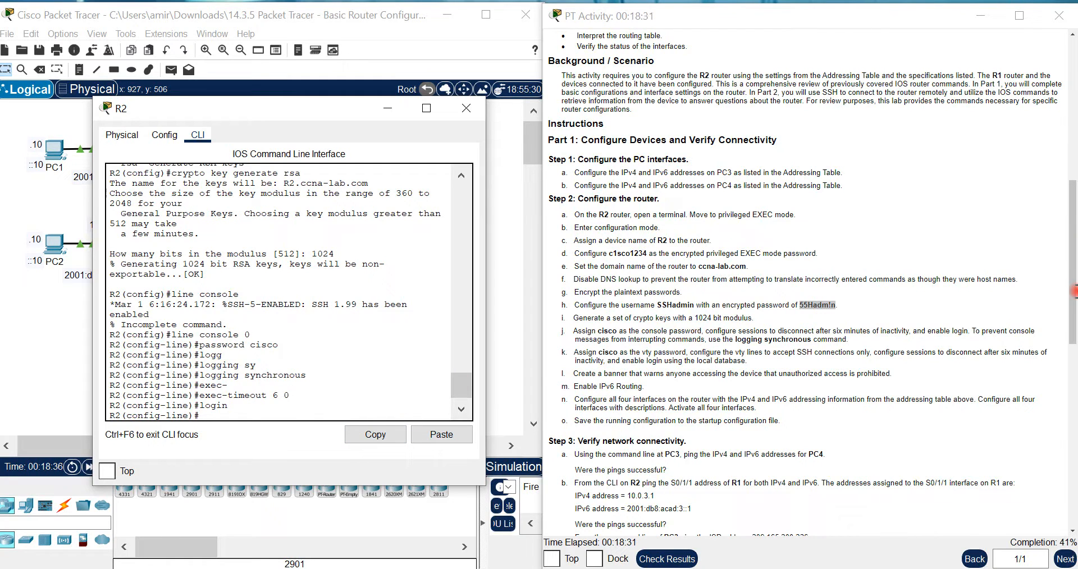
scroll(859, 342, "down", 1)
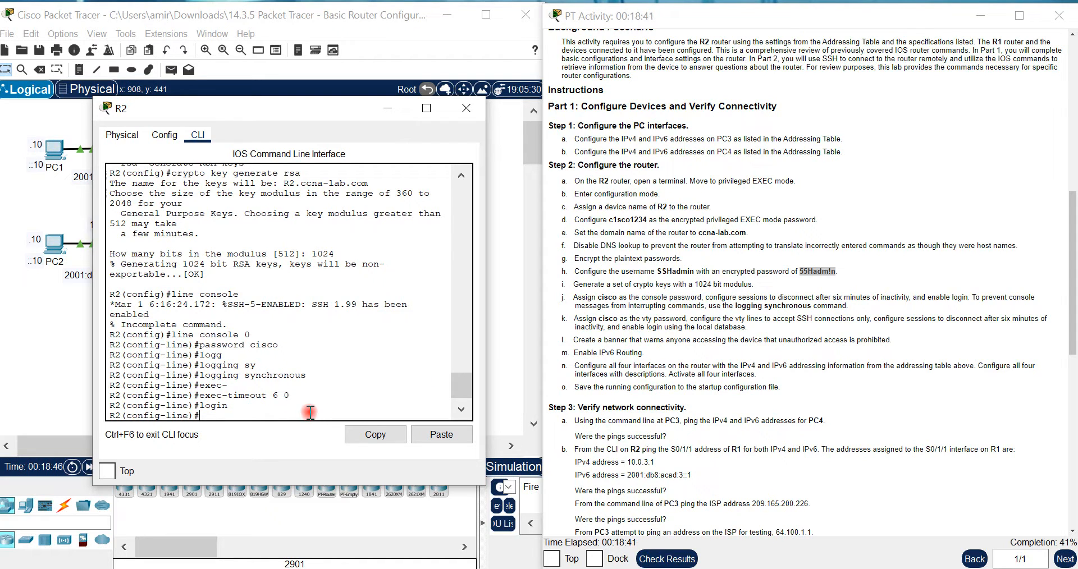
type("enx")
key("Return")
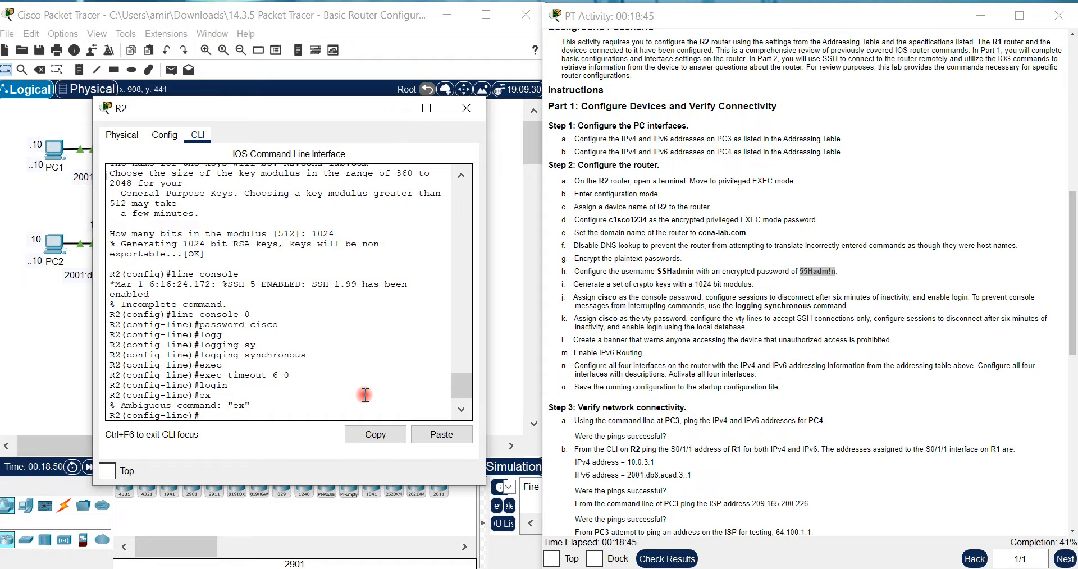
type("exit")
key("Return")
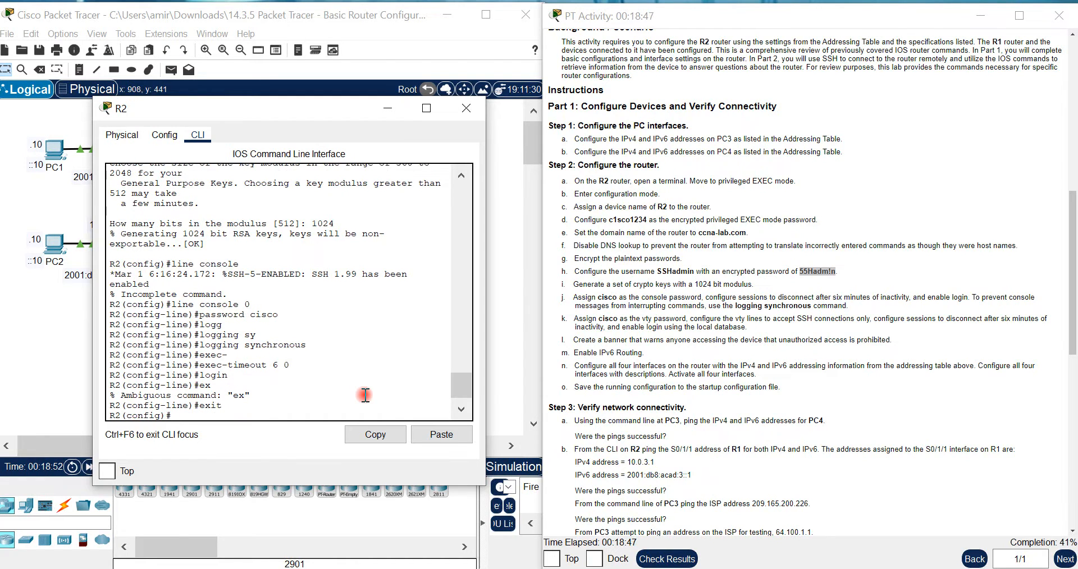
type("lin vt")
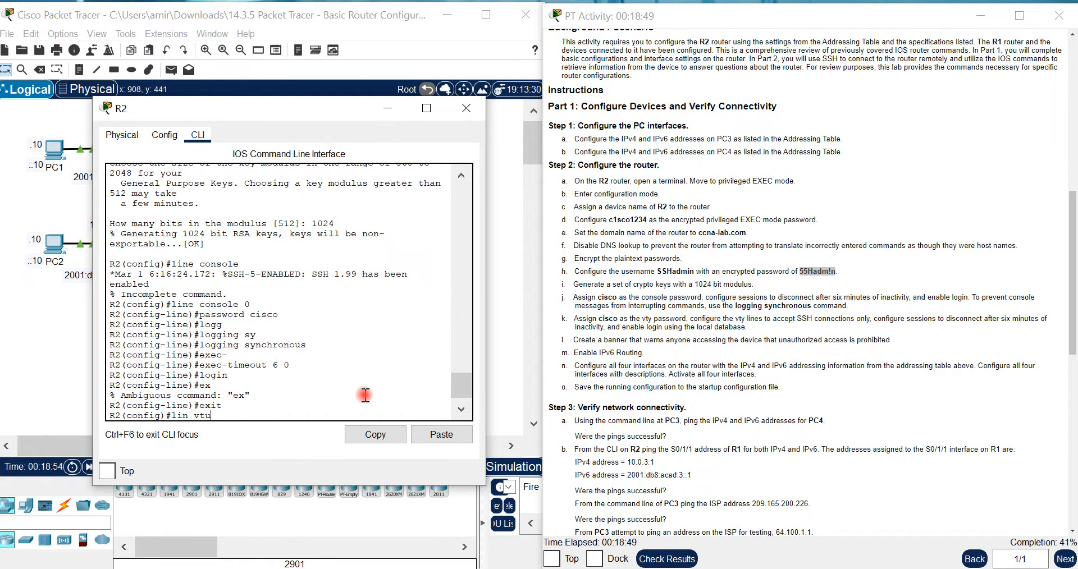
type("y 0 4")
key("Return")
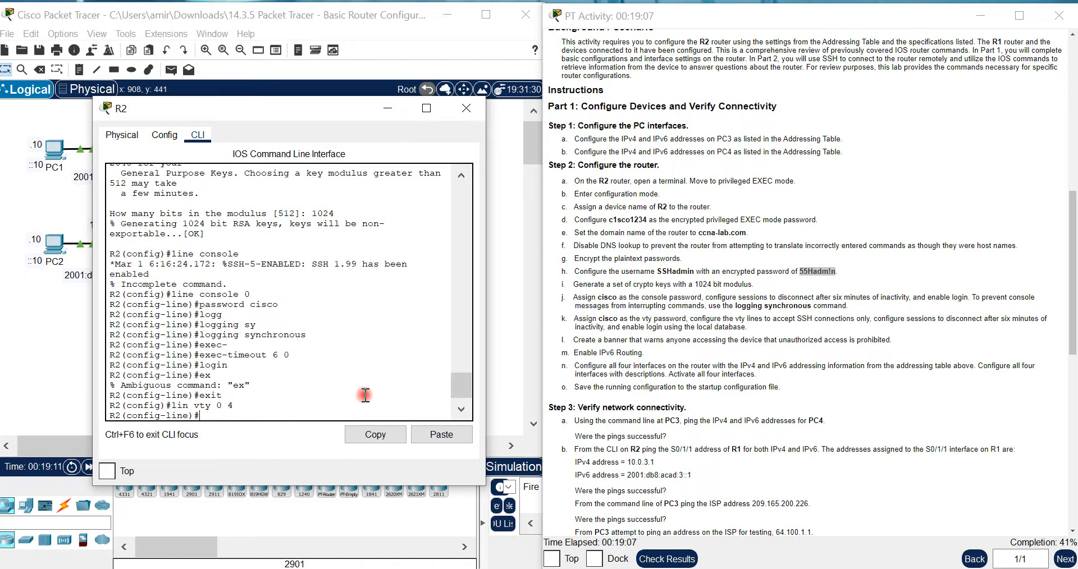
type("password cisco")
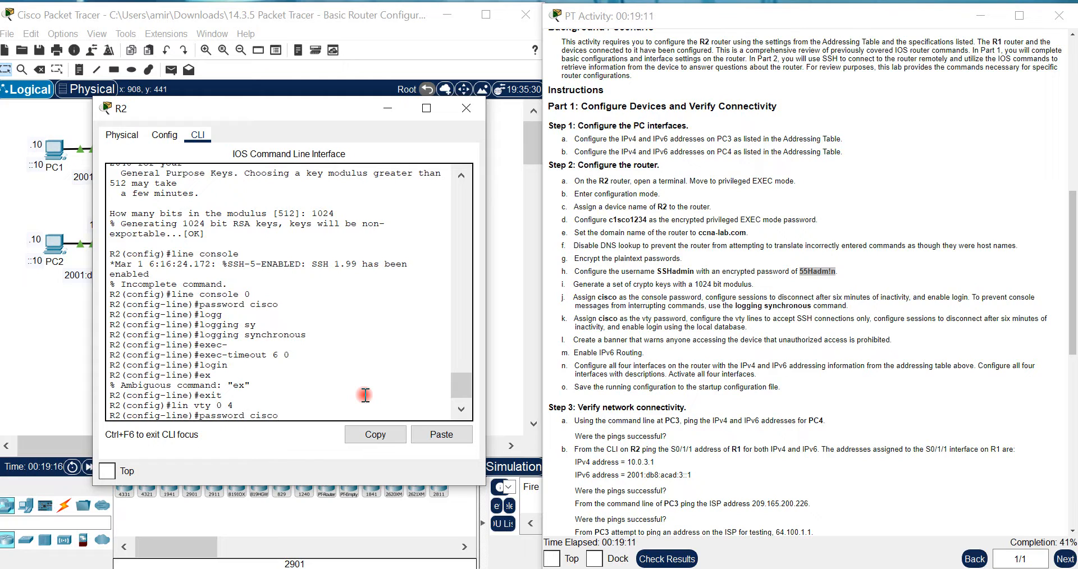
key("Return")
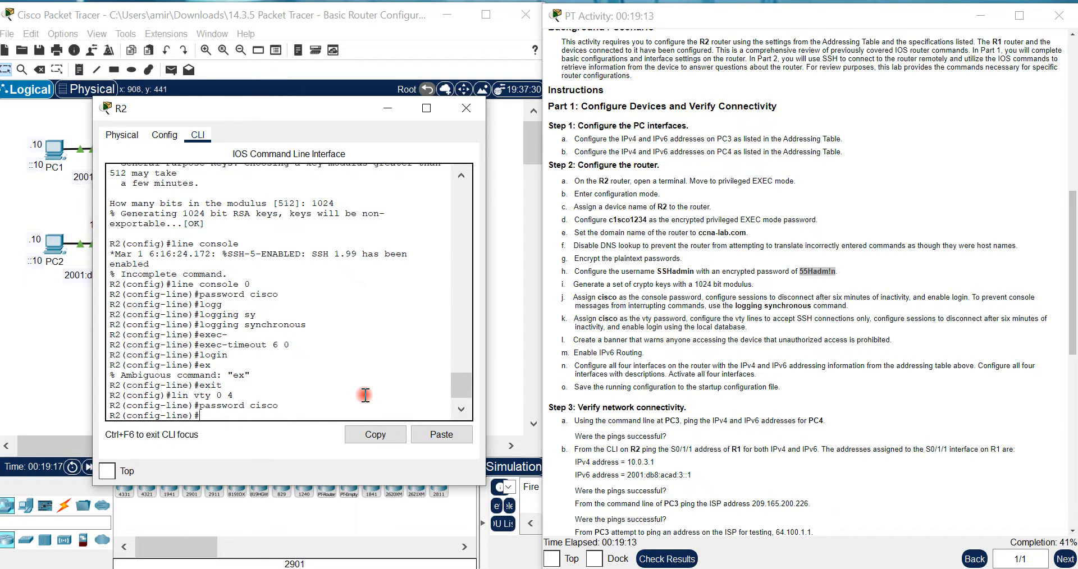
type("login")
key("Up")
key("Return")
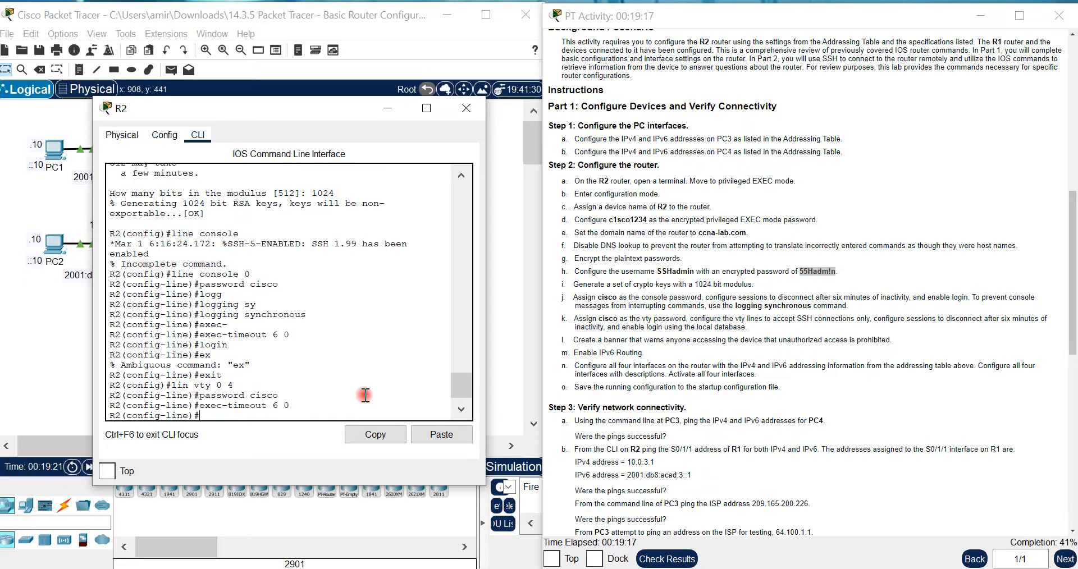
Restrict the vty lines to SSH connections with transport input ssh and enable login local
key("Up")
key("Up")
key("Up")
key("Down")
key("Down")
key("Down")
left_click_drag(797, 319, 849, 320)
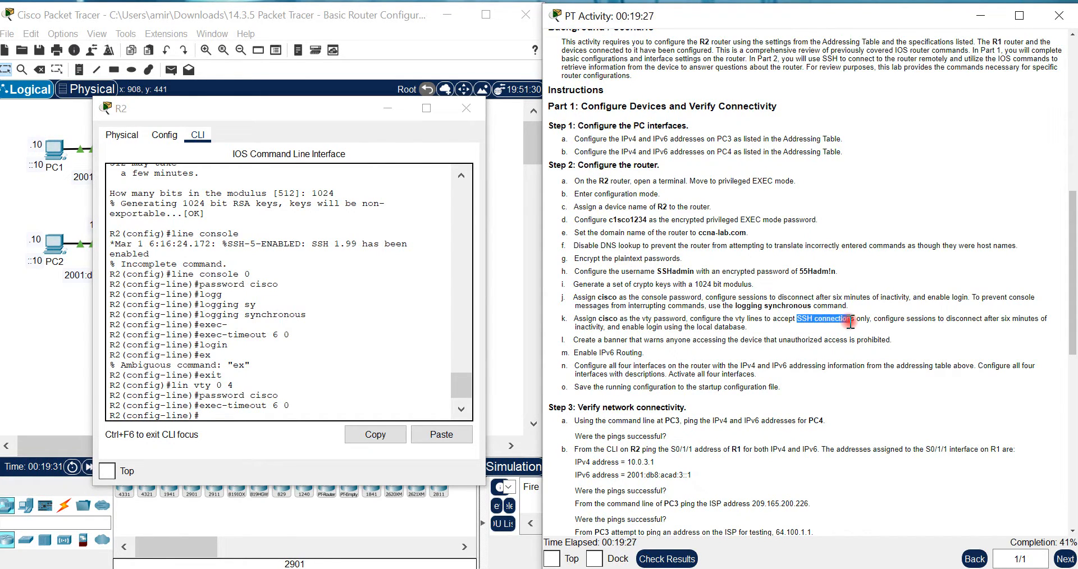
left_click(285, 419)
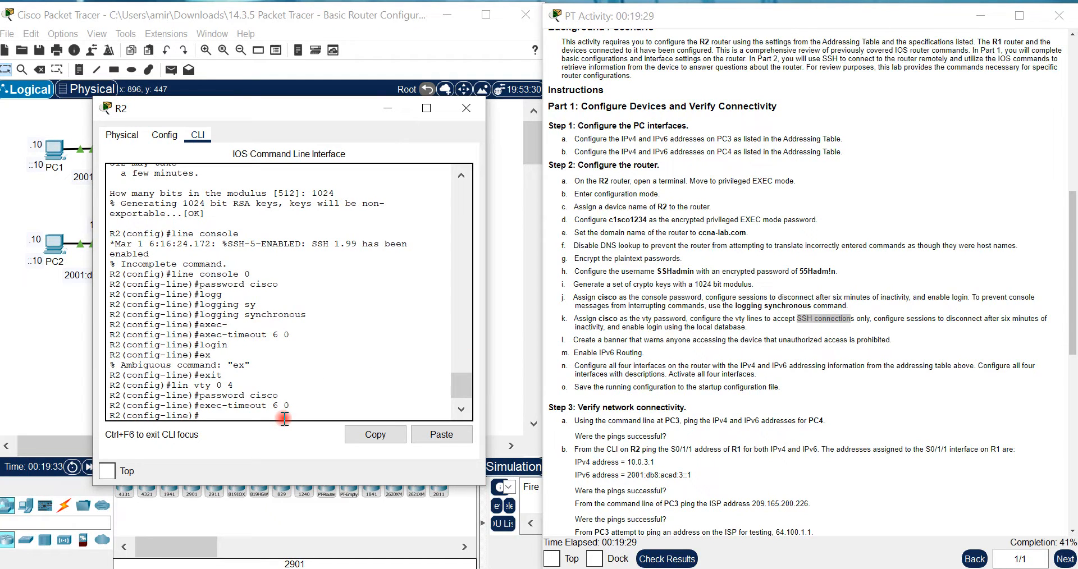
type("transport input")
key("Tab")
type("ssh")
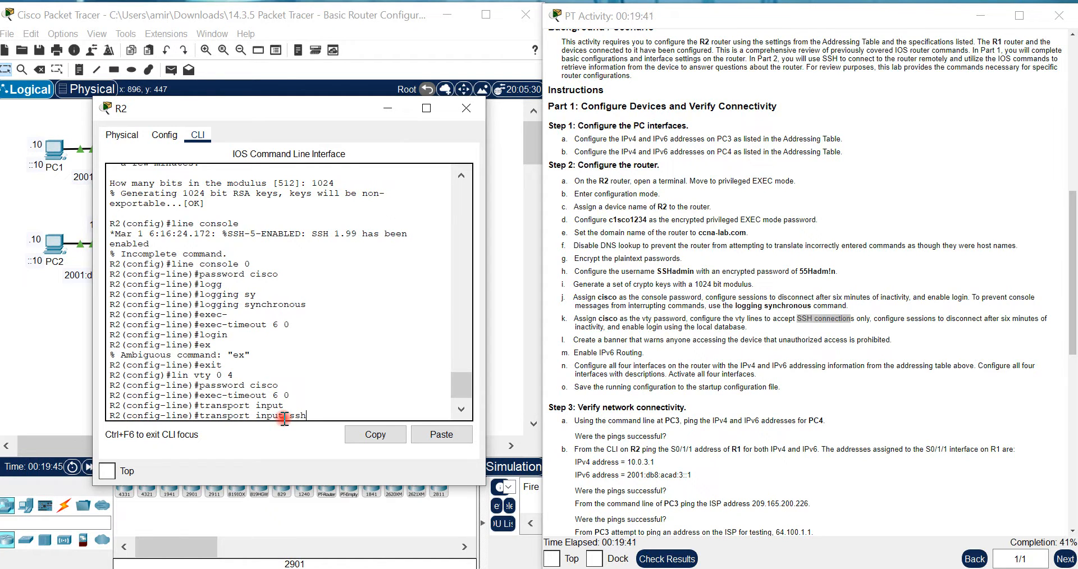
key("Return")
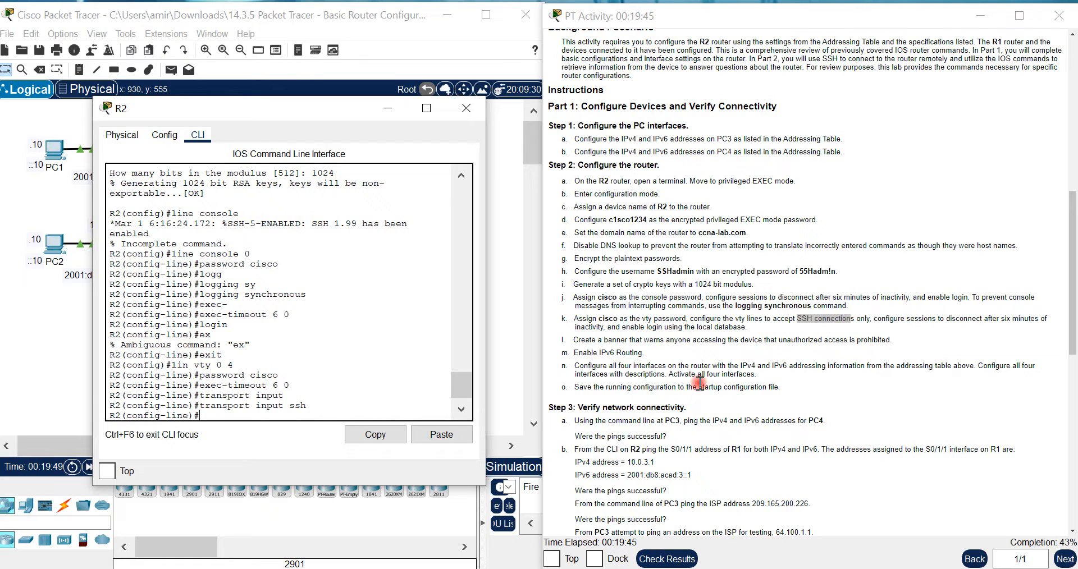
type("log")
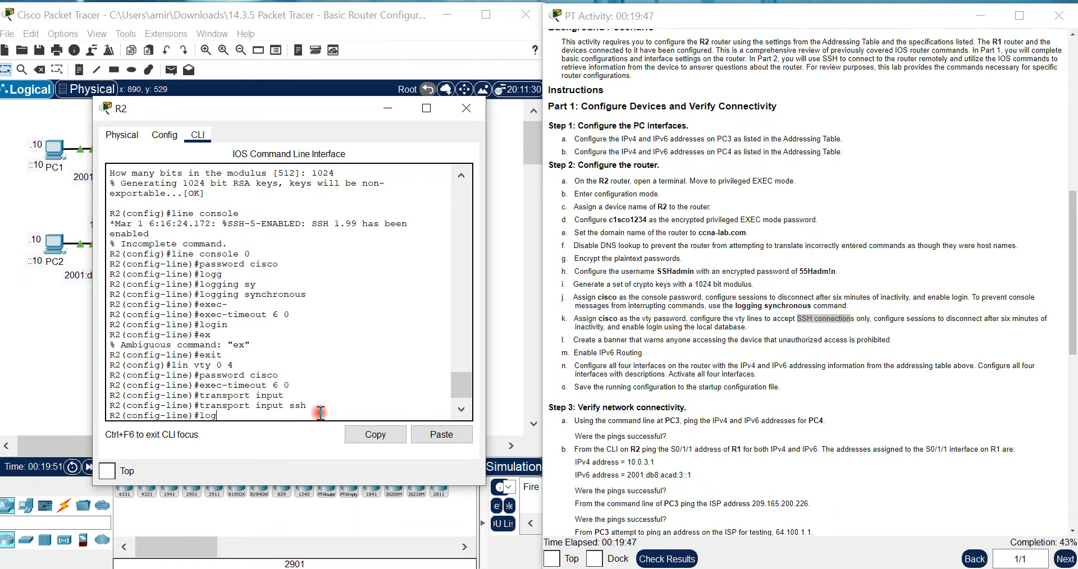
type("in lo")
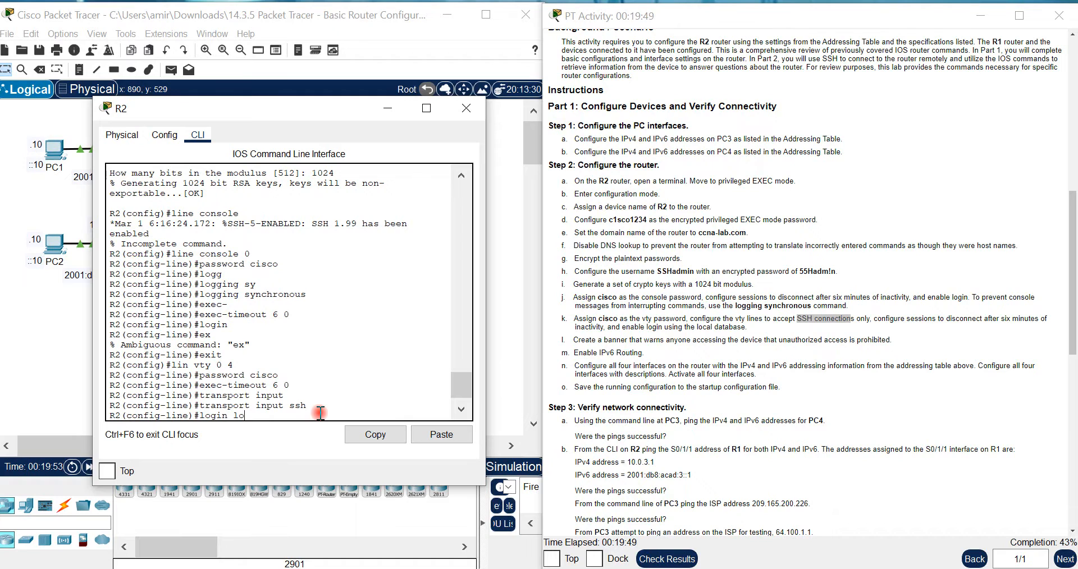
type("cal")
key("Return")
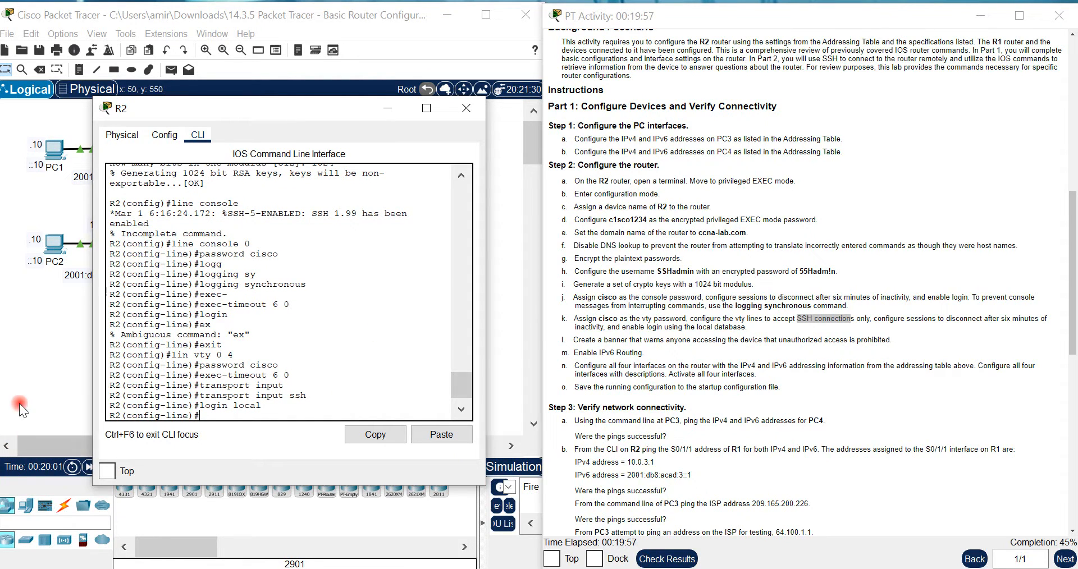
Leave vty line configuration and return to global configuration mode
scroll(618, 409, "down", 1)
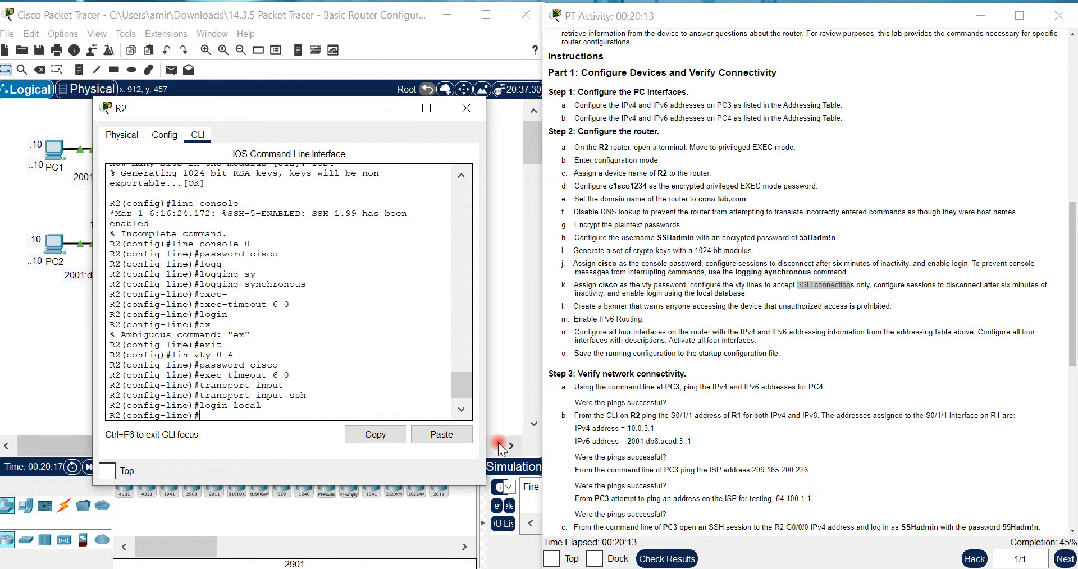
type("banne")
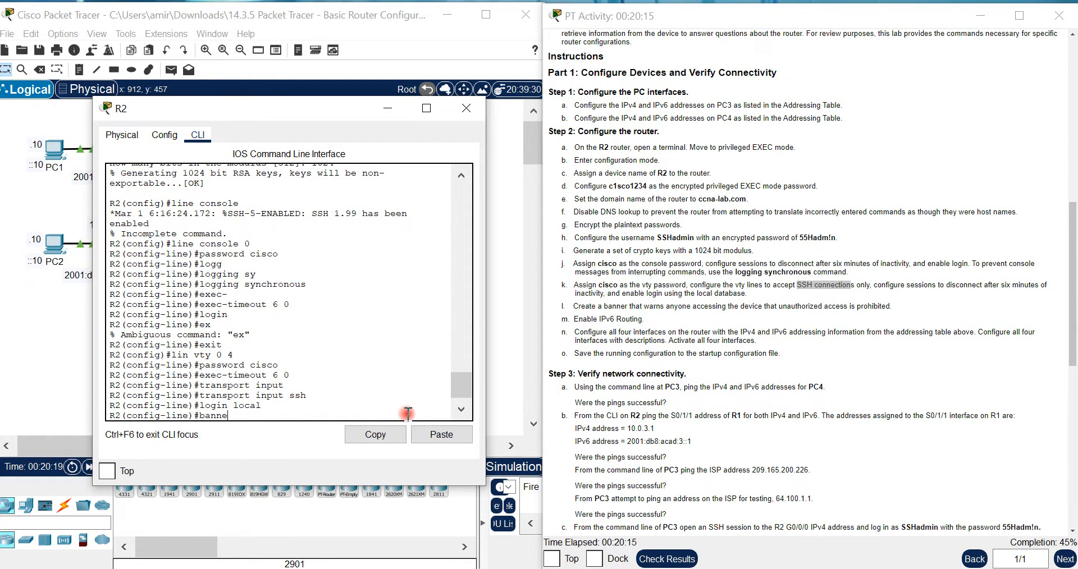
key("BackSpace")
key("BackSpace")
key("BackSpace")
key("BackSpace")
key("BackSpace")
type("exit")
key("Return")
Create a message-of-the-day banner with the text Warning: Router 2 using % as the delimiter
type("banne")
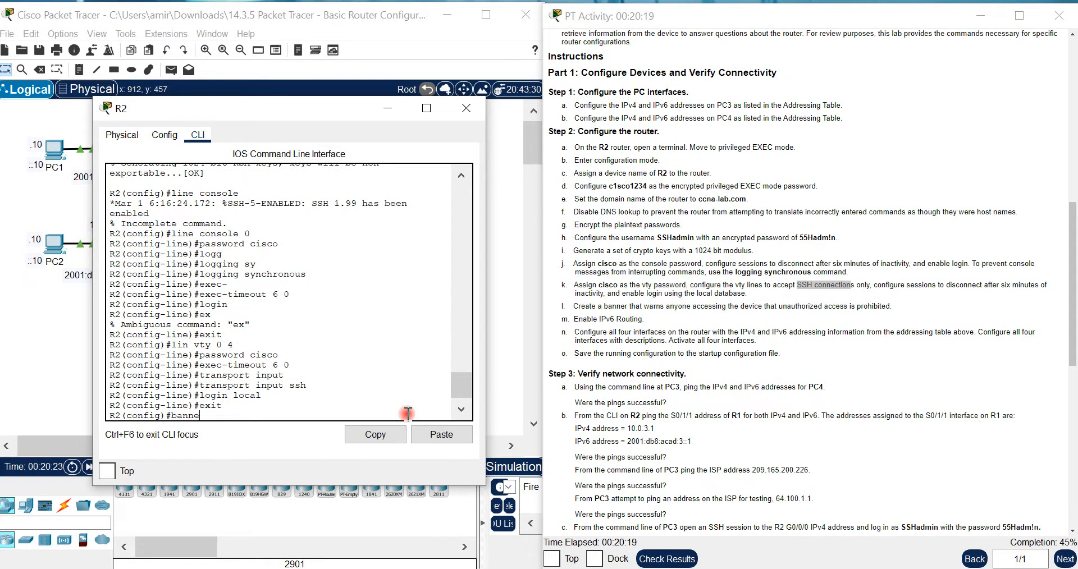
key("Tab")
type("motd")
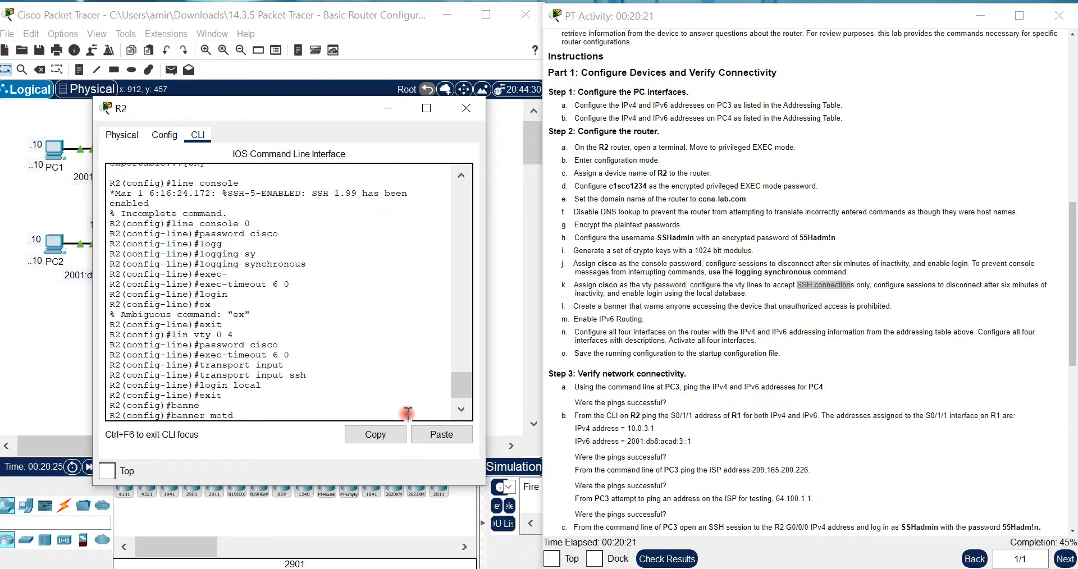
key("Tab")
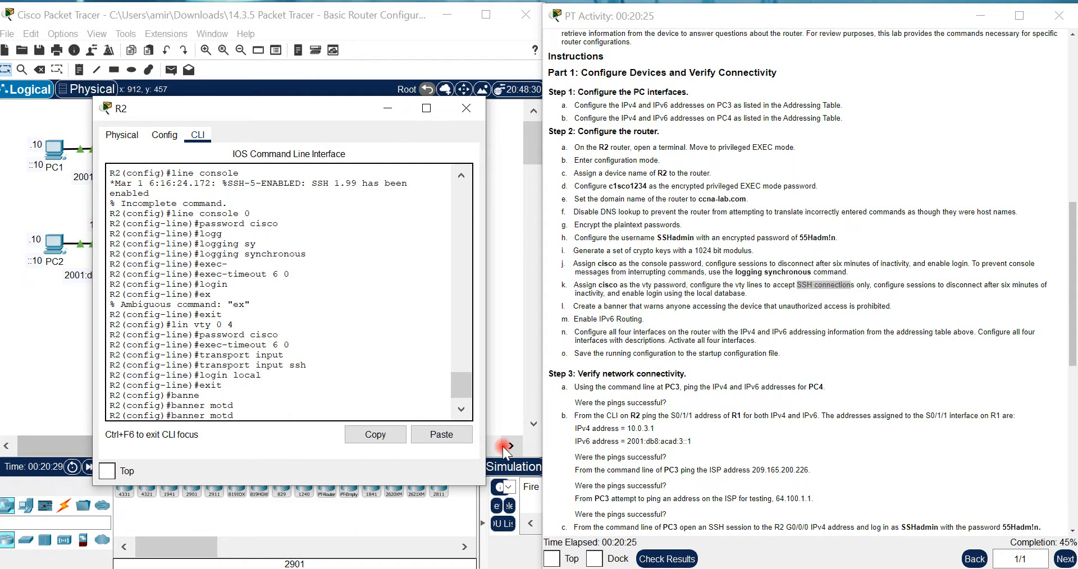
type("\"\"")
key("BackSpace")
key("BackSpace")
type("%%")
key("Left")
type("Warning: Router 2")
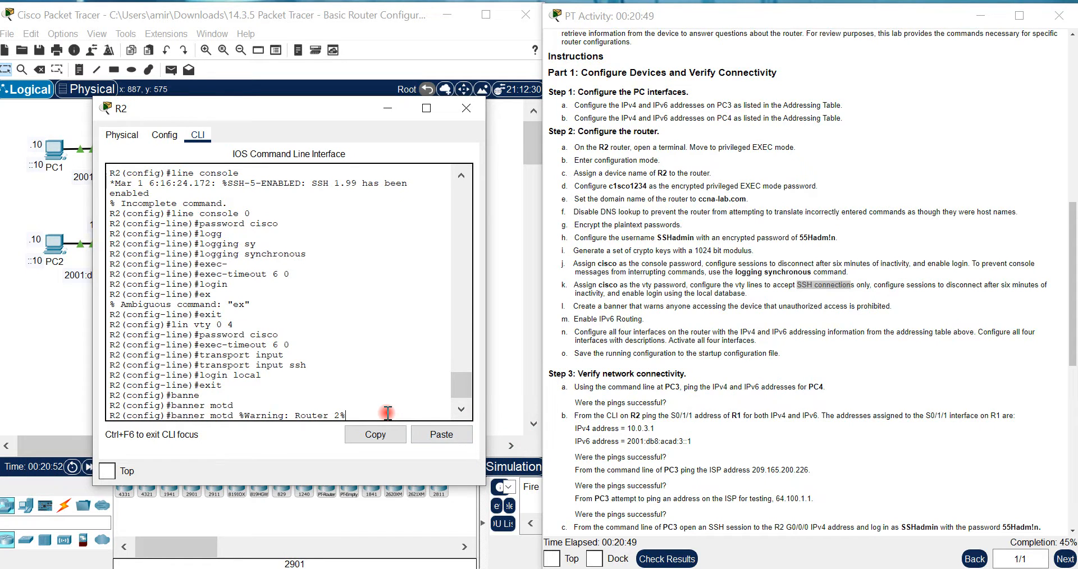
key("Return")
End configuration mode and exit the console session to return to the login prompt
type("end")
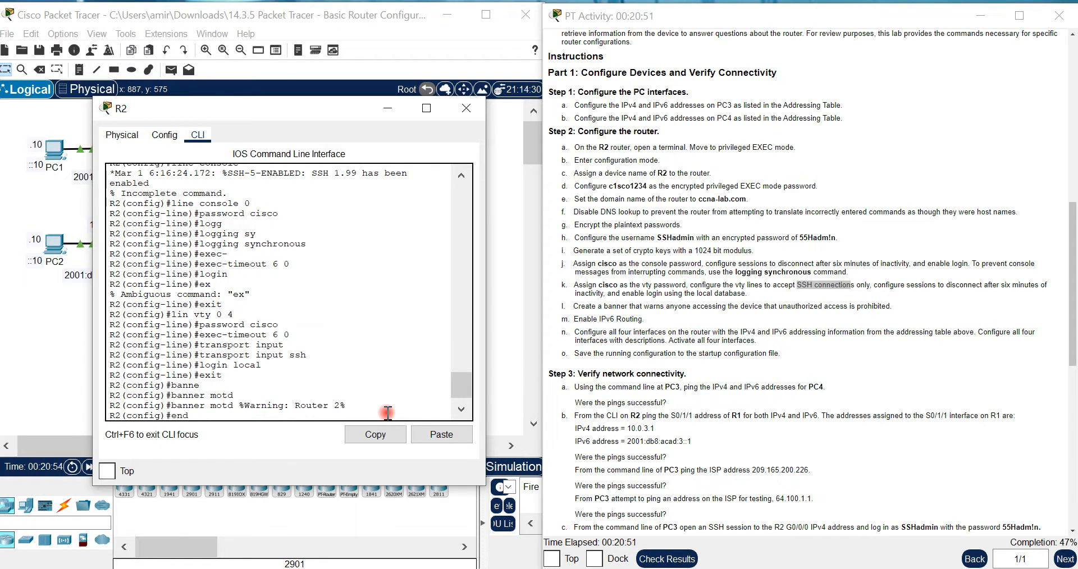
key("Return")
key("Return")
key("Return")
type("exit")
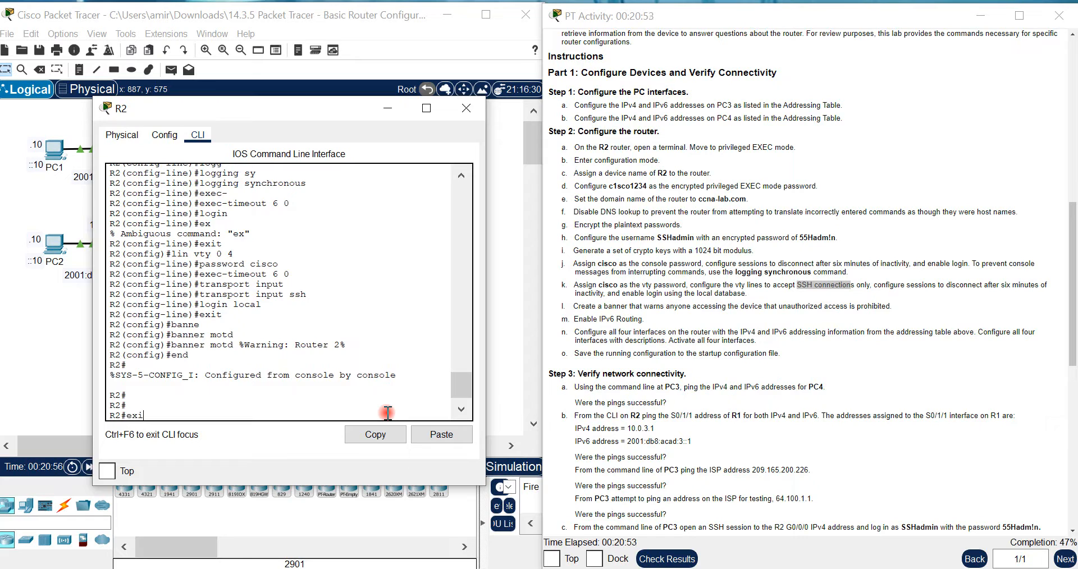
key("Return")
key("Return")
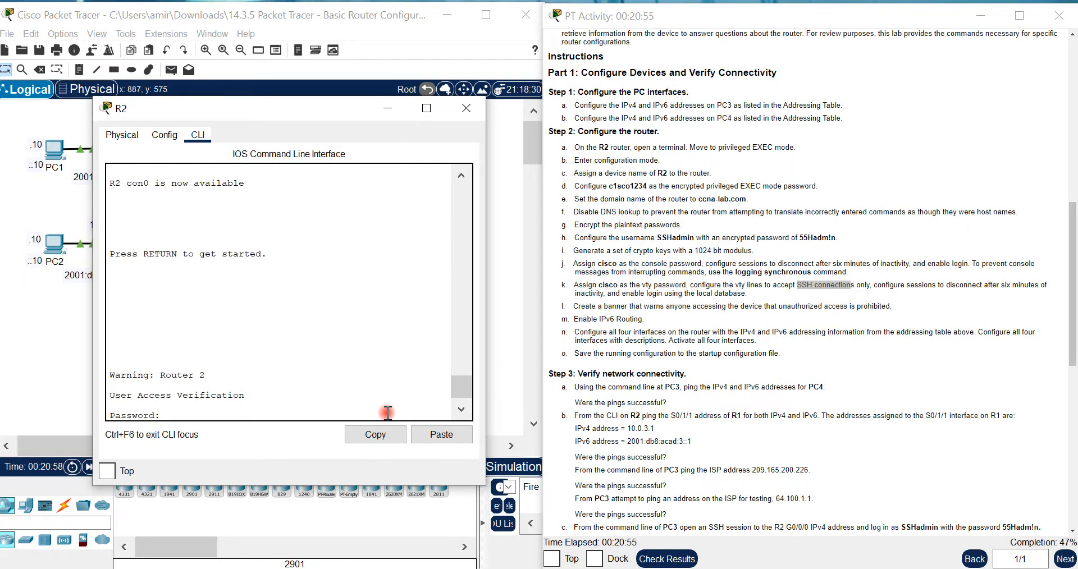
Highlight the login banner text shown in the console to inspect it
left_click_drag(206, 375, 108, 375)
left_click(160, 376)
left_click_drag(208, 375, 111, 375)
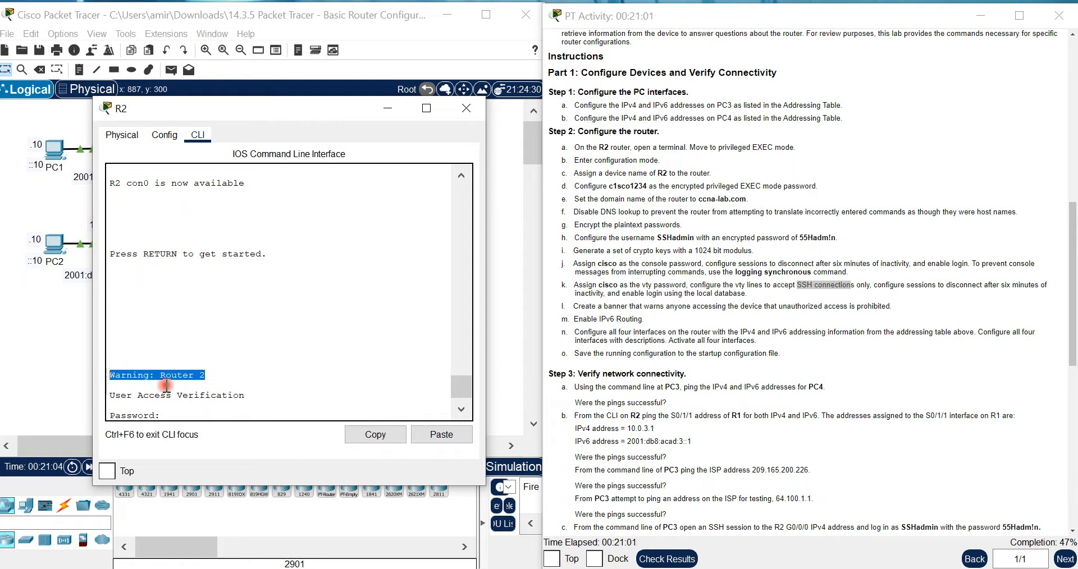
left_click(213, 414)
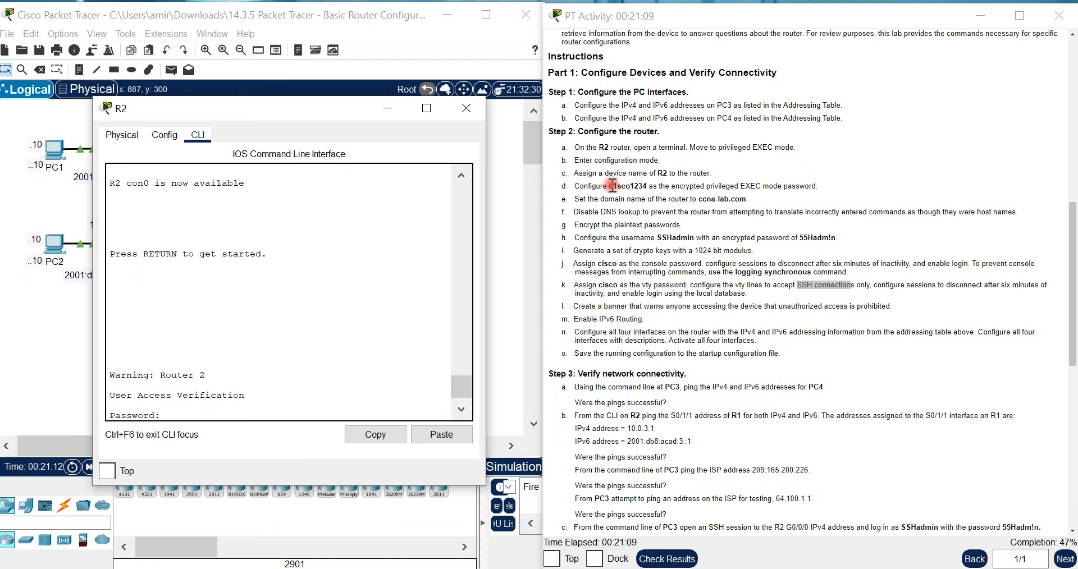
Log back in at the console by entering the console line password
left_click_drag(610, 186, 647, 187)
right_click(643, 191)
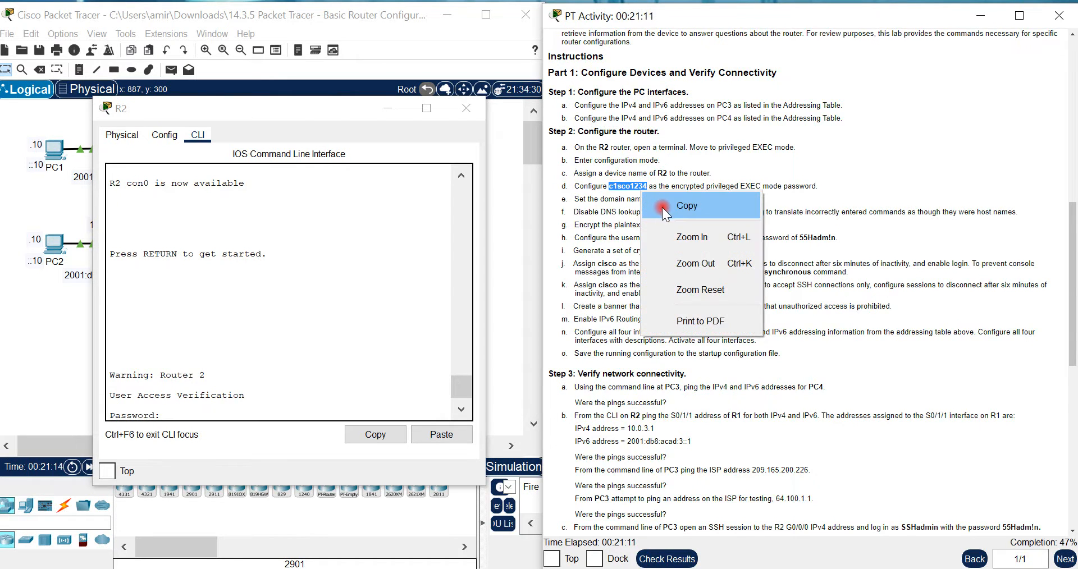
left_click(664, 209)
right_click(329, 409)
left_click(344, 455)
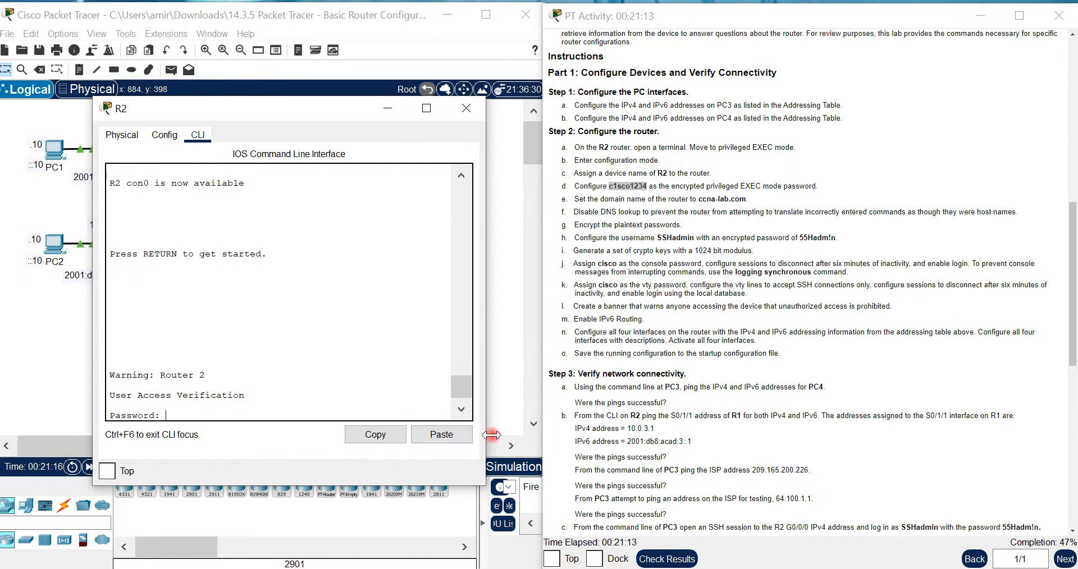
key("Return")
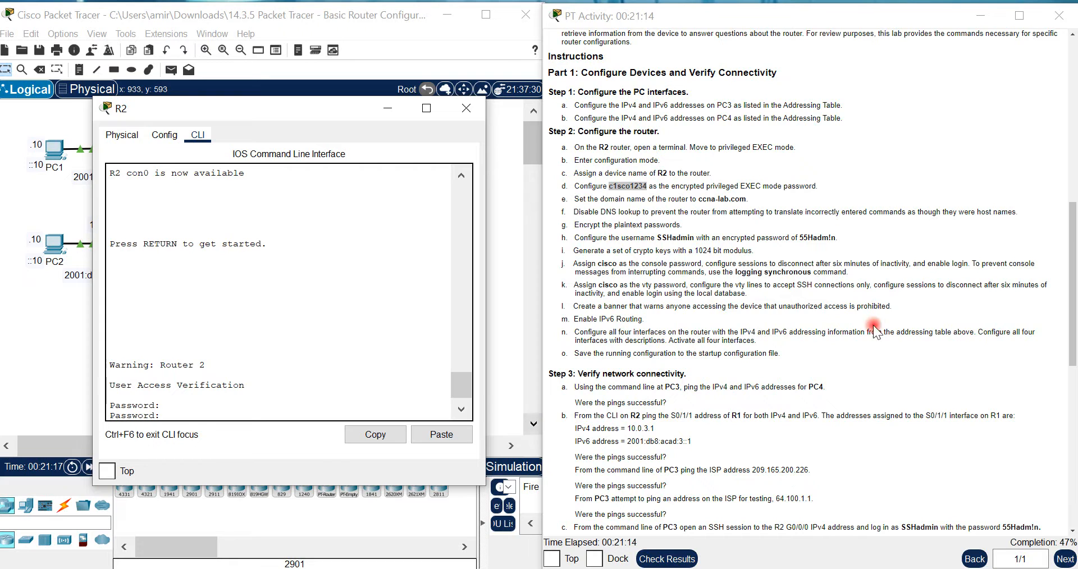
right_click(644, 192)
left_click(652, 205)
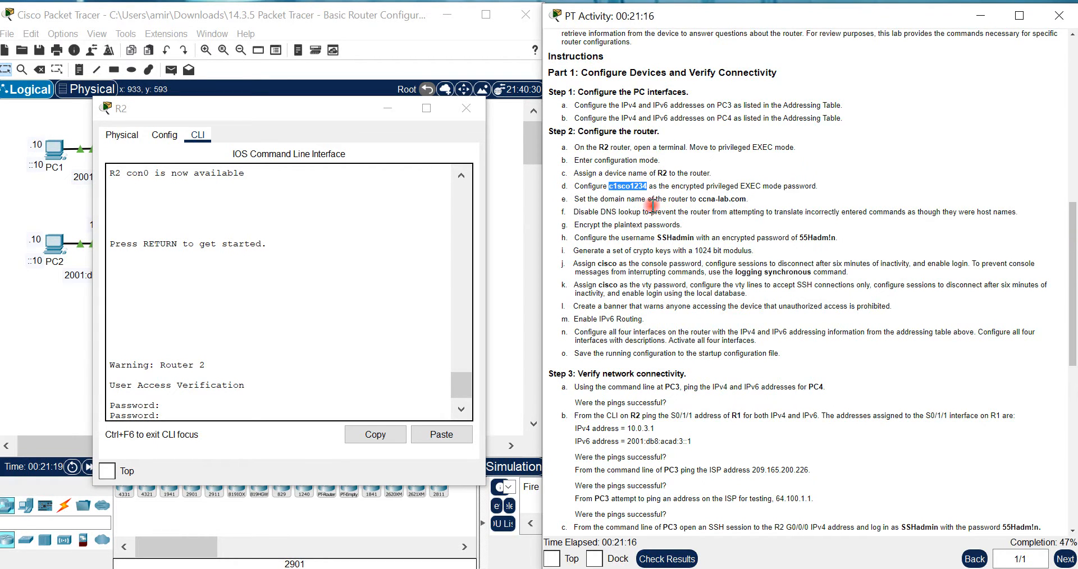
right_click(324, 406)
left_click(343, 452)
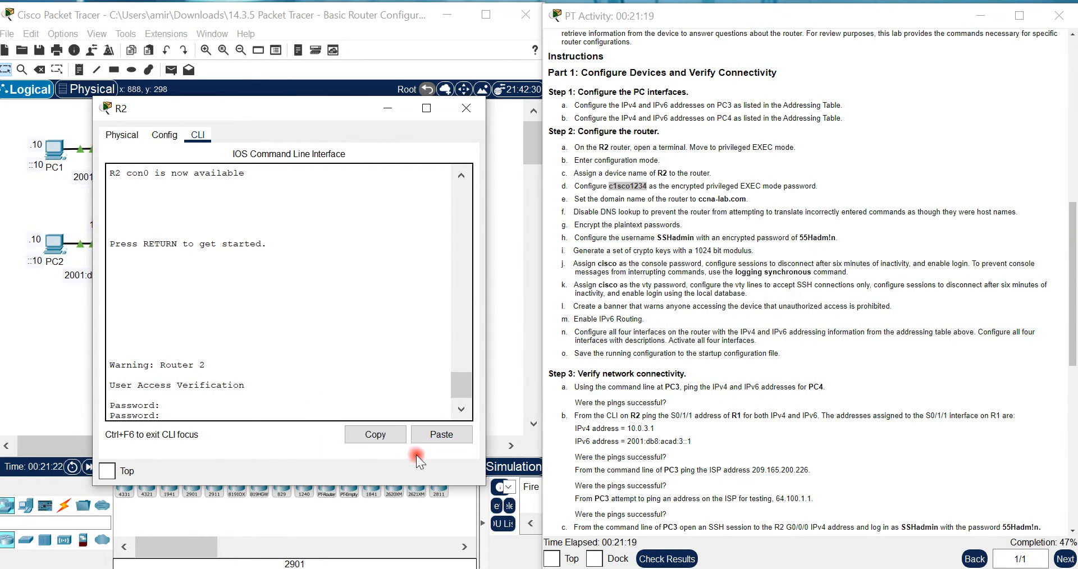
key("Return")
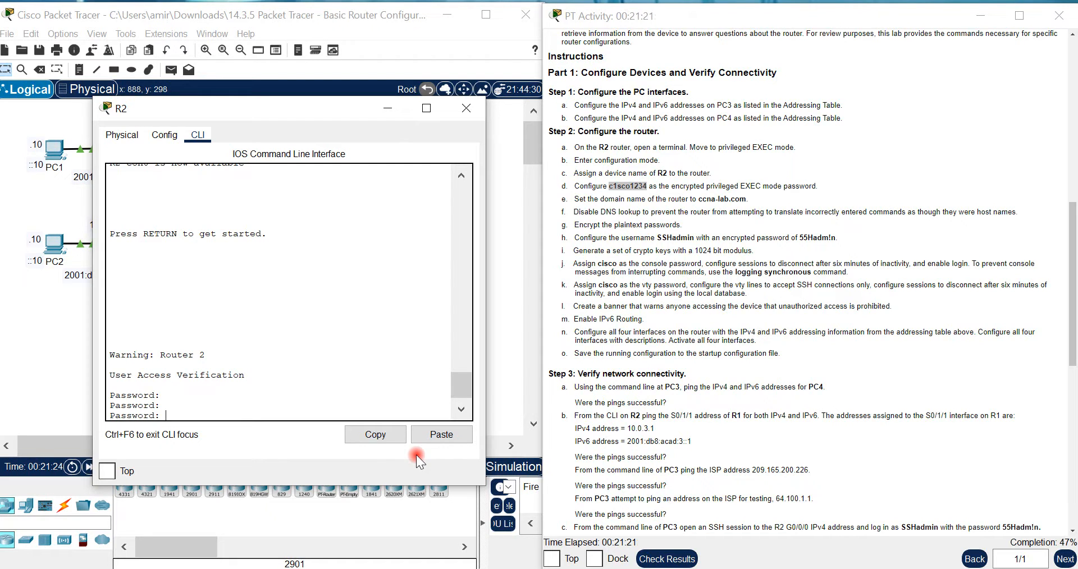
key("Return")
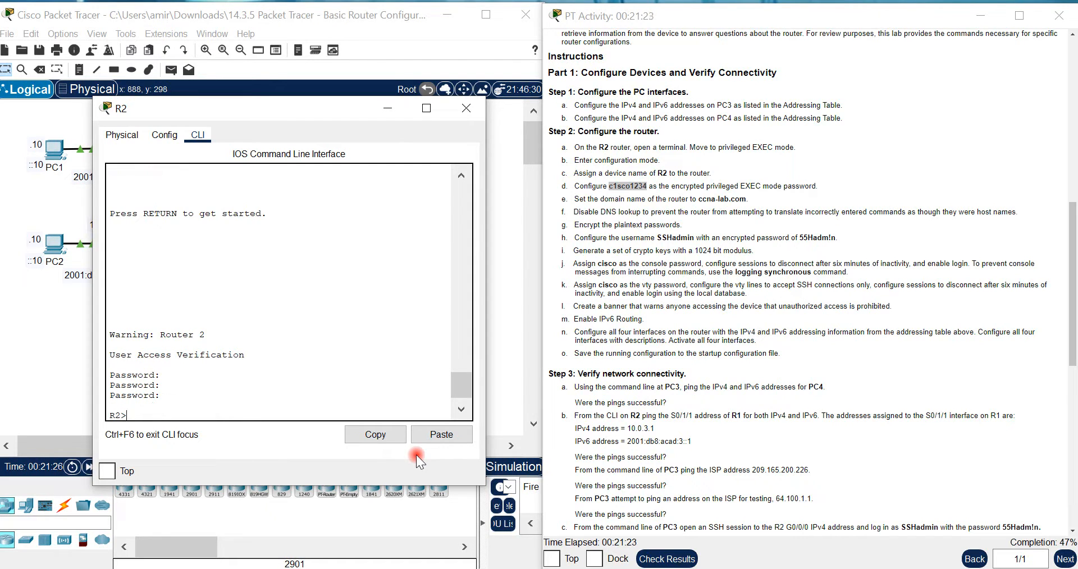
Enter privileged EXEC mode with the enable password and open global configuration mode
type("en")
key("Return")
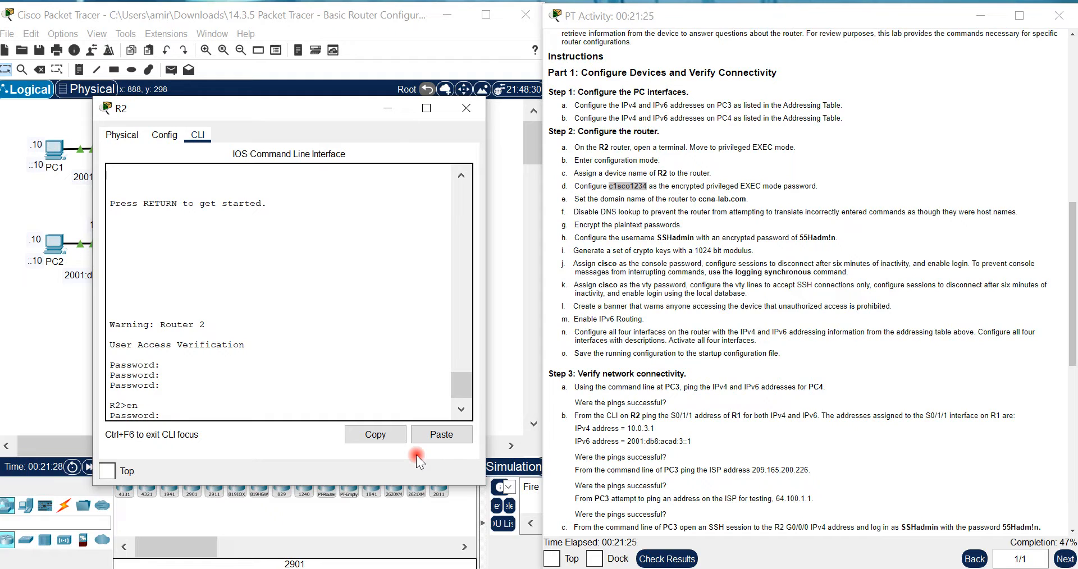
key("Return")
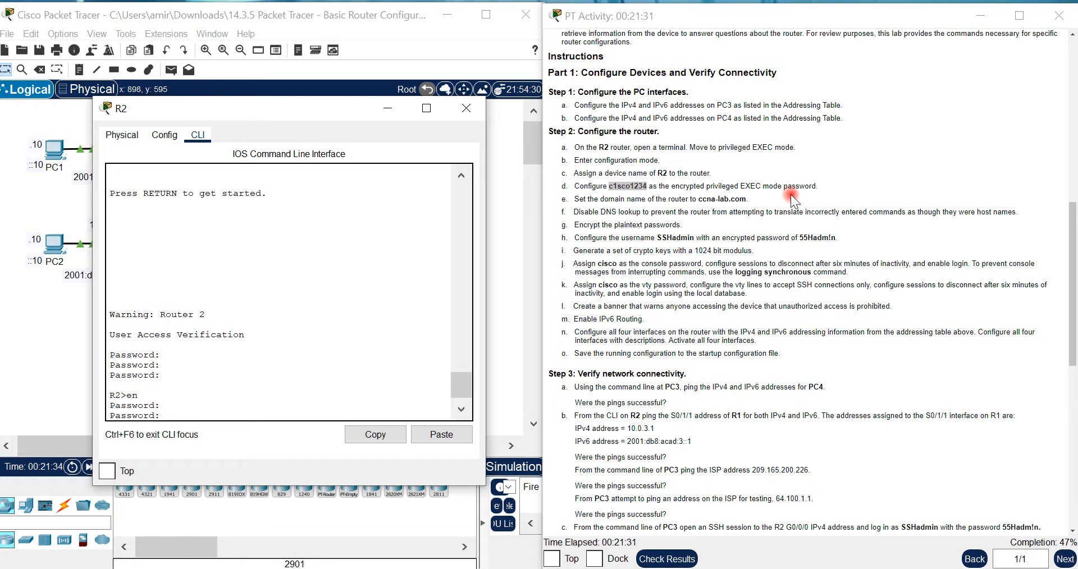
left_click(627, 187)
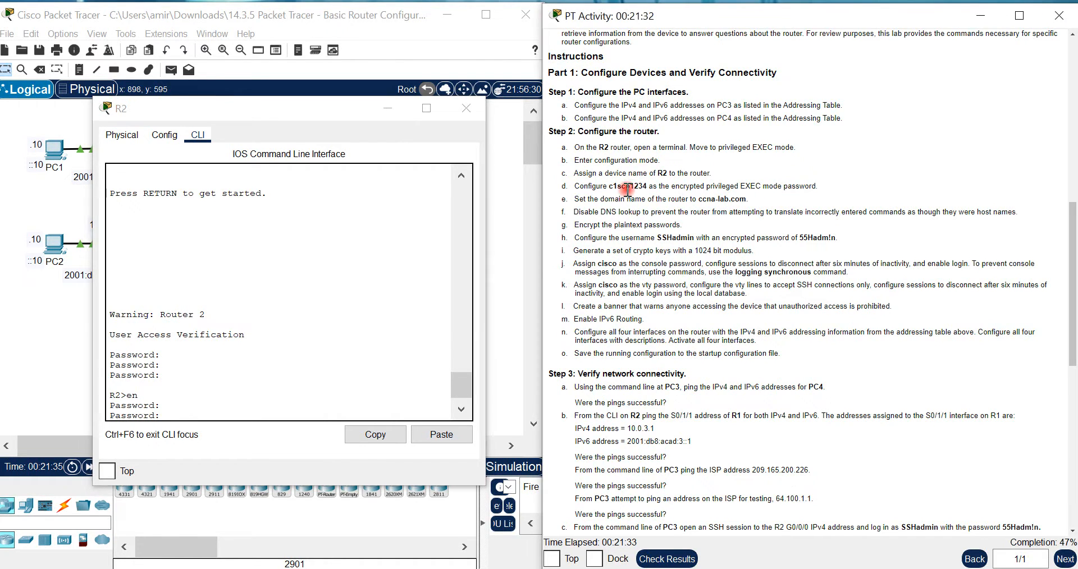
left_click(329, 409)
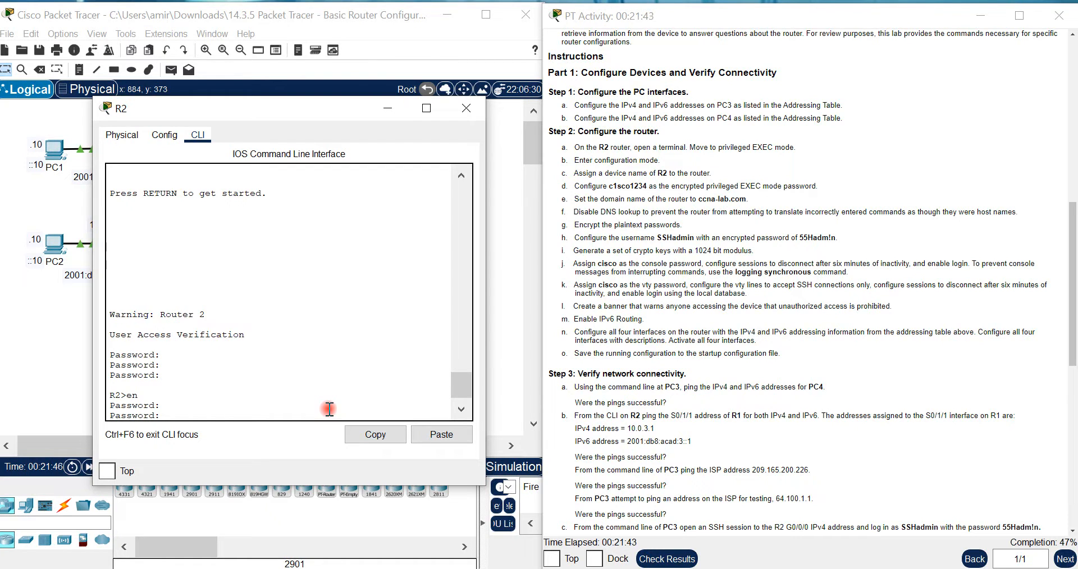
key("Return")
type("con")
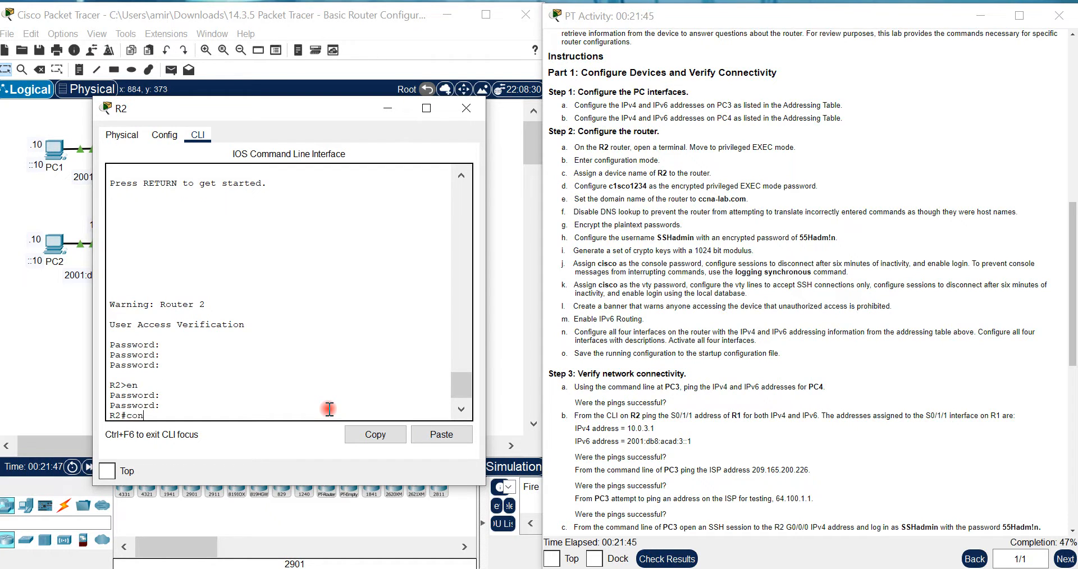
type("f t")
key("Return")
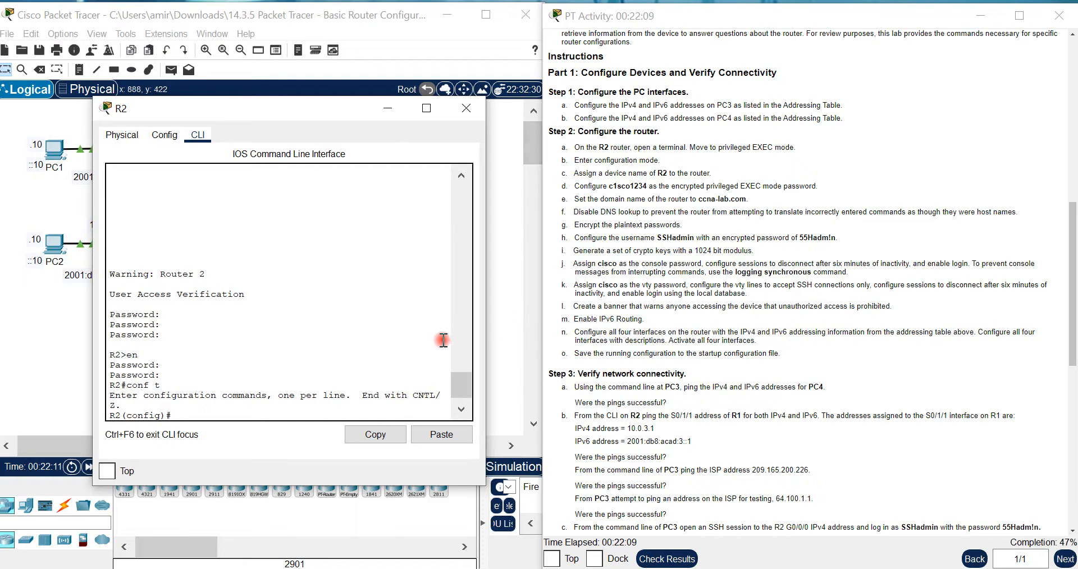
Try to turn on IPv6 routing with the command enable ipv6 routing
type("enable ipv6")
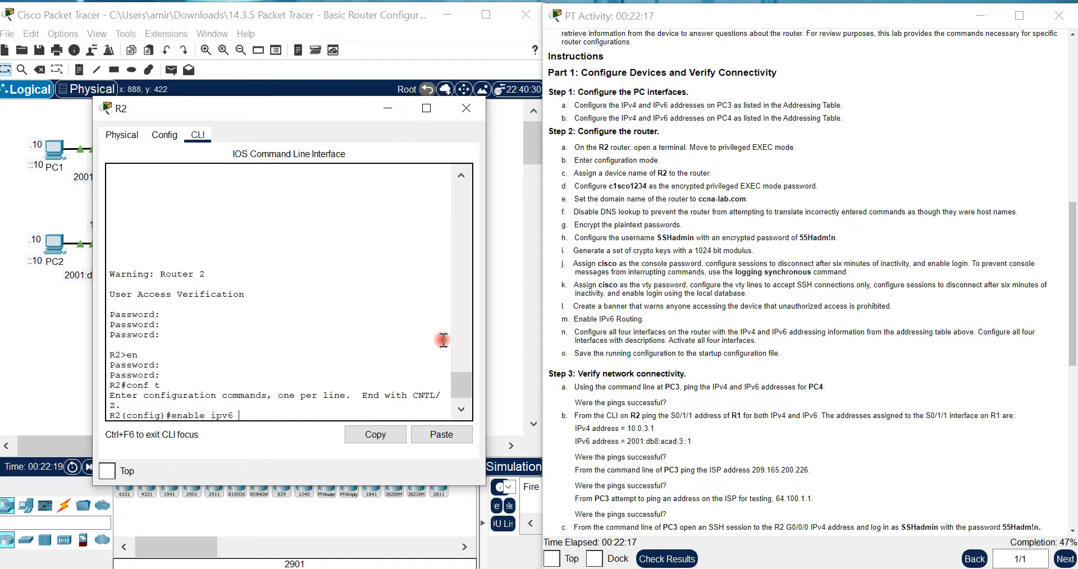
type(" routing")
key("Return")
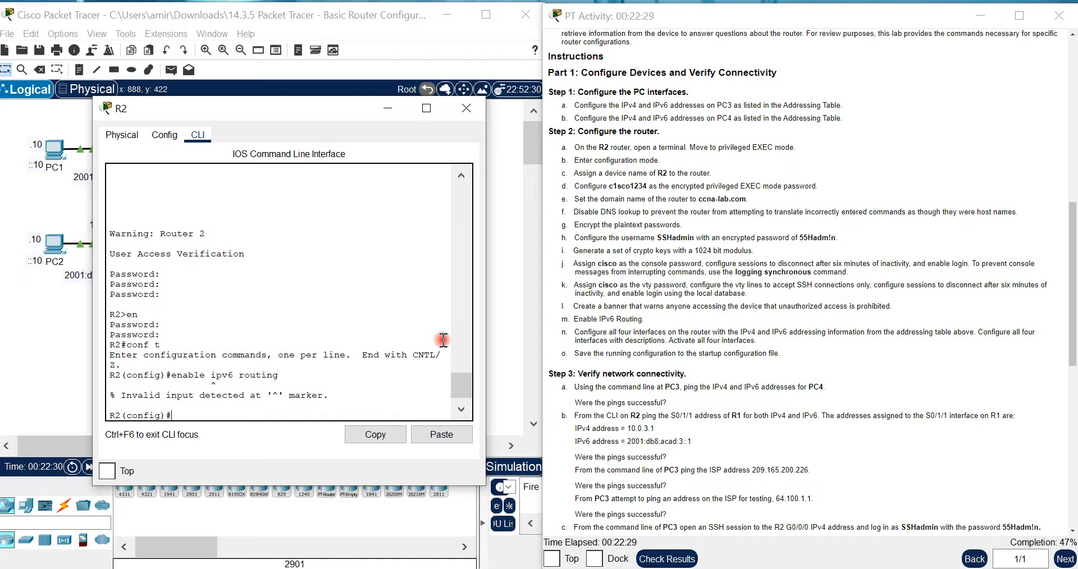
Enable IPv6 routing with the ipv6 unicast-routing command
key("Up")
key("BackSpace")
key("BackSpace")
key("BackSpace")
key("BackSpace")
key("BackSpace")
key("BackSpace")
key("BackSpace")
key("BackSpace")
key("BackSpace")
key("BackSpace")
key("BackSpace")
key("BackSpace")
key("BackSpace")
key("BackSpace")
key("BackSpace")
key("BackSpace")
key("BackSpace")
key("BackSpace")
type("ipv6")
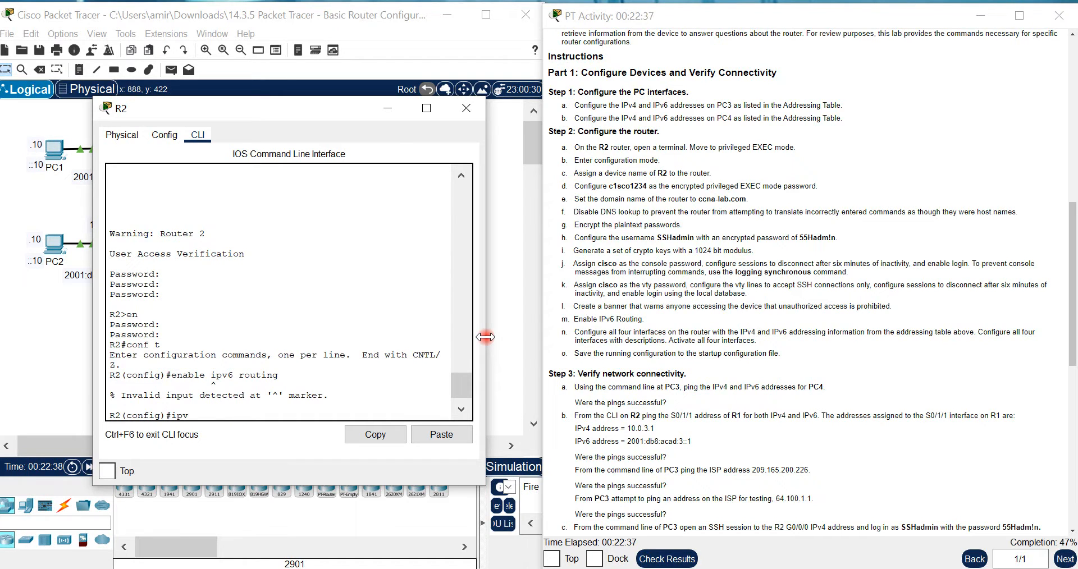
type(" uni")
key("Tab")
key("Return")
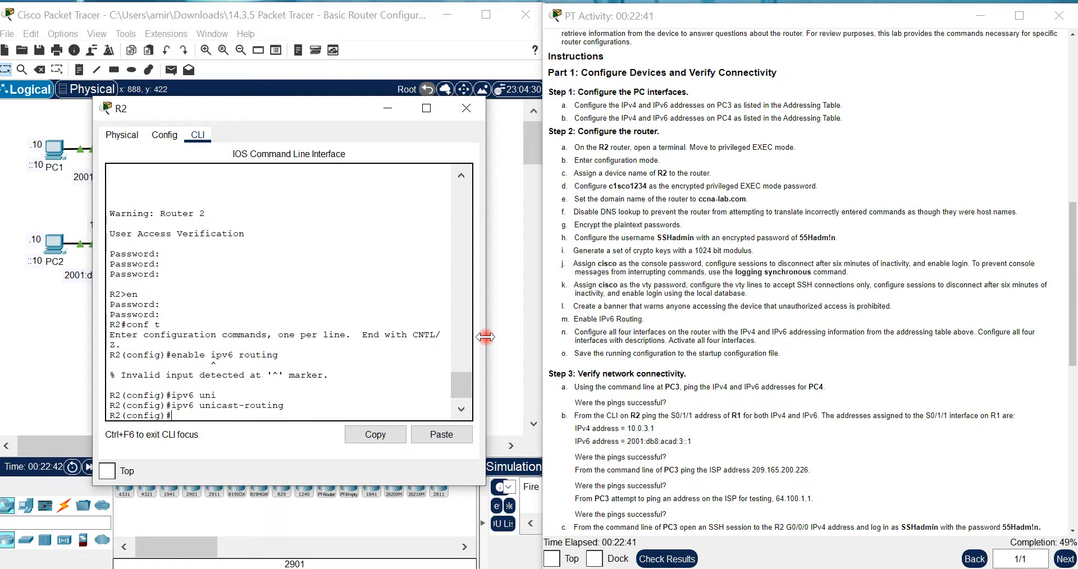
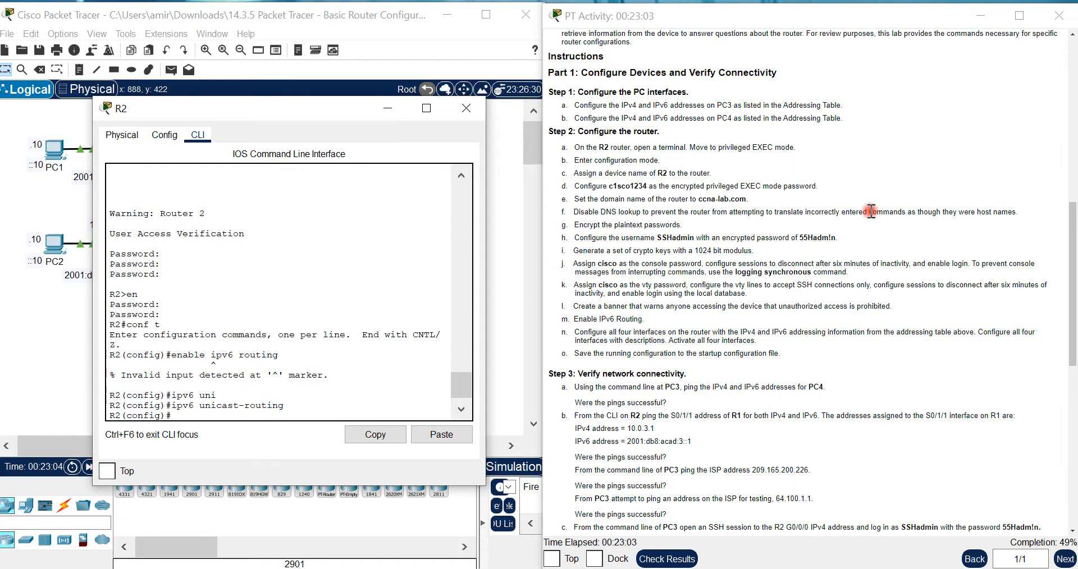
Enter interface configuration mode for GigabitEthernet0/0/0 on R2
scroll(726, 191, "up", 10)
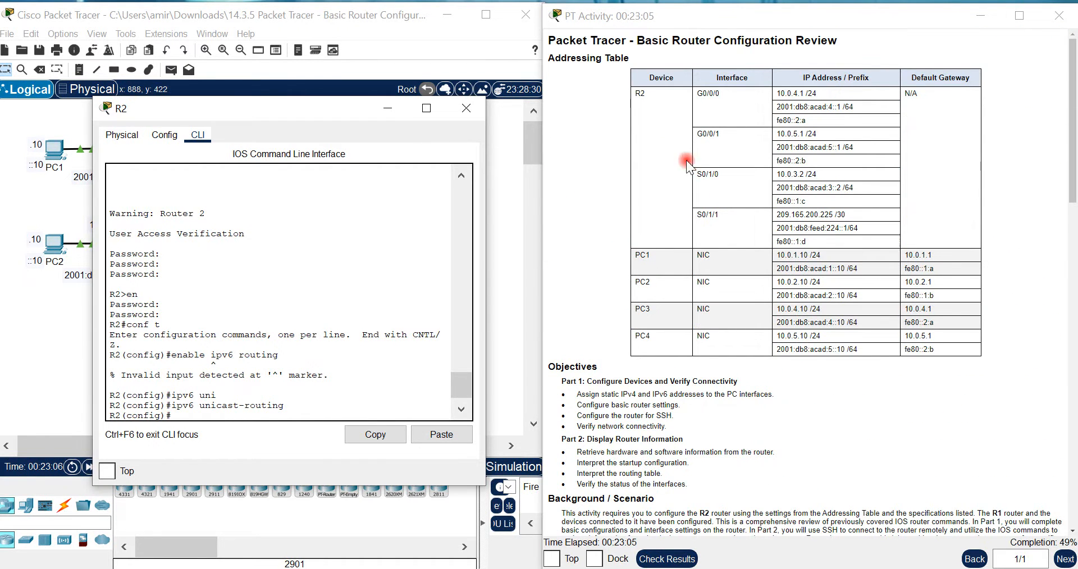
left_click_drag(637, 94, 722, 214)
left_click(730, 219)
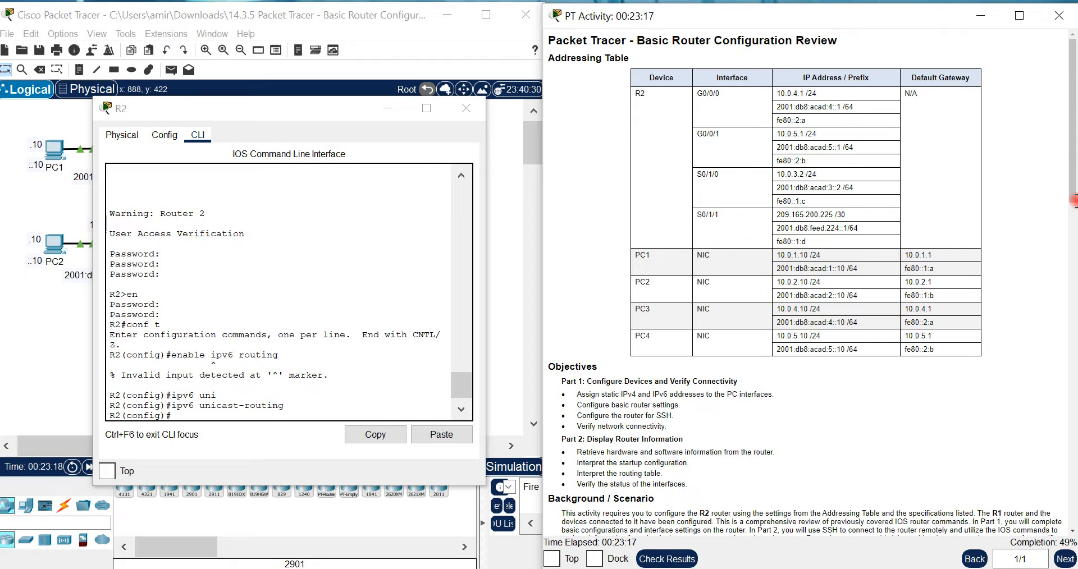
left_click(394, 411)
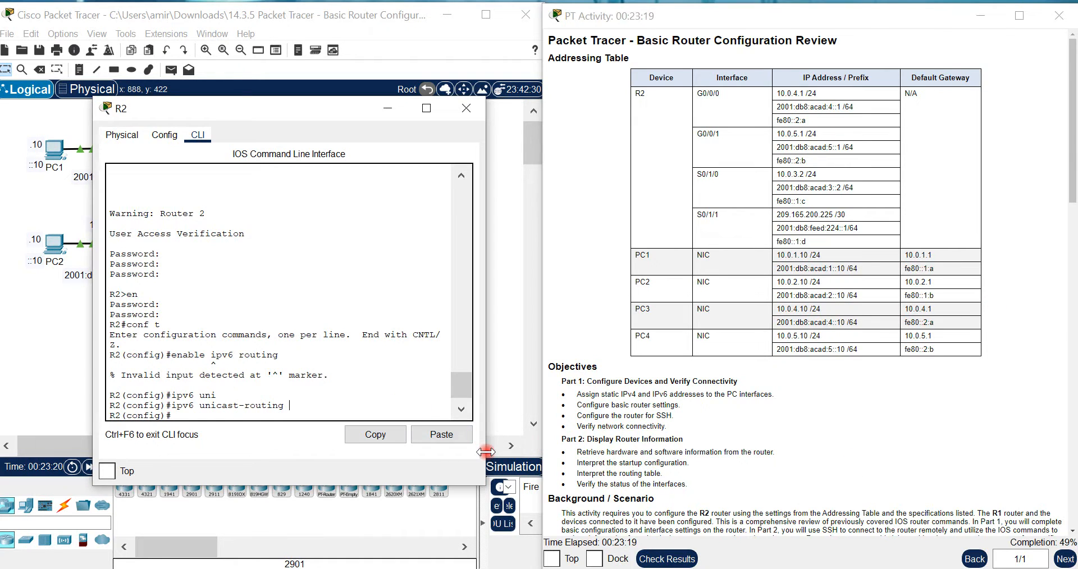
type("int g0/0/0")
key("Return")
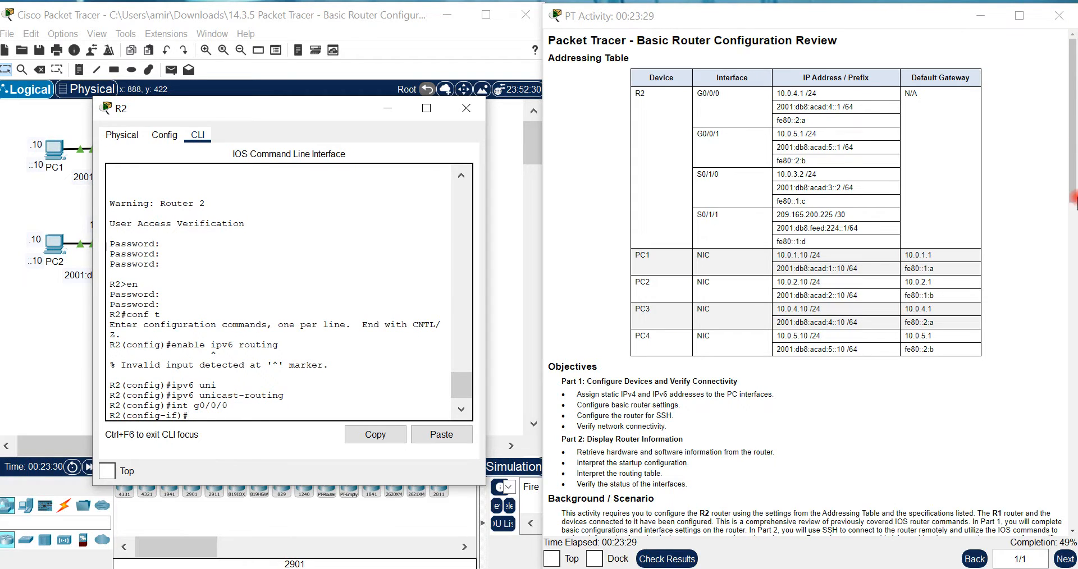
Give G0/0/0 the description Connection to S3
left_click(1074, 205)
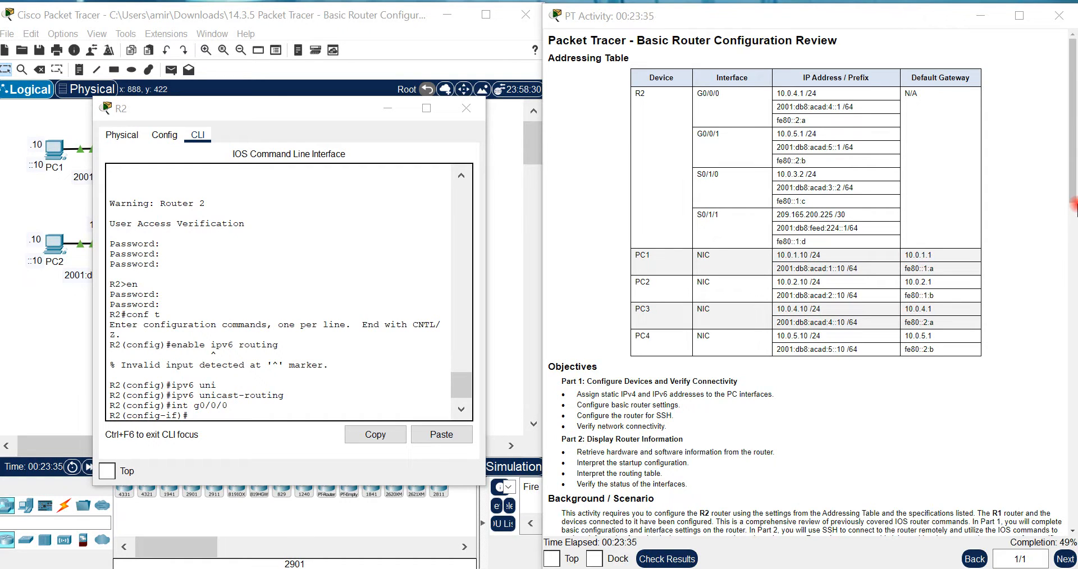
right_click(328, 411)
left_click(366, 452)
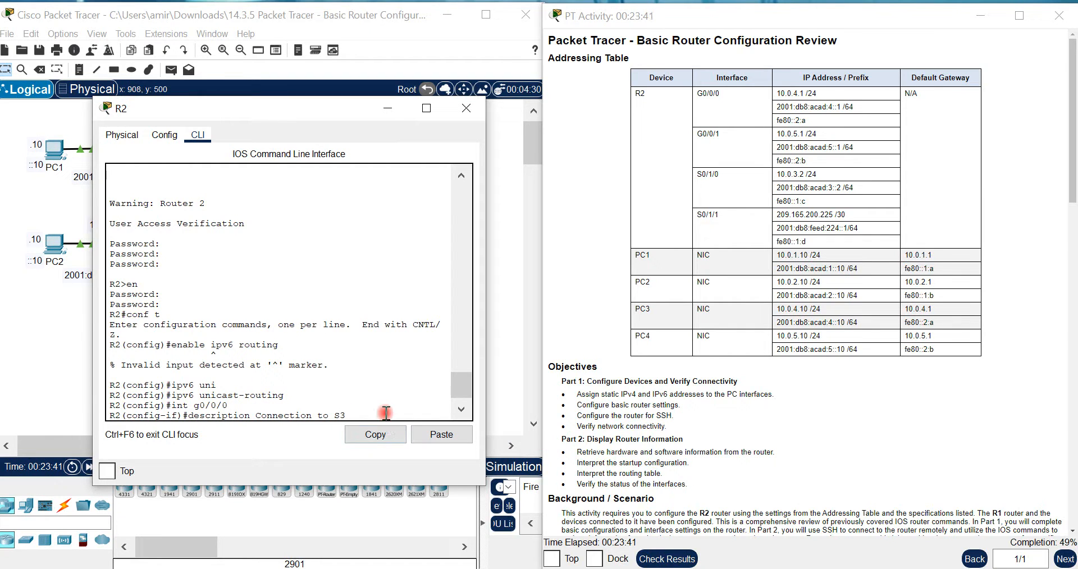
key("Return")
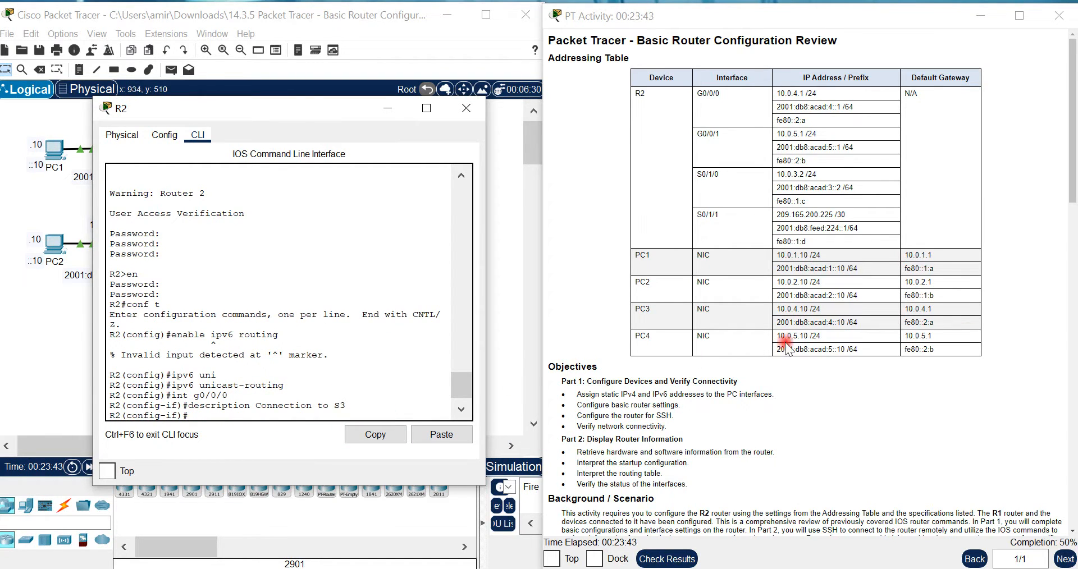
Assign G0/0/0 the IPv4 address 10.0.4.1 with mask 255.255.255.0
left_click(1077, 213)
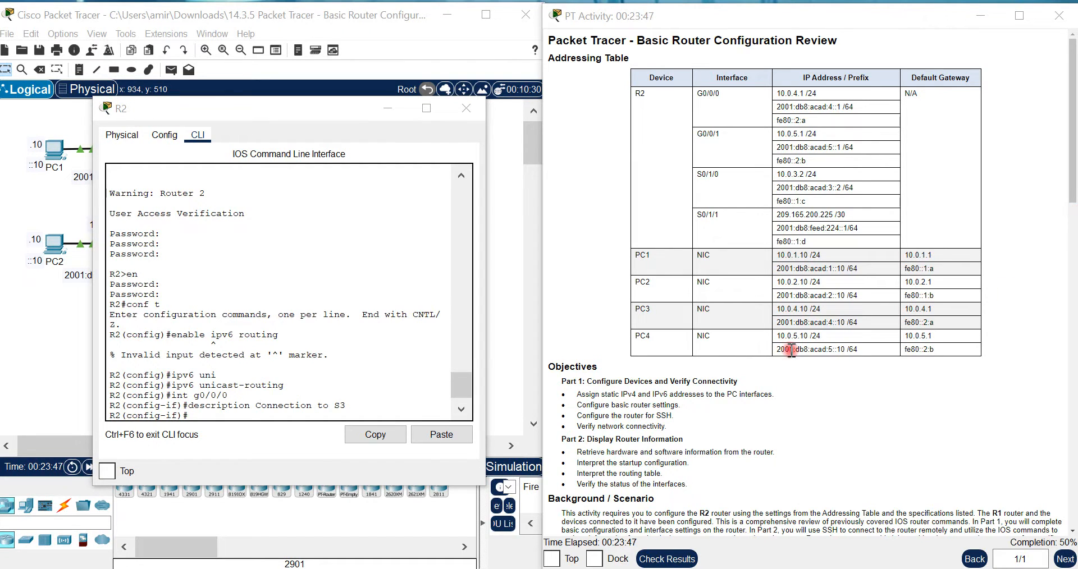
left_click(257, 416)
right_click(258, 415)
left_click(281, 450)
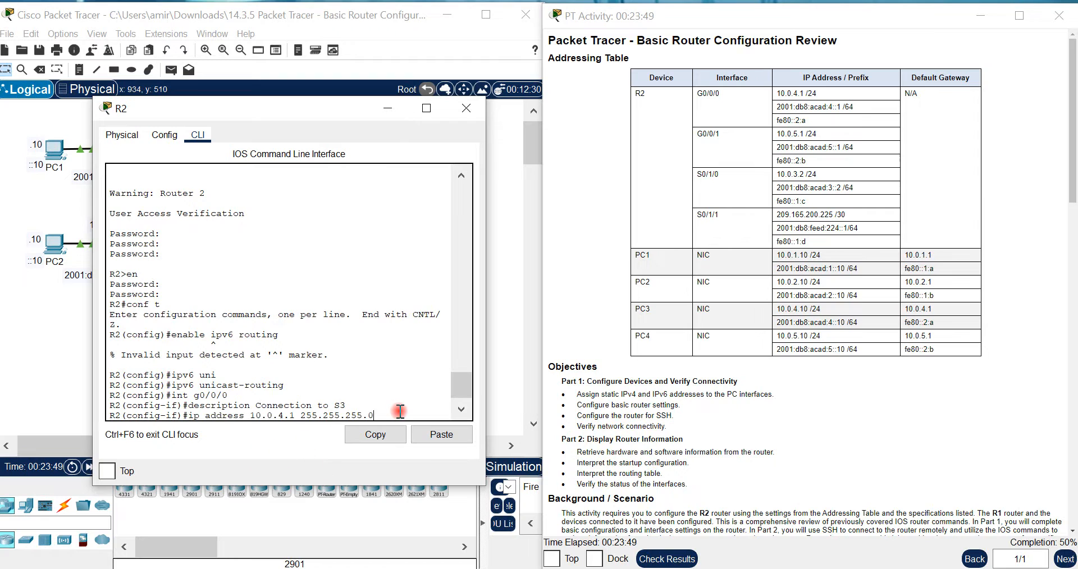
key("Return")
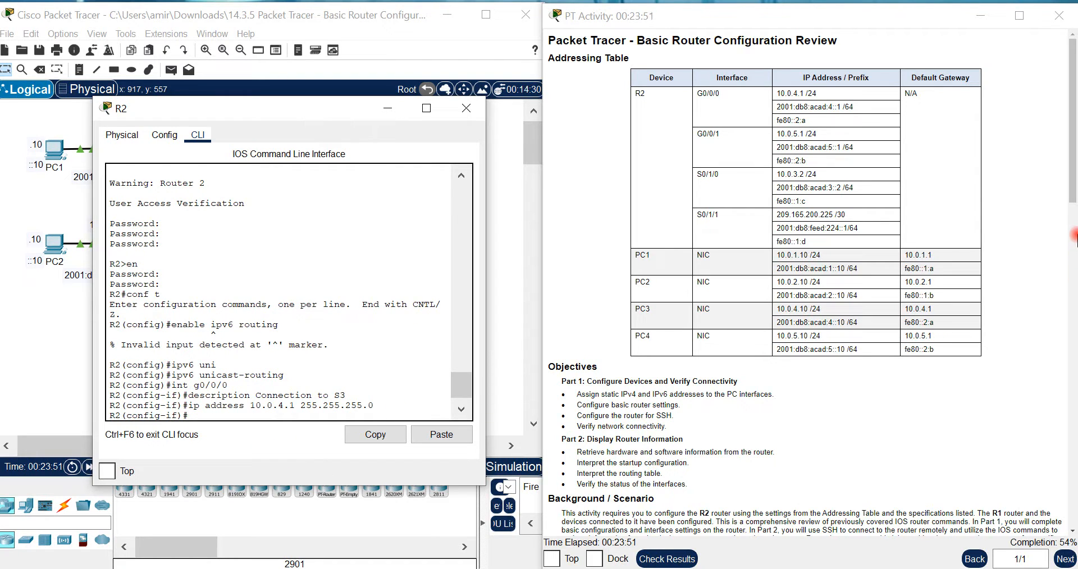
Assign G0/0/0 the IPv6 link-local address fe80::2:a and the global address 2001:db8:acad:4::1/64
left_click(1075, 230)
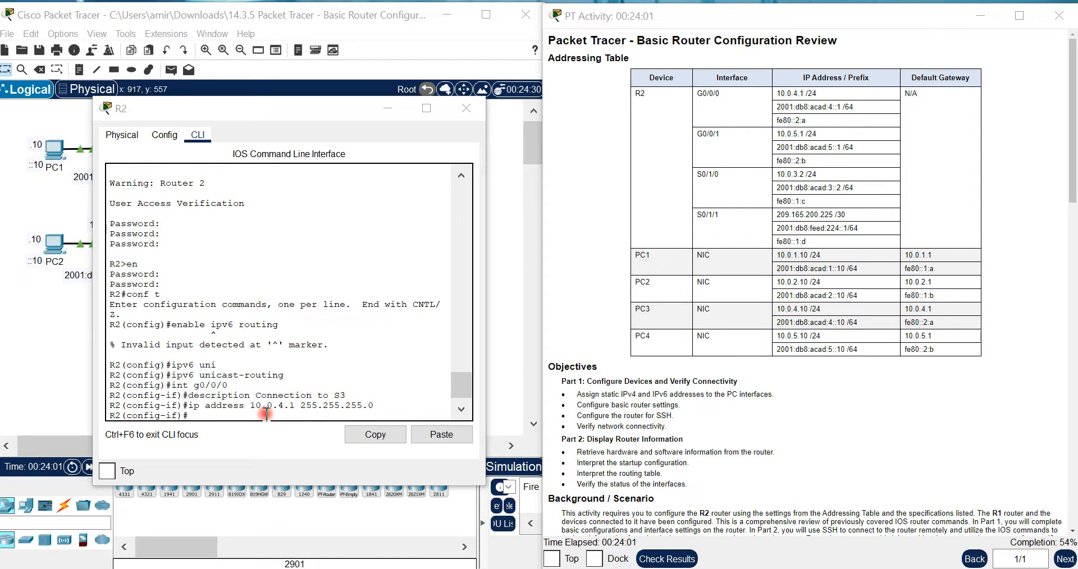
left_click(438, 436)
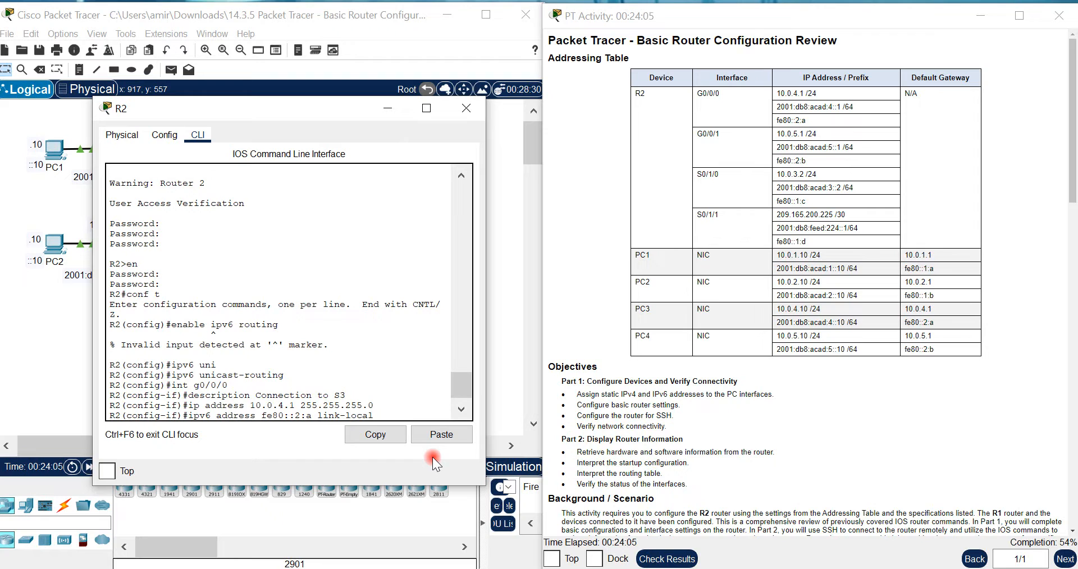
key("Return")
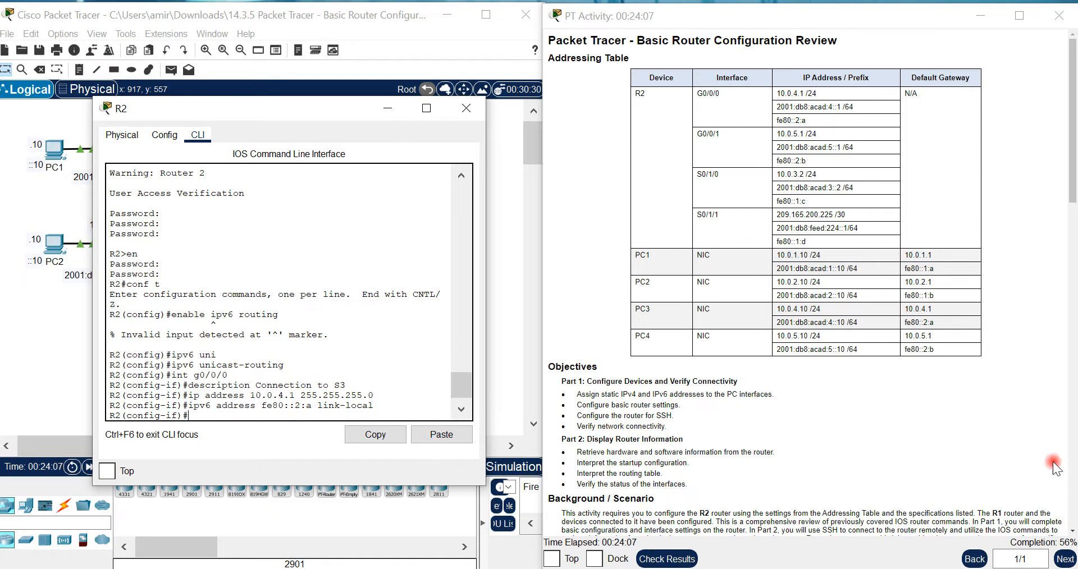
left_click(1075, 246)
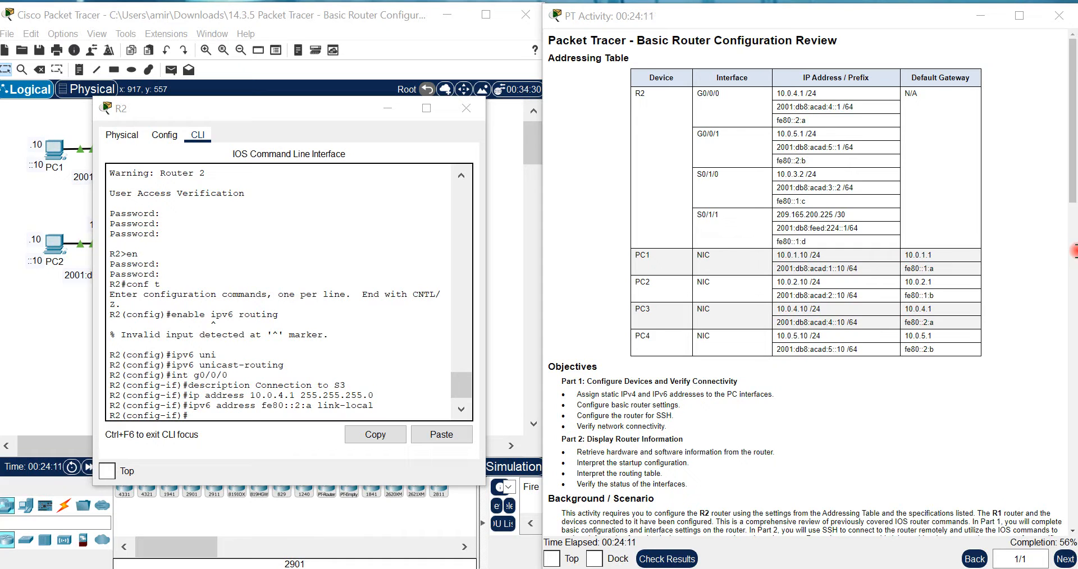
right_click(228, 419)
left_click(245, 452)
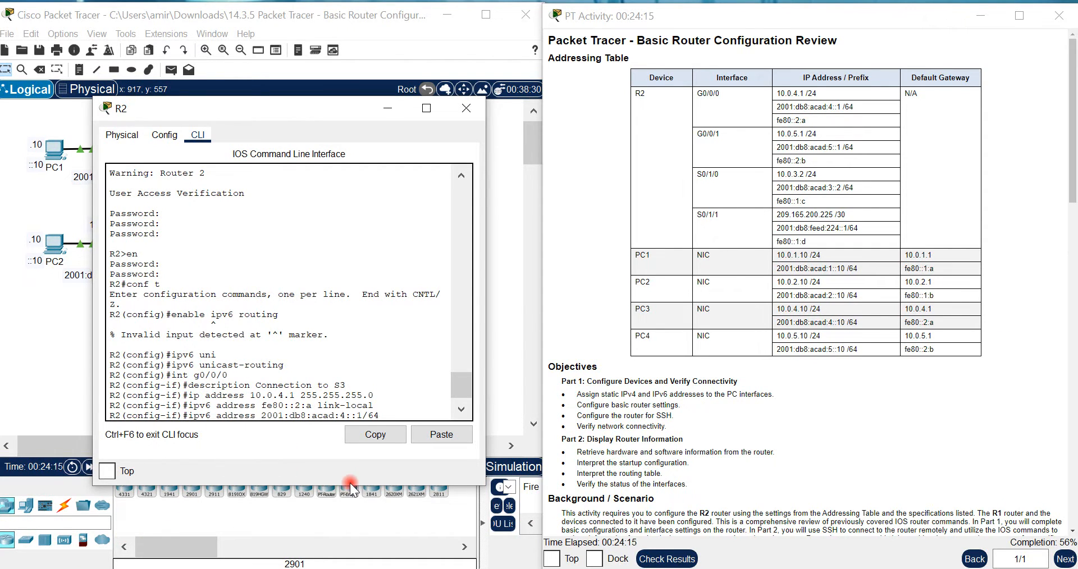
key("Return")
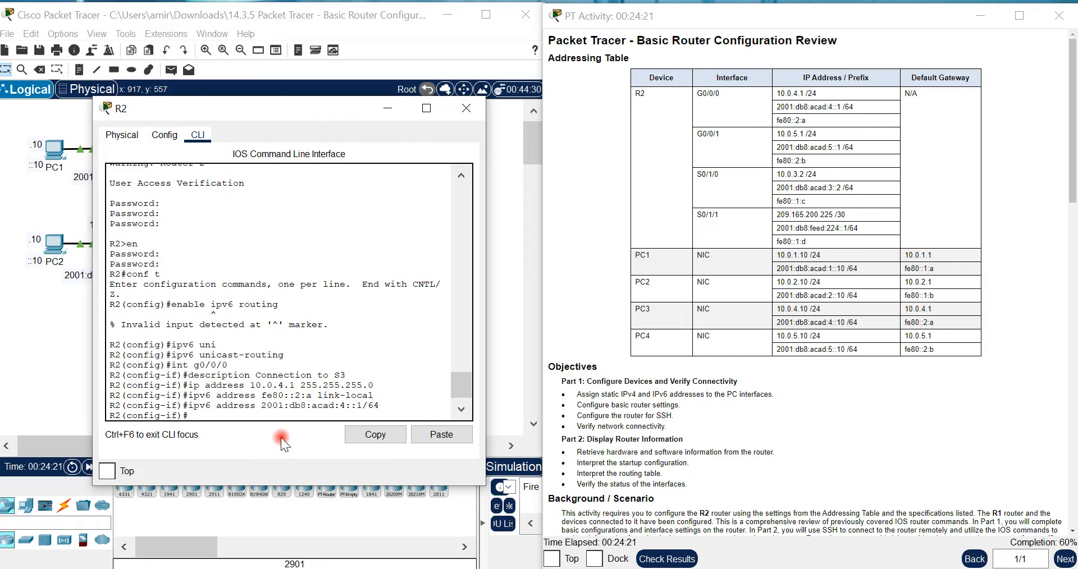
Activate interface G0/0/0 with no shutdown
type("no shut")
key("Return")
key("Return")
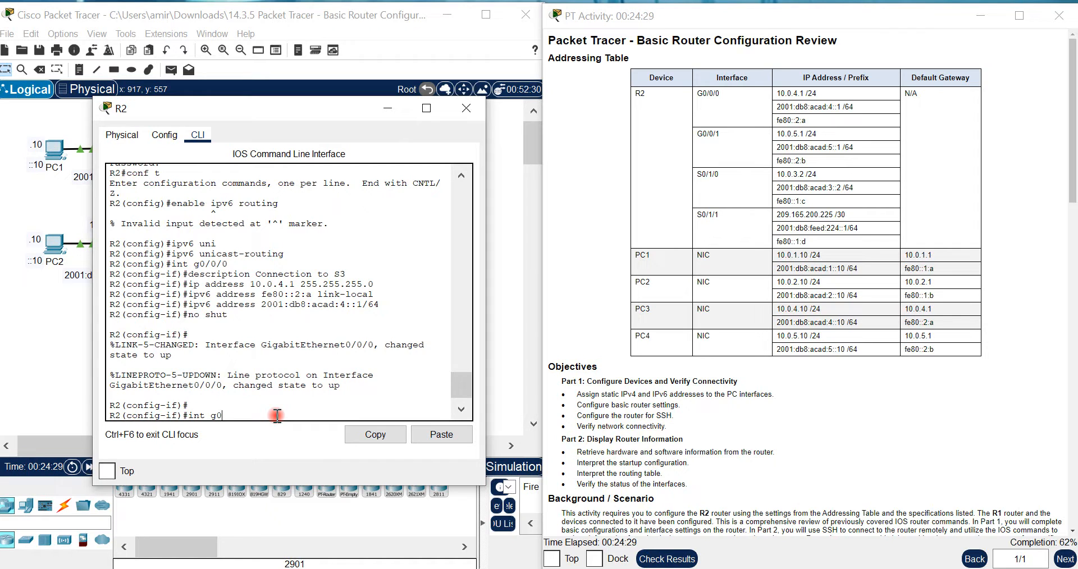
Enter interface G0/0/1 and give it the description Connection to S4
type("int g0/0/1")
key("Return")
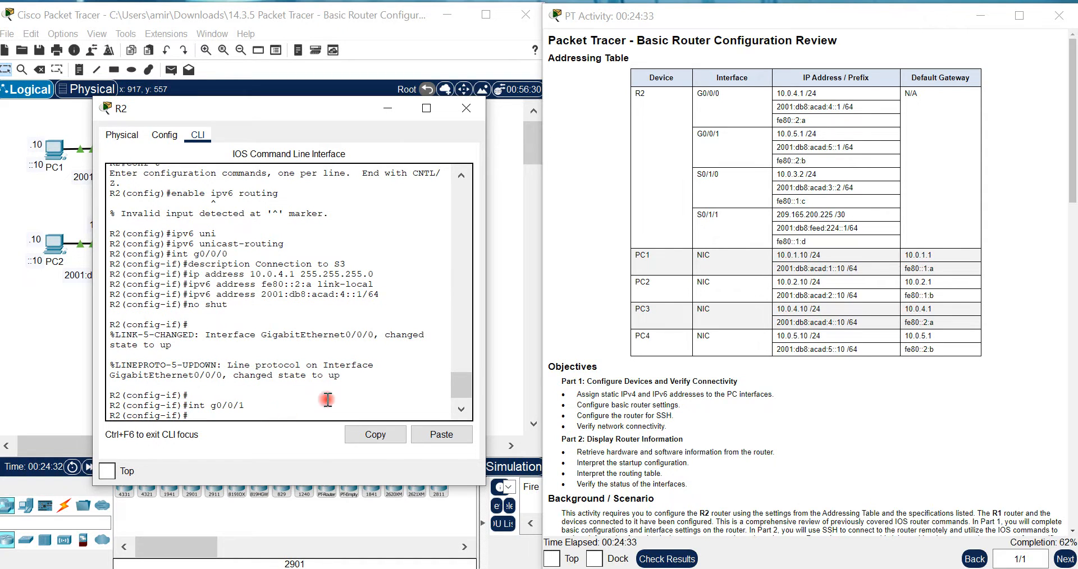
left_click(1077, 279)
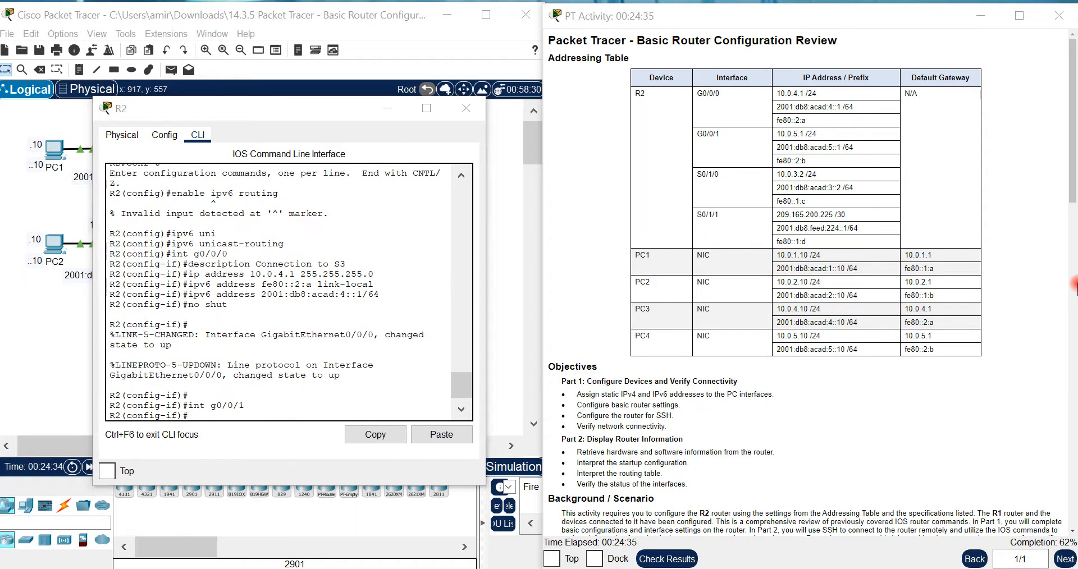
right_click(334, 408)
left_click(406, 446)
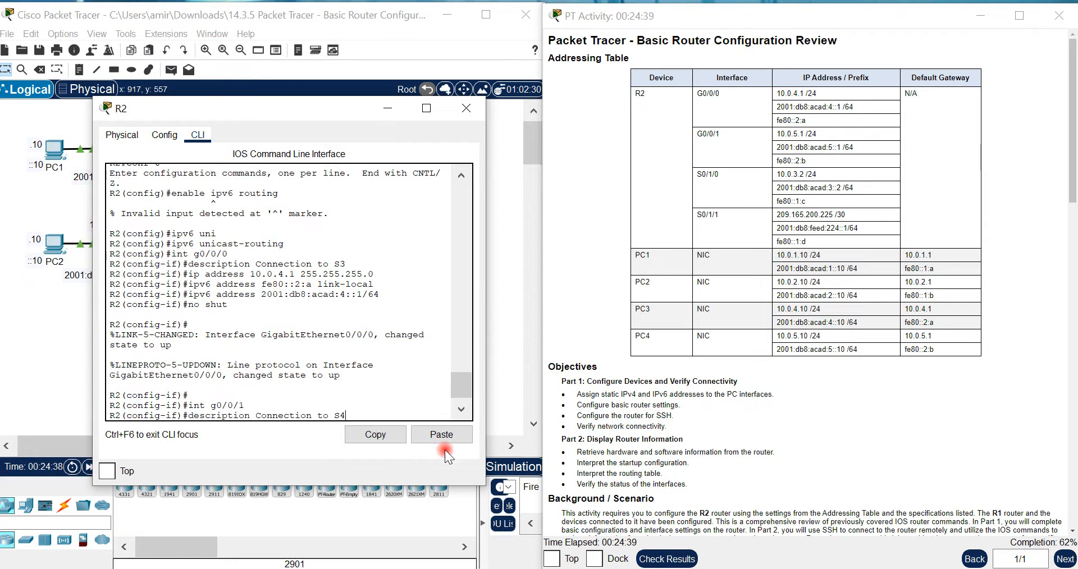
key("Return")
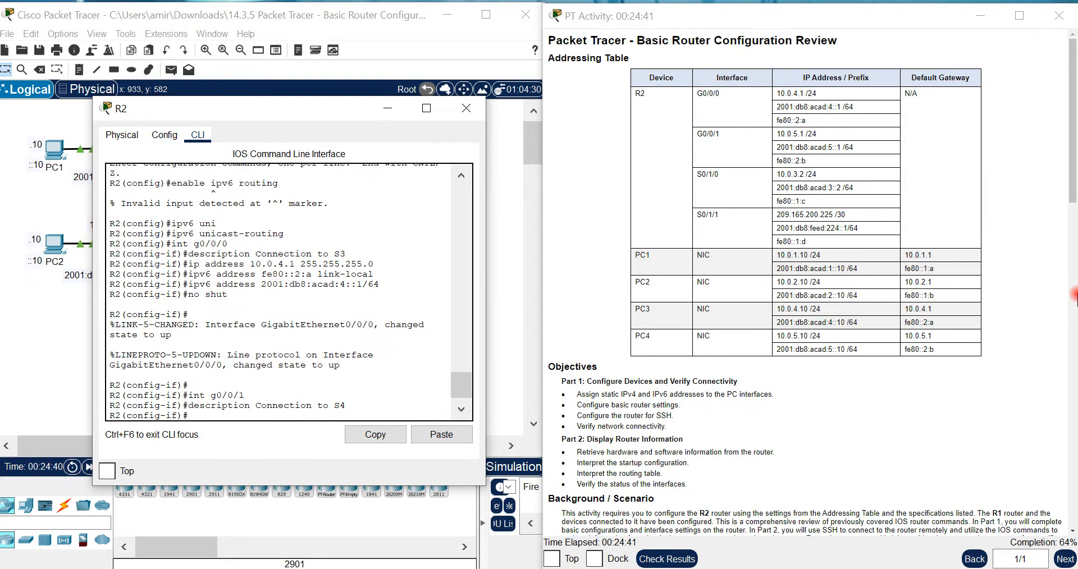
Assign G0/0/1 the IPv4 address 10.0.5.1 with mask 255.255.255.0
left_click(1075, 295)
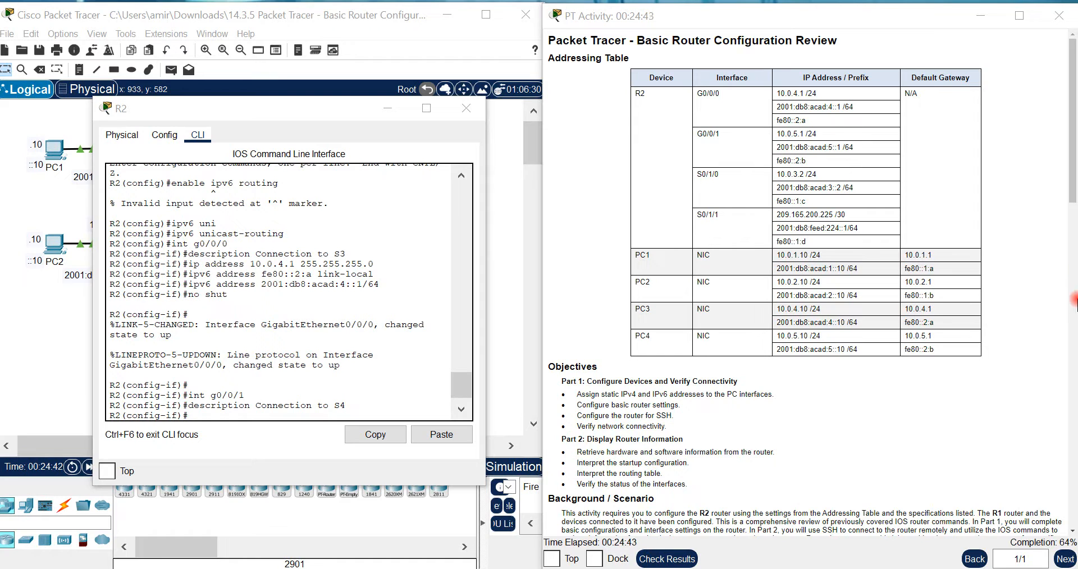
right_click(276, 423)
left_click(324, 454)
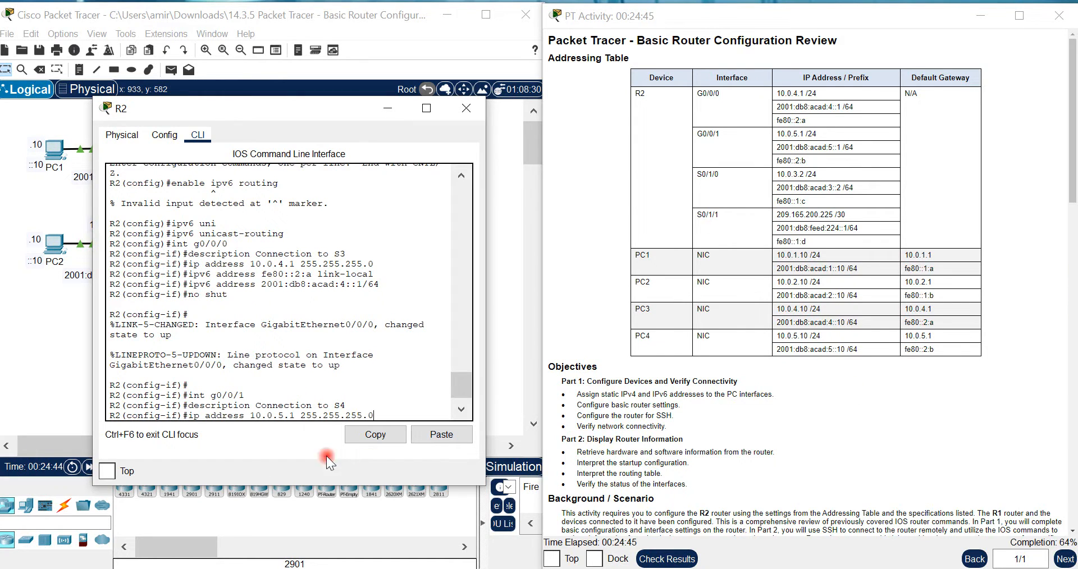
key("Return")
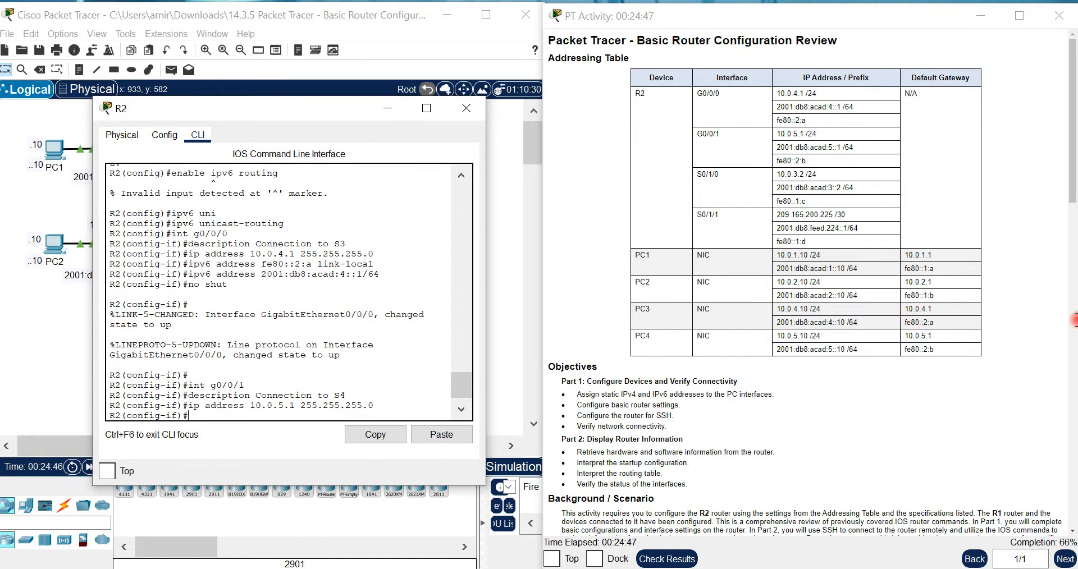
Assign G0/0/1 the IPv6 link-local address fe80::2:b and the global address 2001:db8:acad:5::1/64
left_click(1077, 306)
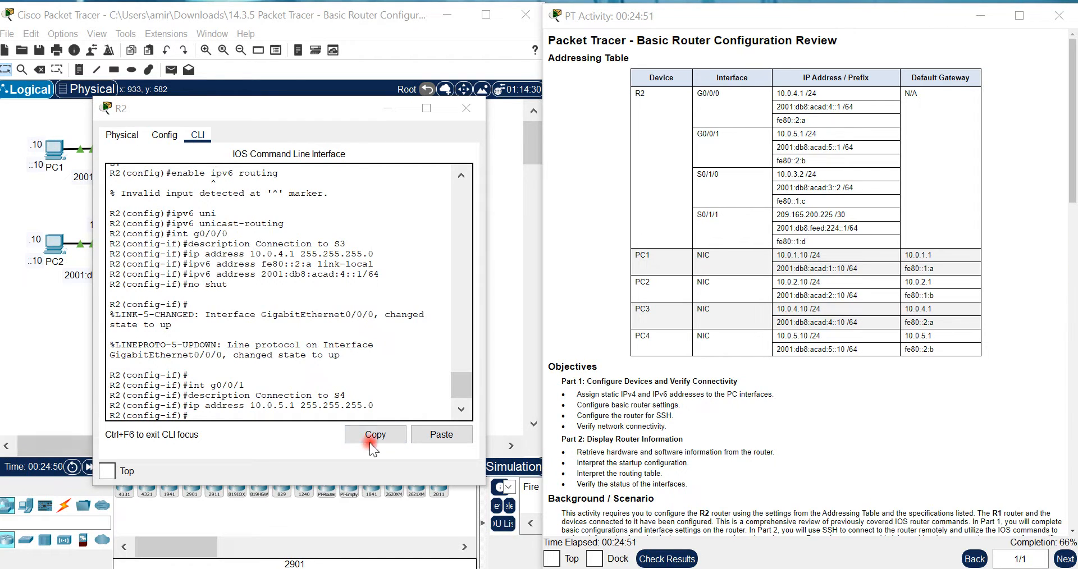
left_click(363, 415)
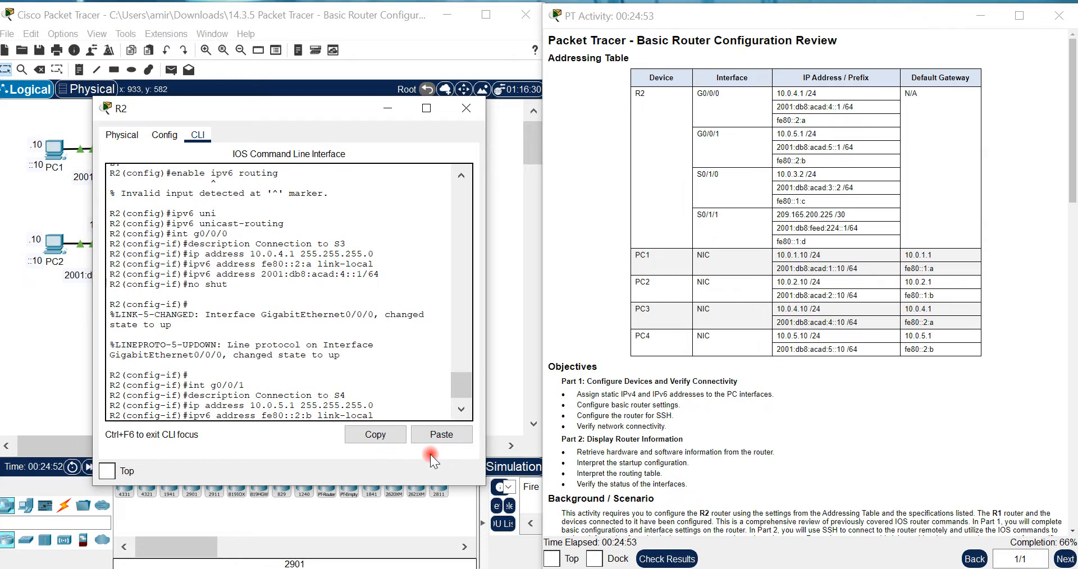
left_click(431, 436)
left_click(576, 452)
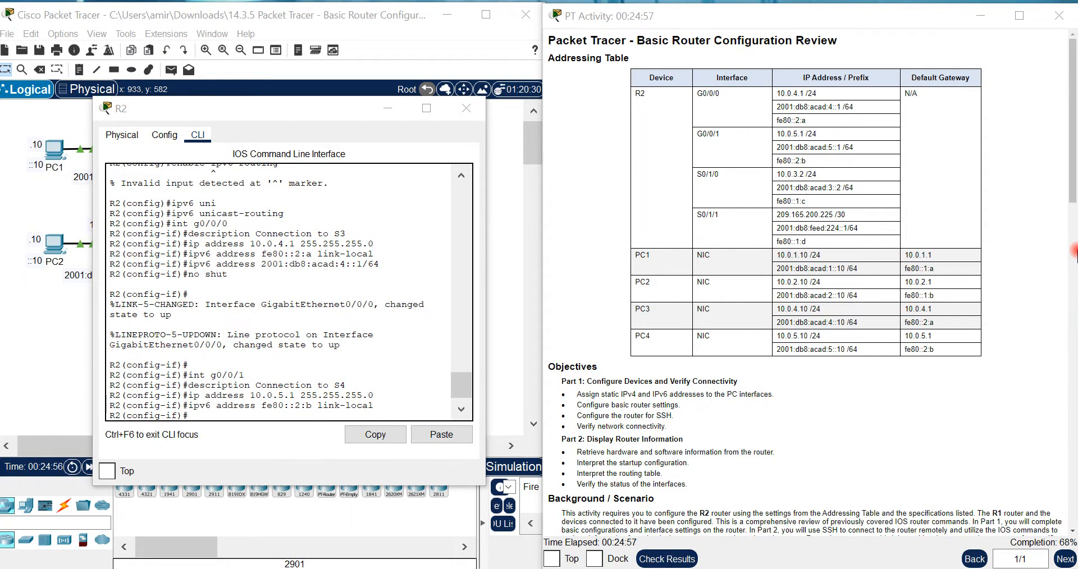
right_click(346, 415)
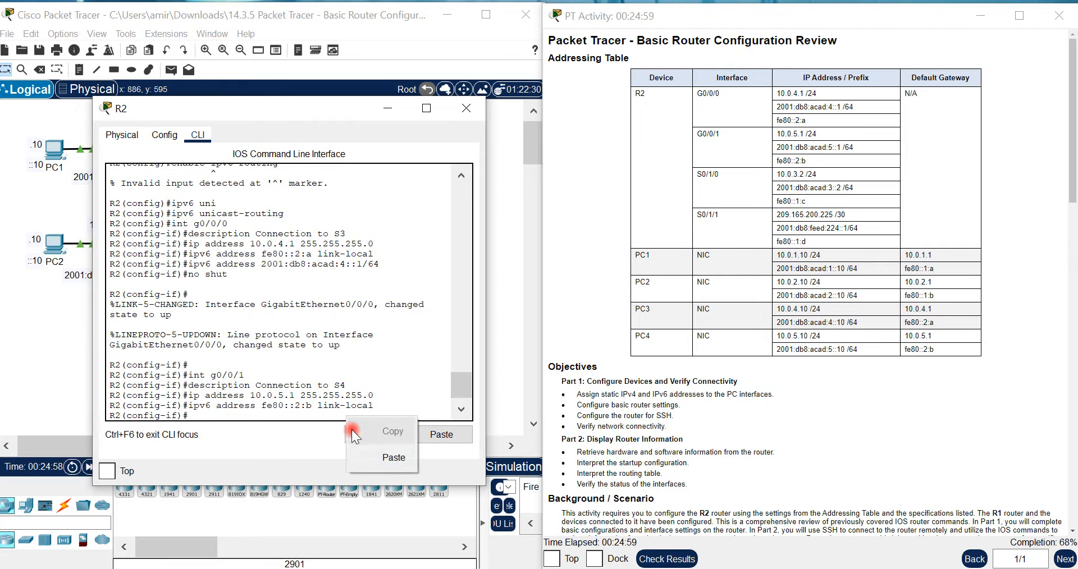
left_click(361, 459)
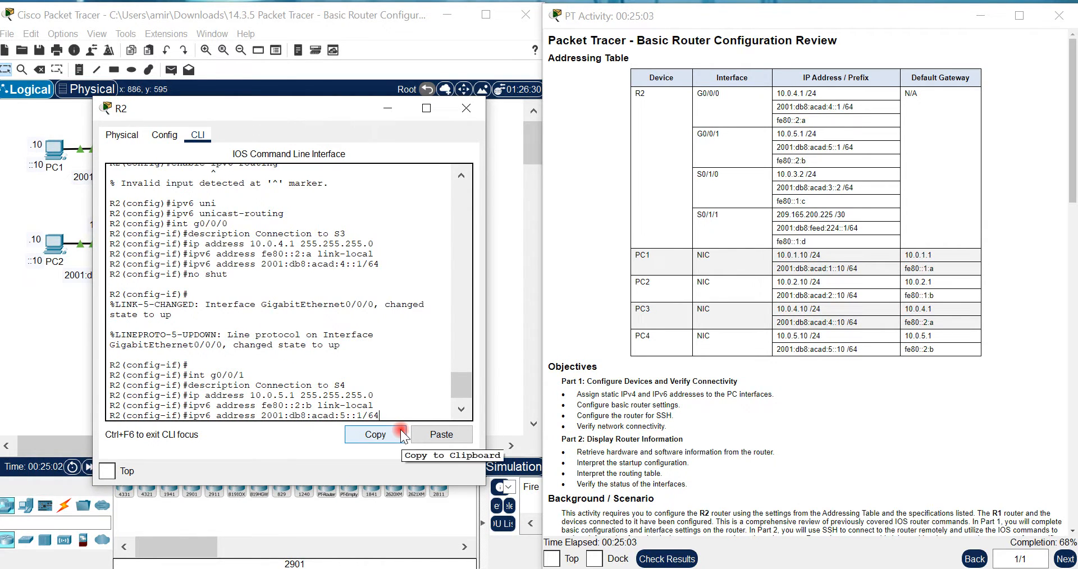
key("Return")
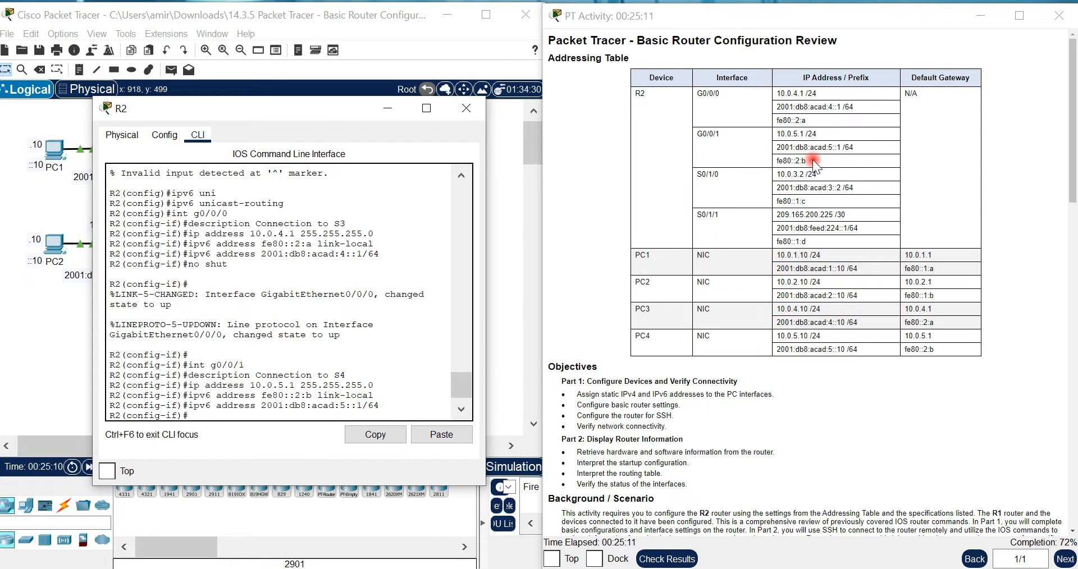
left_click_drag(813, 160, 780, 163)
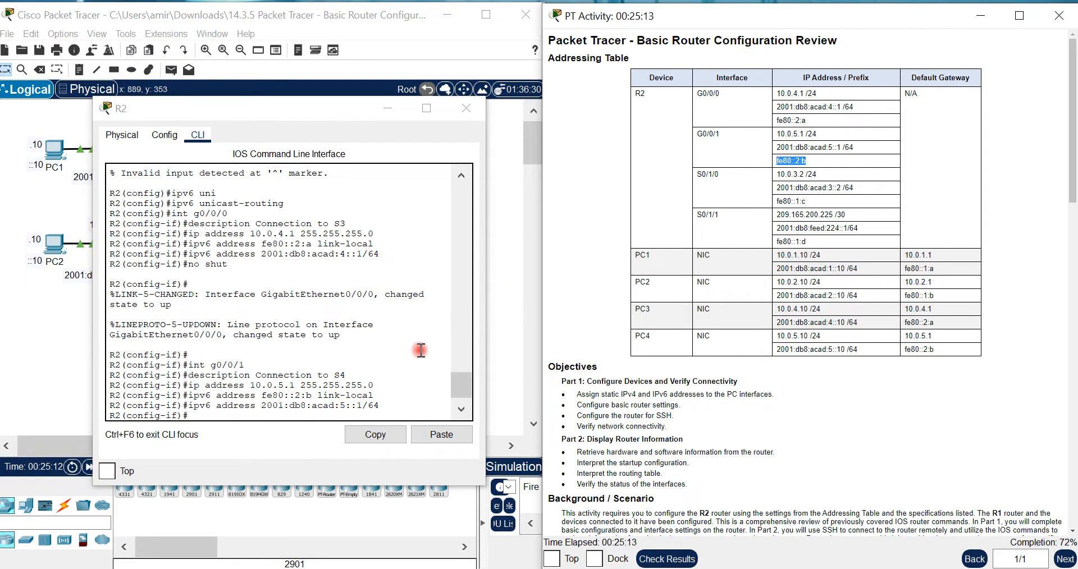
left_click(360, 400)
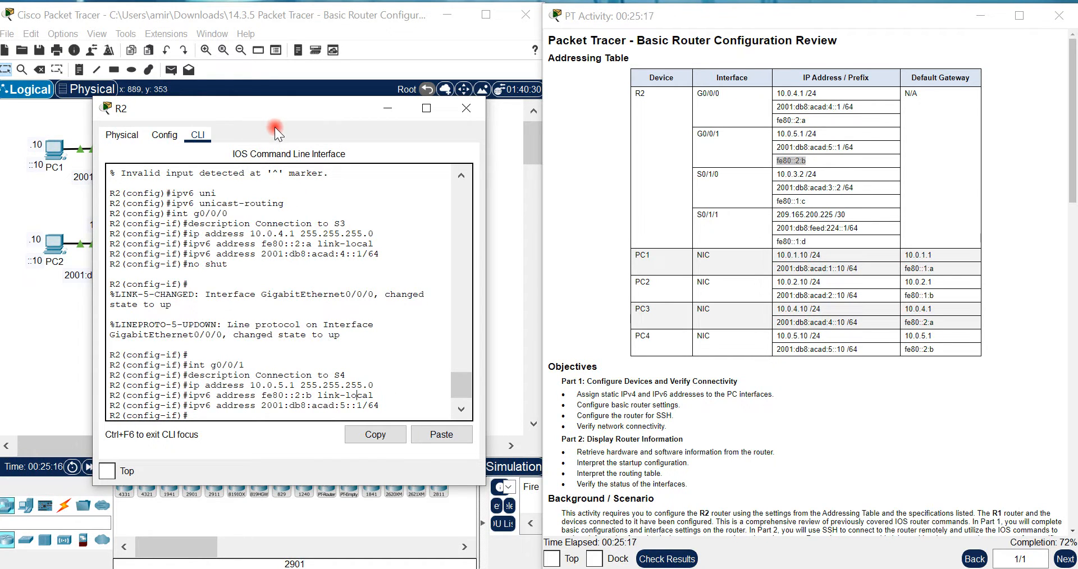
Activate interface G0/0/1 with no shutdown
left_click_drag(275, 117, 399, 186)
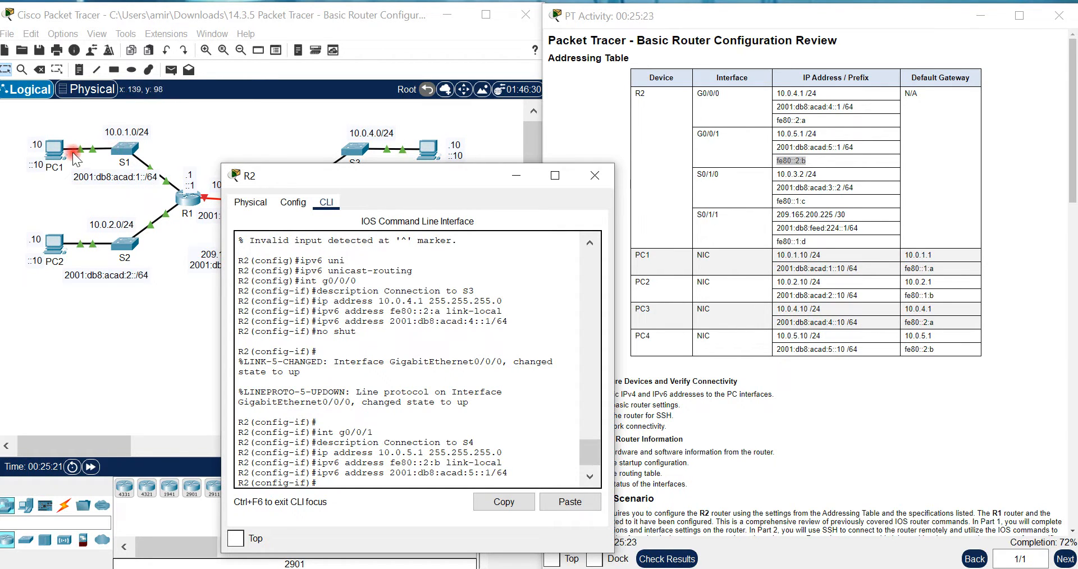
left_click_drag(345, 183, 281, 138)
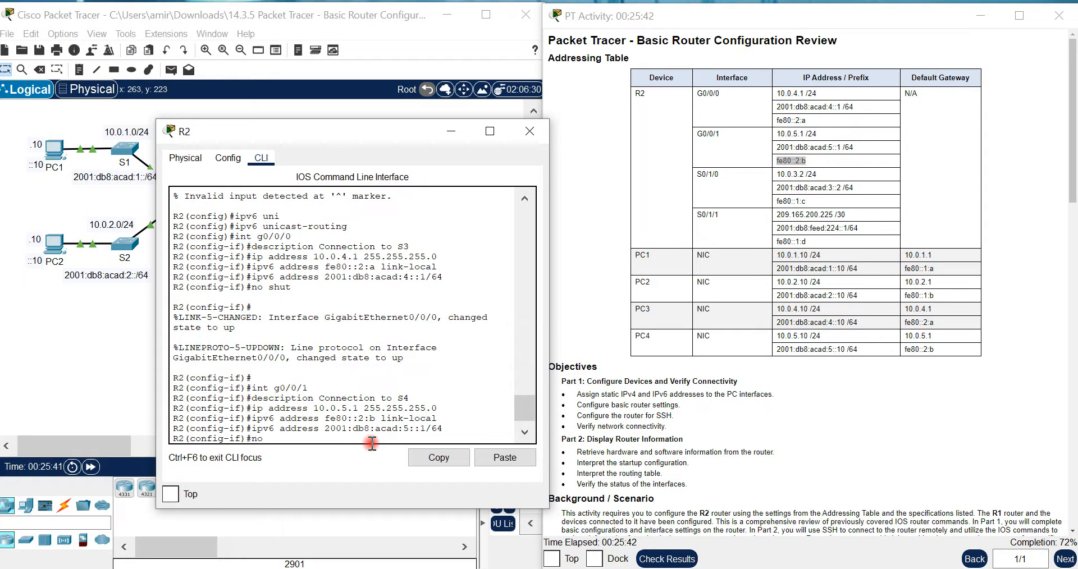
key("Tab")
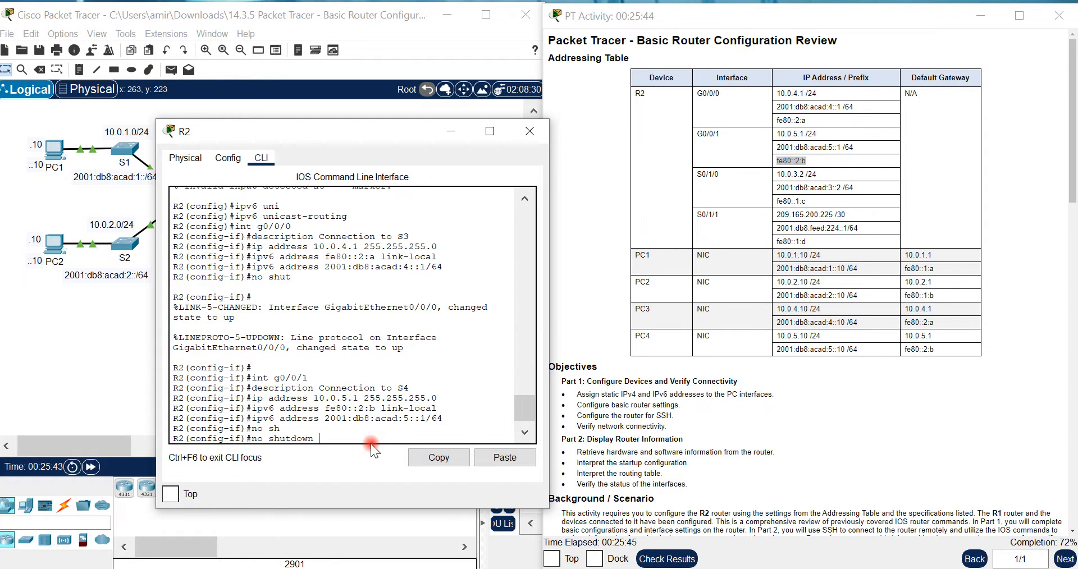
key("Return")
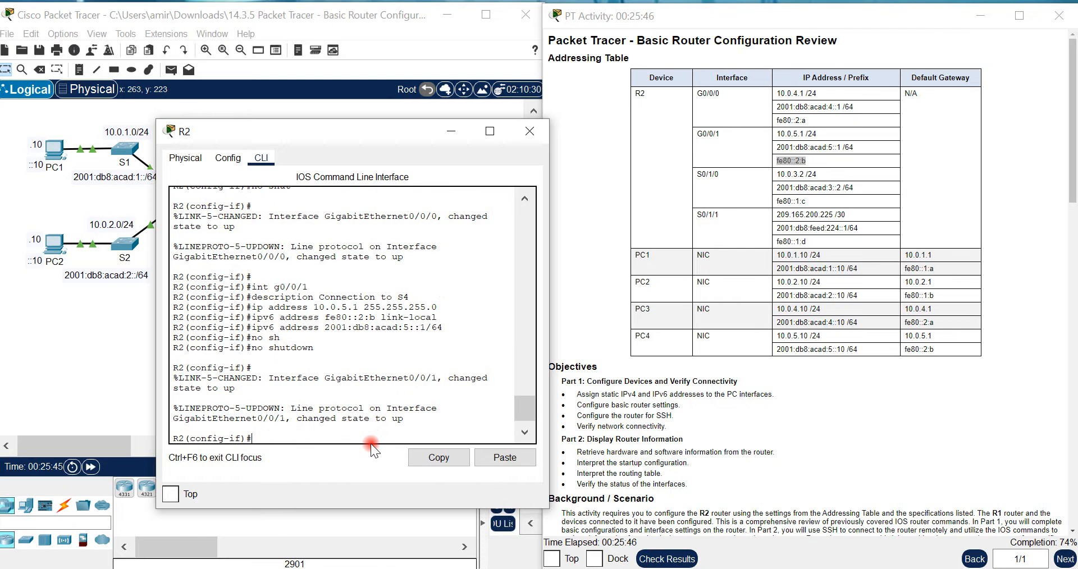
Enter interface S0/1/0 and give it the description Link to R1
type("int s0/1/0")
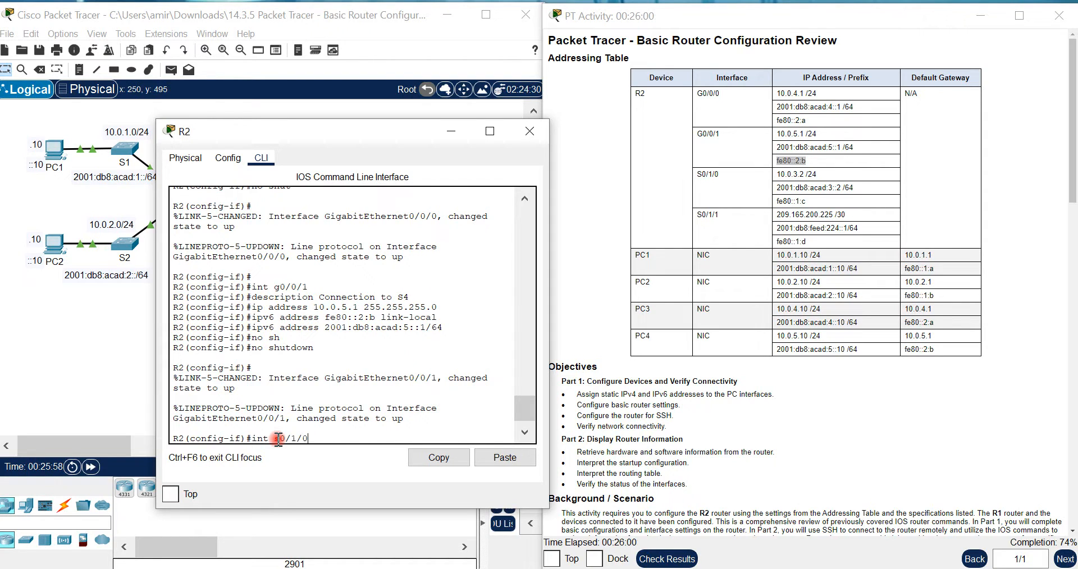
key("Return")
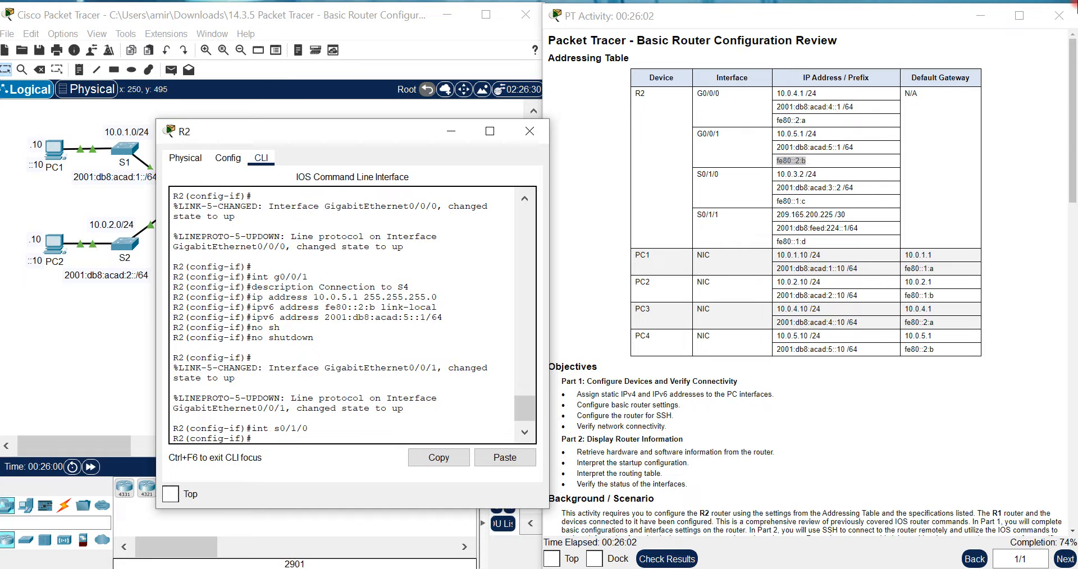
left_click(1077, 191)
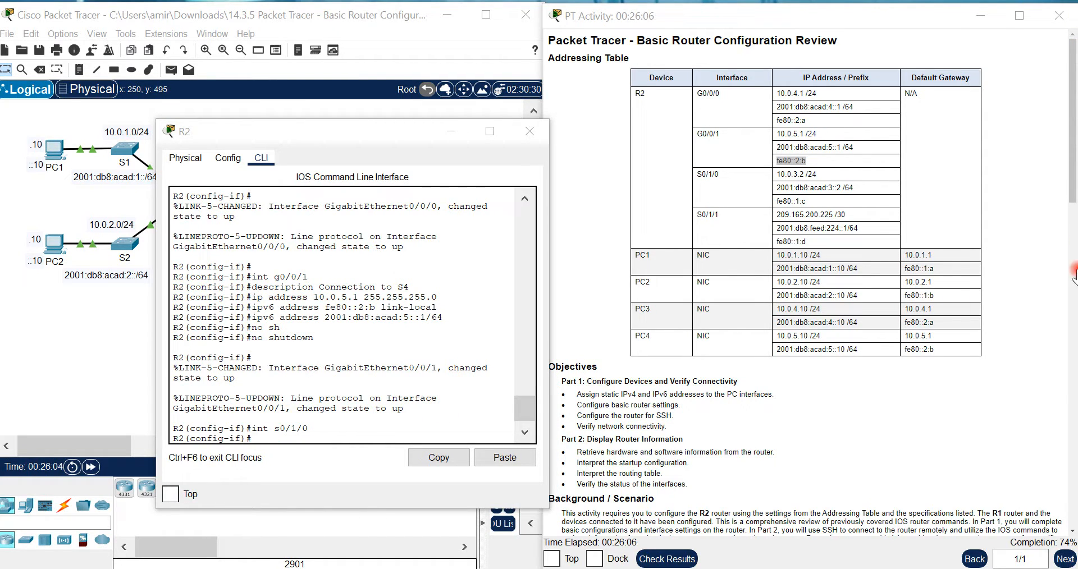
right_click(443, 424)
left_click(489, 464)
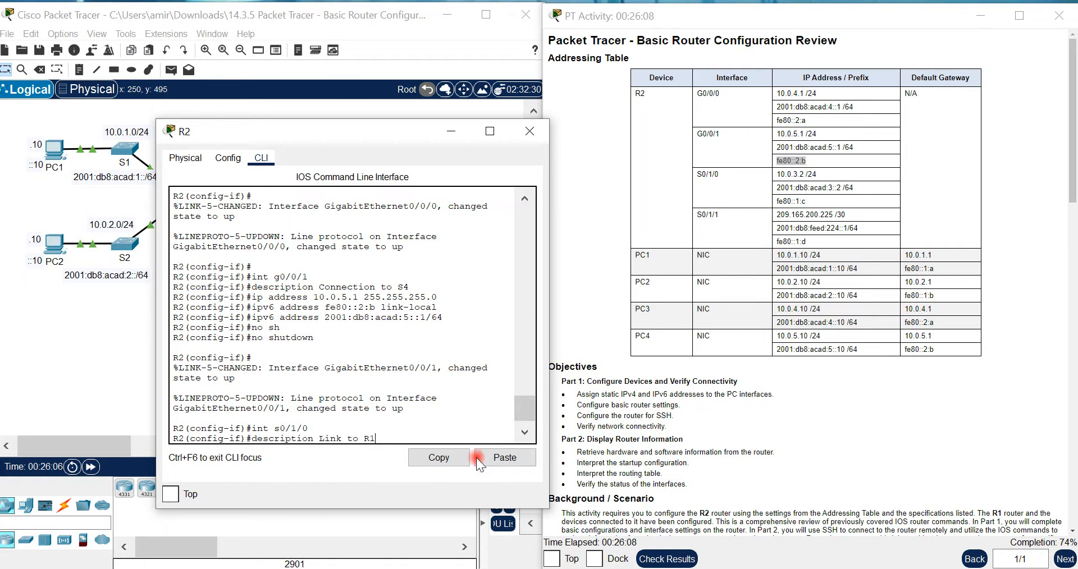
key("Return")
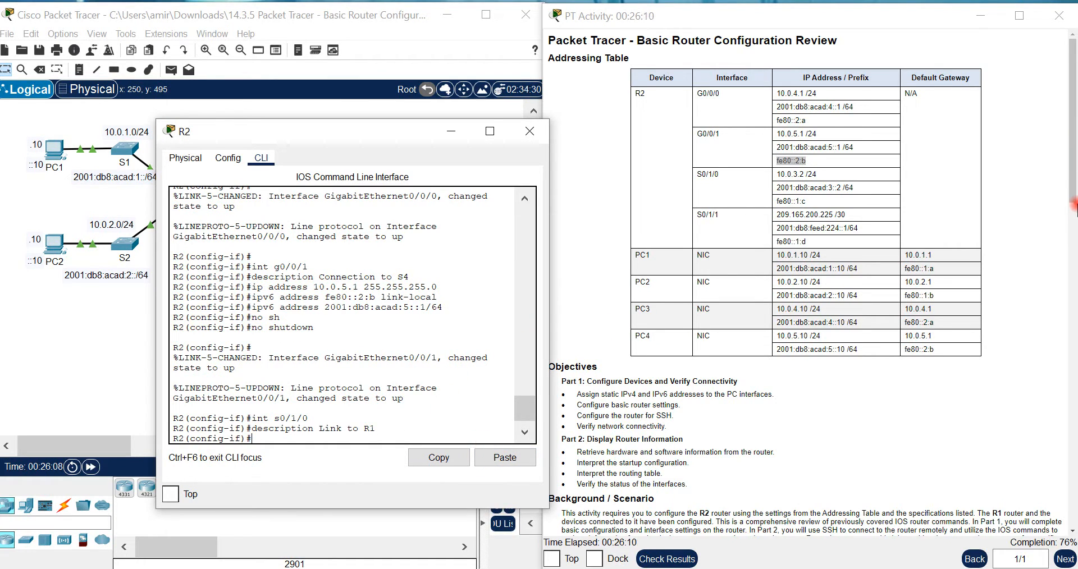
Assign S0/1/0 the IPv4 address 10.0.3.2 with mask 255.255.255.0
left_click(1073, 197)
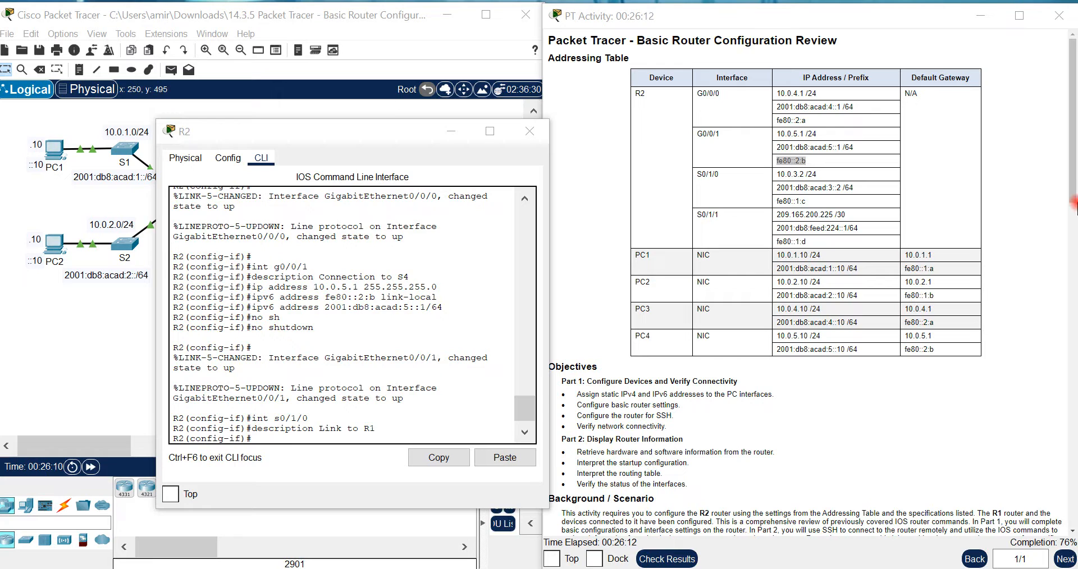
right_click(439, 408)
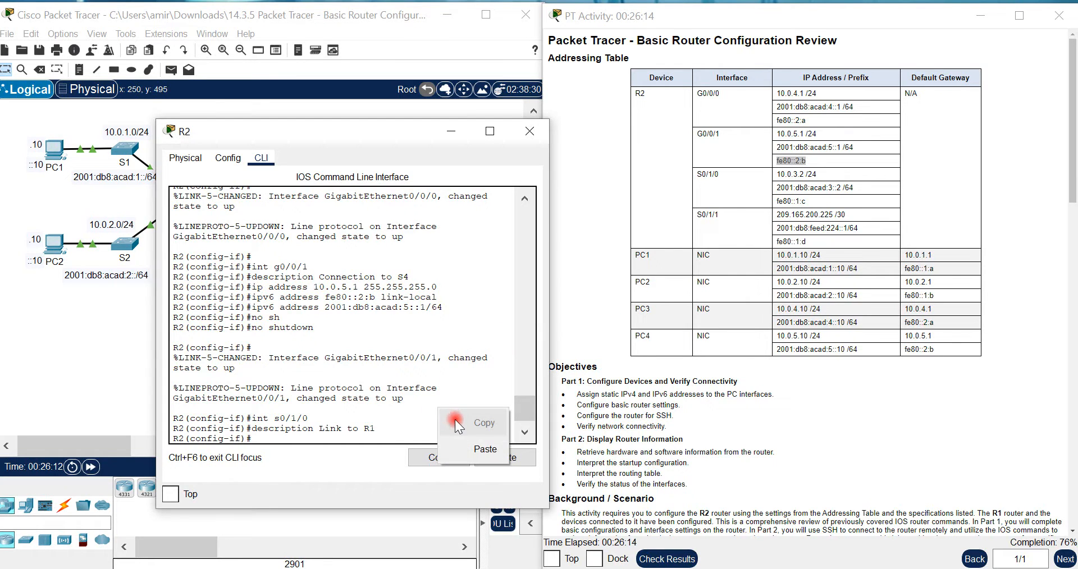
left_click(461, 445)
key("Return")
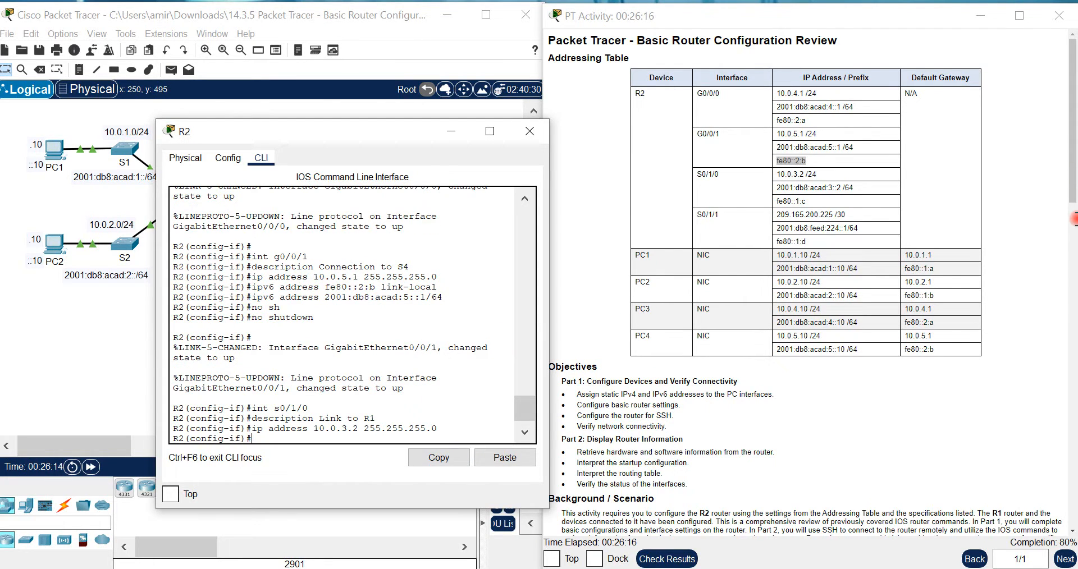
Assign S0/1/0 the IPv6 link-local address fe80::1:c and the global address 2001:db8:acad:3::2/64
left_click(1073, 210)
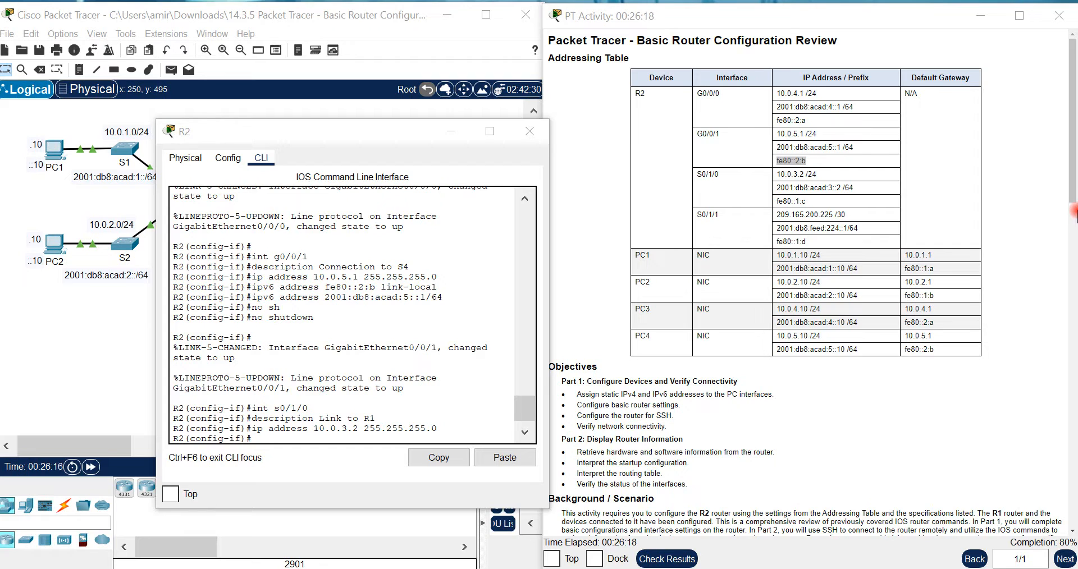
right_click(406, 443)
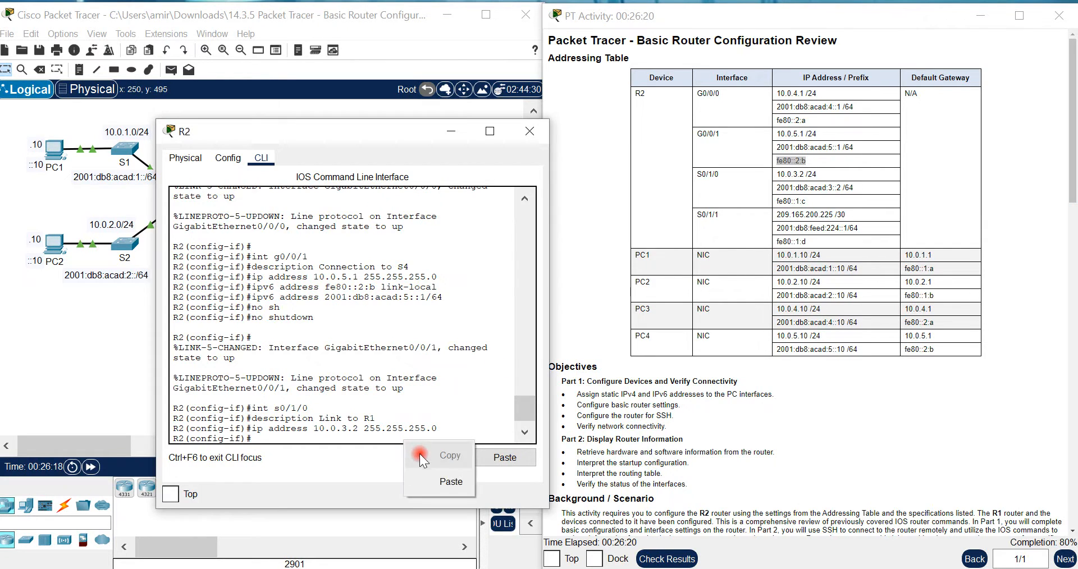
left_click(443, 481)
key("Return")
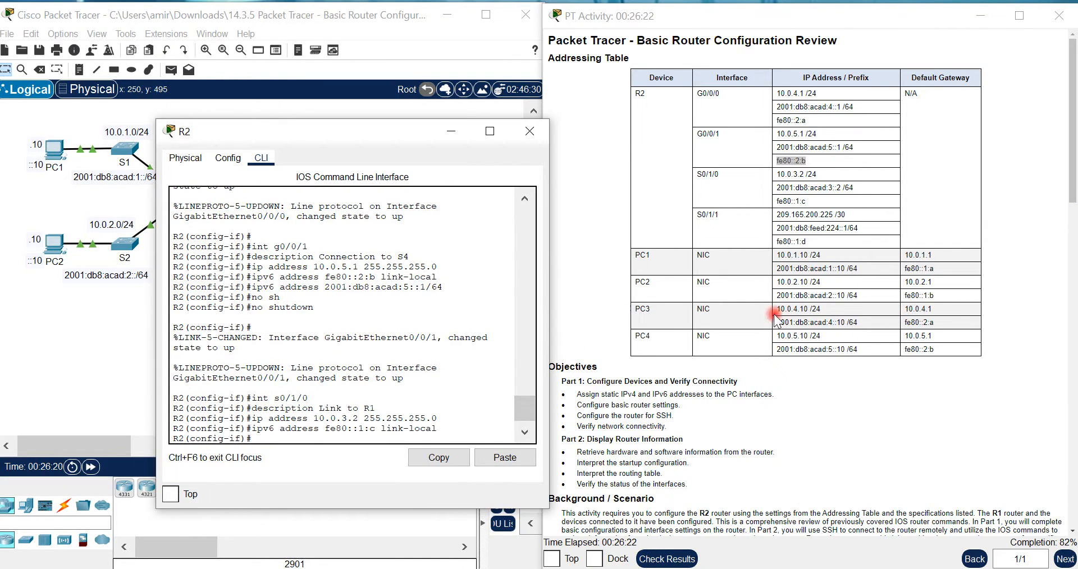
left_click(1074, 221)
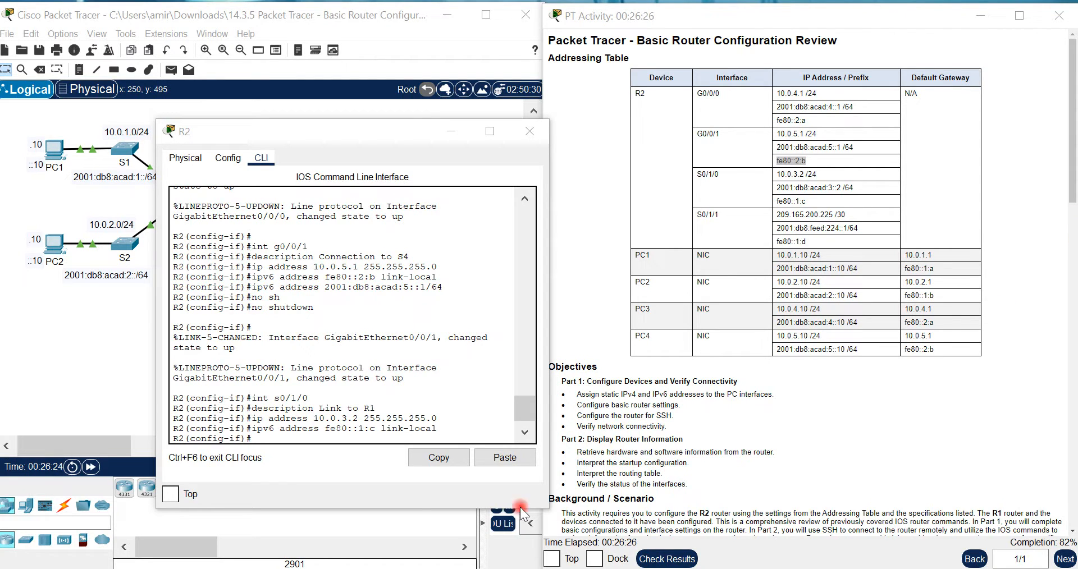
right_click(388, 463)
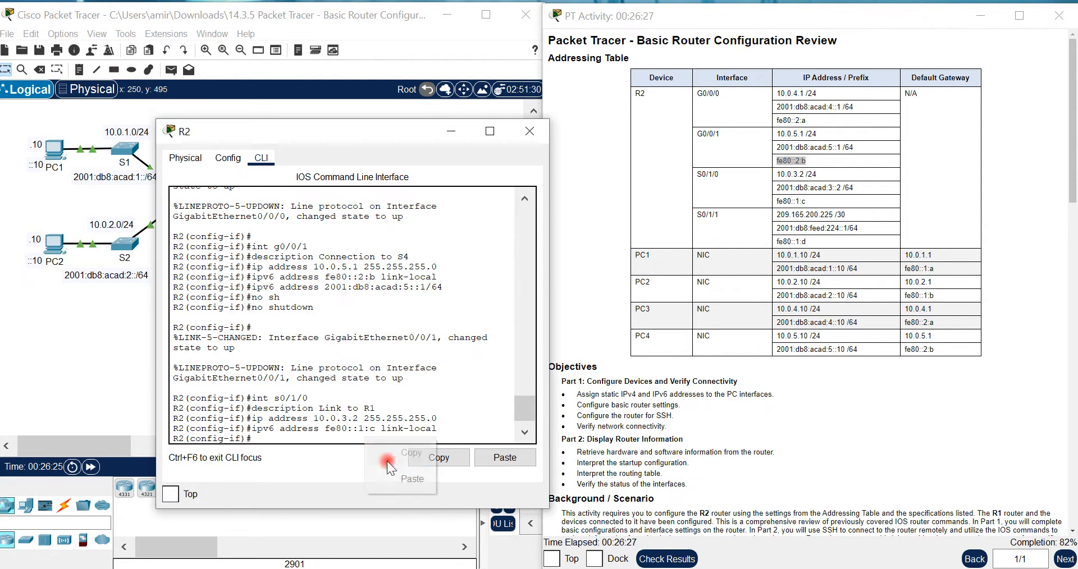
left_click(479, 457)
key("Return")
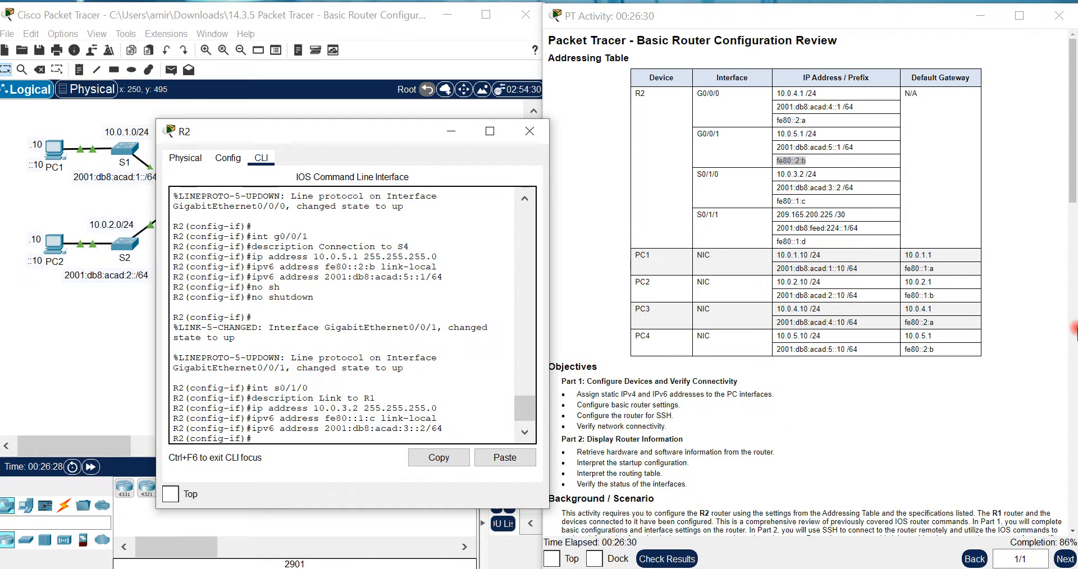
Activate interface S0/1/0 with no shutdown
left_click(1074, 232)
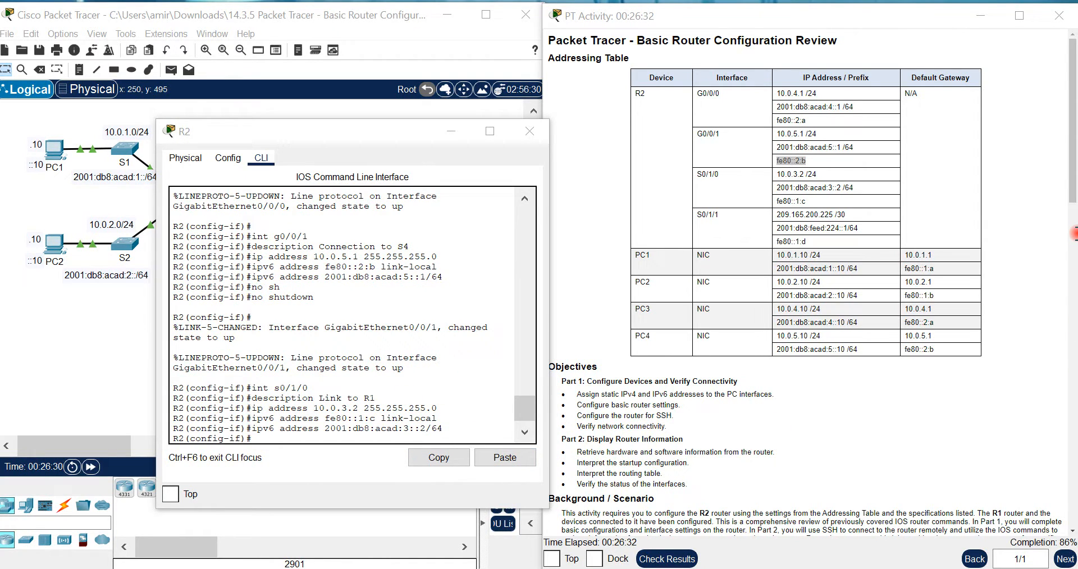
right_click(292, 439)
left_click(312, 454)
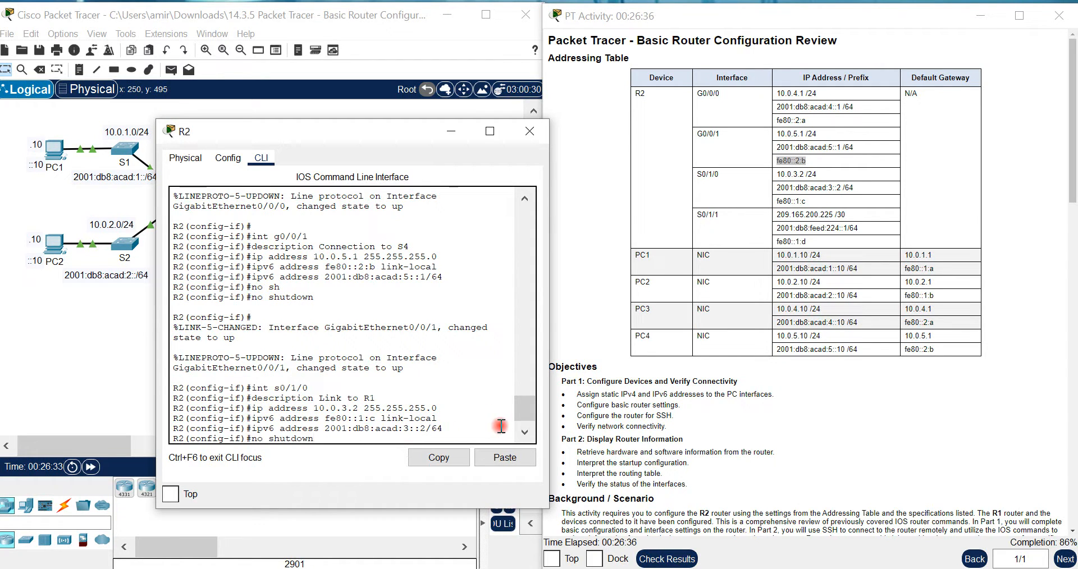
left_click_drag(319, 133, 515, 209)
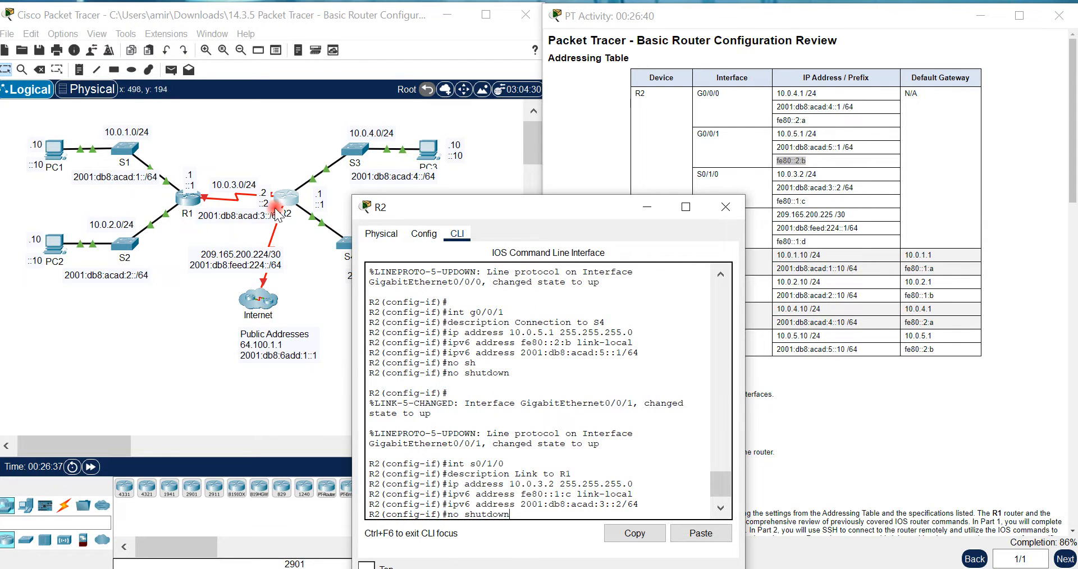
left_click_drag(429, 211, 242, 141)
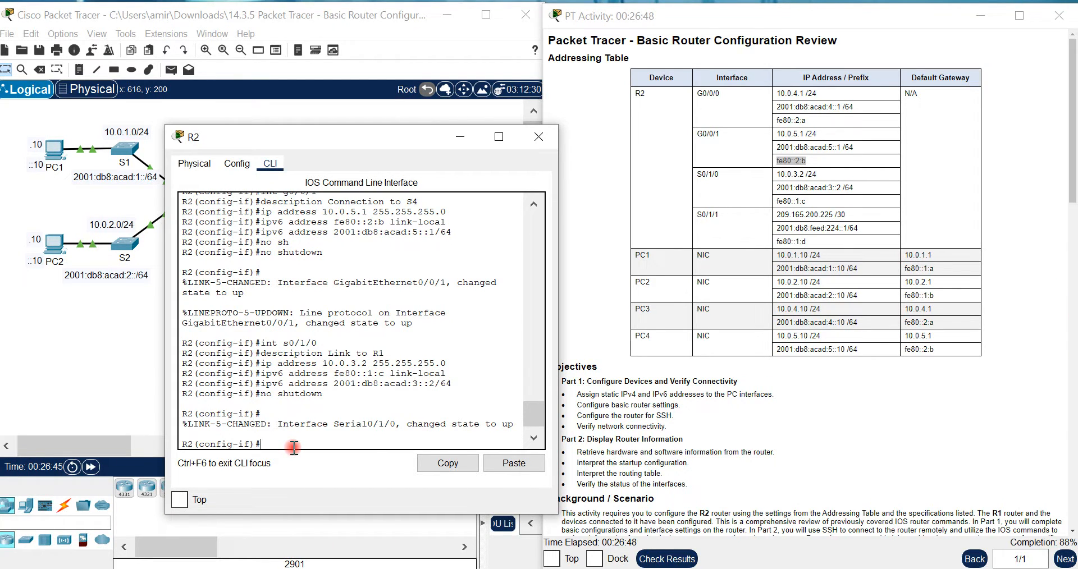
Enter interface S0/1/1 and give it the description Link to Internet
type("t")
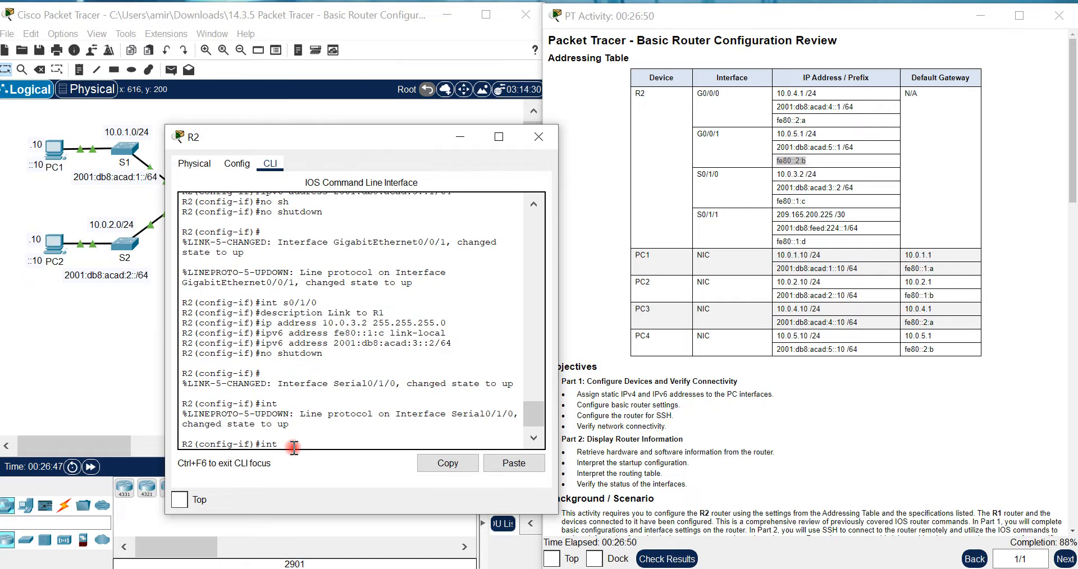
key("BackSpace")
key("BackSpace")
key("BackSpace")
key("Up")
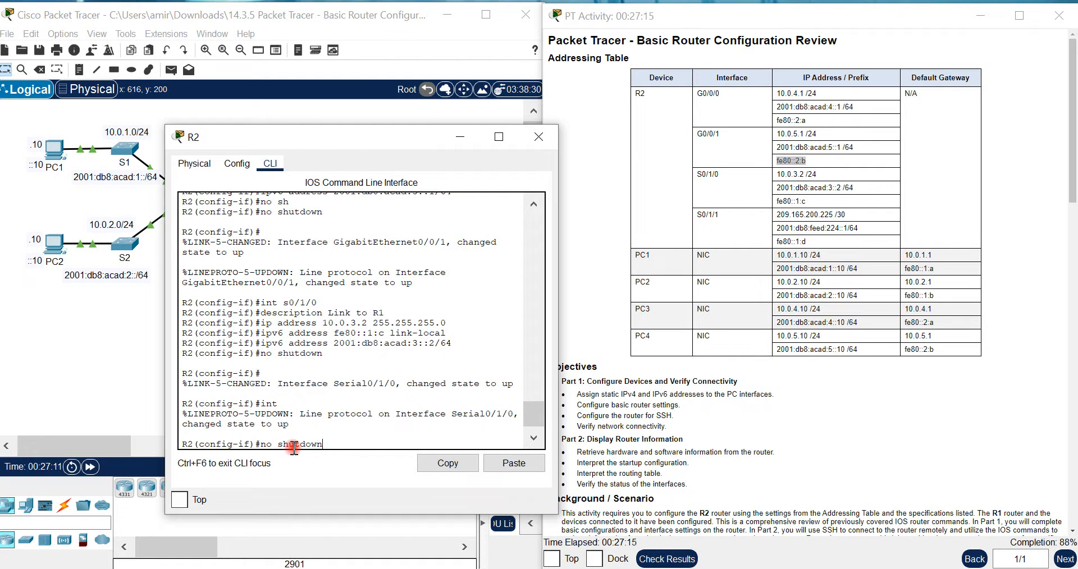
key("Up")
key("Up")
key("Up")
key("Up")
key("Up")
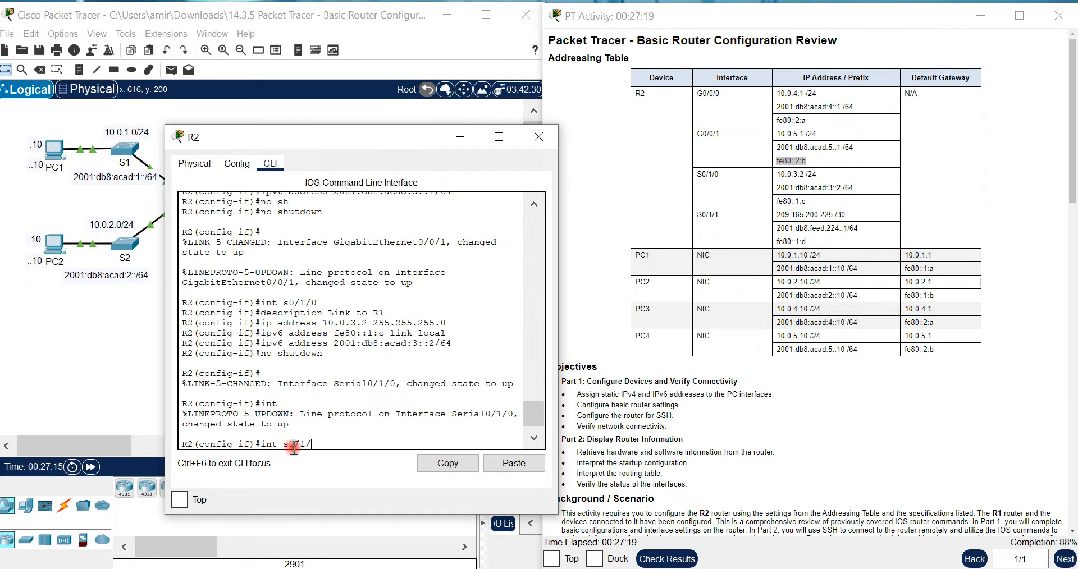
key("Return")
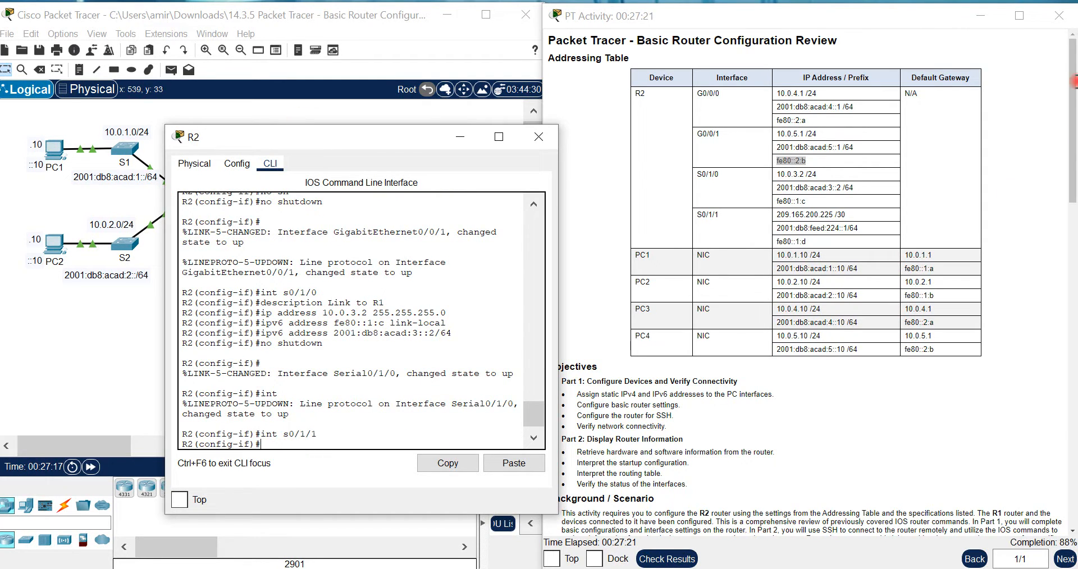
left_click(1074, 263)
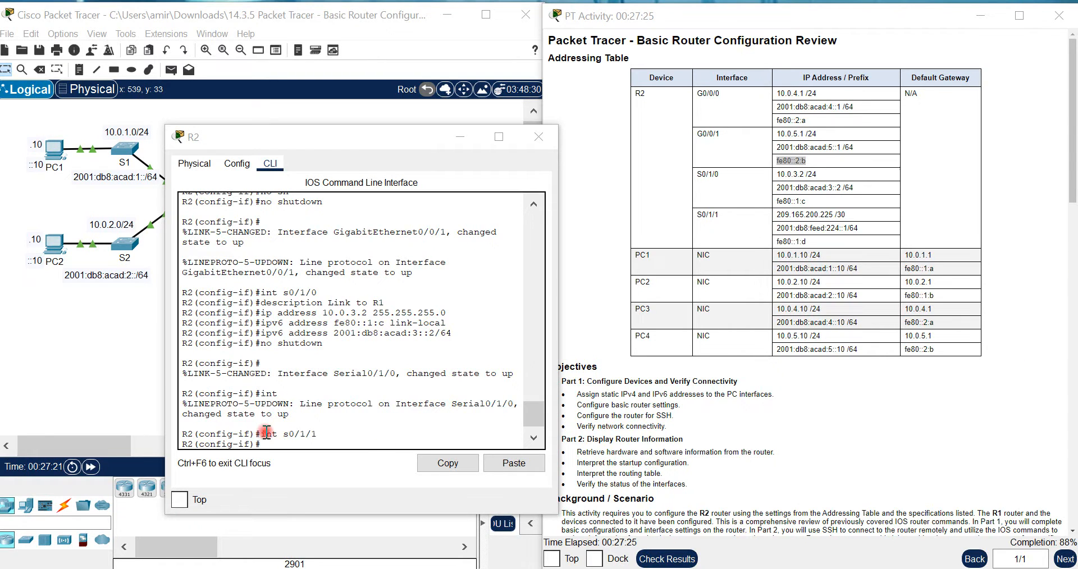
right_click(295, 446)
left_click(342, 484)
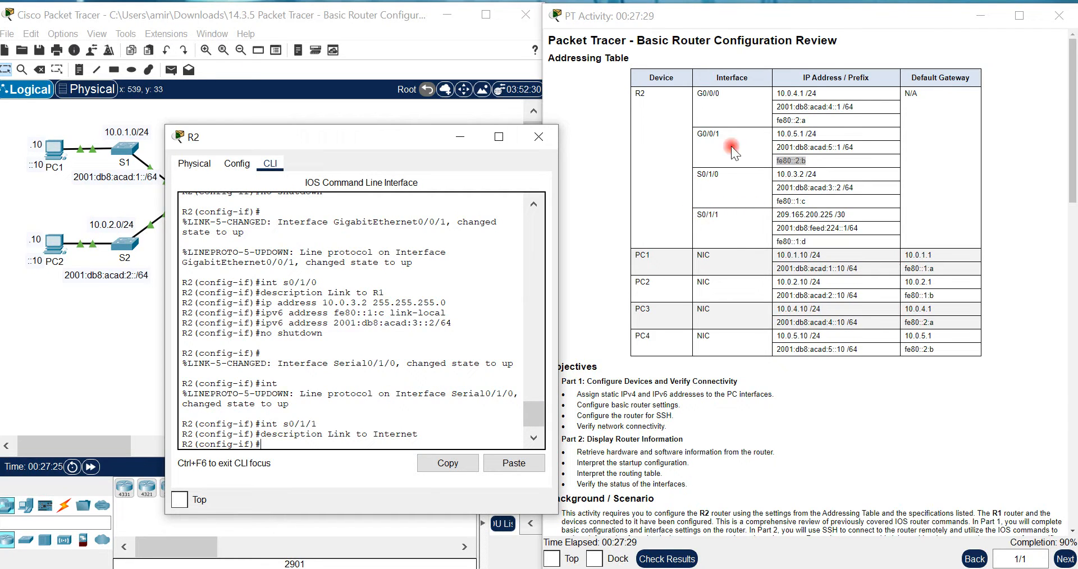
Assign S0/1/1 the IPv4 address 209.165.200.225 with mask 255.255.255.252
left_click(1075, 273)
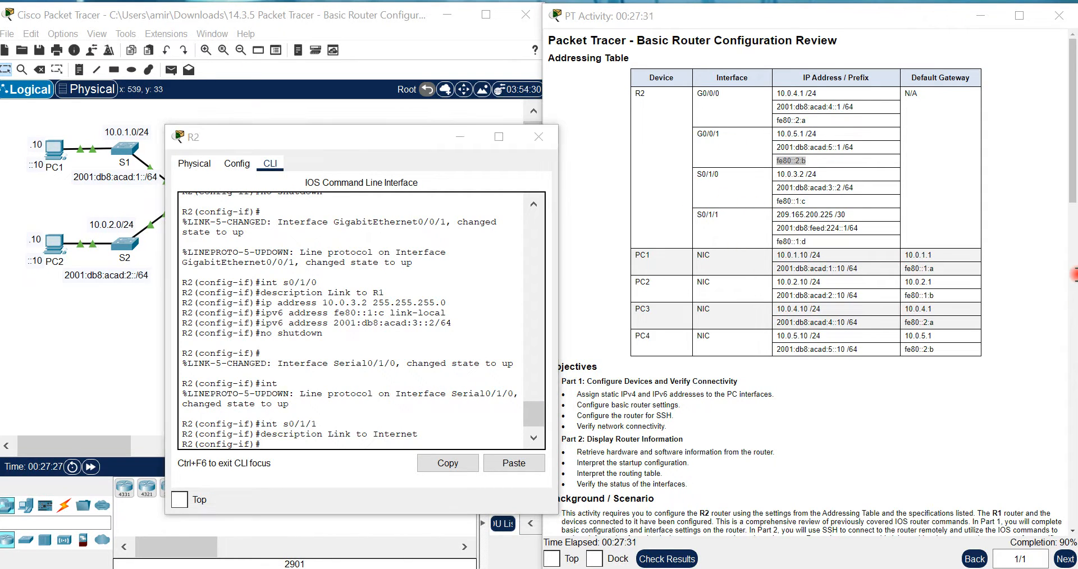
right_click(294, 437)
left_click(336, 482)
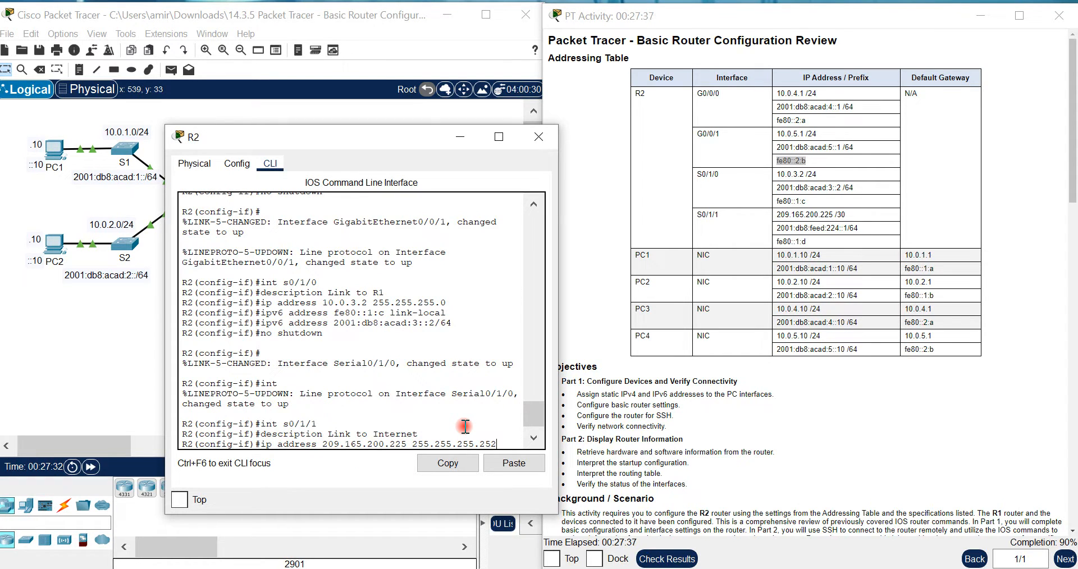
key("Return")
left_click_drag(349, 137, 572, 204)
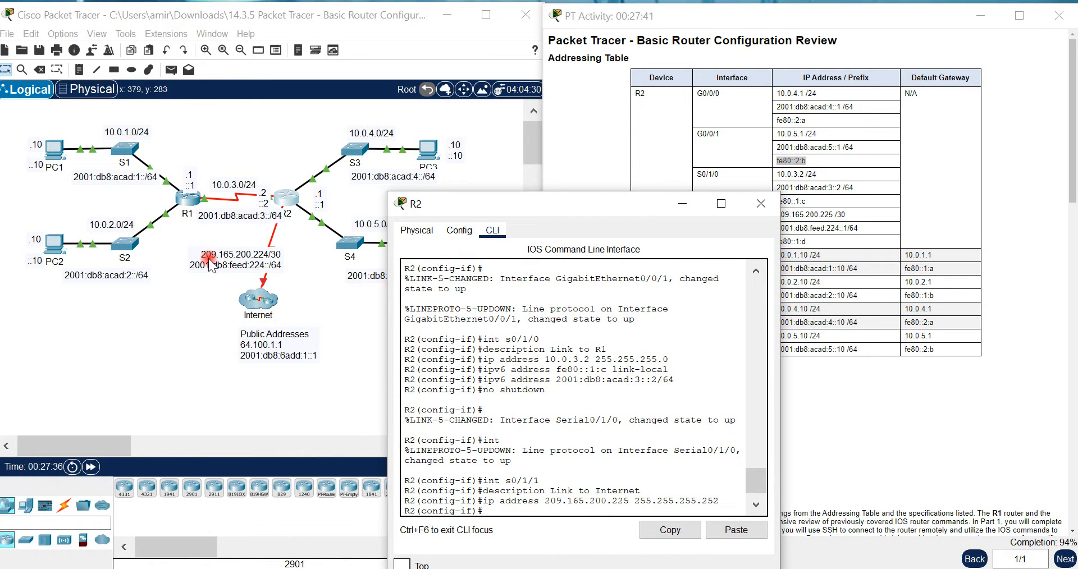
left_click_drag(538, 199, 357, 95)
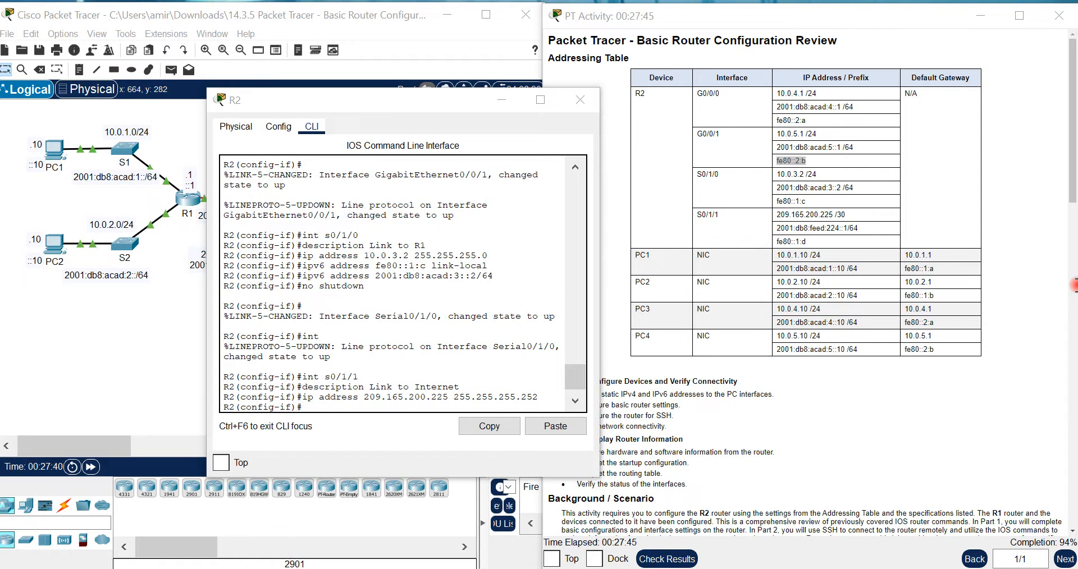
Assign S0/1/1 the IPv6 link-local address fe80::1:d
right_click(391, 414)
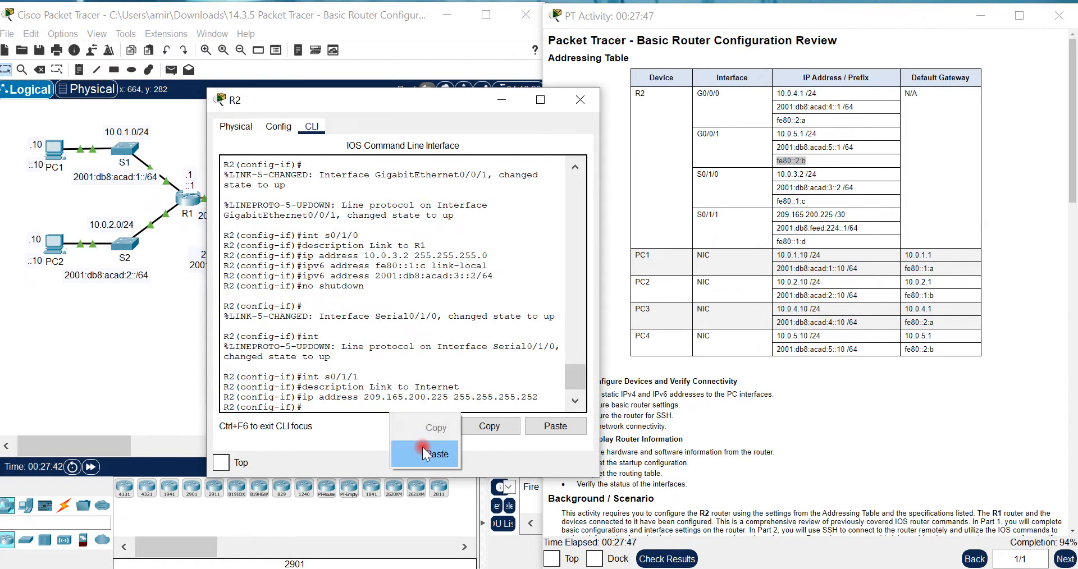
left_click(424, 454)
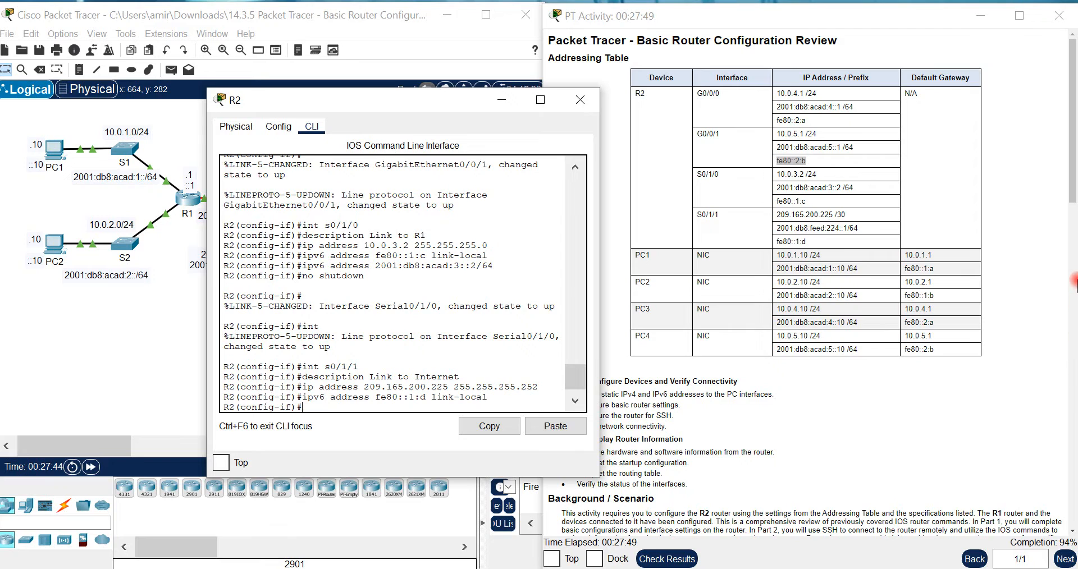
left_click(1077, 301)
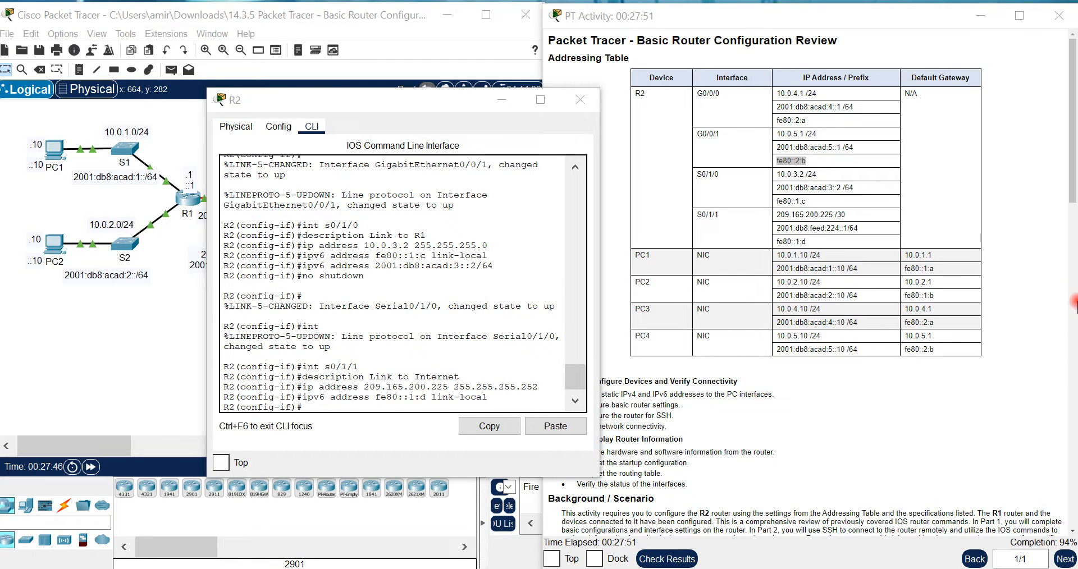
Assign S0/1/1 the IPv6 global address 2001:db8:feed:224::1/64
right_click(463, 413)
left_click(497, 453)
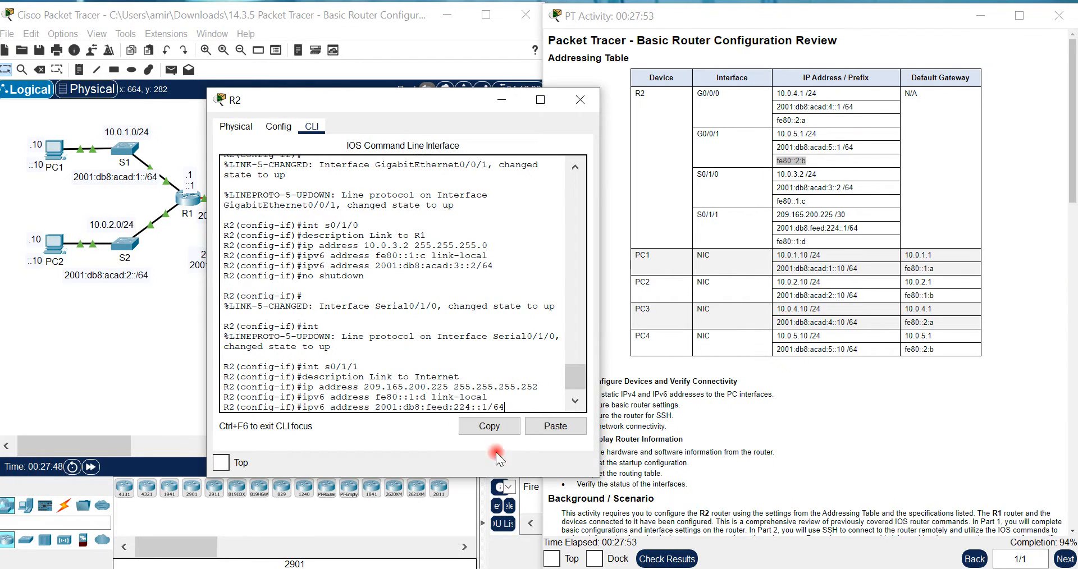
key("Return")
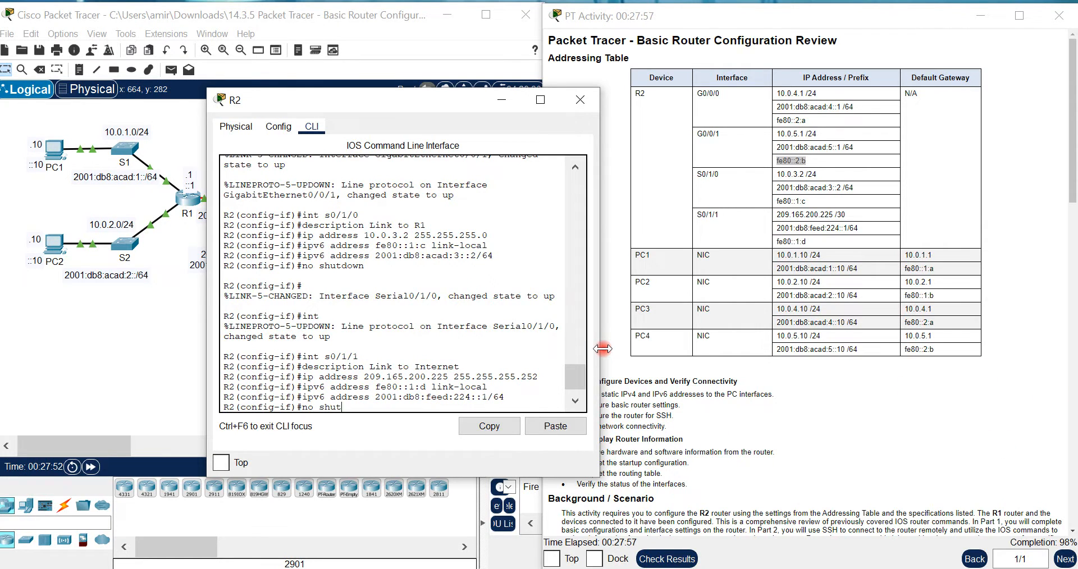
Activate interface S0/1/1 with no shutdown and save the configuration with do wr
type("no shut")
key("Return")
type("do w")
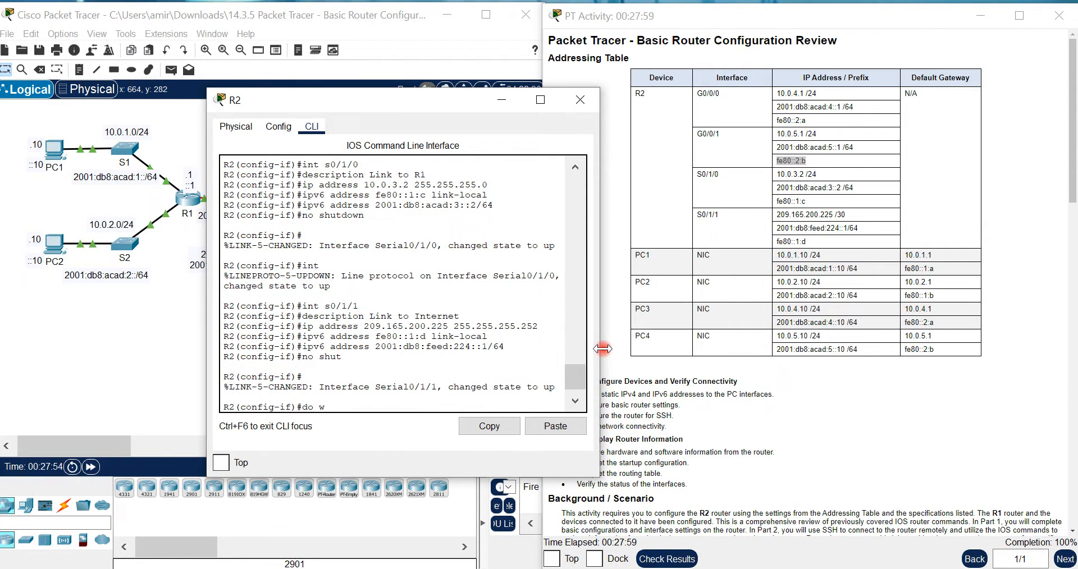
type("r")
key("Return")
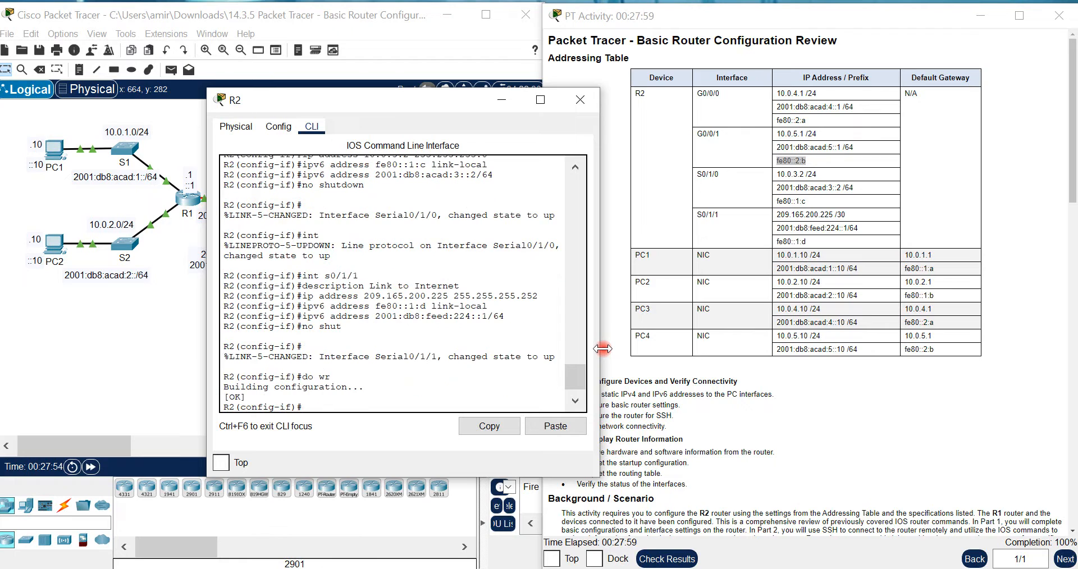
left_click(499, 106)
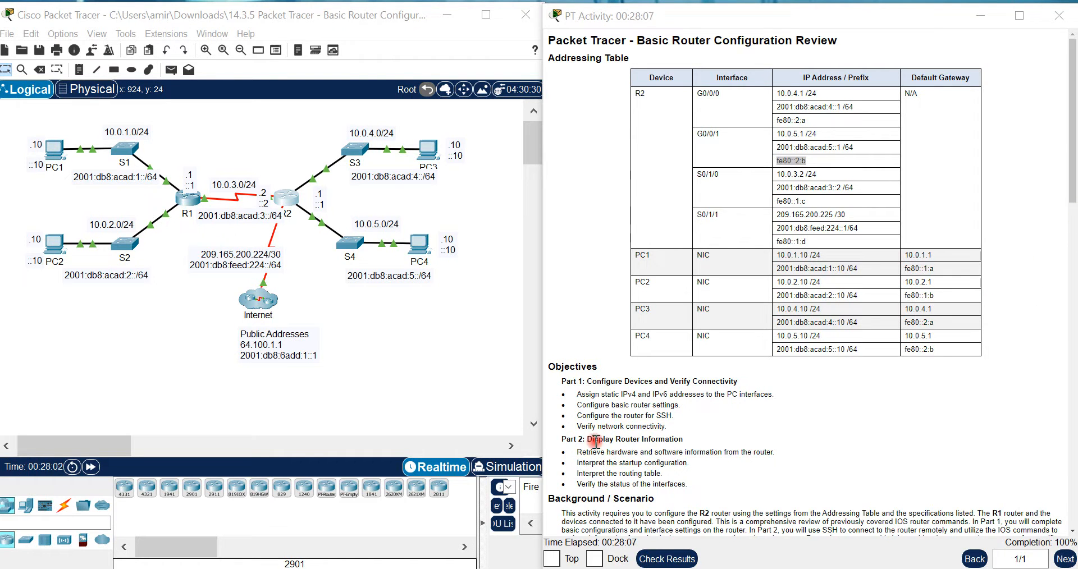
Copy R2's running configuration to the startup configuration with do copy r st, accepting the default filename
scroll(666, 381, "down", 1)
scroll(667, 379, "down", 8)
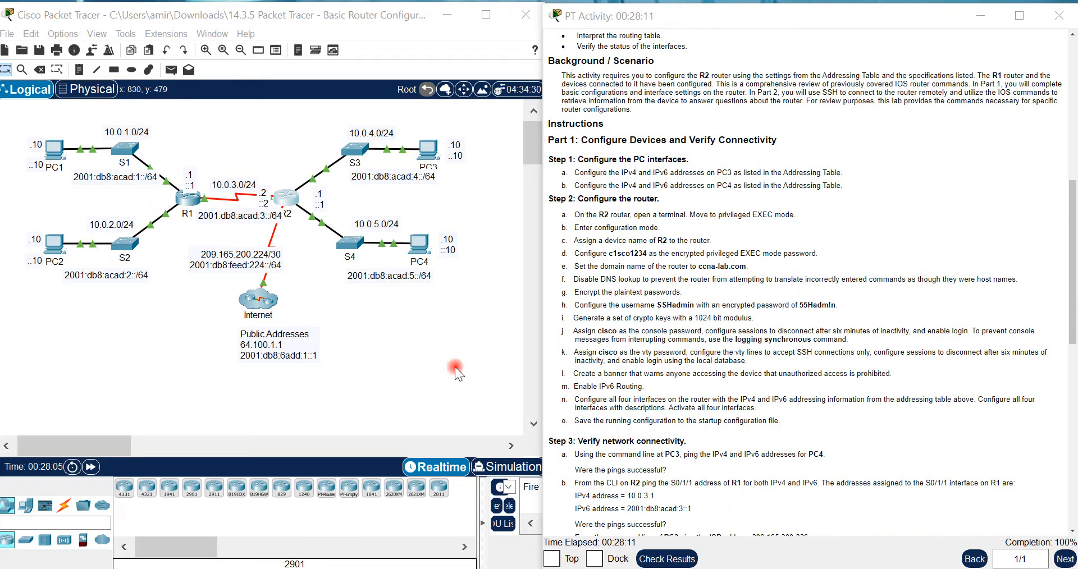
left_click(283, 197)
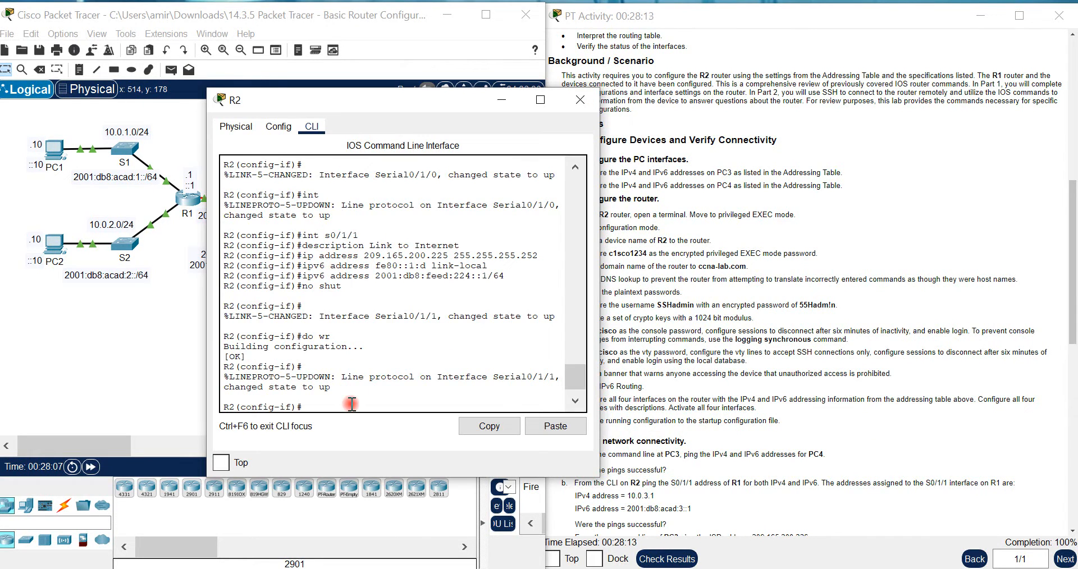
type("do copy r st")
key("Return")
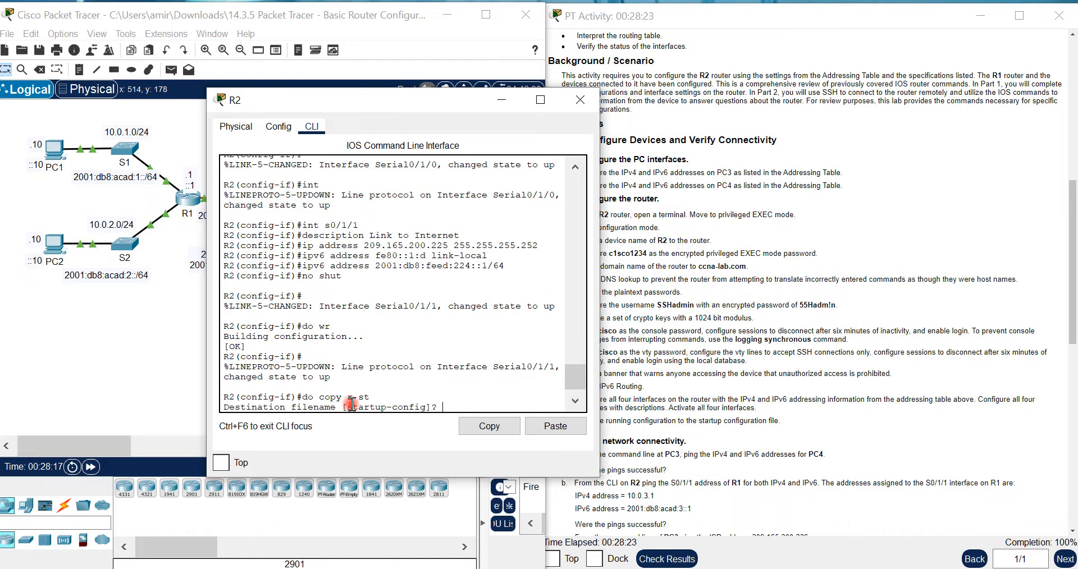
key("Return")
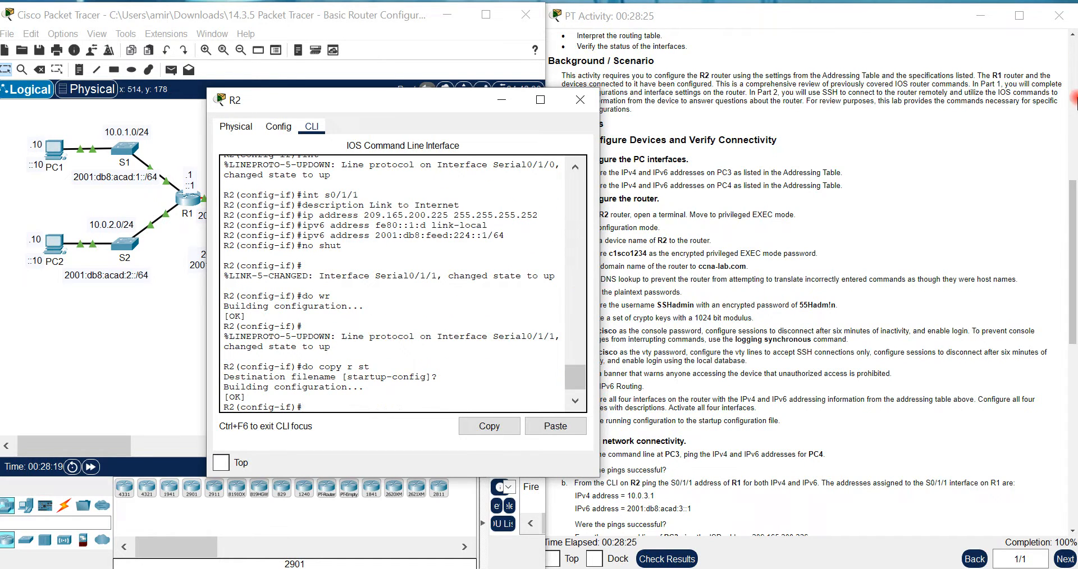
Copy PC4's IPv4 address 10.0.5.10 from its IP configuration
left_click_drag(422, 100, 317, 84)
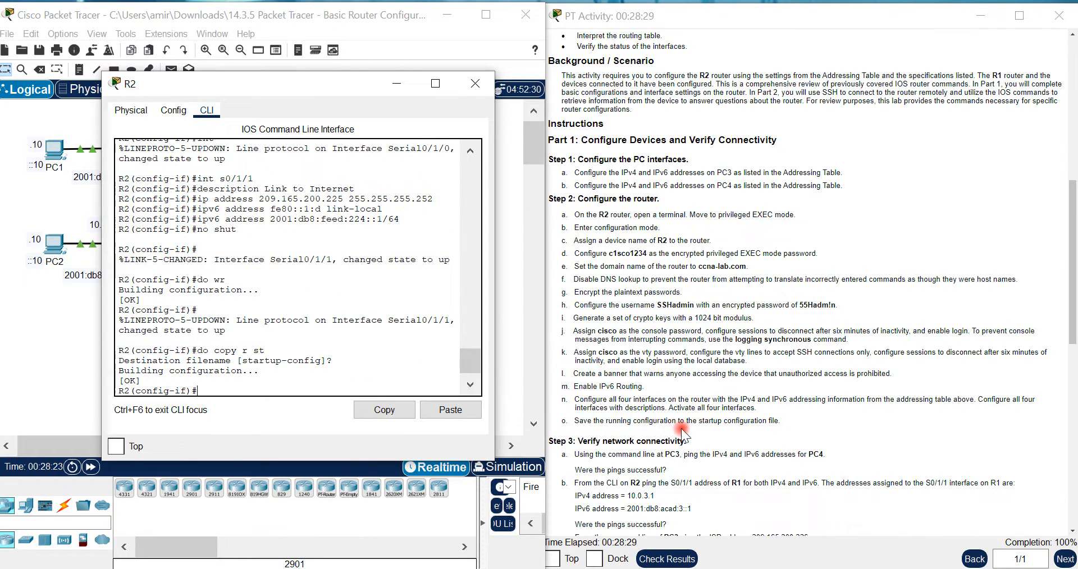
scroll(676, 427, "down", 2)
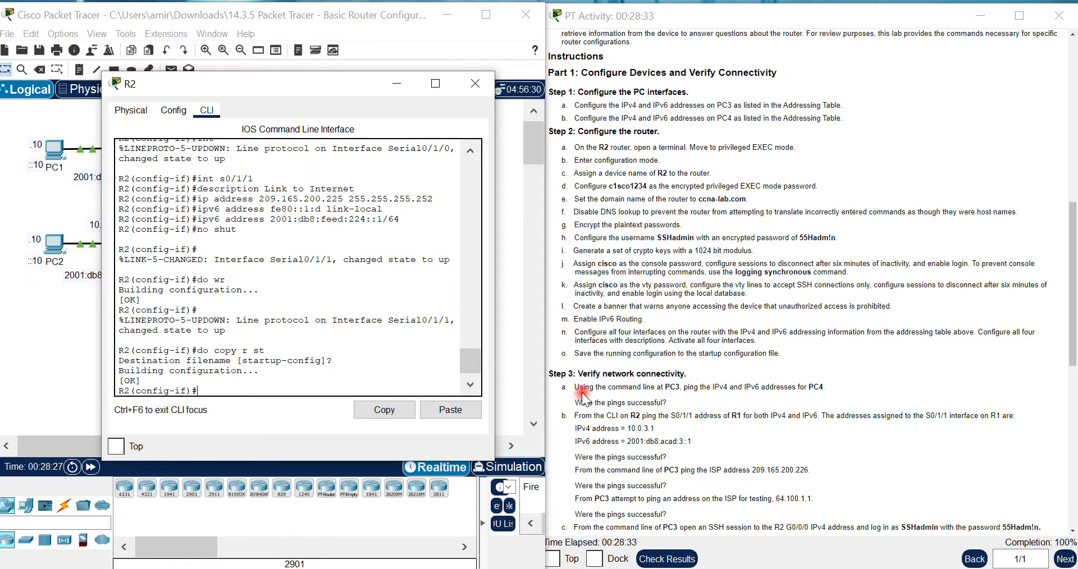
scroll(584, 385, "down", 1)
scroll(584, 386, "down", 4)
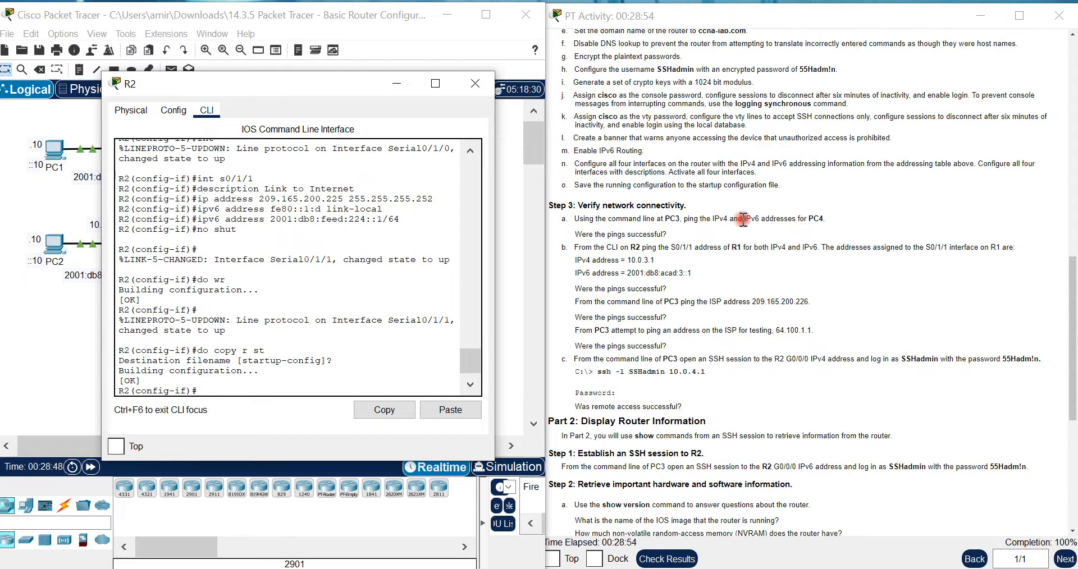
left_click(475, 83)
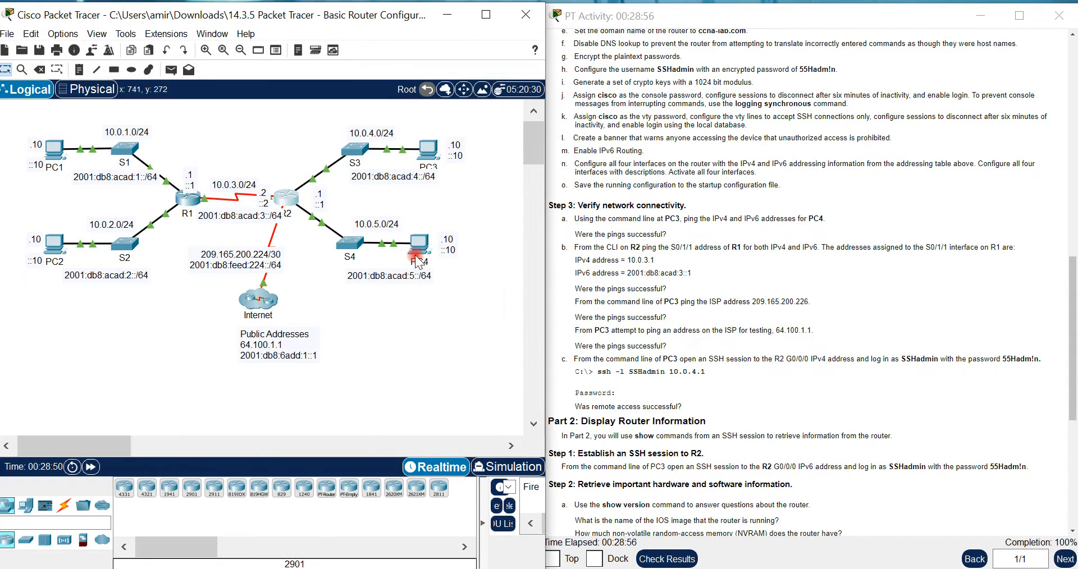
left_click(417, 262)
left_click(410, 191)
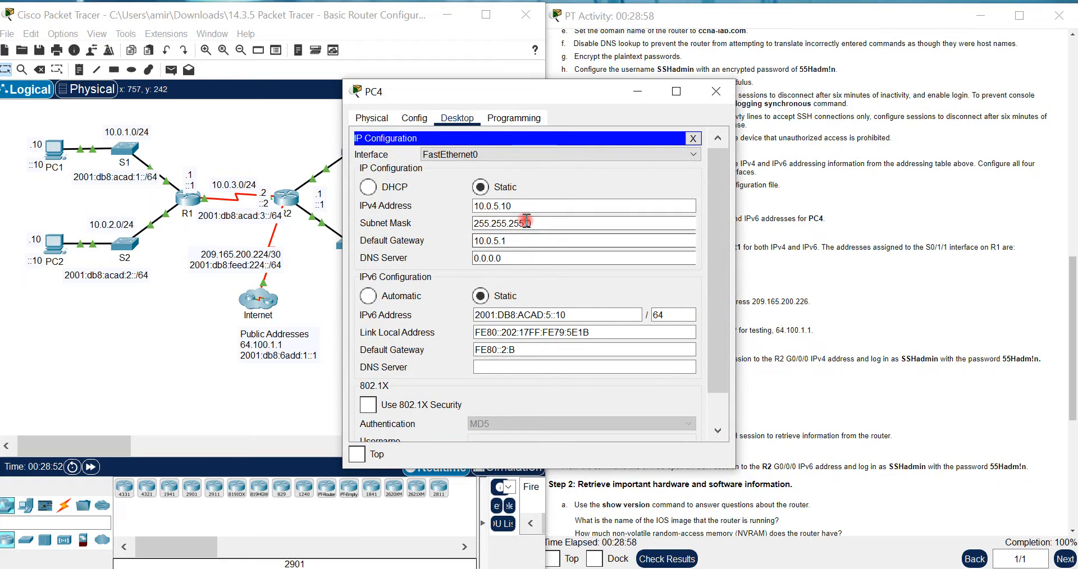
left_click_drag(514, 206, 472, 205)
right_click(495, 207)
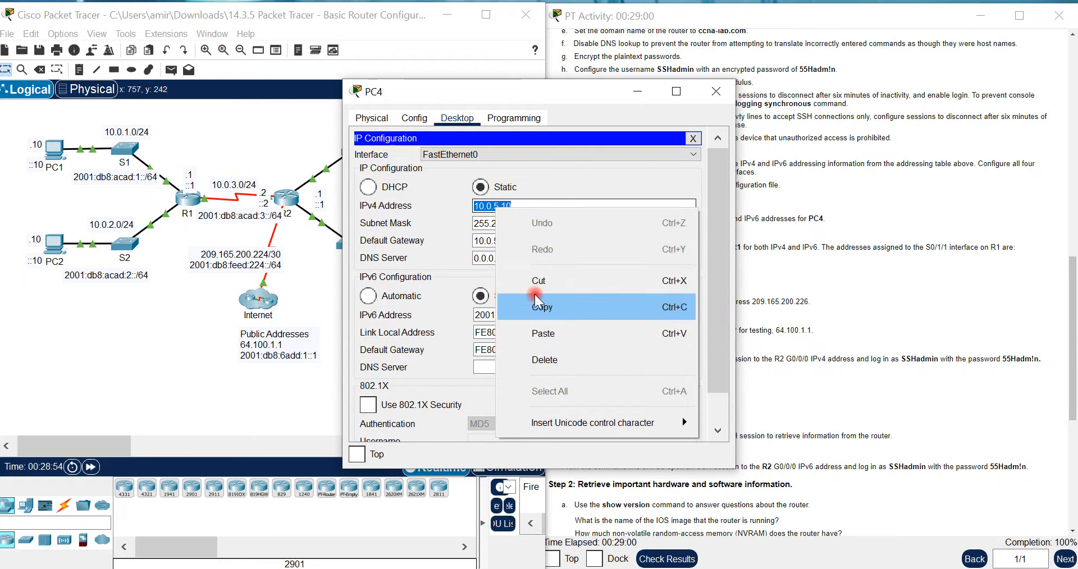
left_click(537, 306)
left_click(637, 92)
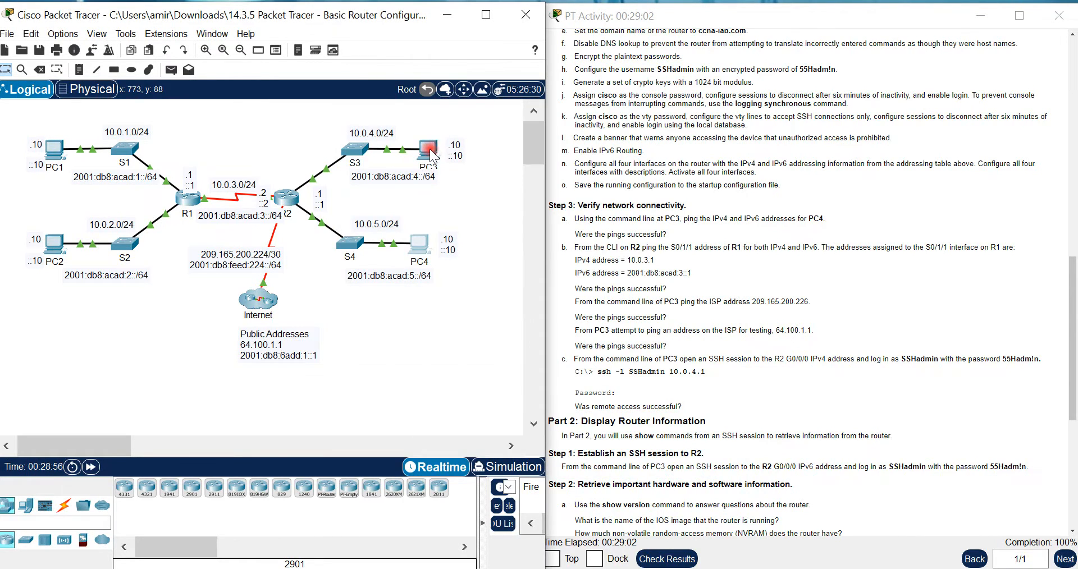
From PC3's command prompt, ping PC4's IPv4 address 10.0.5.10
left_click(431, 149)
left_click(458, 163)
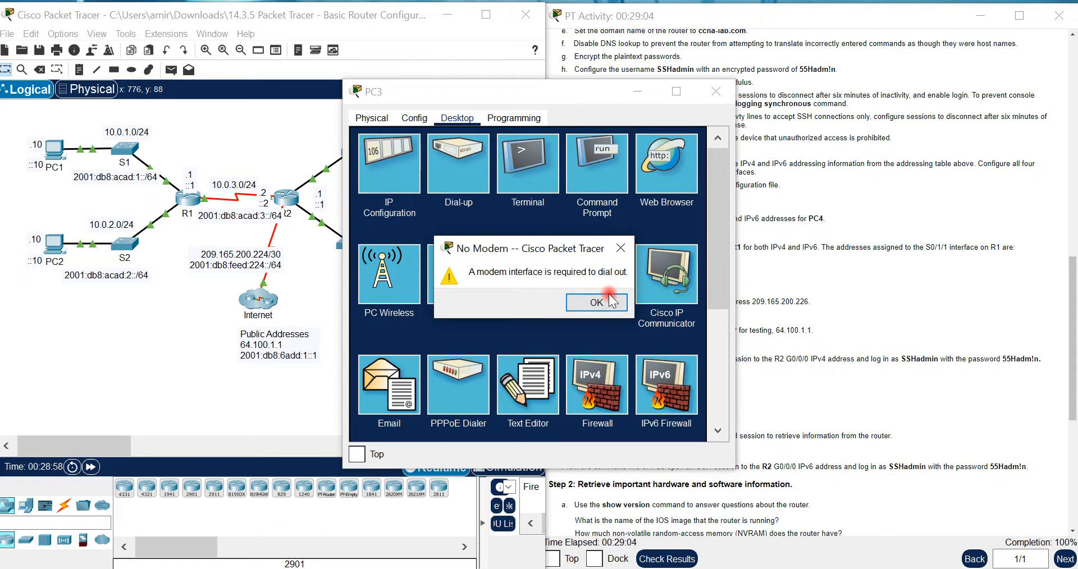
left_click(610, 302)
left_click(592, 176)
type("p")
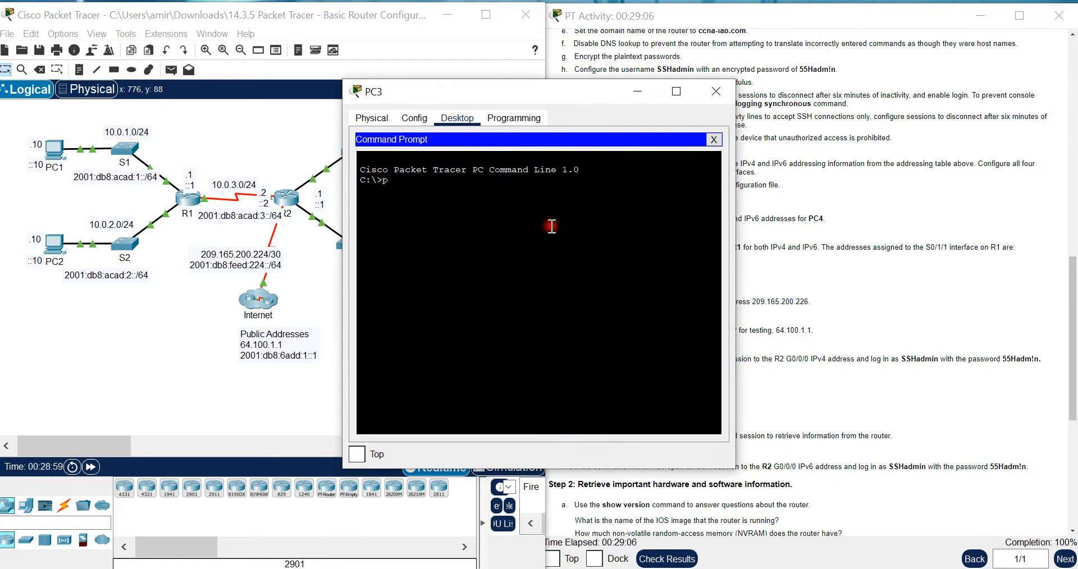
type("ing")
right_click(563, 221)
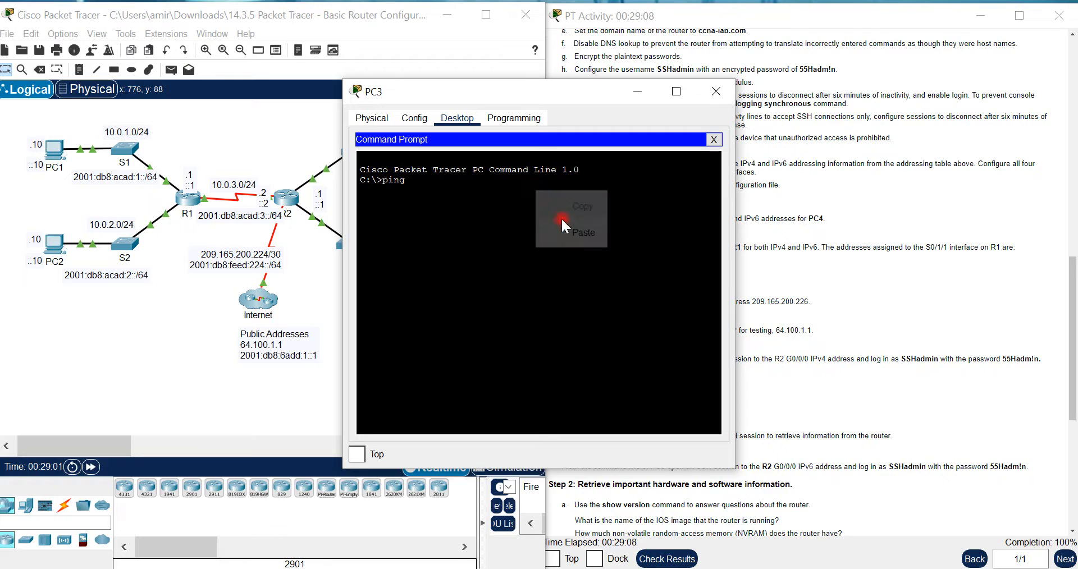
left_click(584, 233)
key("Return")
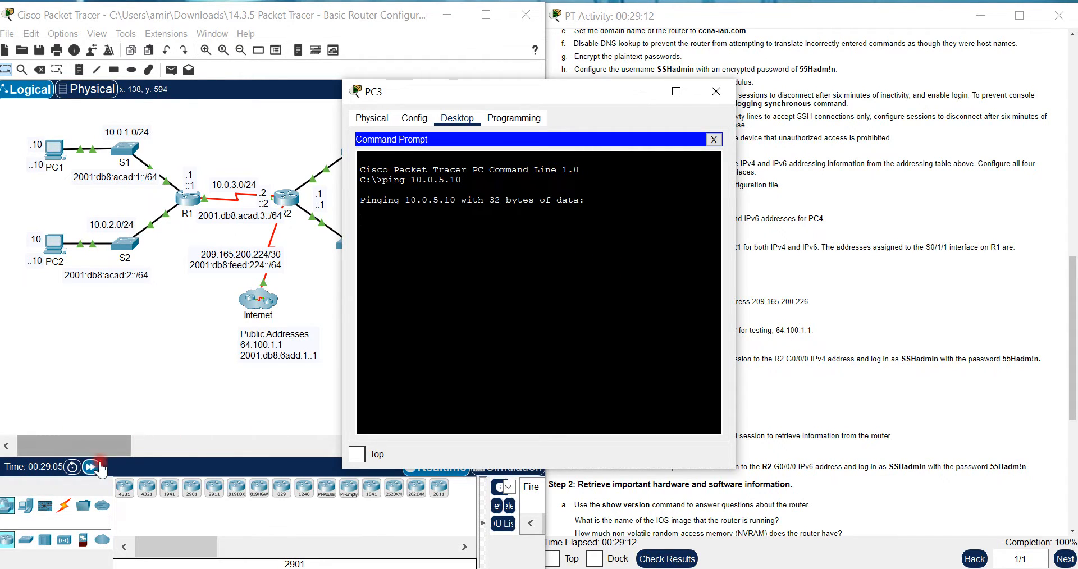
left_click(76, 446)
left_click(574, 401)
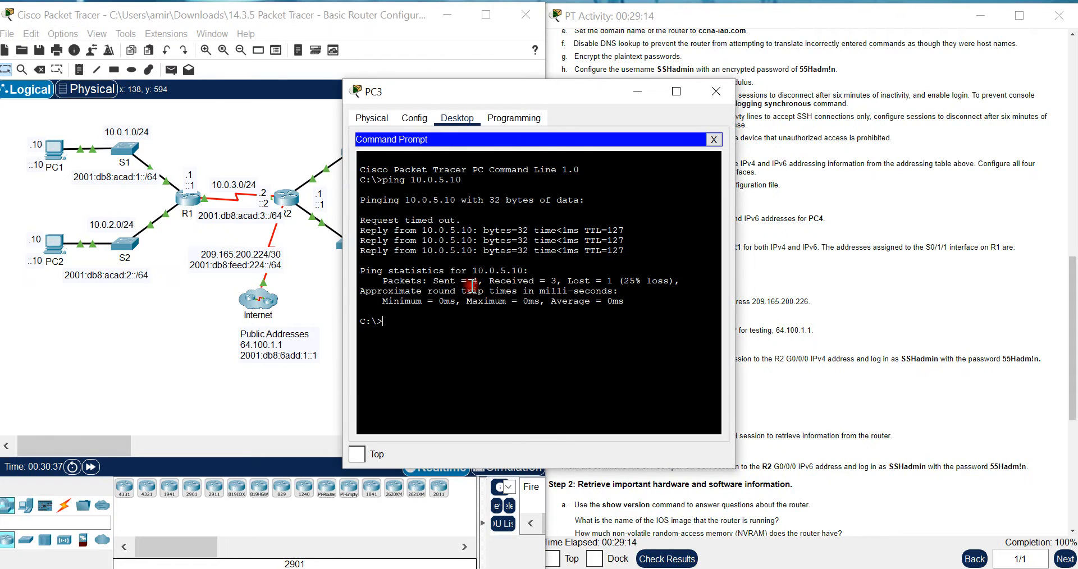
Copy PC4's IPv6 address 2001:DB8:ACAD:5::10 from its IP configuration
left_click(716, 91)
left_click(425, 257)
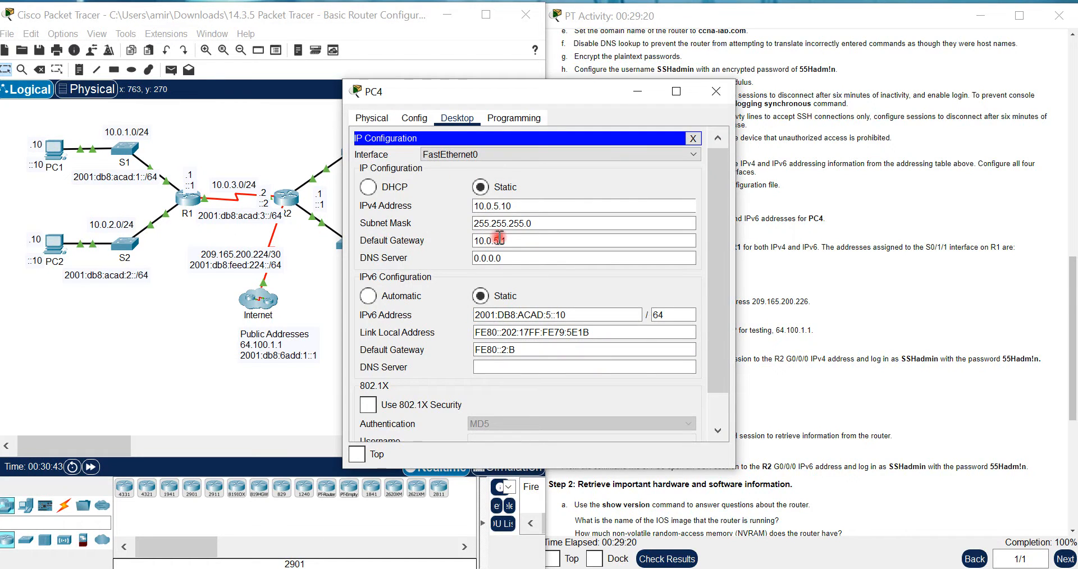
left_click_drag(566, 315, 474, 315)
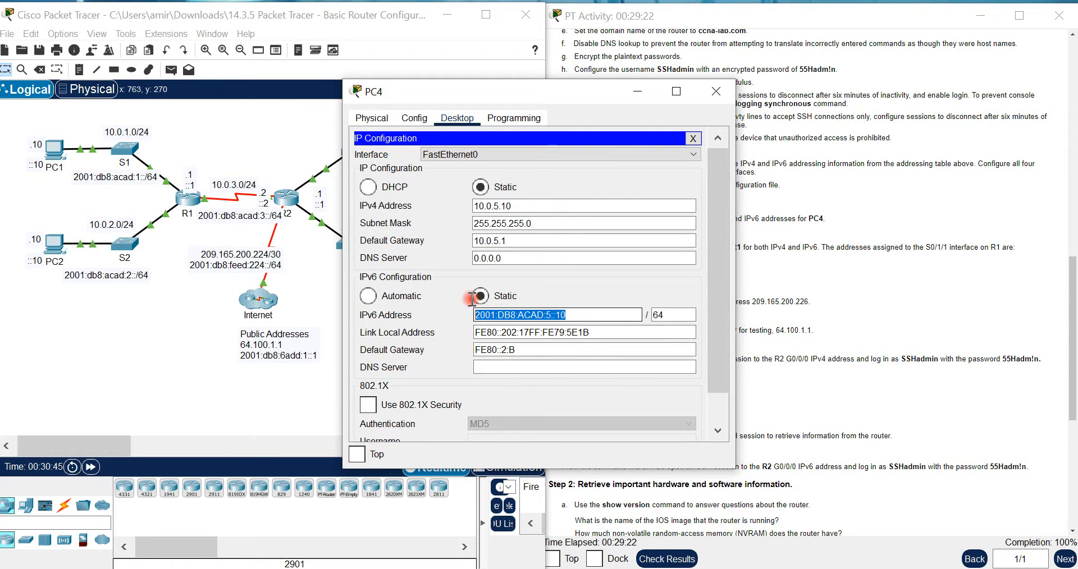
right_click(514, 315)
left_click(559, 413)
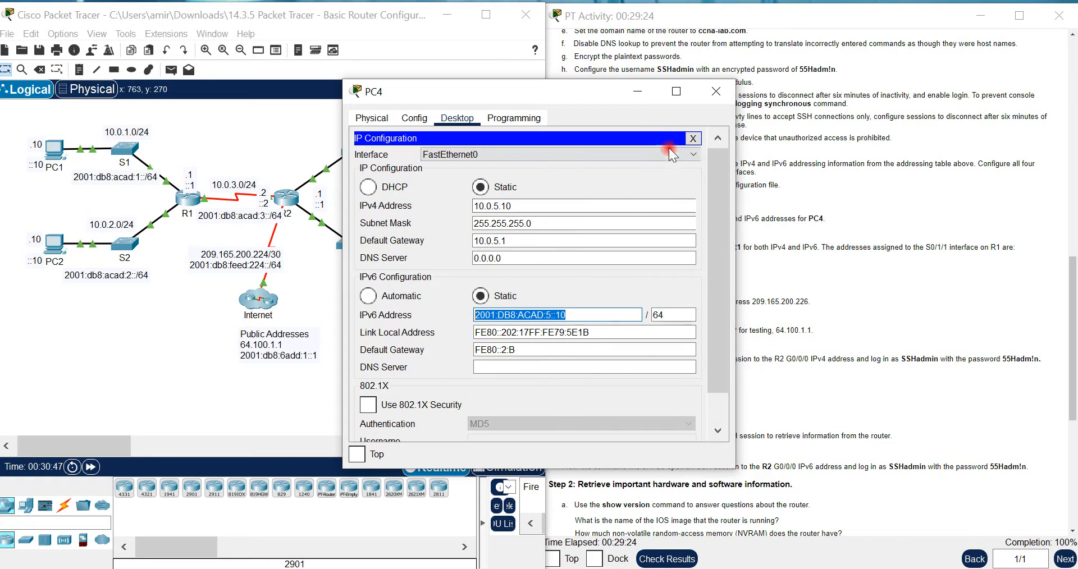
left_click(639, 92)
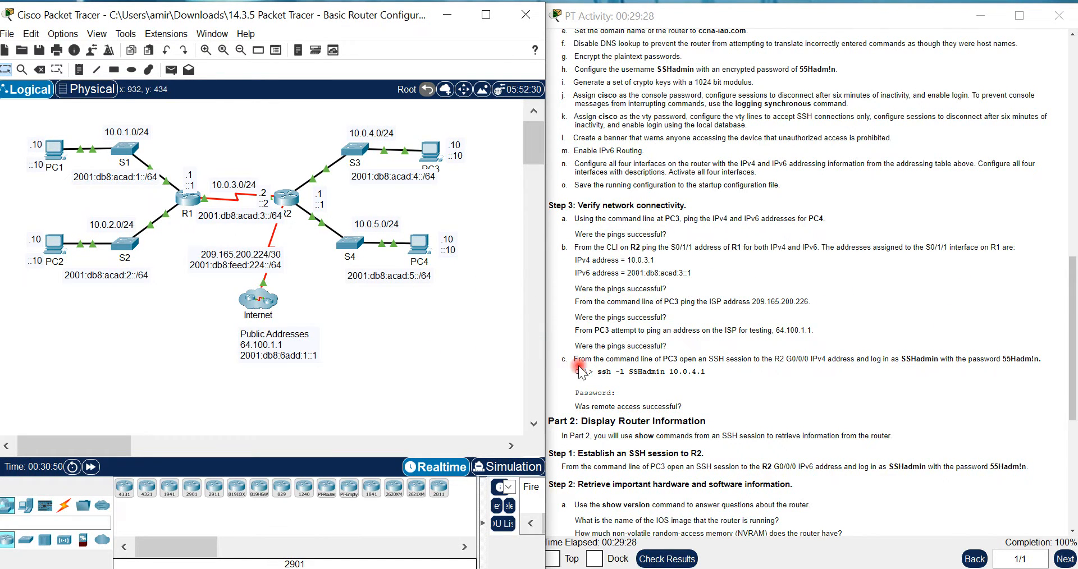
Leave configuration mode on R2 with end
scroll(579, 366, "down", 1)
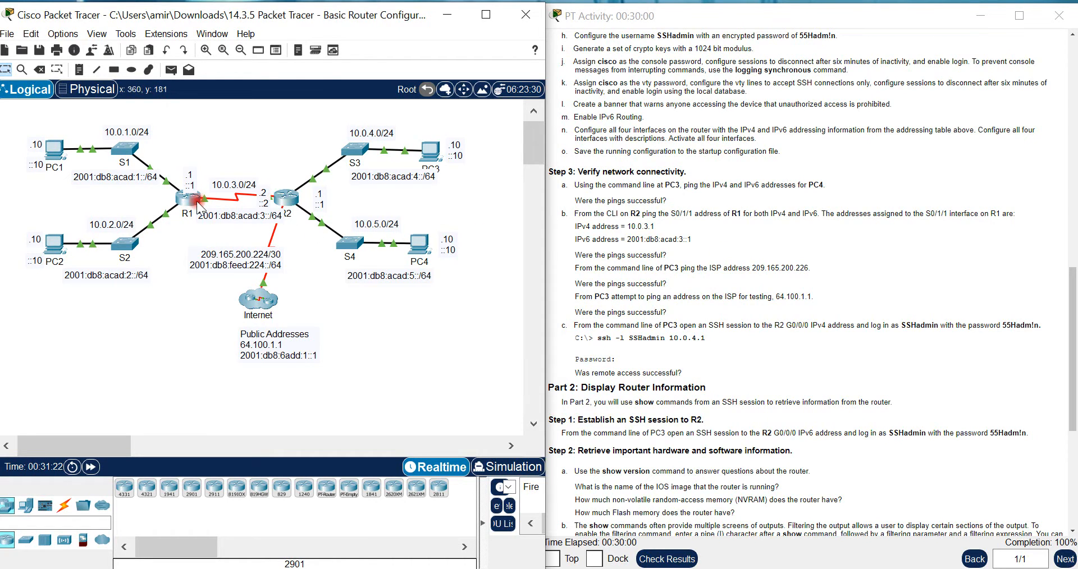
left_click(289, 198)
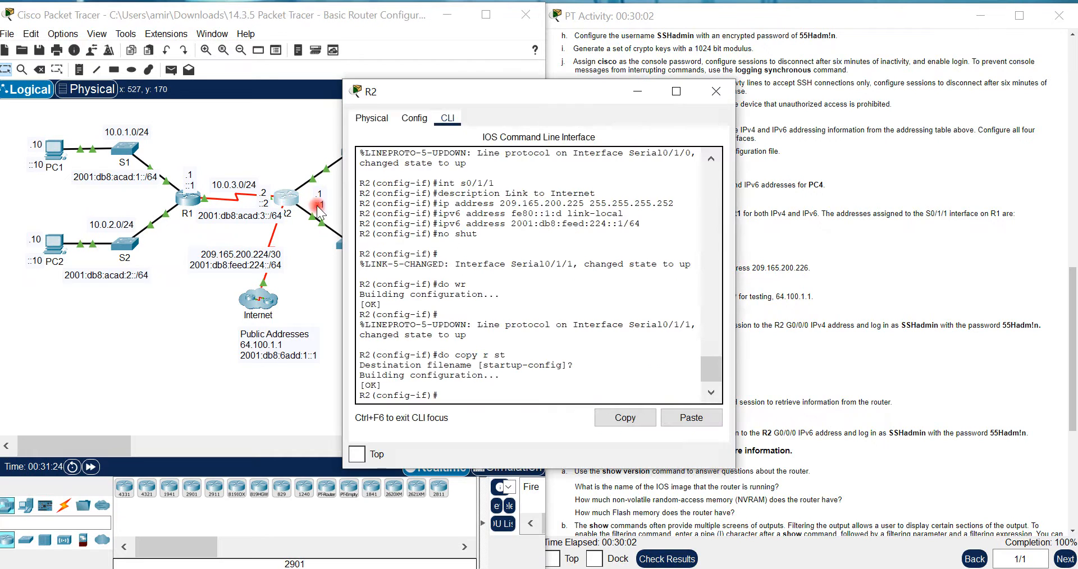
key("Return")
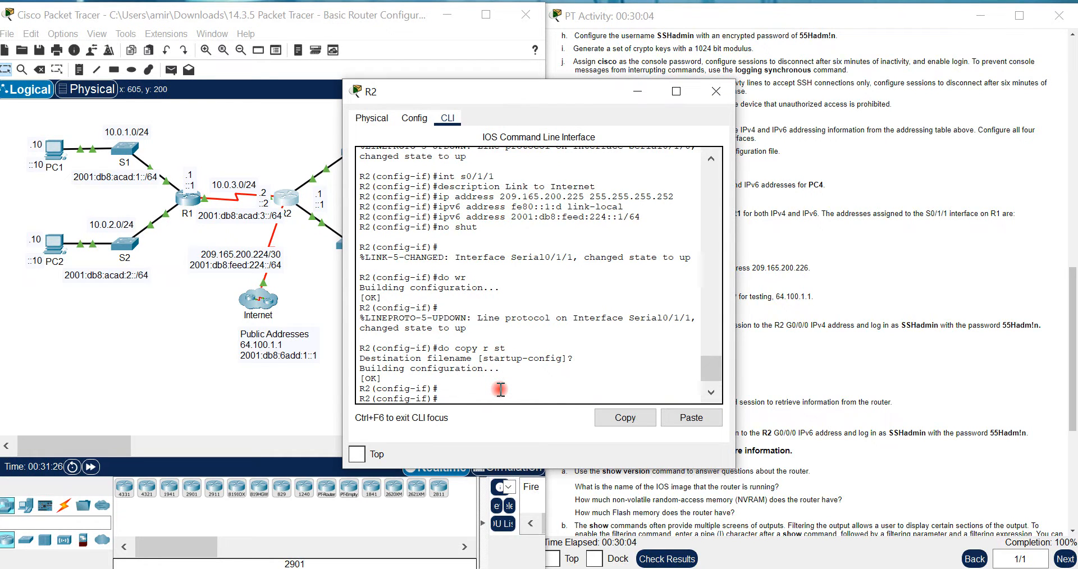
type("end")
key("Return")
key("Return")
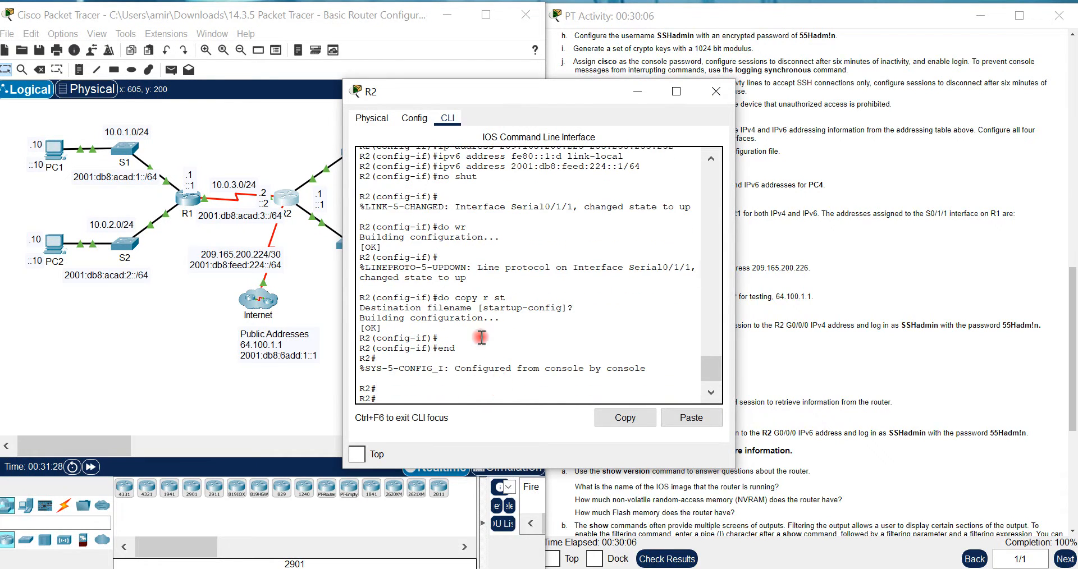
From R2, ping R1's S0/1/1 IPv4 address 10.0.3.1
left_click_drag(589, 87, 337, 76)
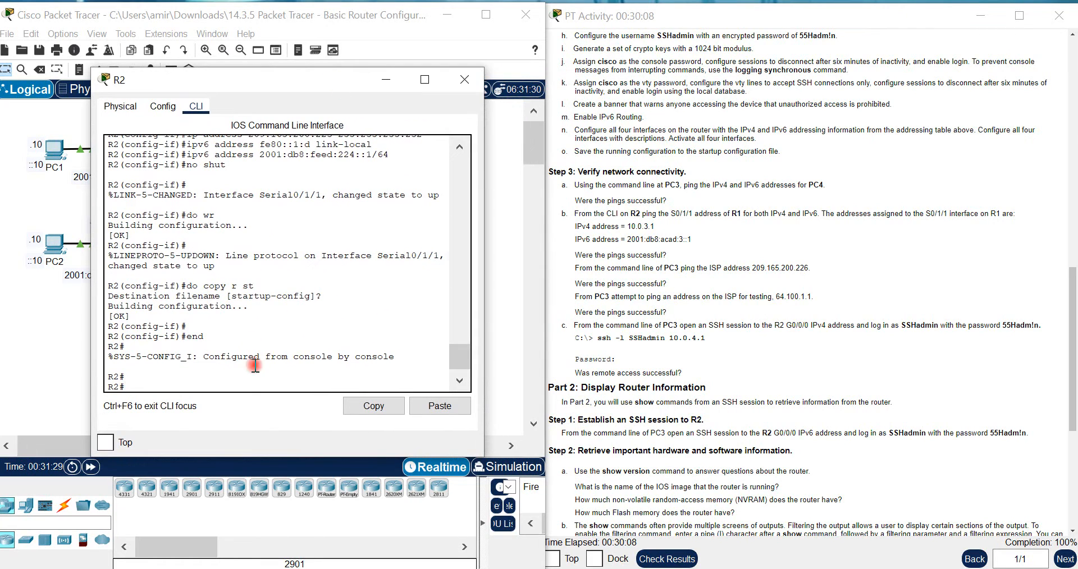
left_click(247, 389)
type("ping")
left_click(650, 228)
double_click(650, 227)
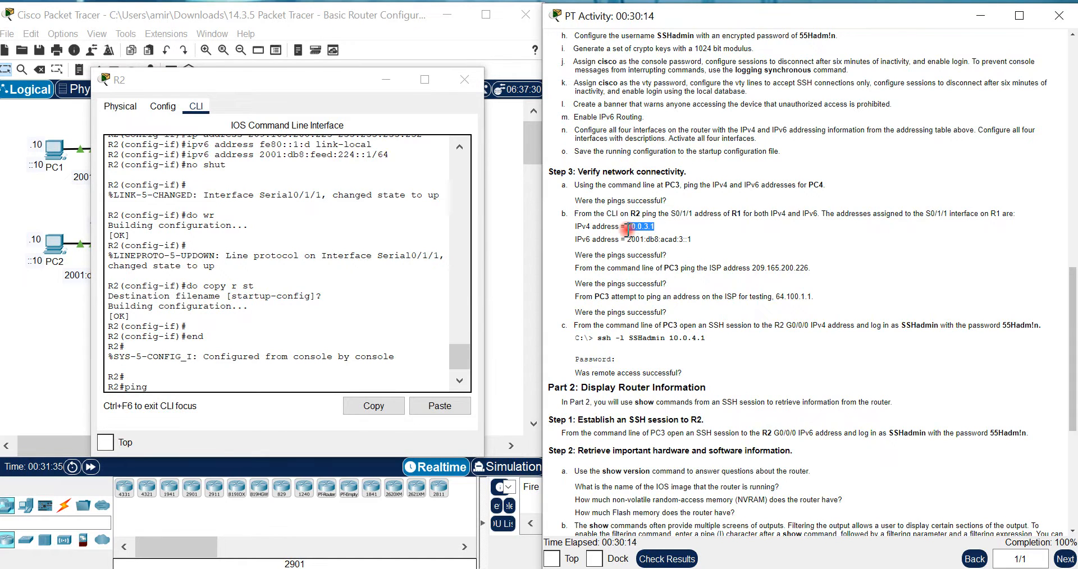
right_click(649, 241)
left_click(649, 242)
right_click(190, 383)
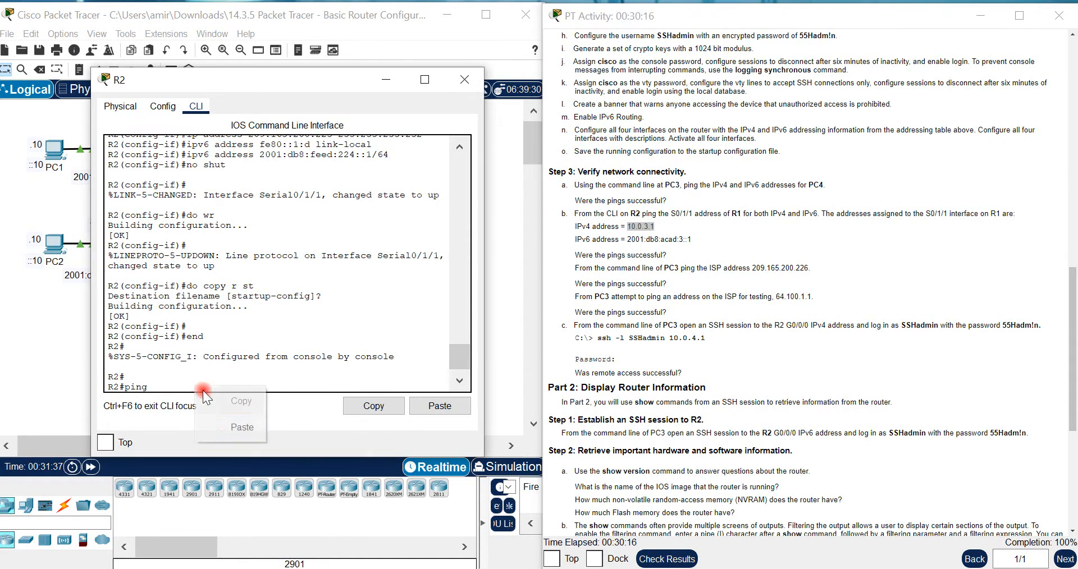
left_click(221, 431)
key("Return")
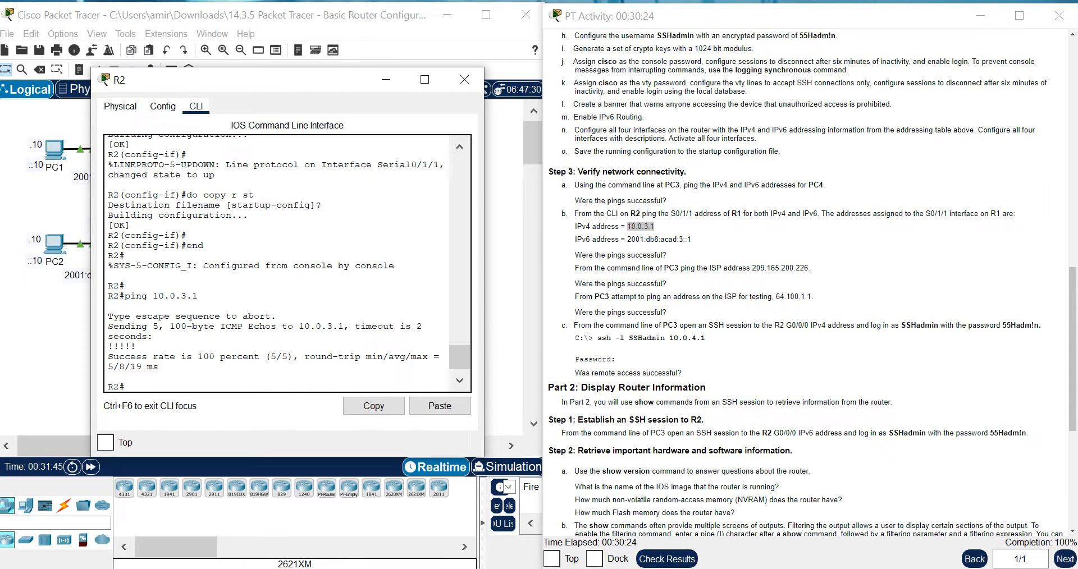
left_click(1074, 393)
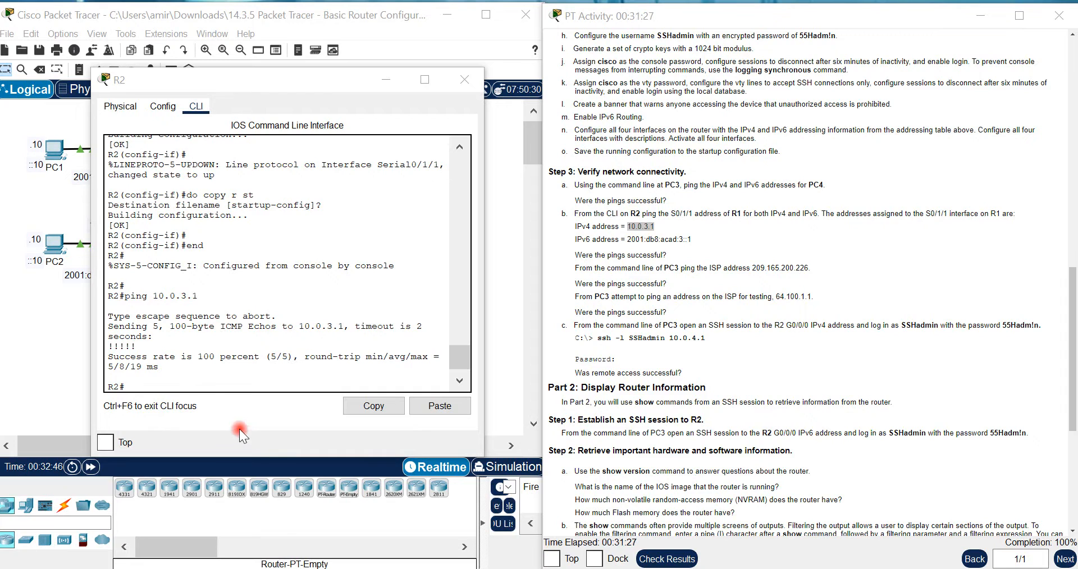
left_click(228, 385)
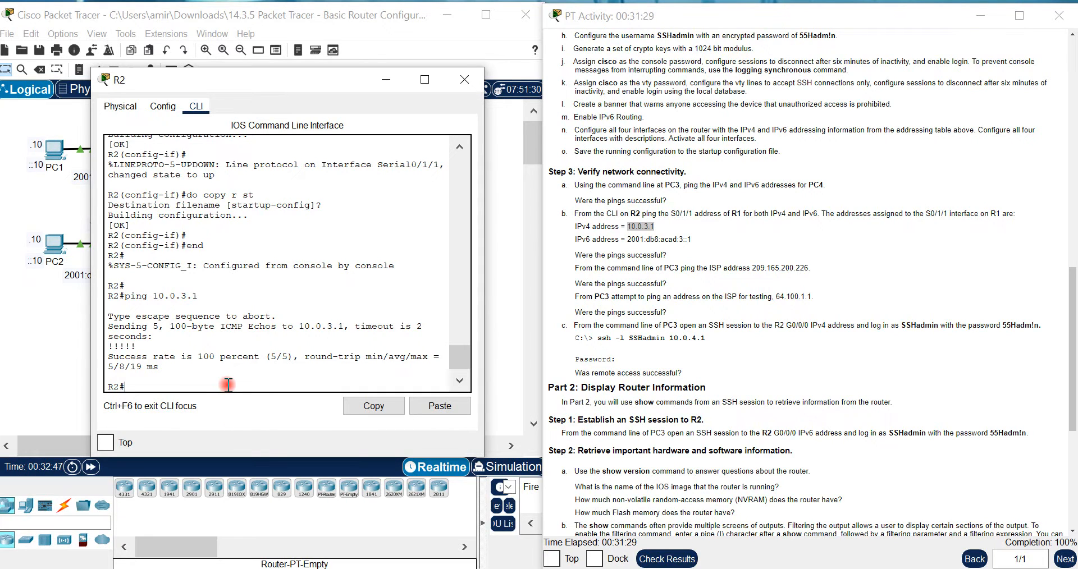
Try to ping R1's S0/1/1 IPv6 address 2001:db8:acad:3::1 from R2 using the ping6 command
type("ping6")
left_click_drag(691, 240, 624, 242)
right_click(646, 249)
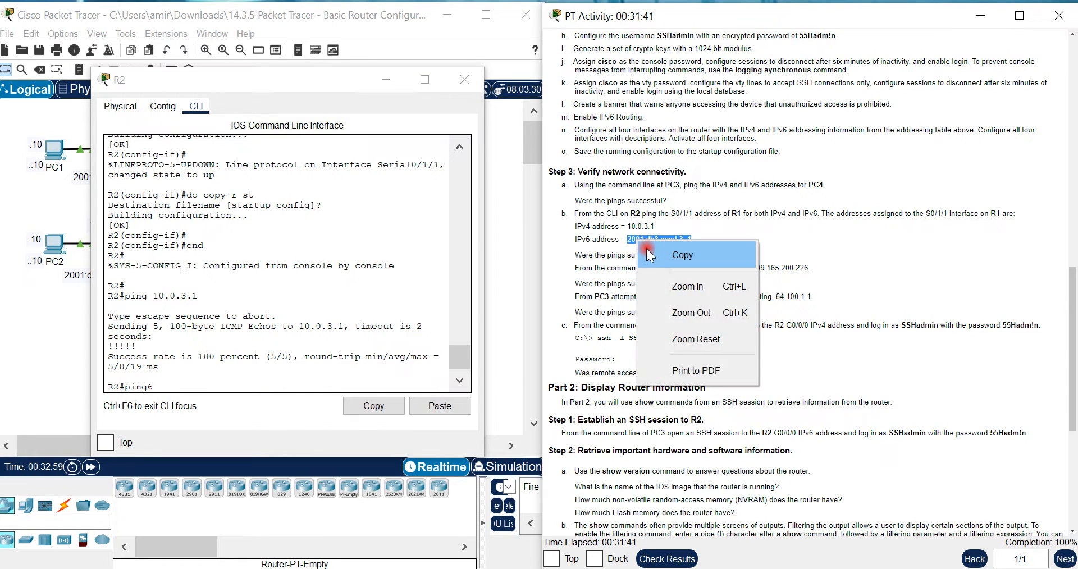
left_click(648, 249)
right_click(193, 385)
left_click(221, 422)
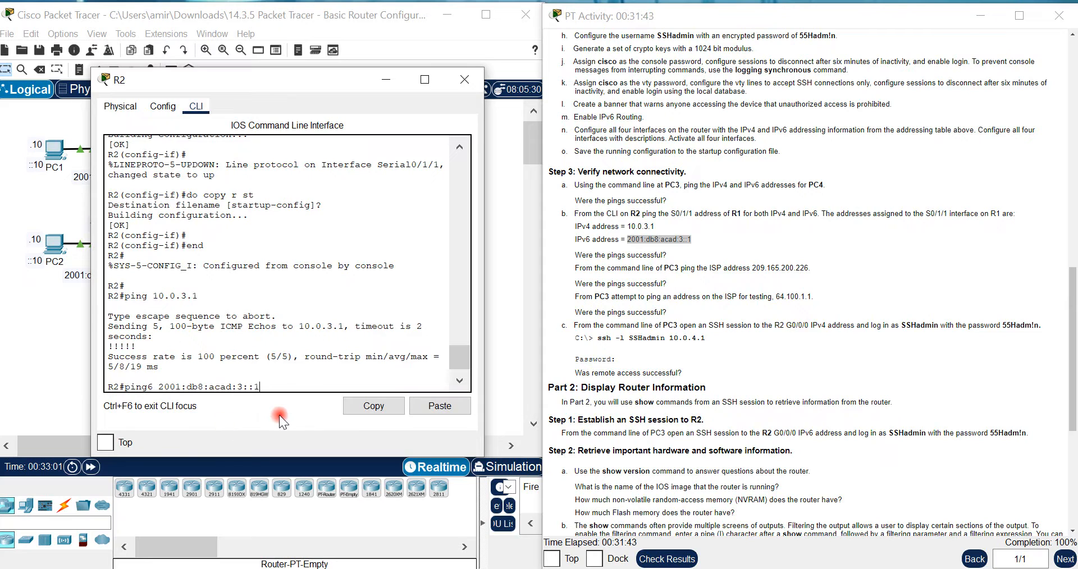
key("Return")
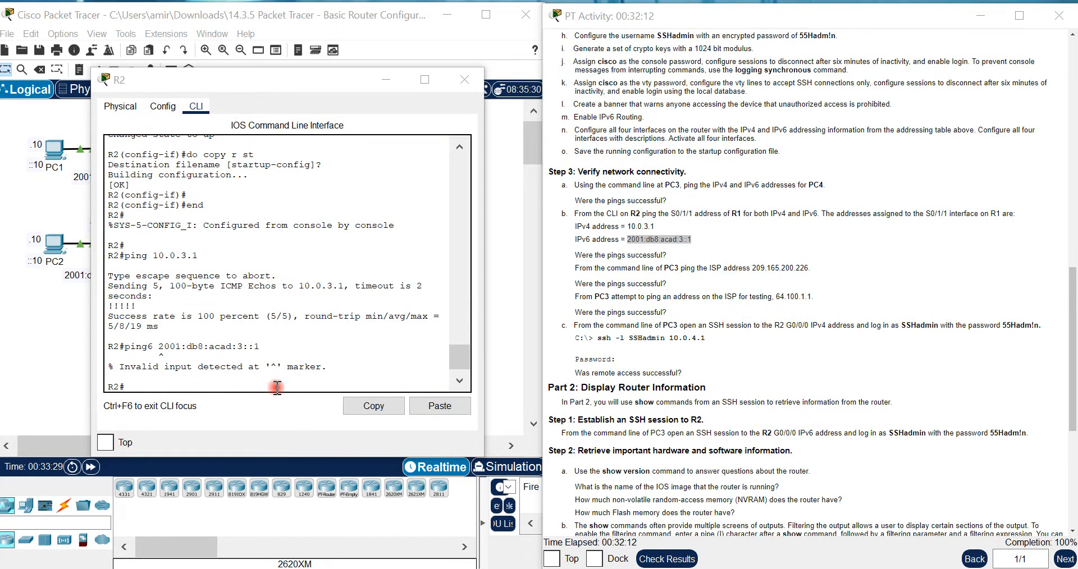
From R2, ping R1's S0/1/1 IPv6 address with ping ipv6 2001:db8:acad:3::1
left_click(276, 387)
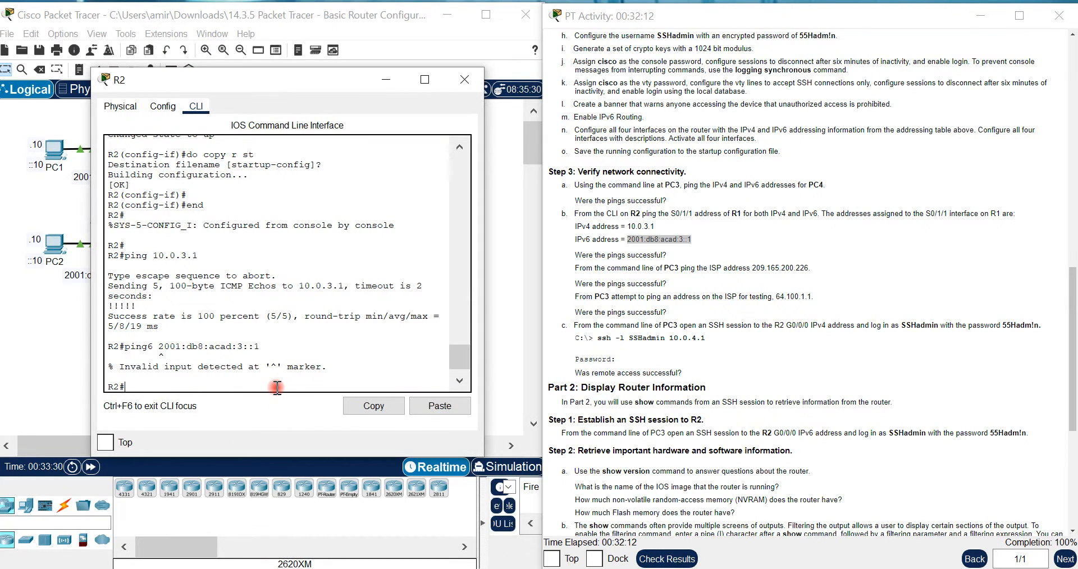
type("ping ipv6")
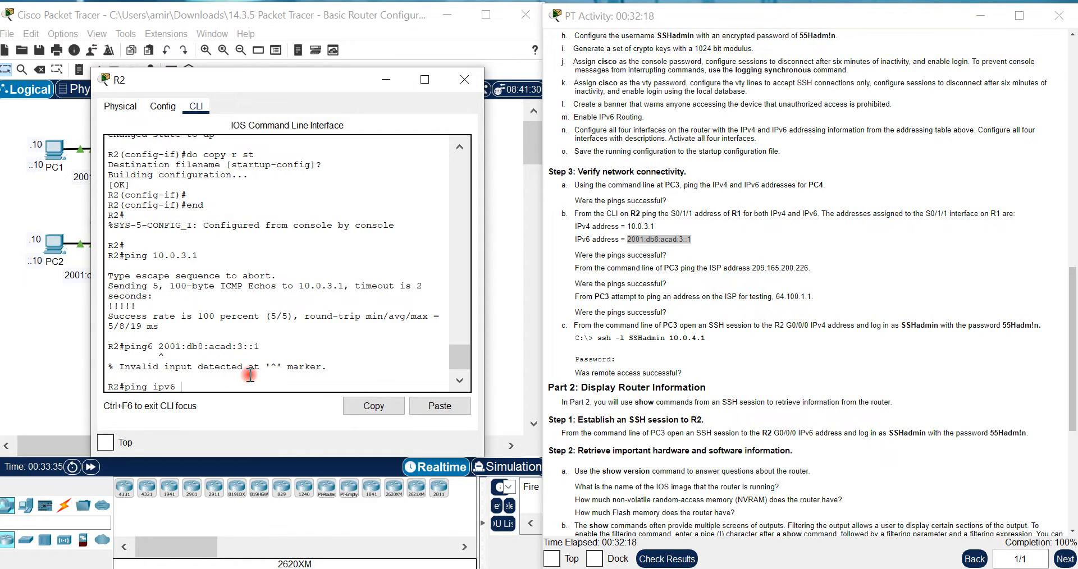
right_click(250, 386)
left_click(280, 438)
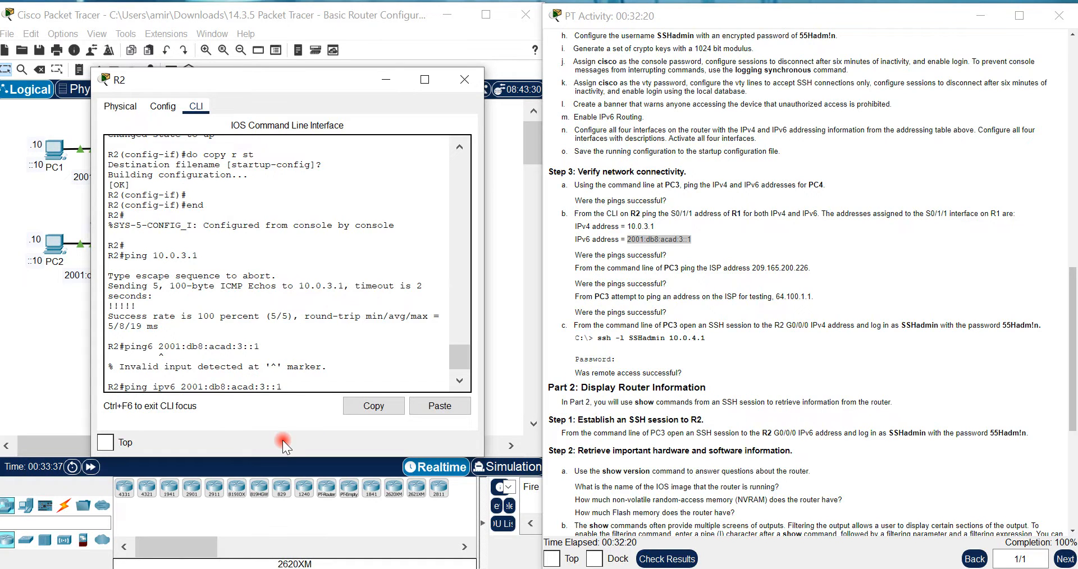
key("Return")
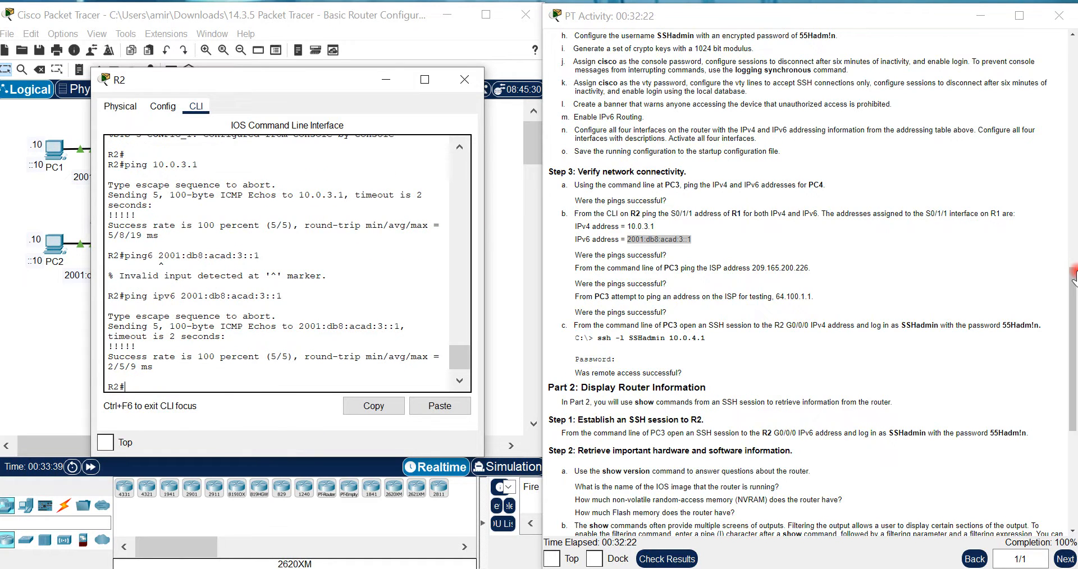
Close R2's window and, from PC3's command prompt, ping the ISP address 209.165.200.226
left_click(1077, 13)
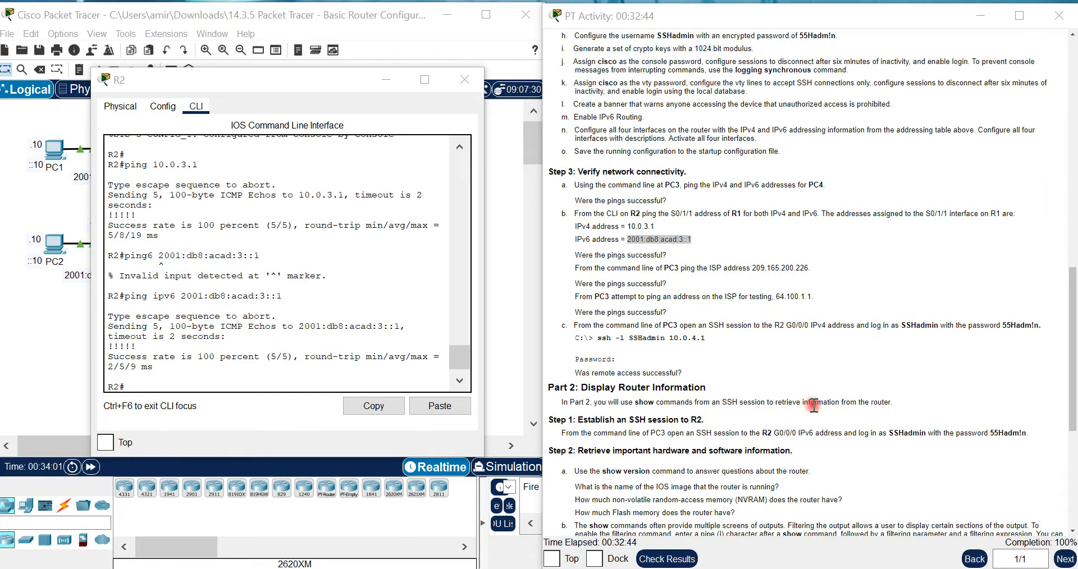
scroll(736, 358, "down", 1)
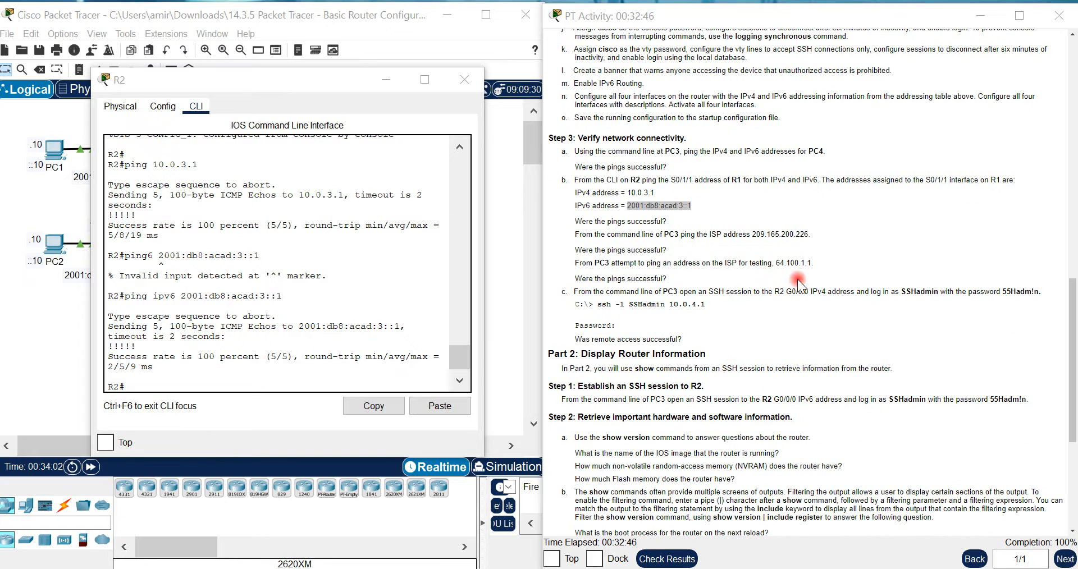
left_click(465, 79)
left_click(436, 159)
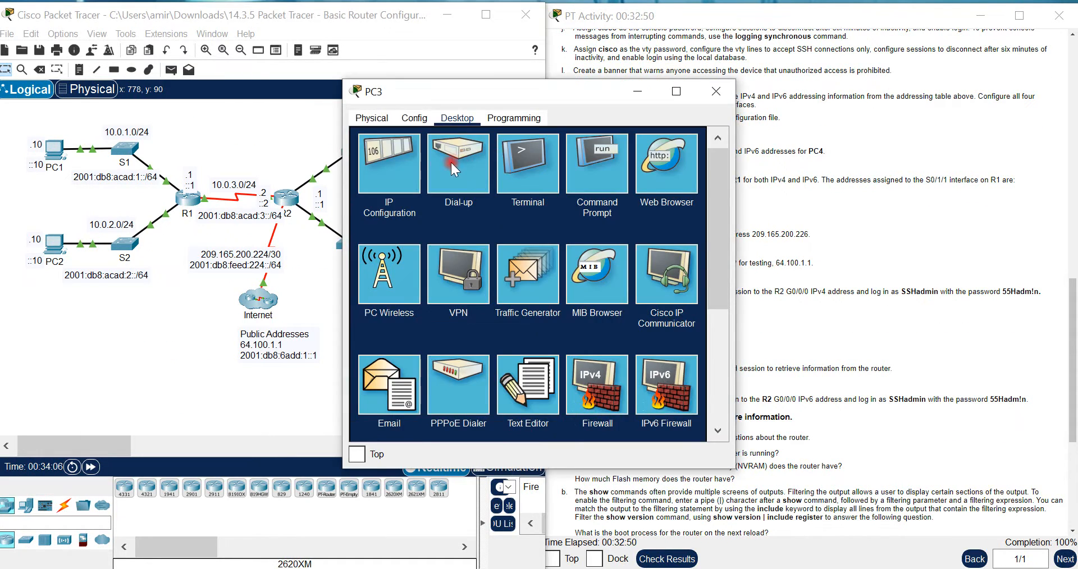
left_click(592, 171)
left_click_drag(546, 85, 334, 97)
left_click(753, 235)
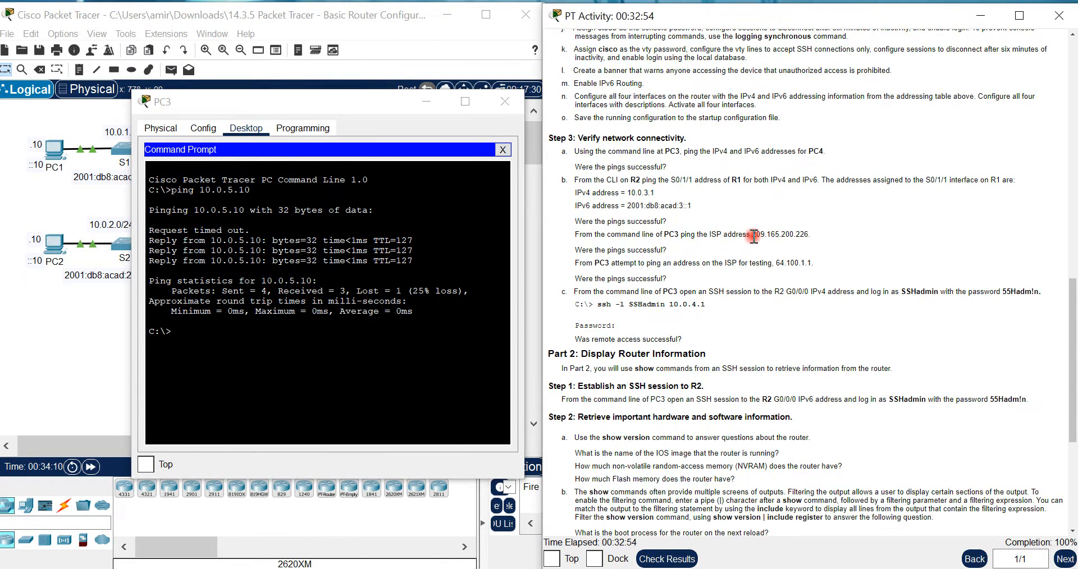
left_click_drag(753, 236, 811, 236)
right_click(812, 240)
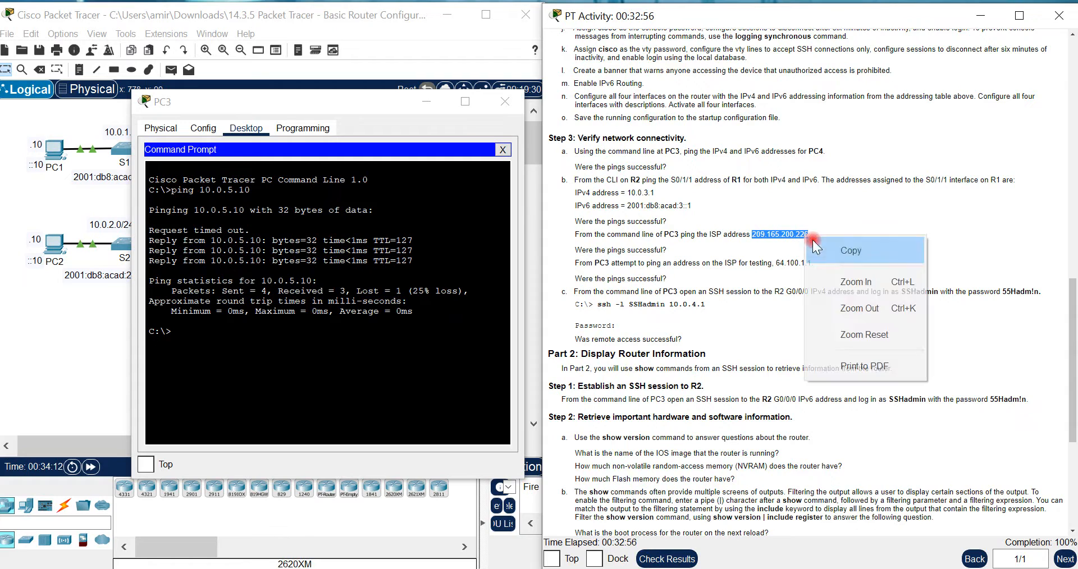
left_click(816, 247)
left_click(249, 331)
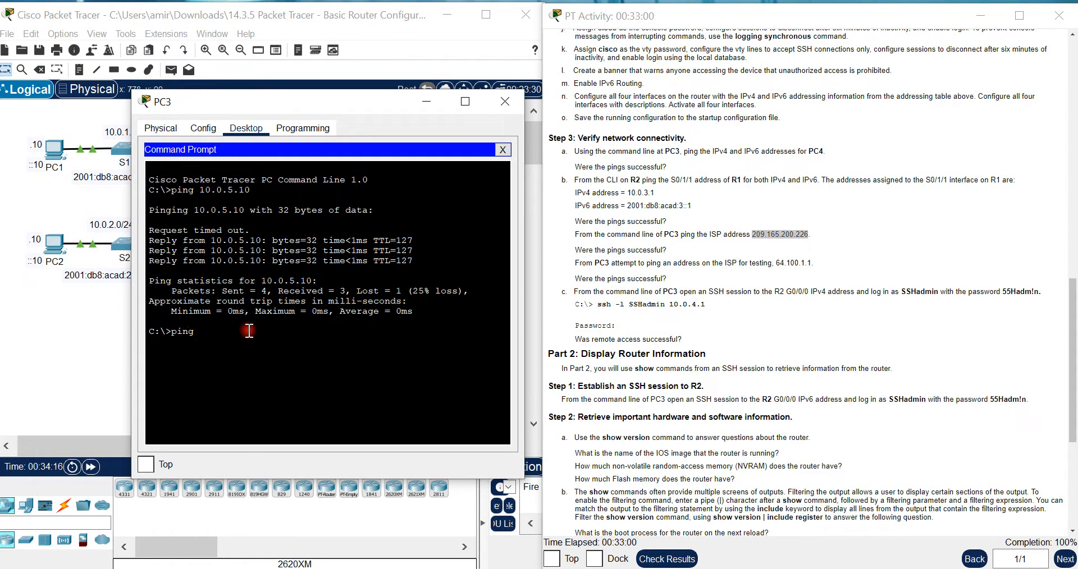
type("ping")
right_click(249, 331)
left_click(305, 371)
key("Return")
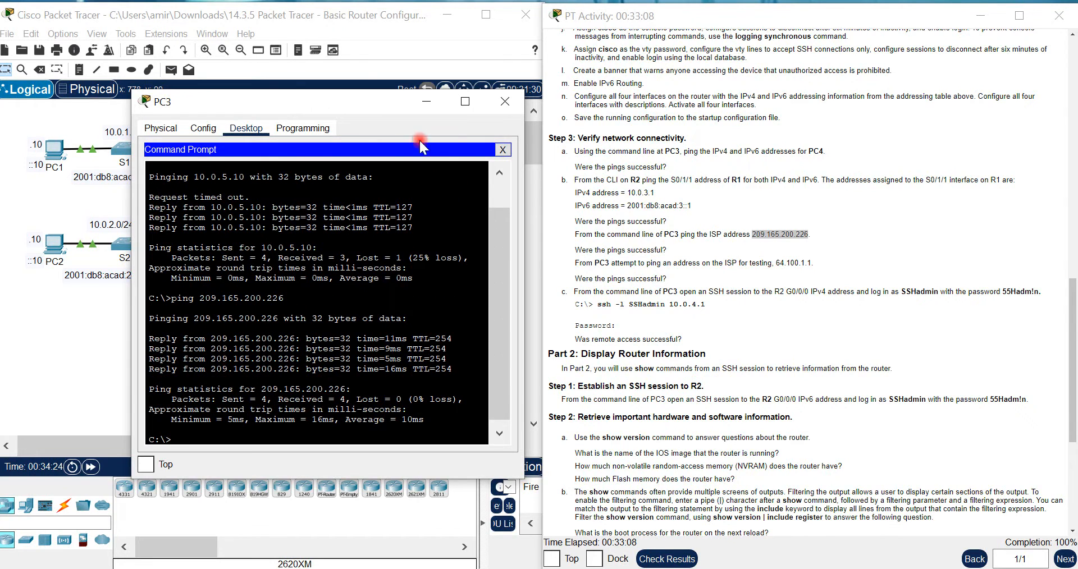
left_click_drag(165, 109, 480, 134)
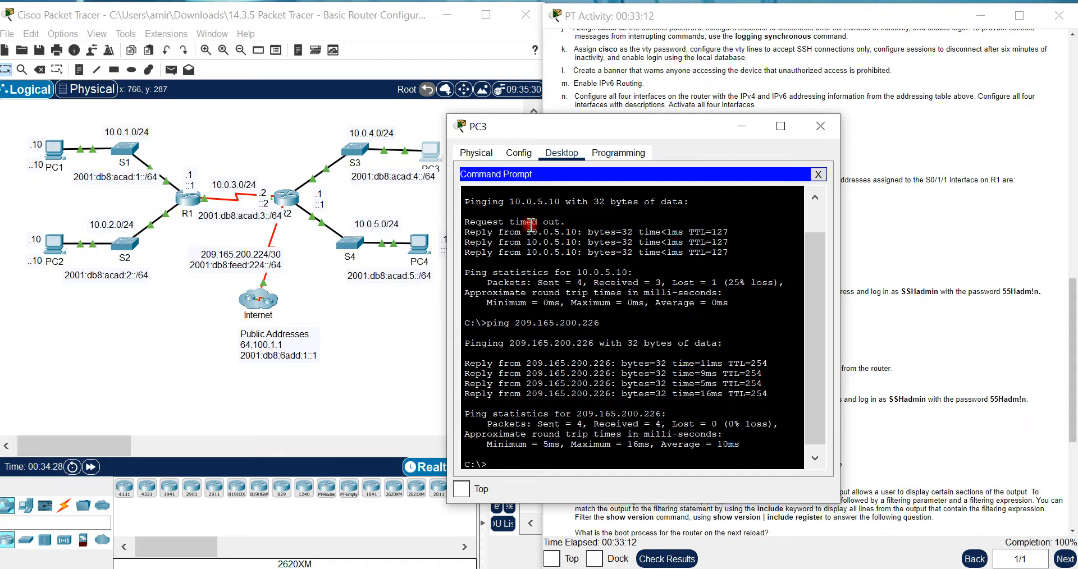
left_click_drag(628, 131, 548, 126)
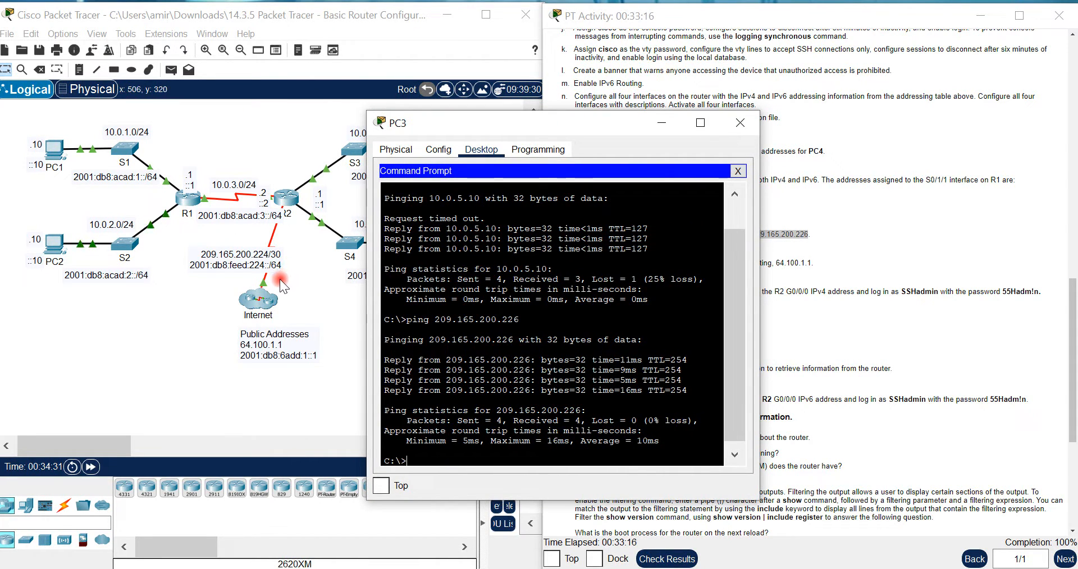
left_click_drag(547, 123, 343, 109)
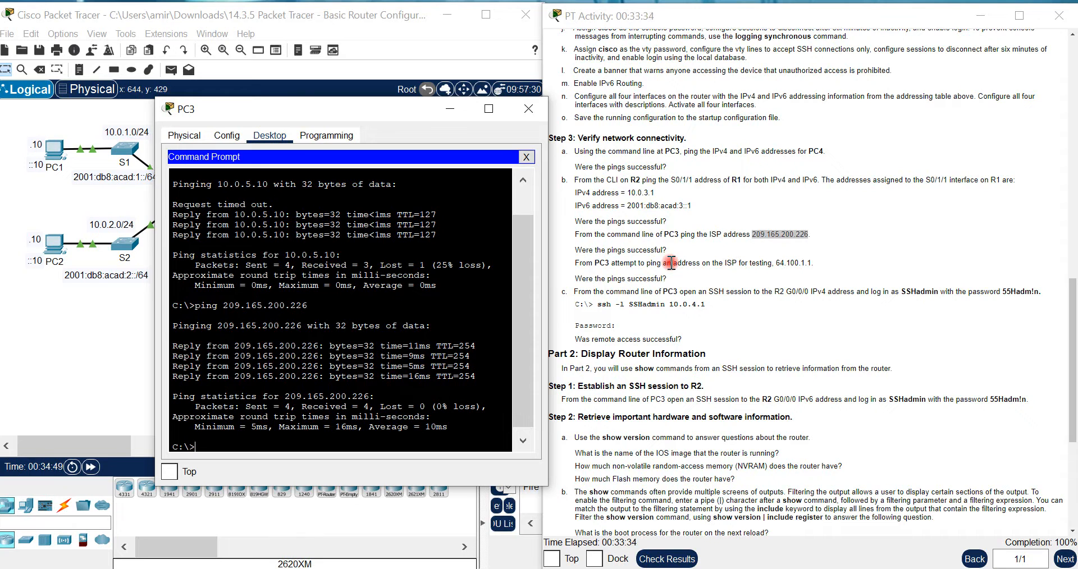
left_click(529, 108)
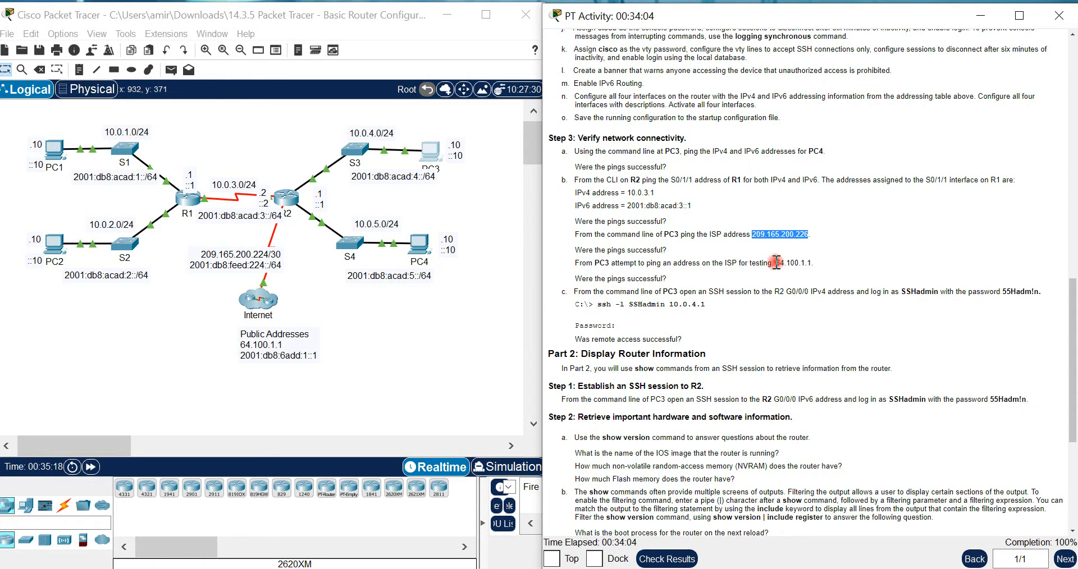
From PC3's command prompt, ping the ISP test address 64.100.1.1
left_click_drag(776, 263, 806, 263)
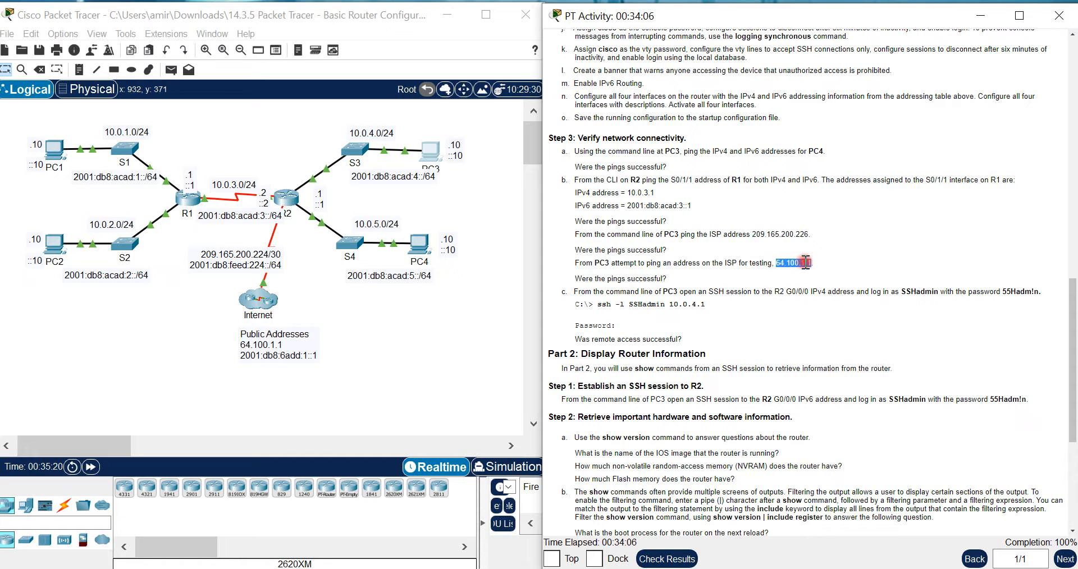
right_click(806, 263)
left_click(821, 269)
left_click(429, 151)
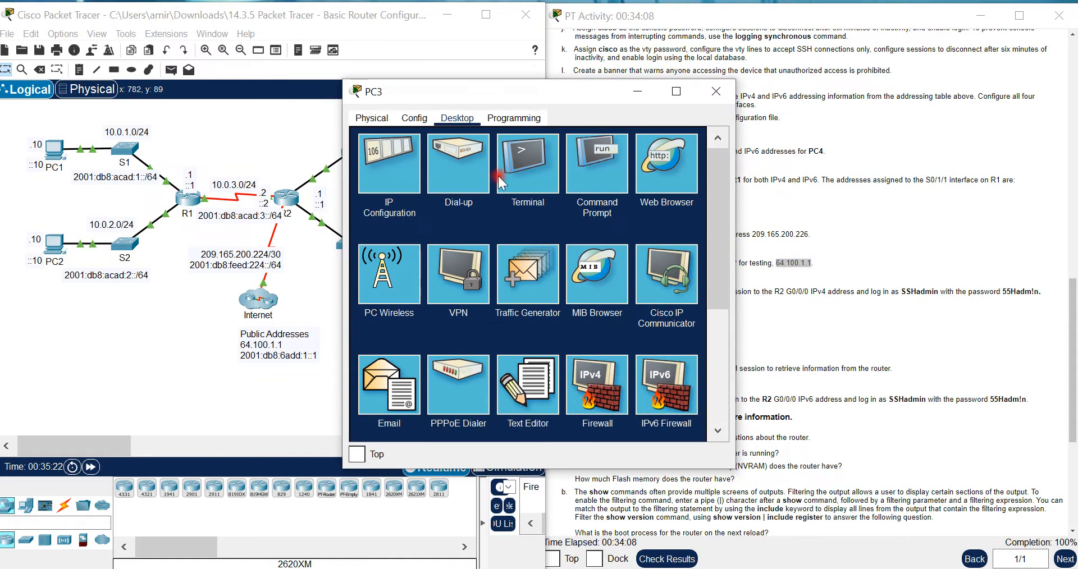
left_click(595, 176)
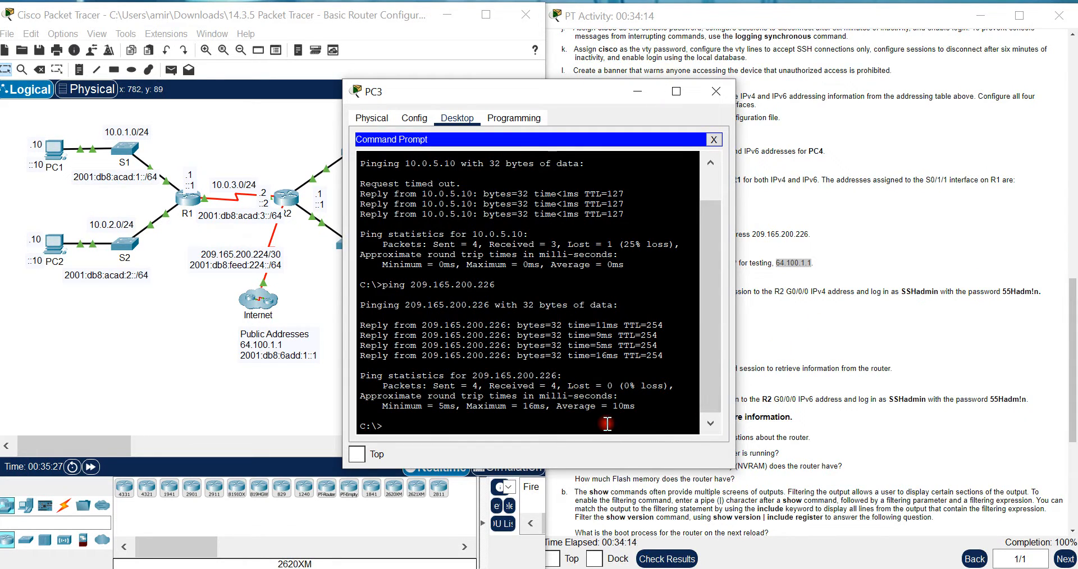
type("ping")
right_click(607, 425)
left_click(645, 466)
key("Return")
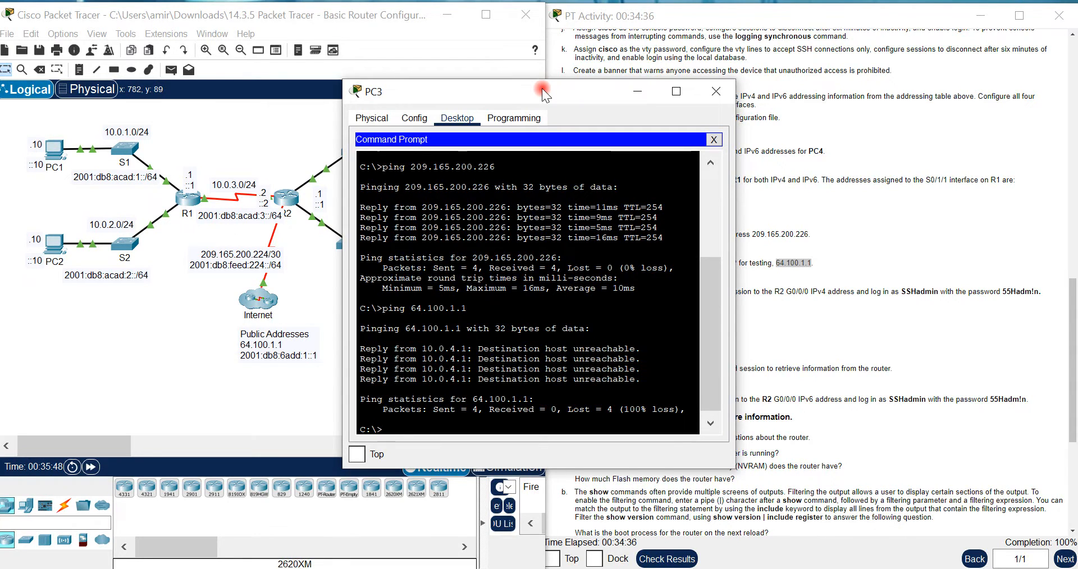
Close PC3's window, reopen R2's CLI and display its routing table with show ip route
left_click_drag(541, 89, 629, 89)
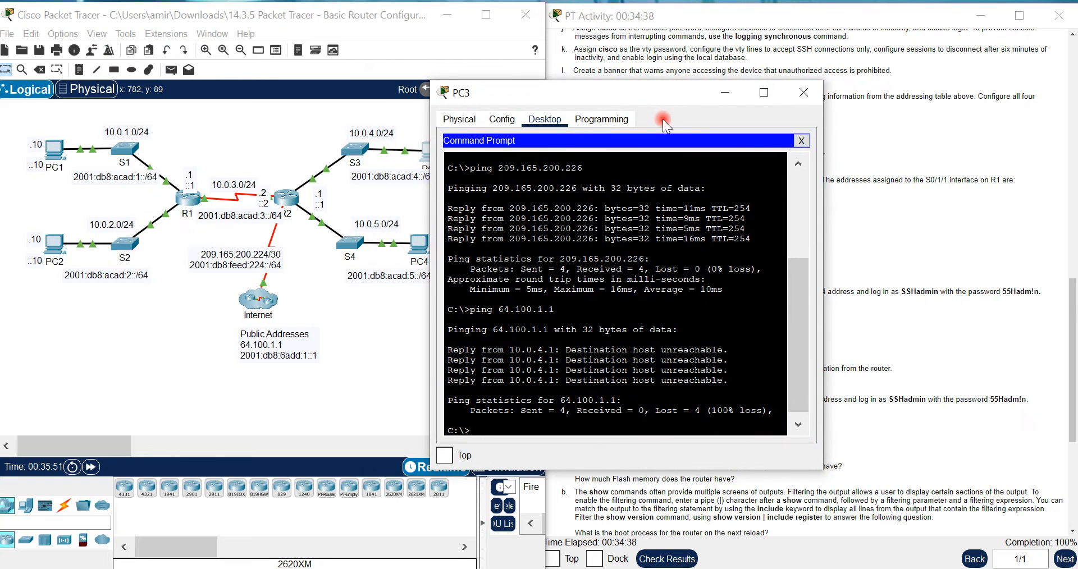
left_click(803, 94)
left_click(286, 197)
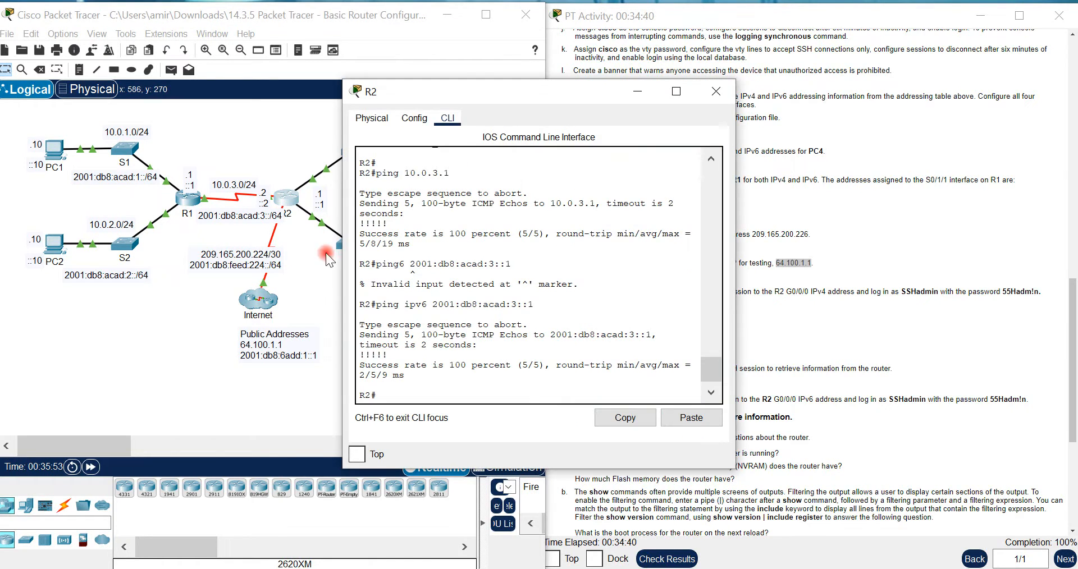
key("Return")
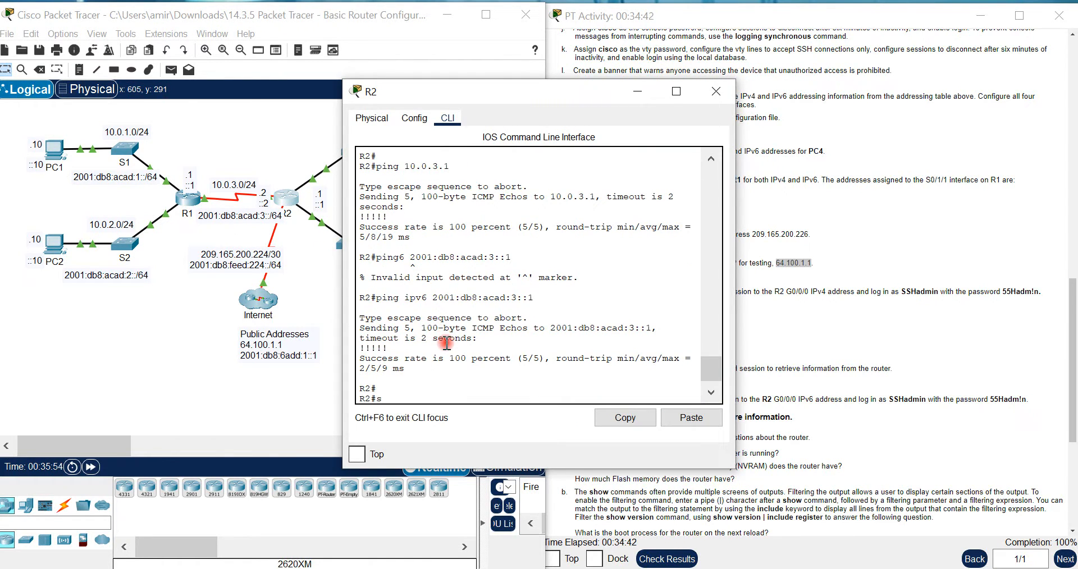
type("show ip route")
key("Return")
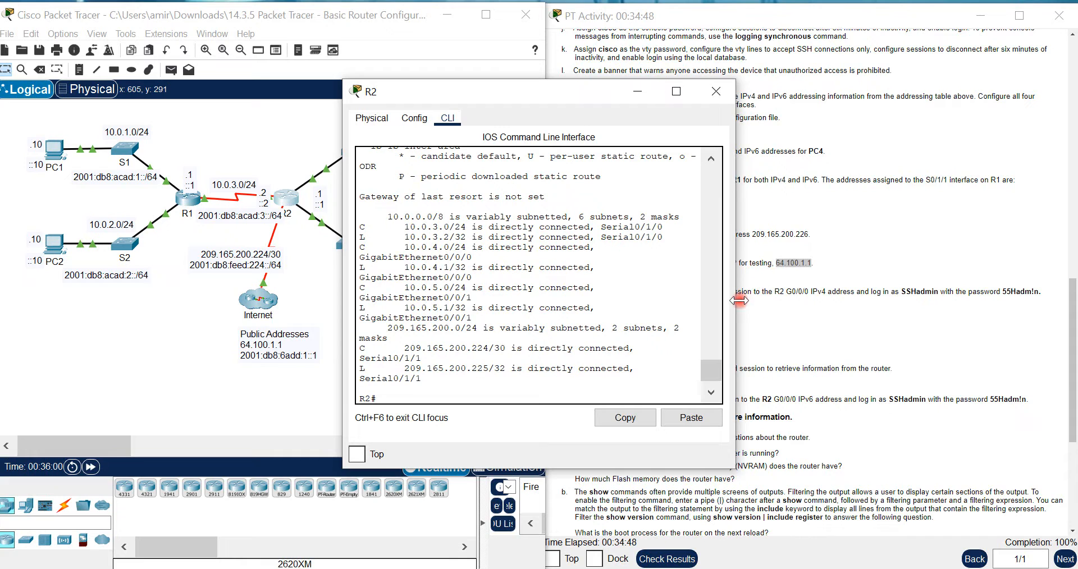
Examine R2's routing table entries for its connected networks, then close the R2 window
left_click_drag(738, 300, 961, 323)
left_click_drag(724, 87, 858, 103)
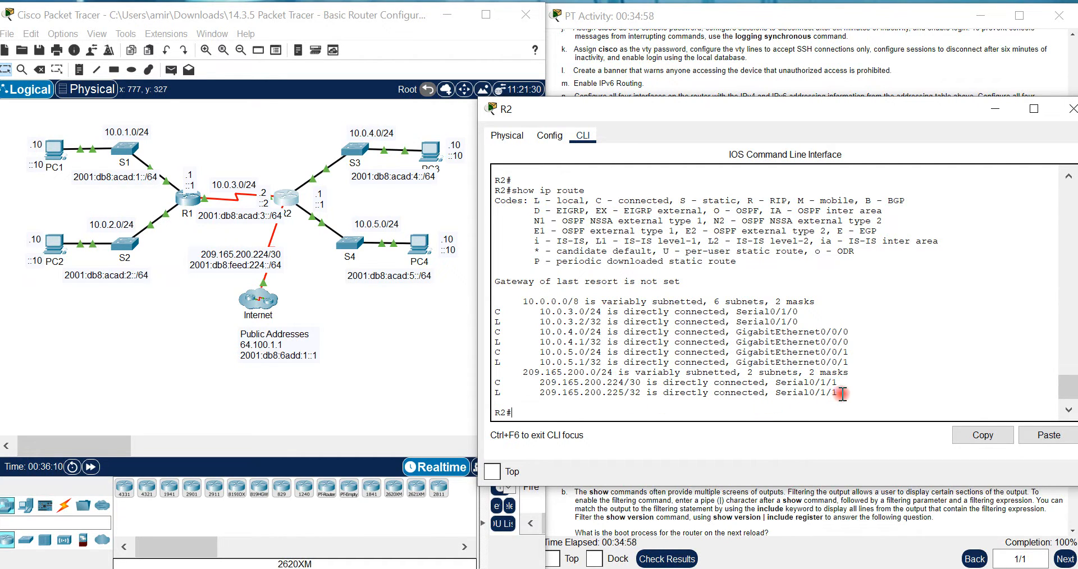
left_click_drag(843, 392, 542, 315)
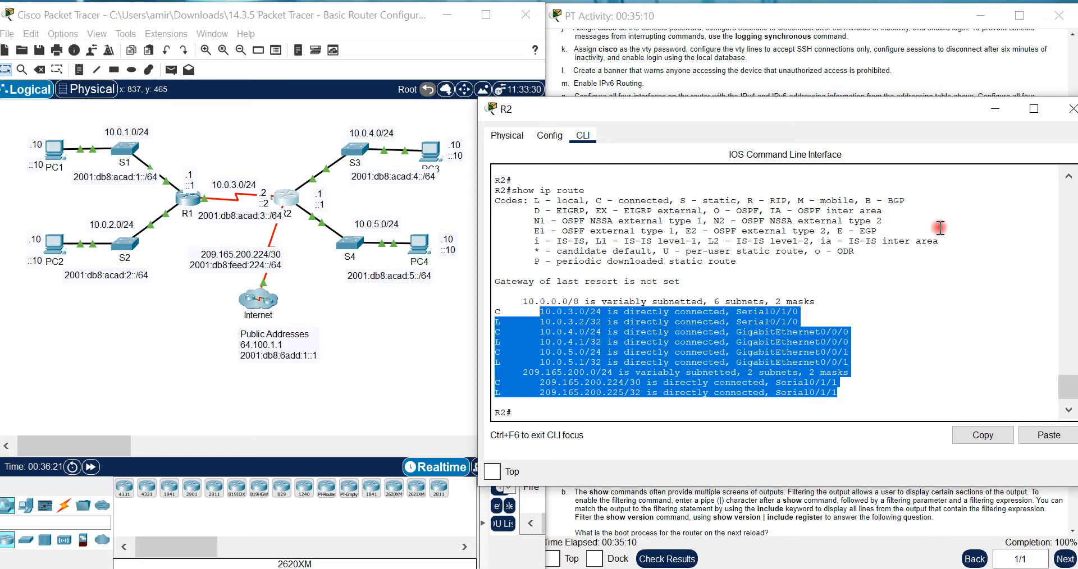
left_click_drag(859, 120, 642, 131)
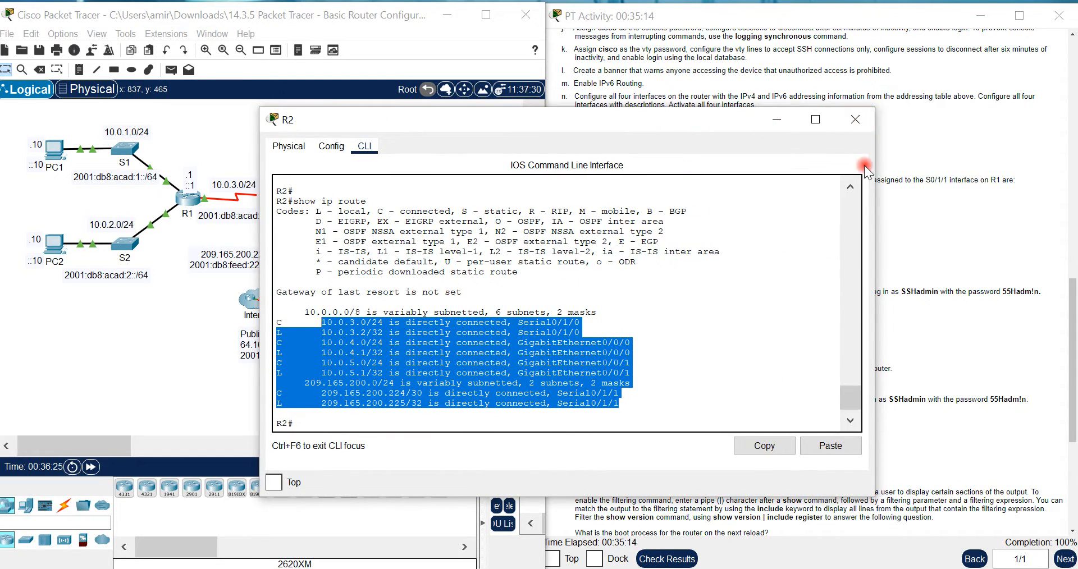
left_click(855, 119)
Read the activity instructions for opening an SSH session from PC3 to R2
scroll(767, 296, "down", 1)
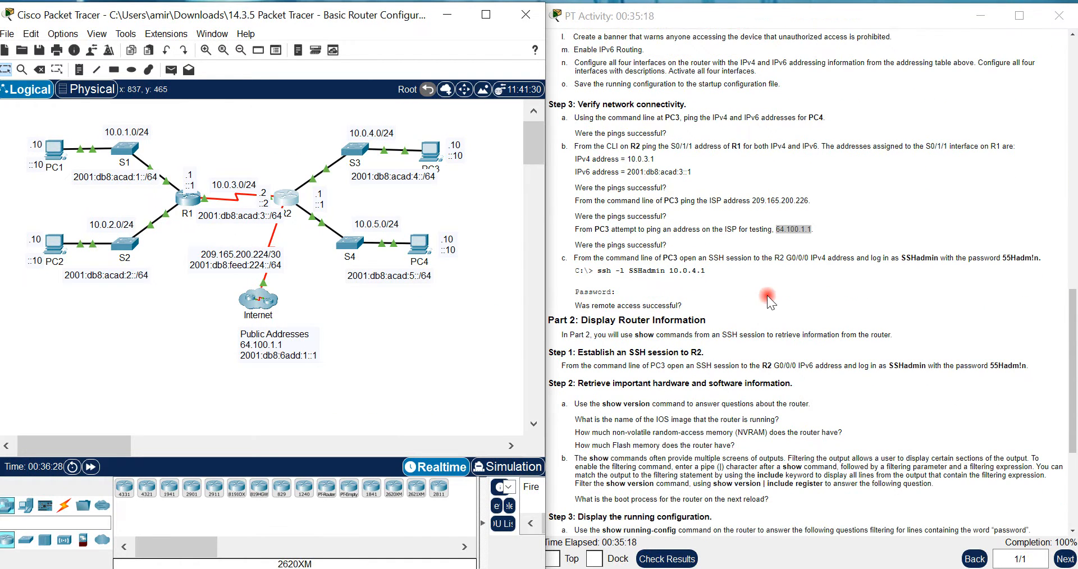
scroll(773, 291, "down", 1)
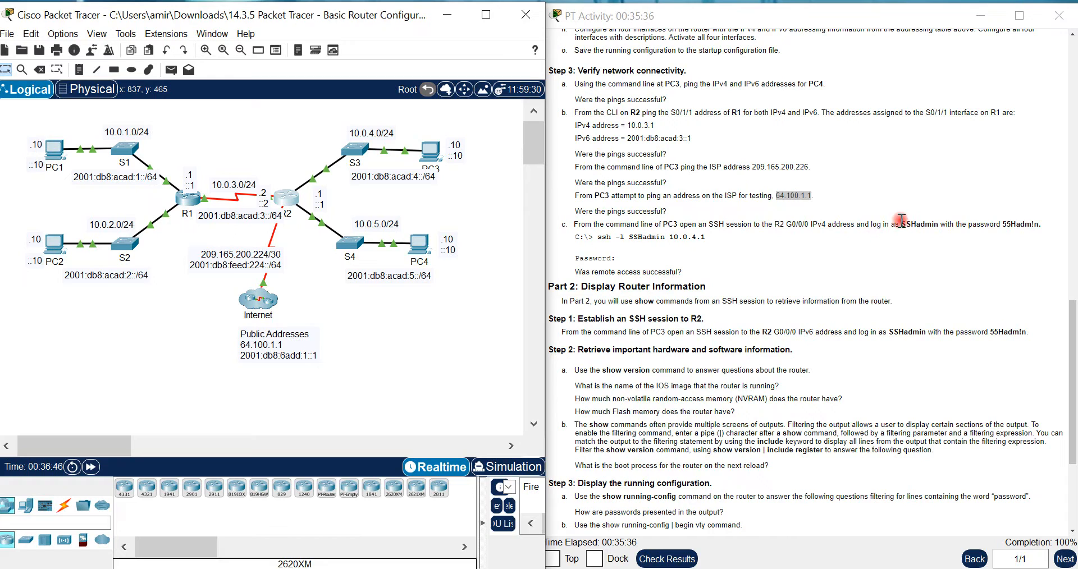
left_click_drag(901, 224, 1032, 219)
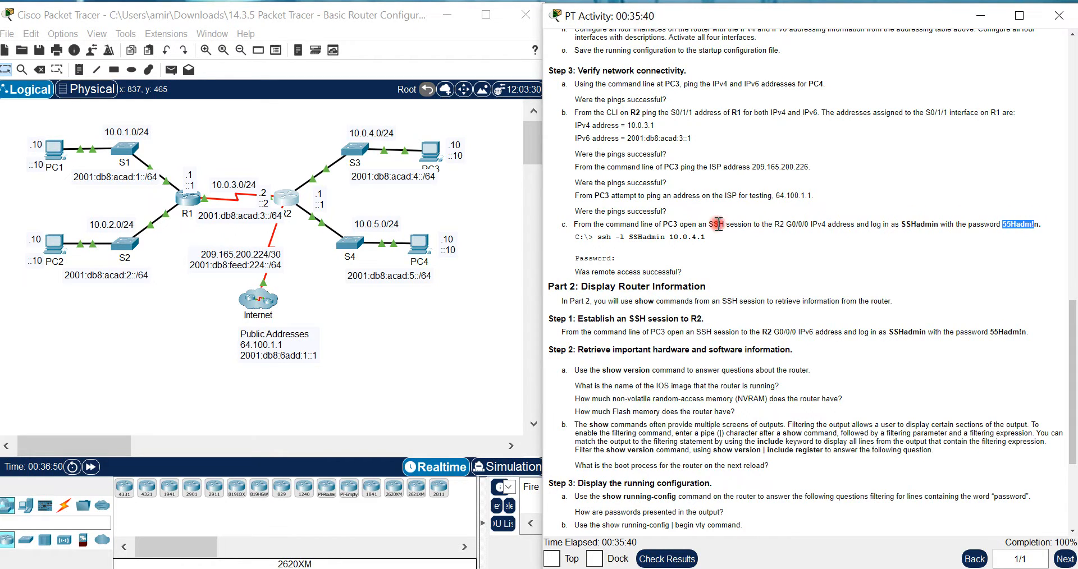
left_click(674, 219)
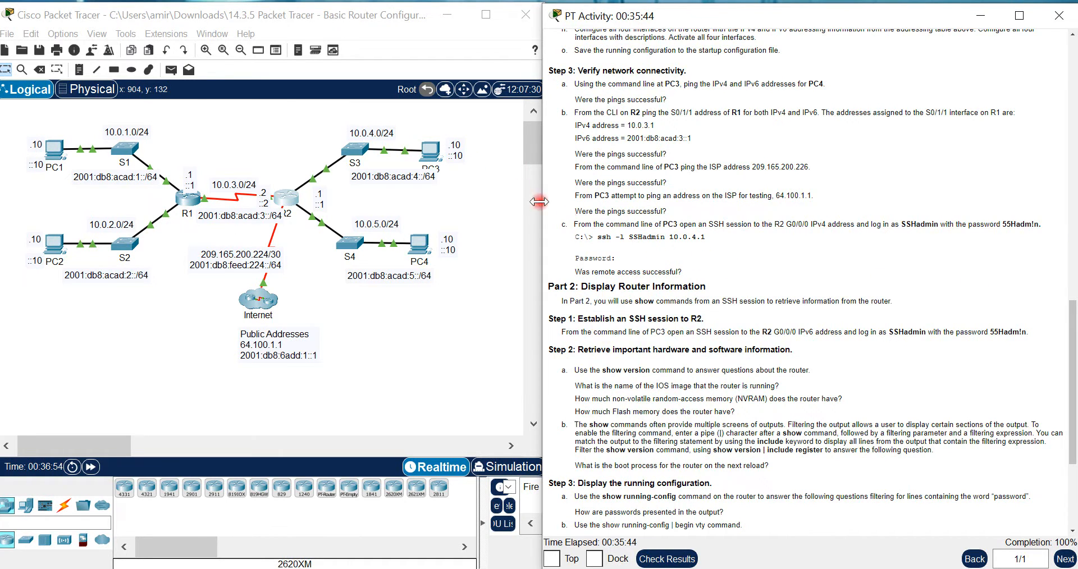
Open PC3's command prompt
left_click(431, 150)
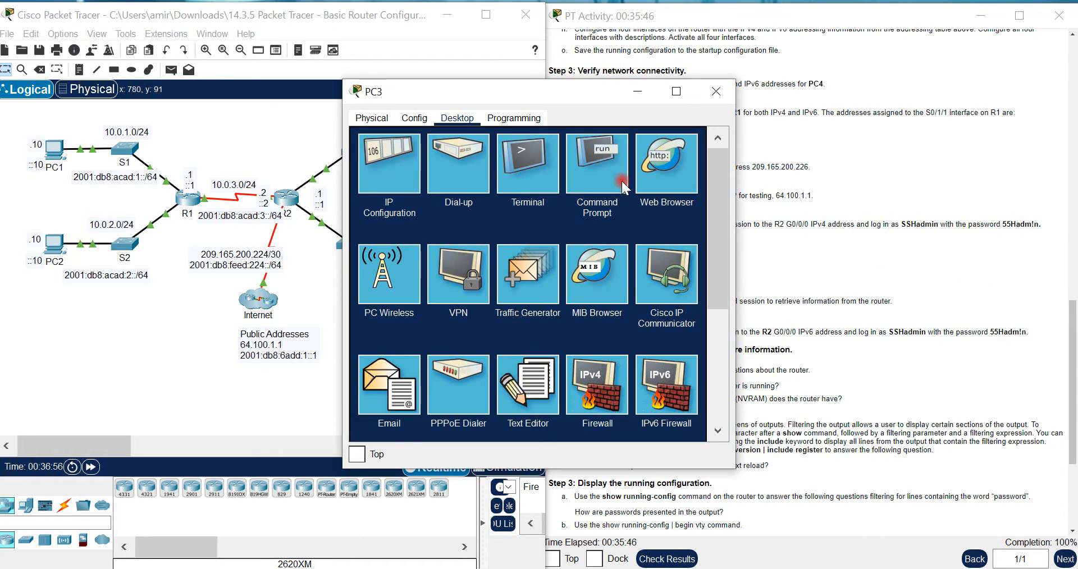
scroll(626, 254, "down", 3)
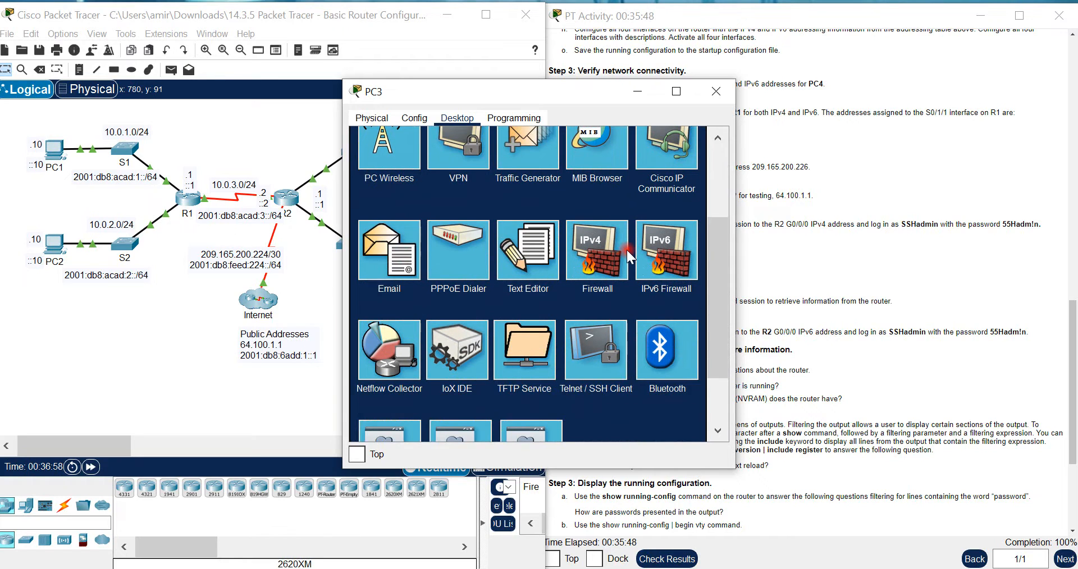
scroll(628, 244, "up", 3)
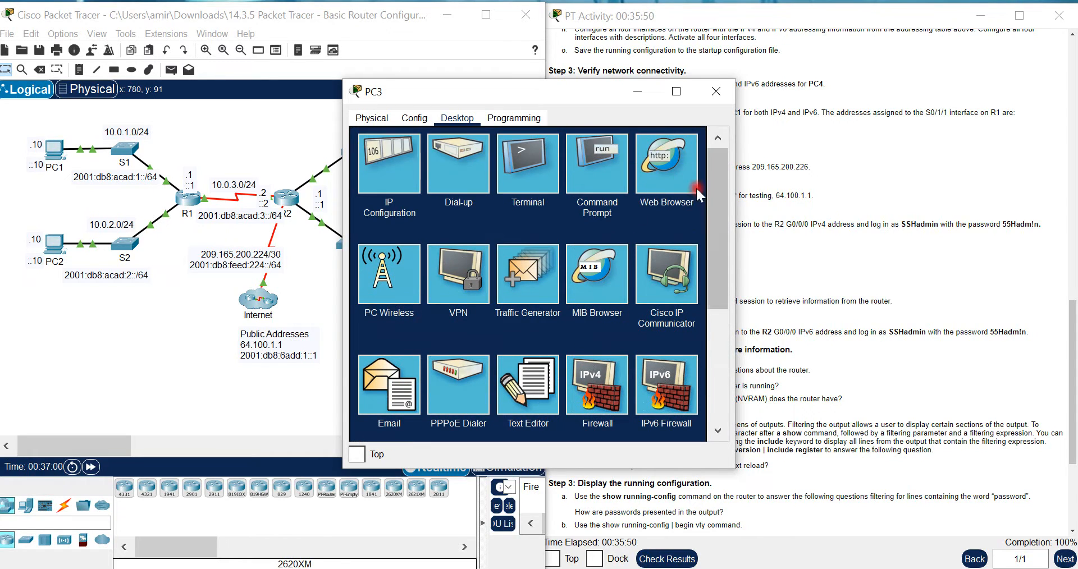
left_click(612, 169)
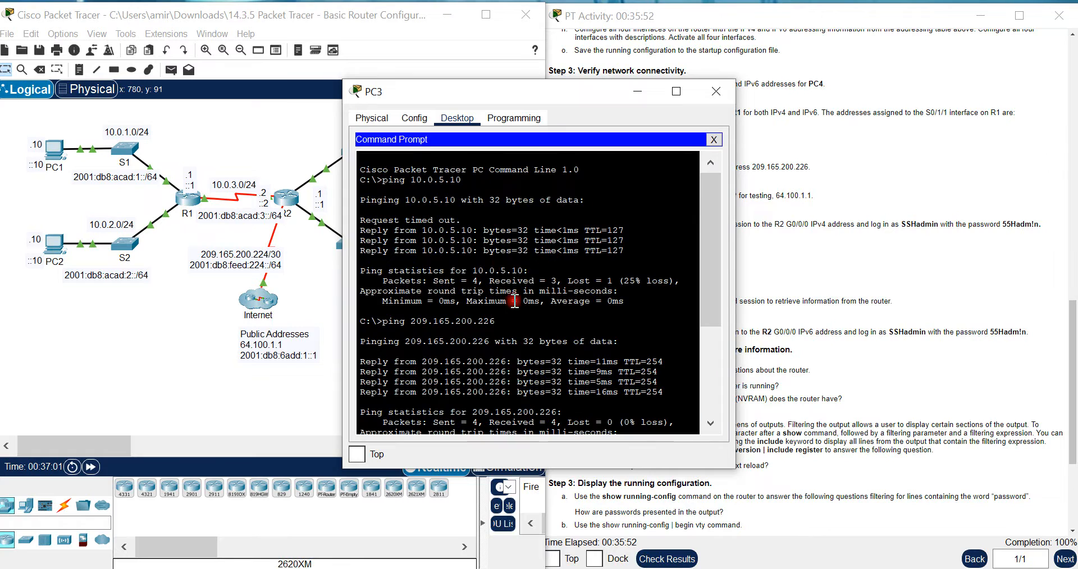
scroll(517, 311, "down", 1)
scroll(516, 311, "down", 4)
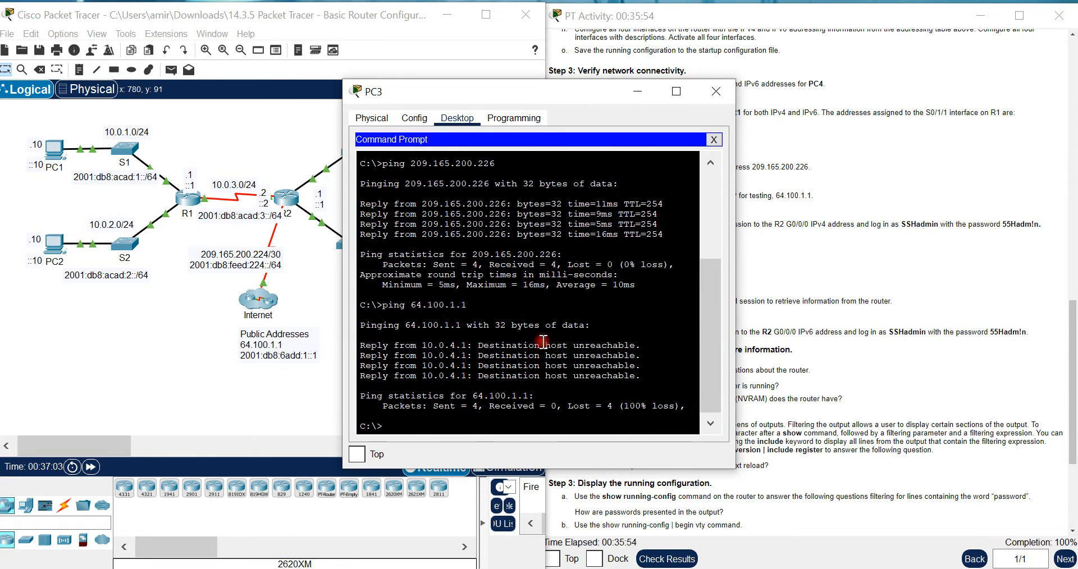
Start an SSH session to R2 with ssh -l SSHadmin 10.0.4.1, checking the G0/0/0 address in the addressing table
type("ssh")
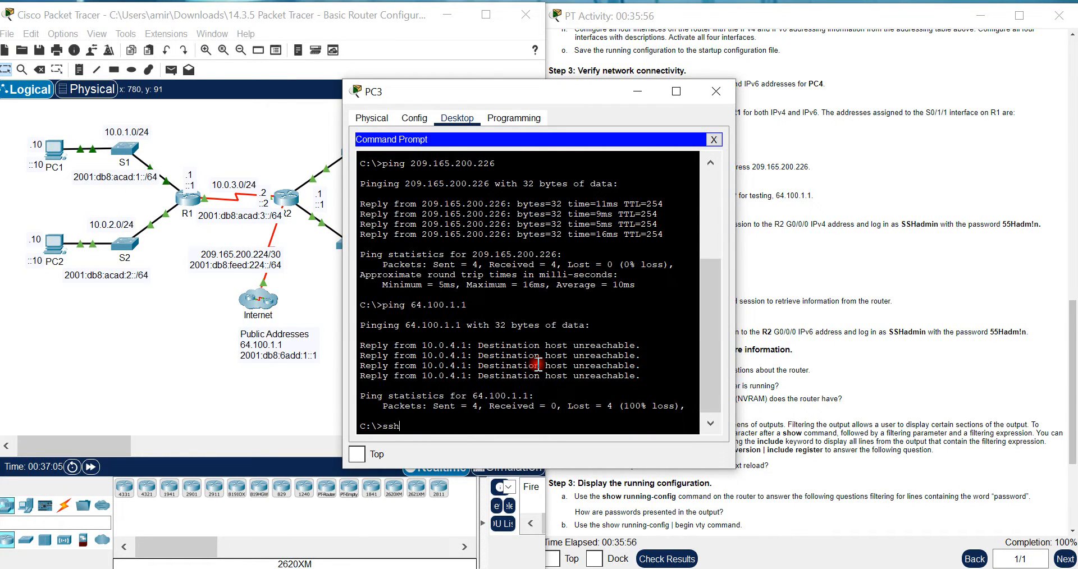
type(" -l SSHadmin")
type("10.0.")
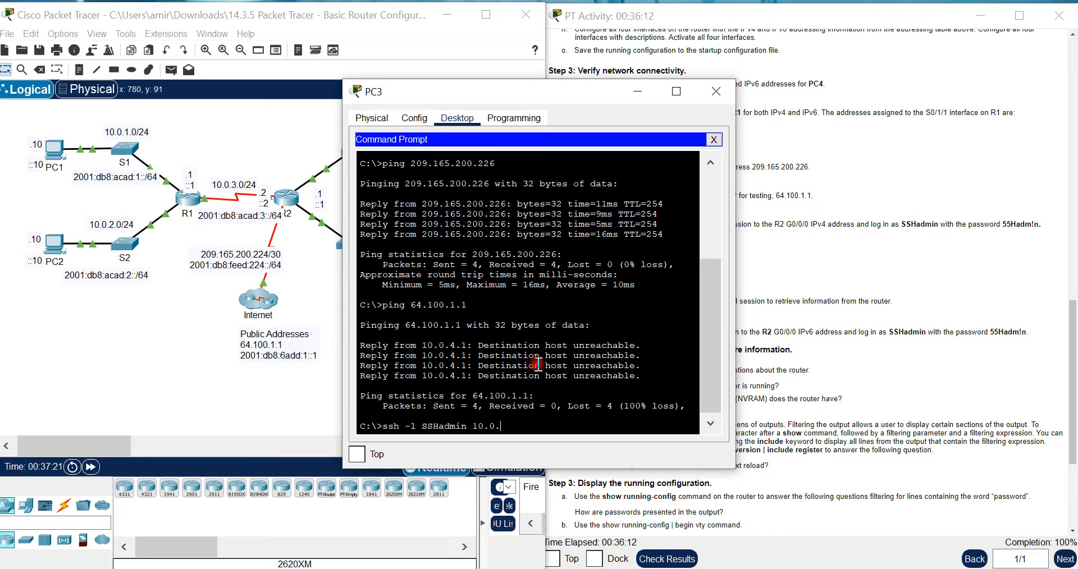
type("4.1")
left_click_drag(577, 88, 328, 89)
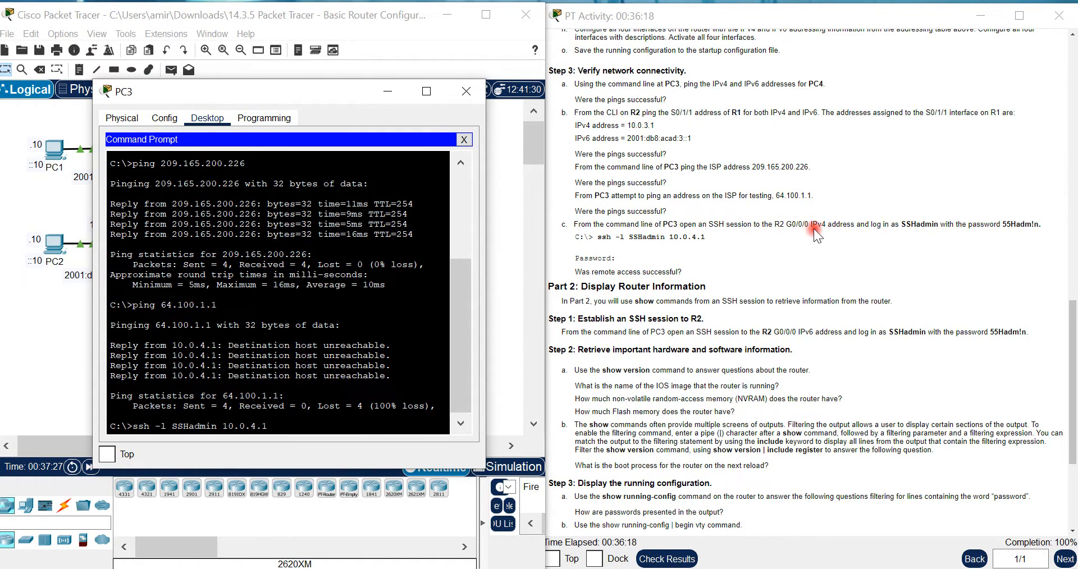
scroll(795, 227, "up", 15)
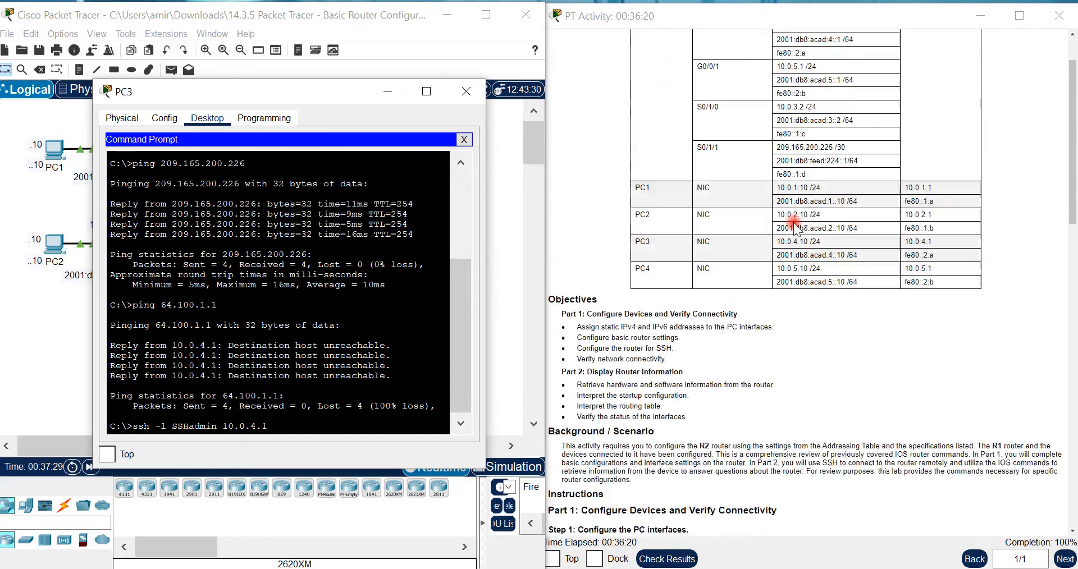
scroll(795, 226, "up", 3)
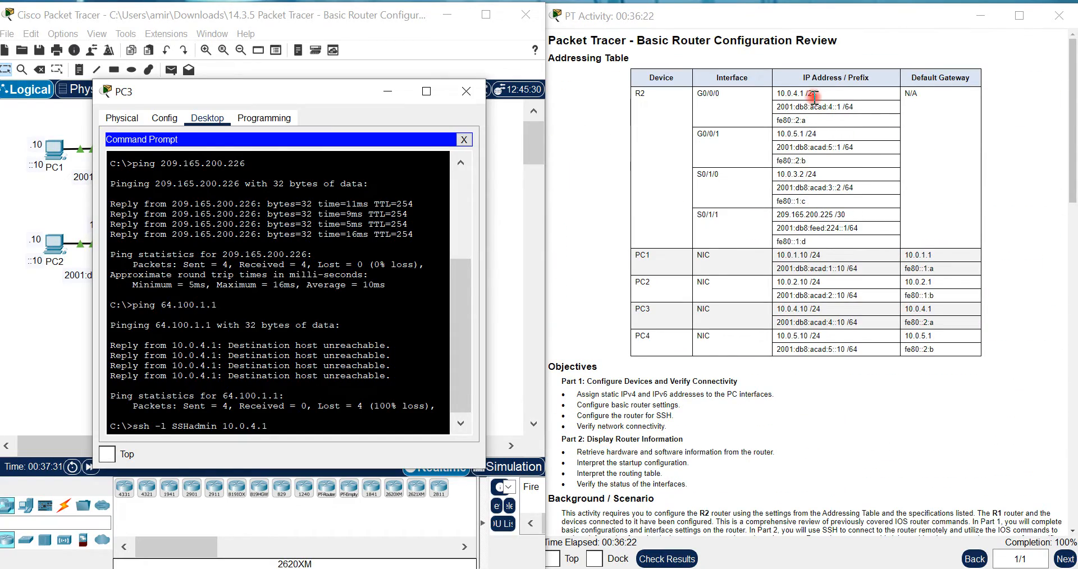
left_click_drag(804, 93, 770, 93)
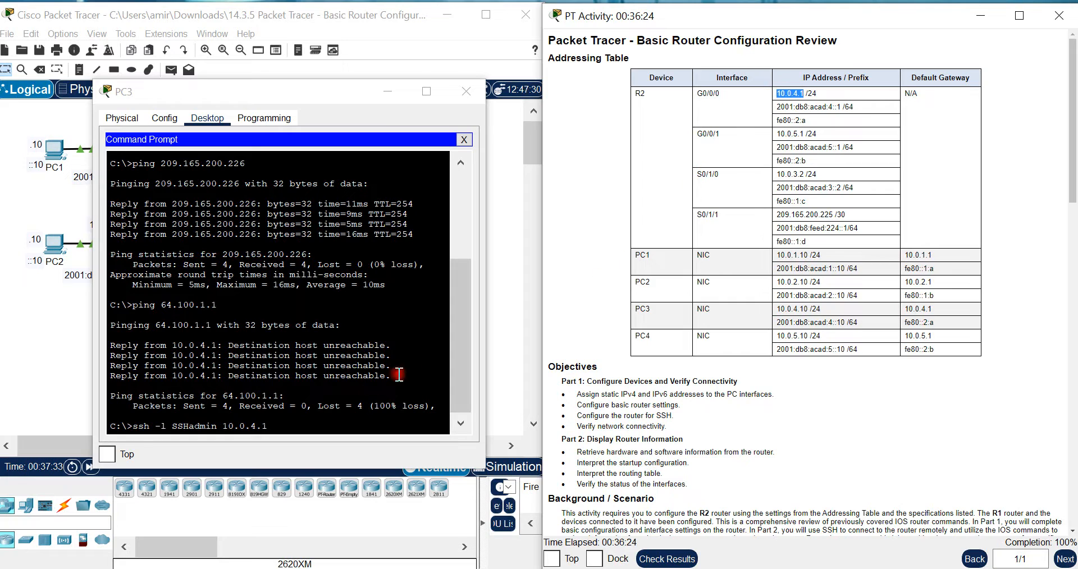
left_click(320, 433)
key("Return")
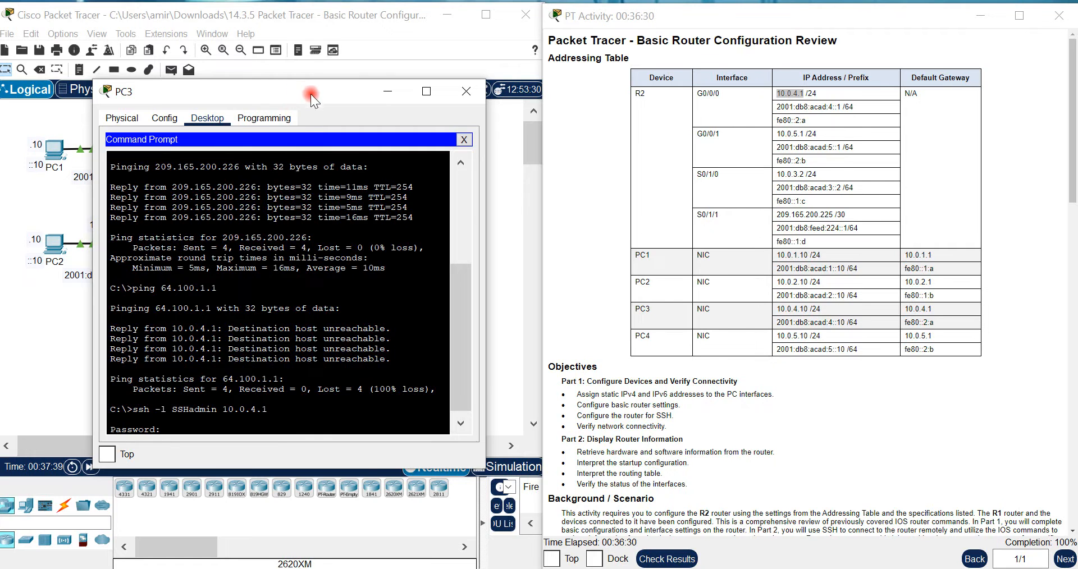
Copy the SSHadmin password from the instructions and enter it at the SSH password prompt
mouse_move(311, 94)
left_mouse_down()
mouse_move(542, 143)
mouse_move(479, 121)
mouse_move(510, 131)
mouse_move(319, 100)
left_mouse_up()
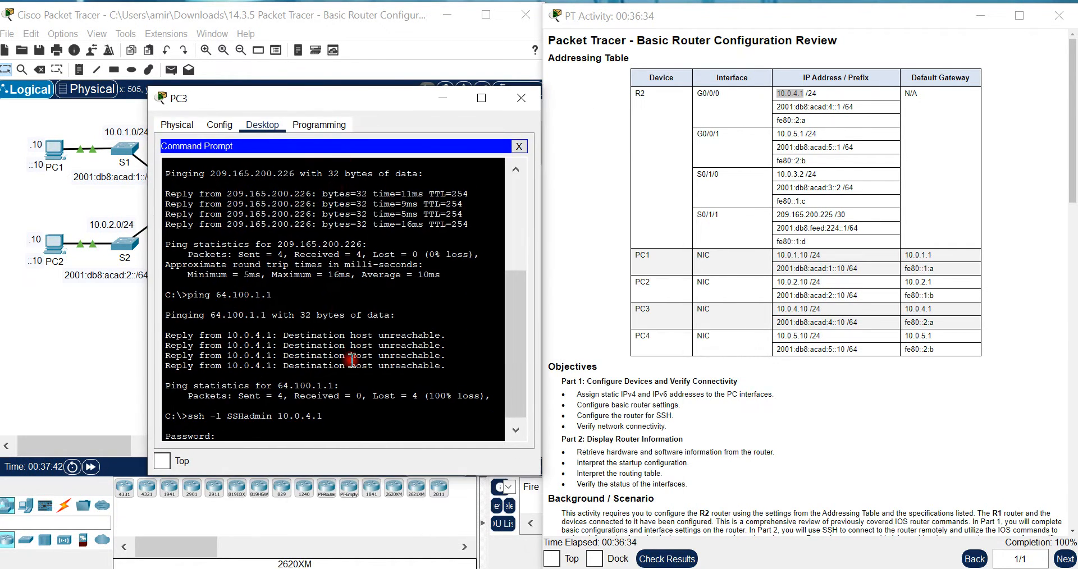
scroll(701, 408, "down", 3)
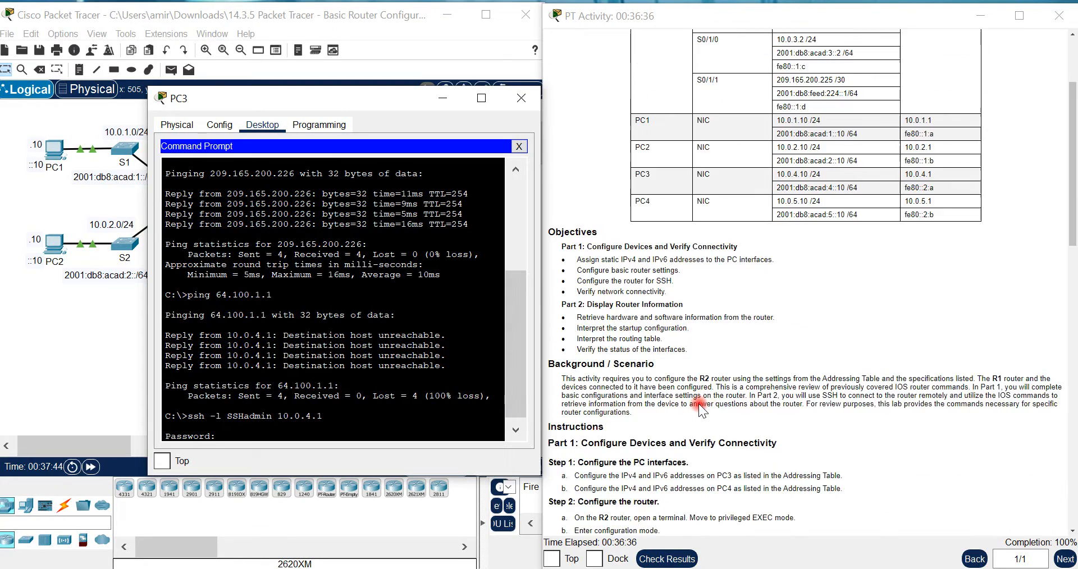
scroll(701, 409, "down", 7)
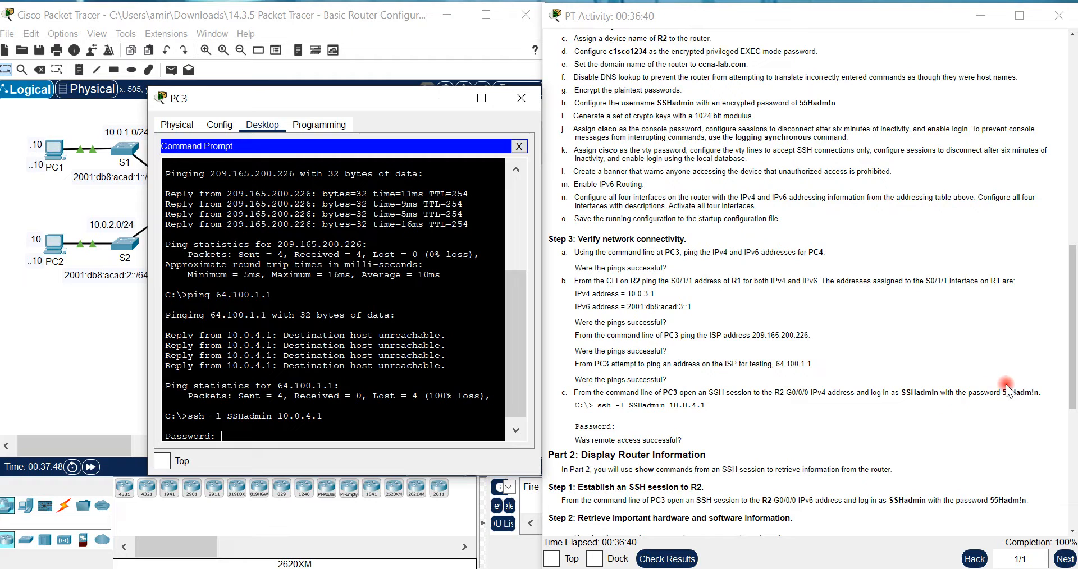
left_click_drag(1003, 393, 1032, 395)
right_click(1032, 394)
left_click(1036, 410)
right_click(315, 433)
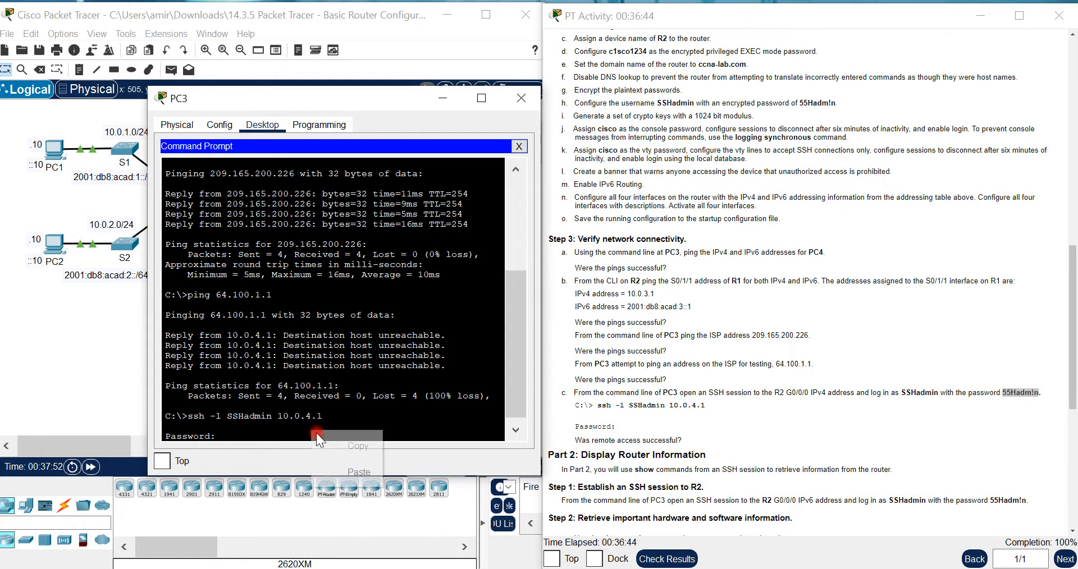
key("Return")
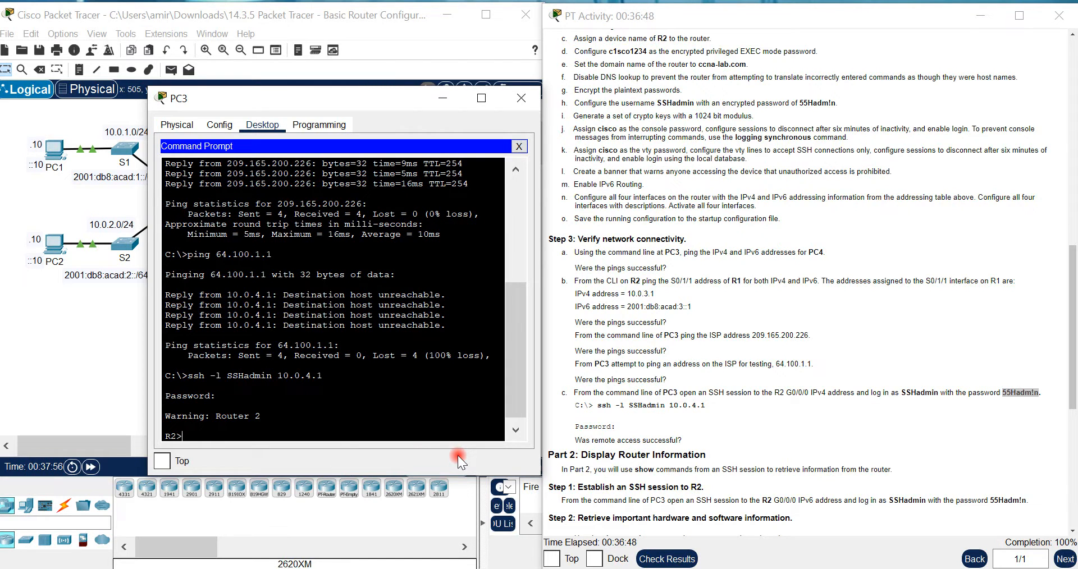
Enter privileged EXEC mode with en, pasting the enable password copied from the instructions
left_click_drag(191, 96, 462, 142)
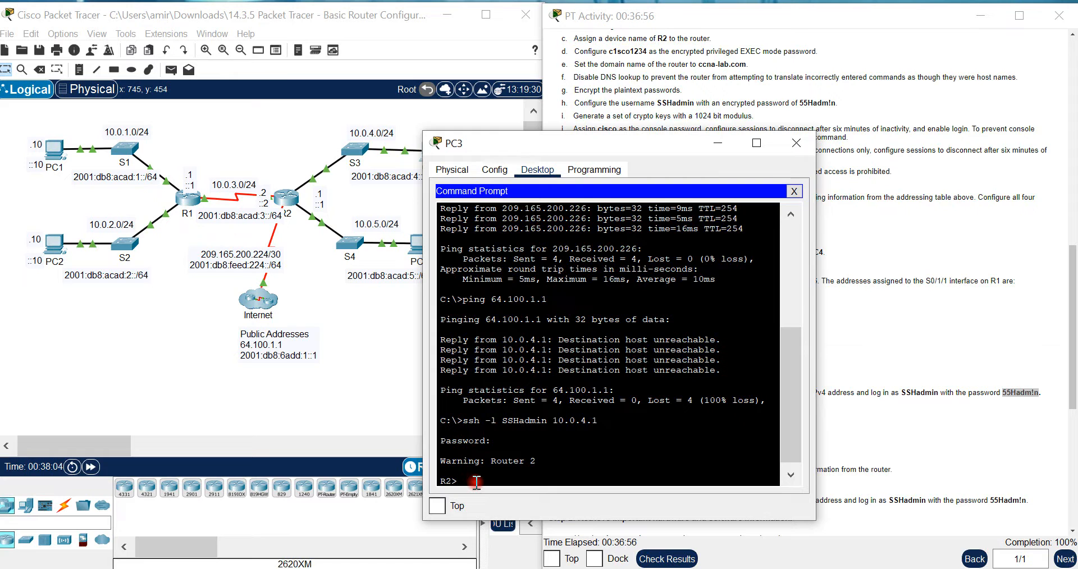
type("en")
key("Return")
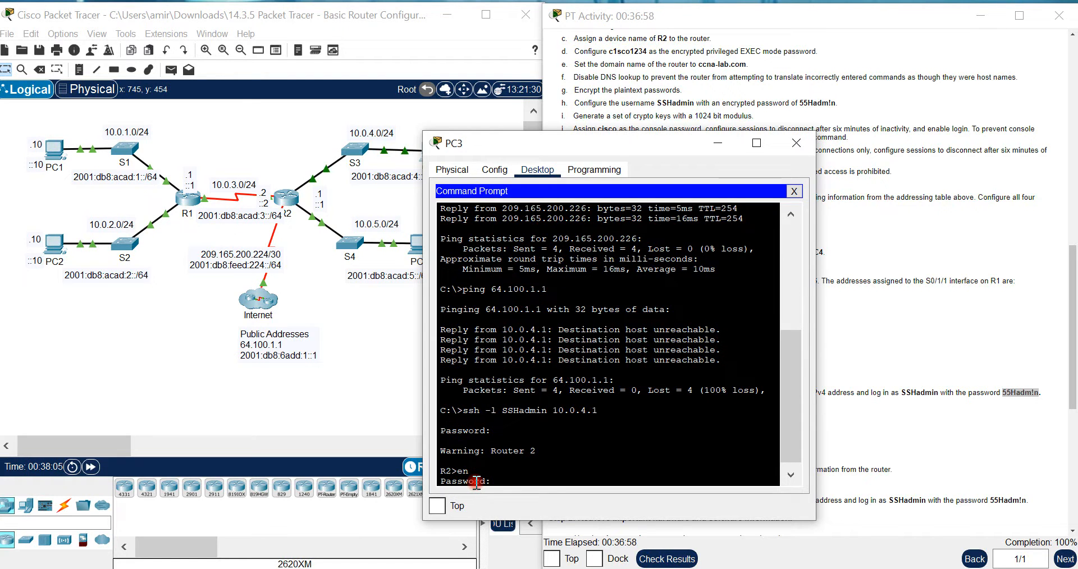
left_click_drag(612, 137, 351, 121)
scroll(780, 264, "up", 4)
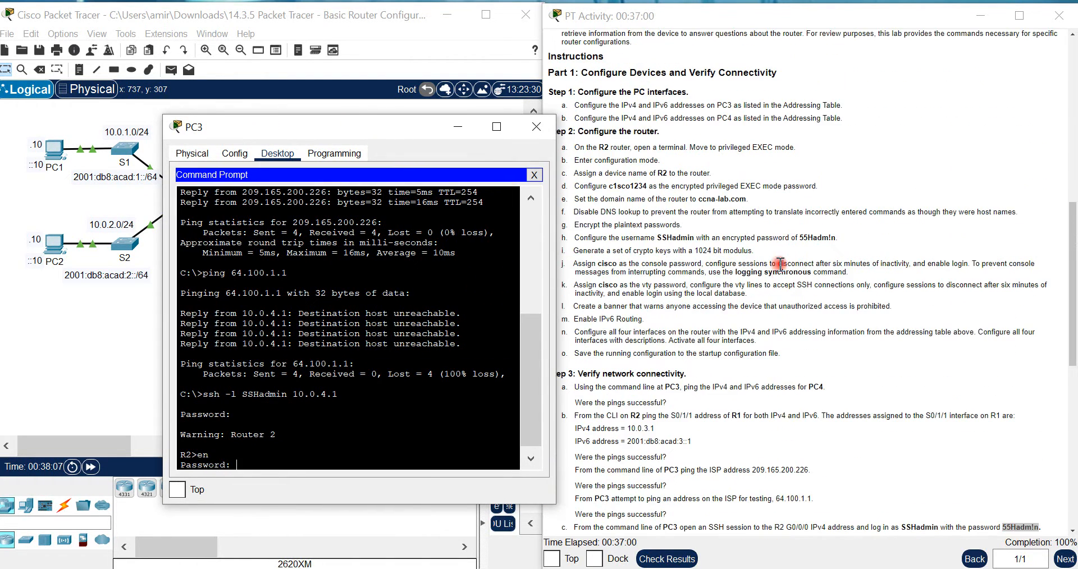
left_click_drag(650, 186, 609, 185)
right_click(612, 186)
left_click(629, 195)
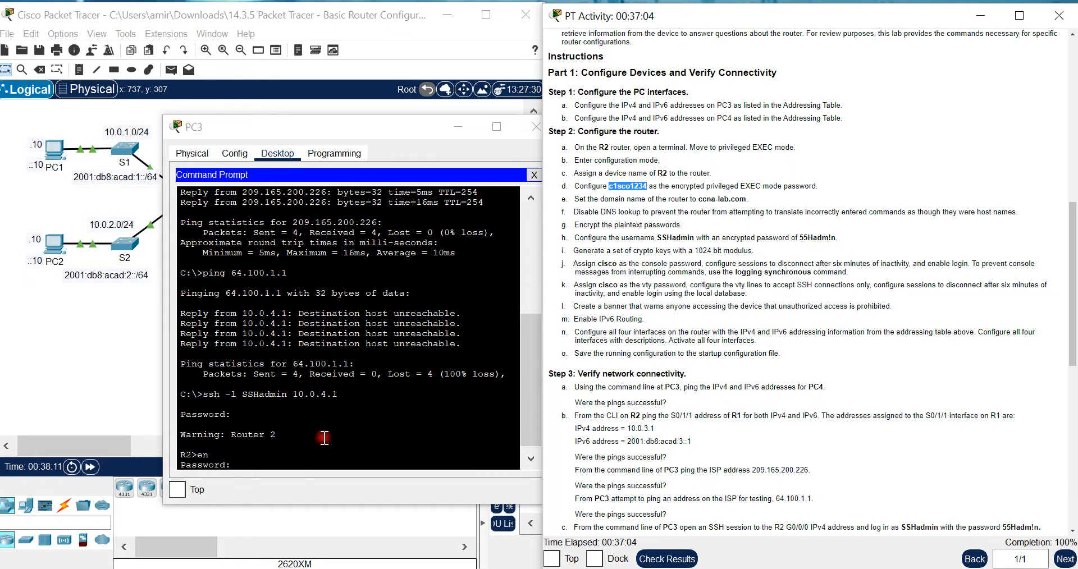
left_click(324, 438)
right_click(306, 461)
left_click(333, 504)
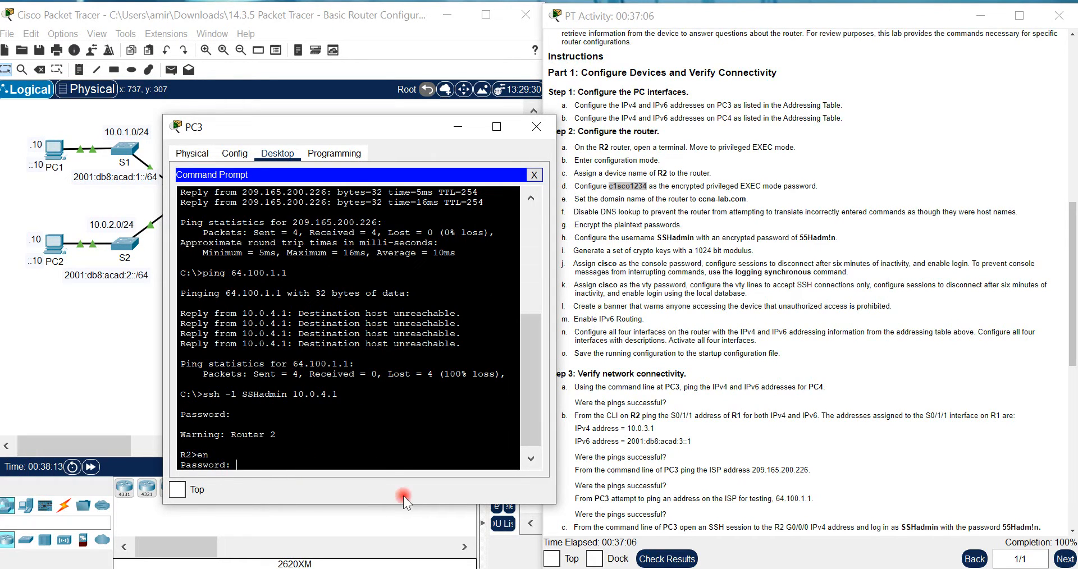
key("Return")
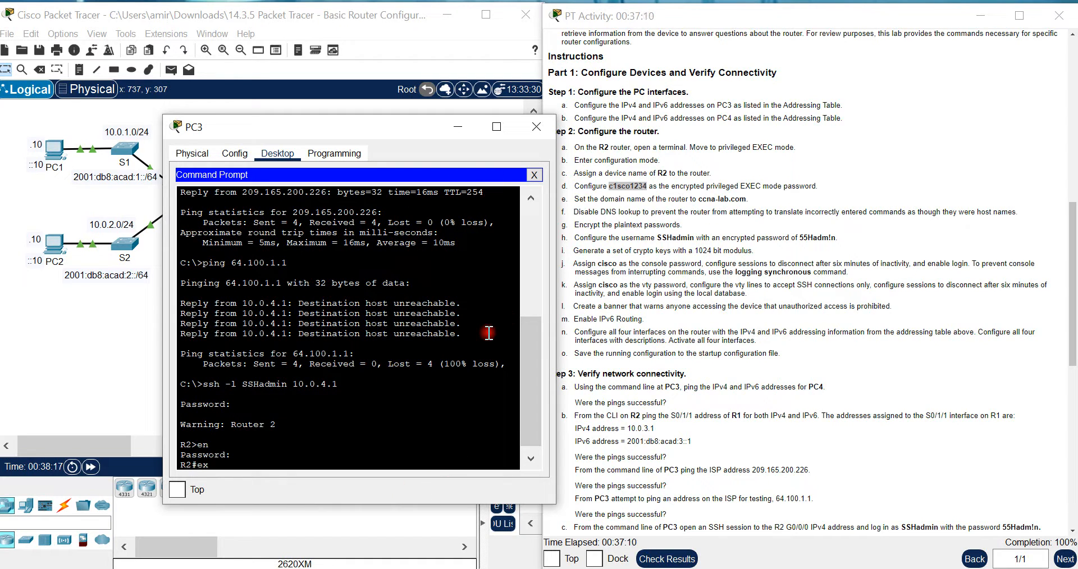
Exit the SSH session, close PC3's window and read the Part 2 SSH instructions
type("exit")
key("Return")
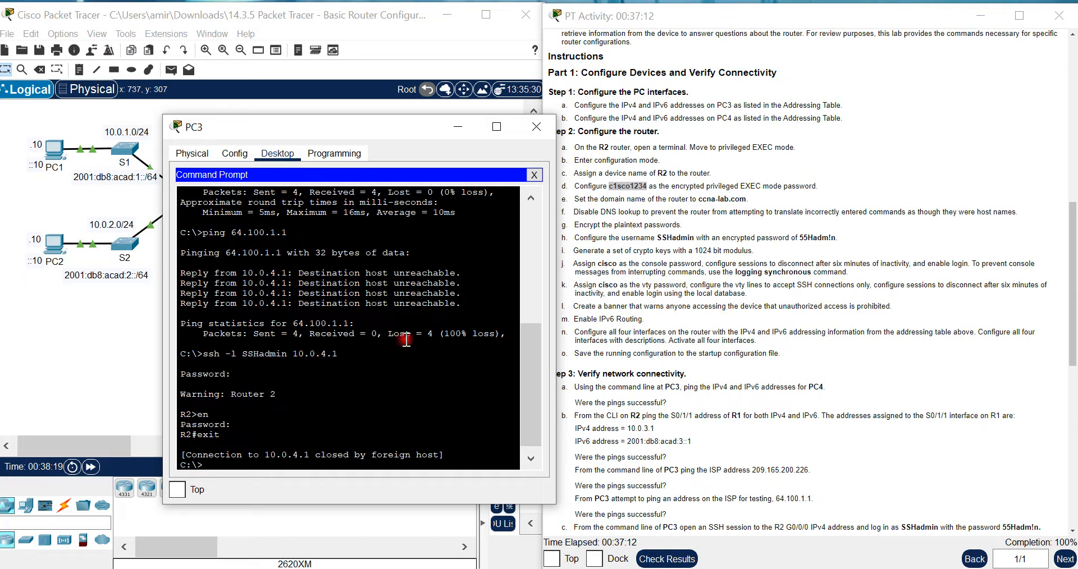
left_click_drag(363, 124, 455, 118)
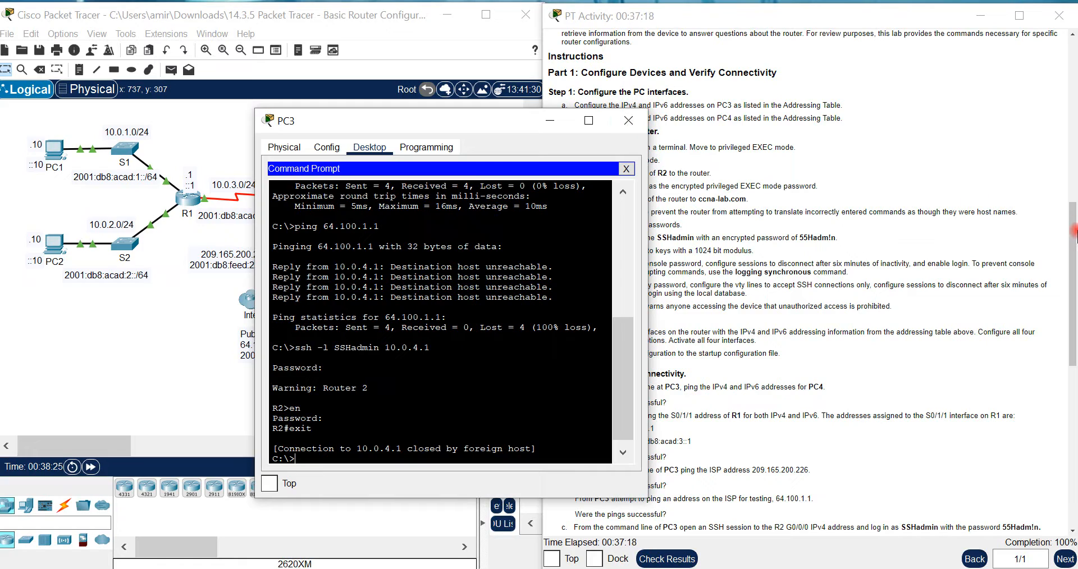
left_click(628, 120)
scroll(681, 306, "down", 2)
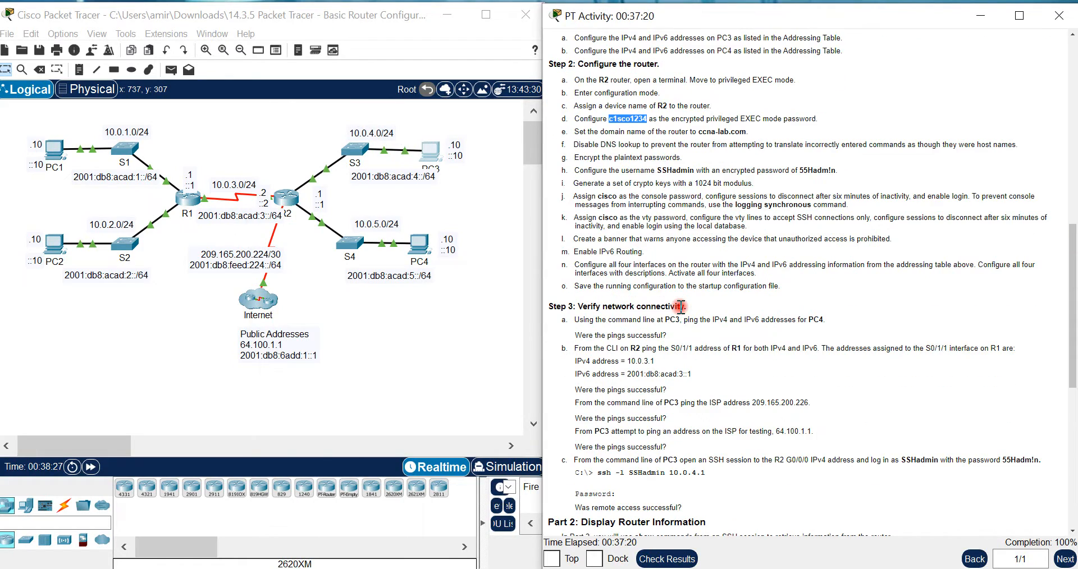
scroll(705, 278, "down", 8)
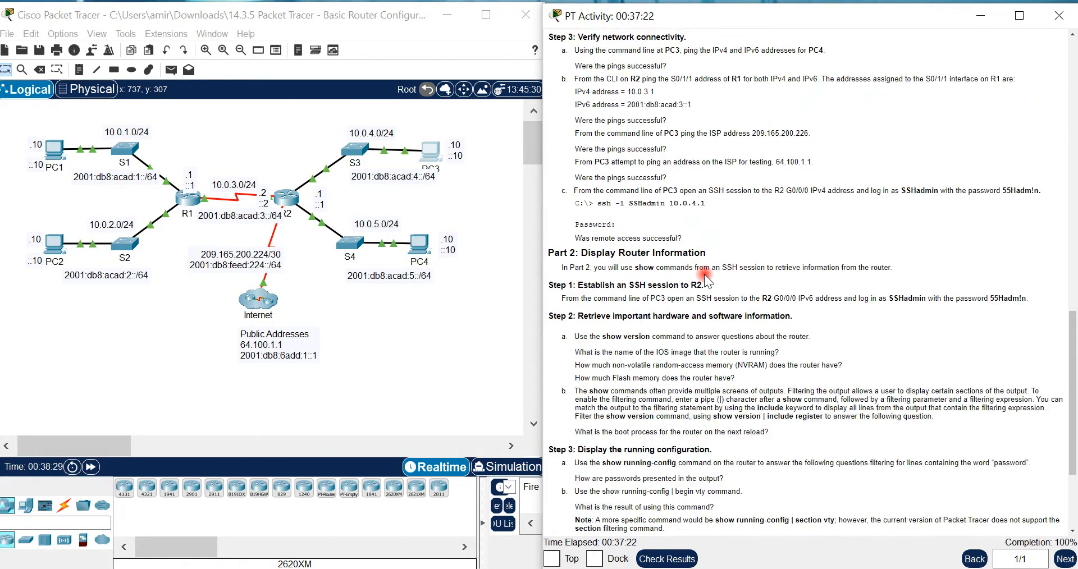
scroll(705, 278, "down", 2)
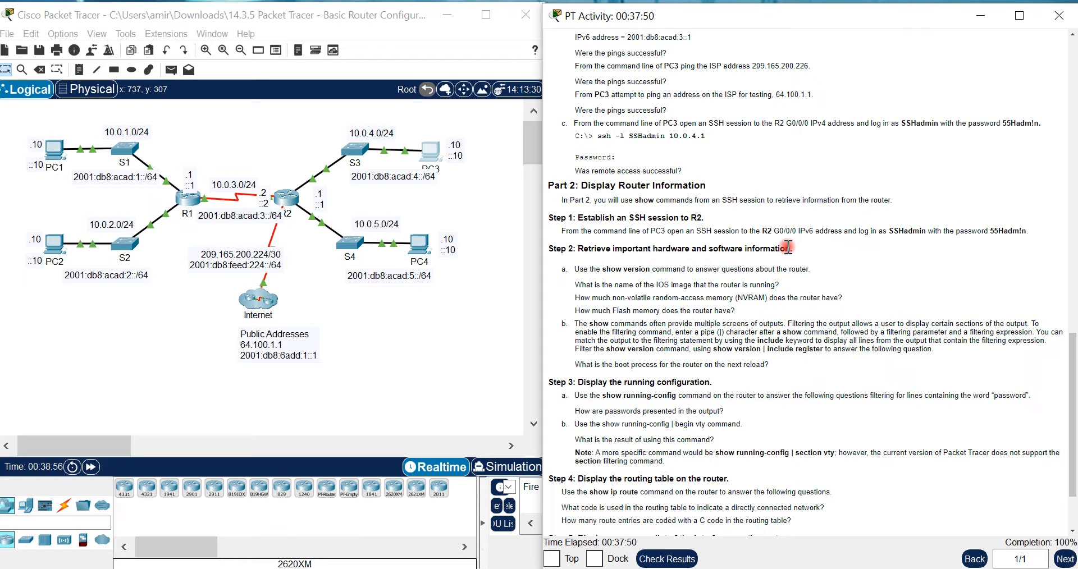
Reopen PC3's command prompt and scroll to its latest output
left_click(432, 152)
left_click_drag(513, 88, 283, 98)
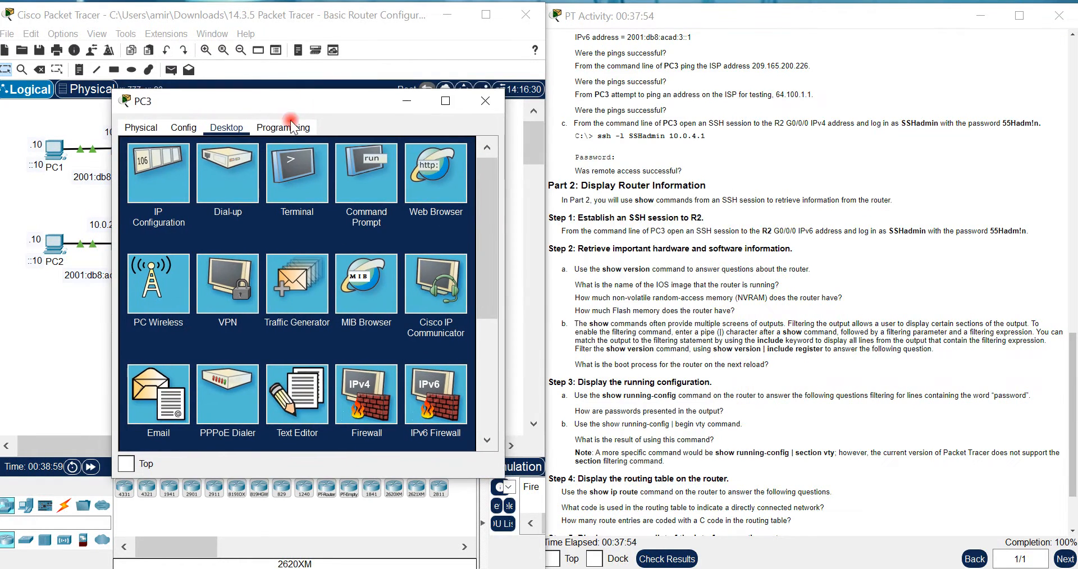
left_click(341, 167)
scroll(314, 390, "down", 7)
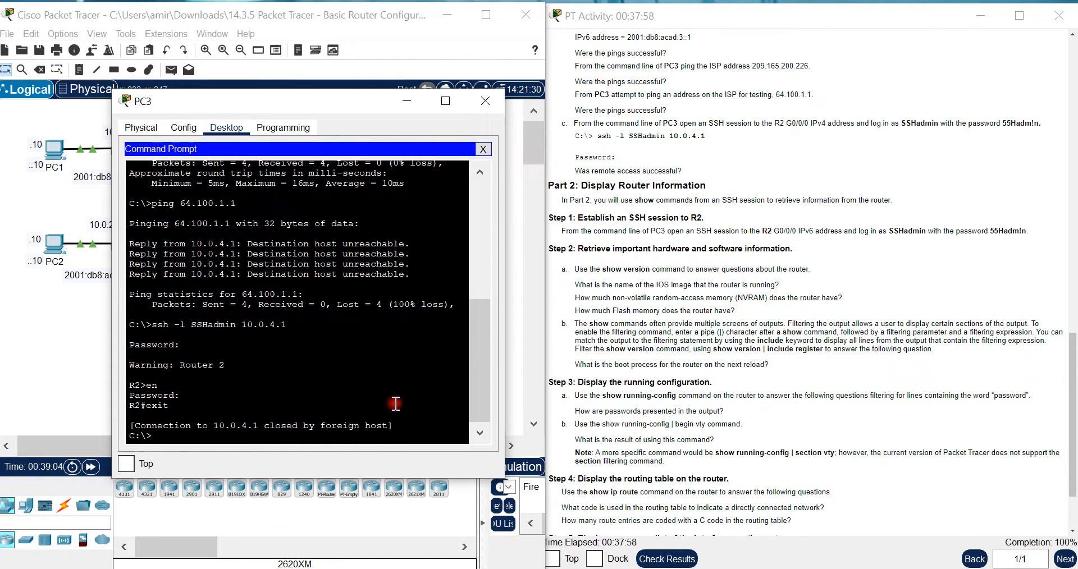
Start an SSH session to R2 with ssh -l SSHadmin 2001:db8:acad:4::1, copying the G0/0/0 IPv6 address from the addressing table
left_click(362, 406)
key("Up")
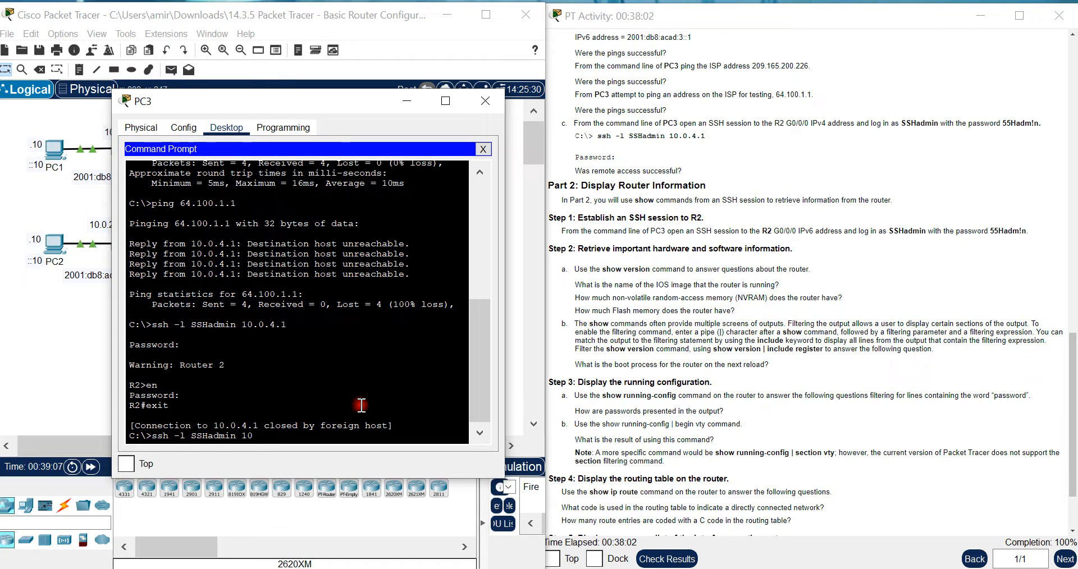
key("BackSpace")
key("BackSpace")
scroll(674, 267, "up", 10)
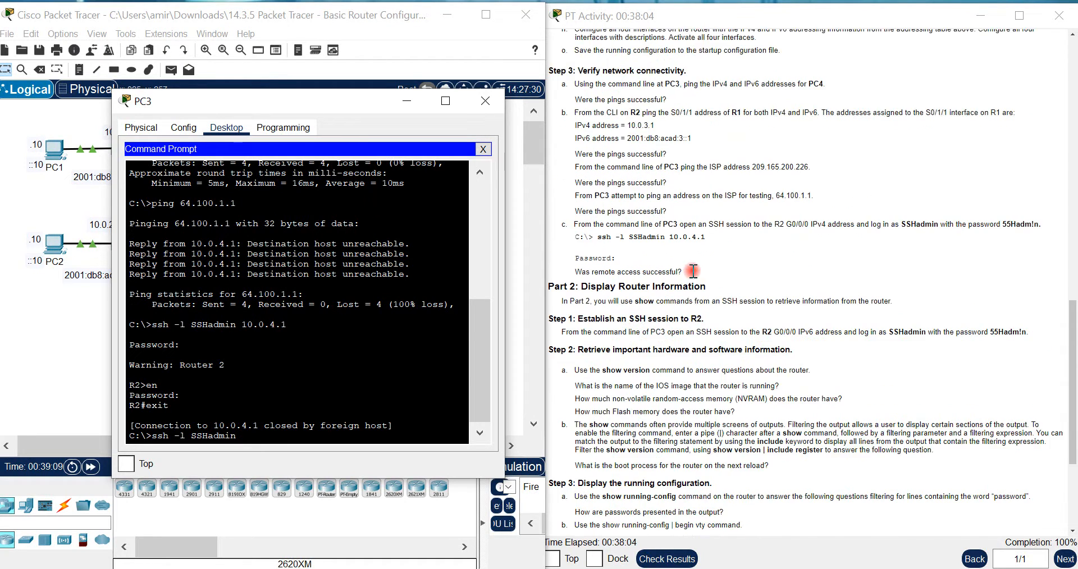
scroll(673, 263, "up", 6)
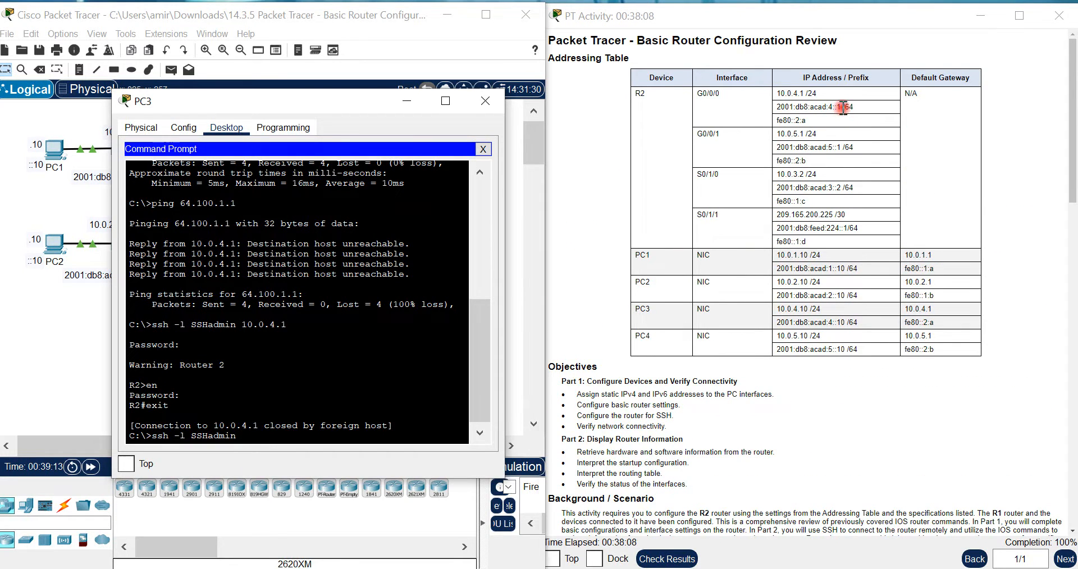
left_click_drag(841, 108, 790, 110)
right_click(790, 111)
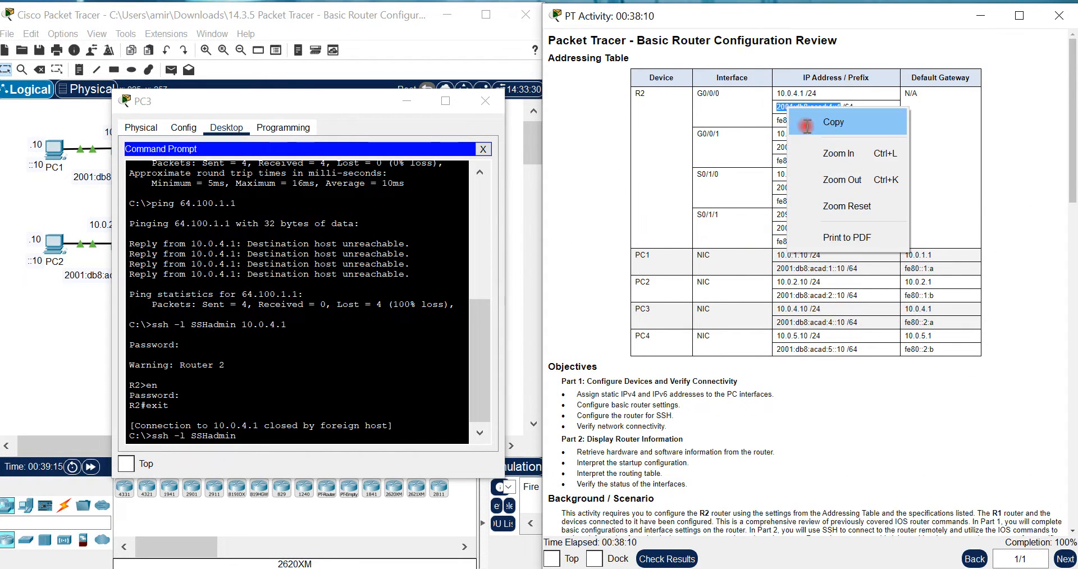
left_click(830, 120)
left_click(264, 435)
right_click(264, 436)
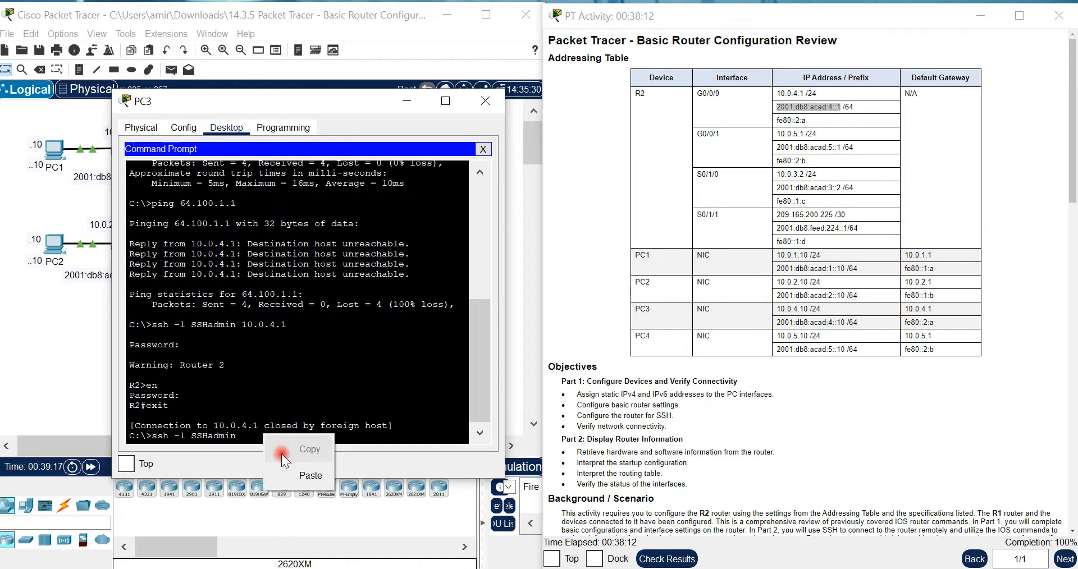
left_click(297, 478)
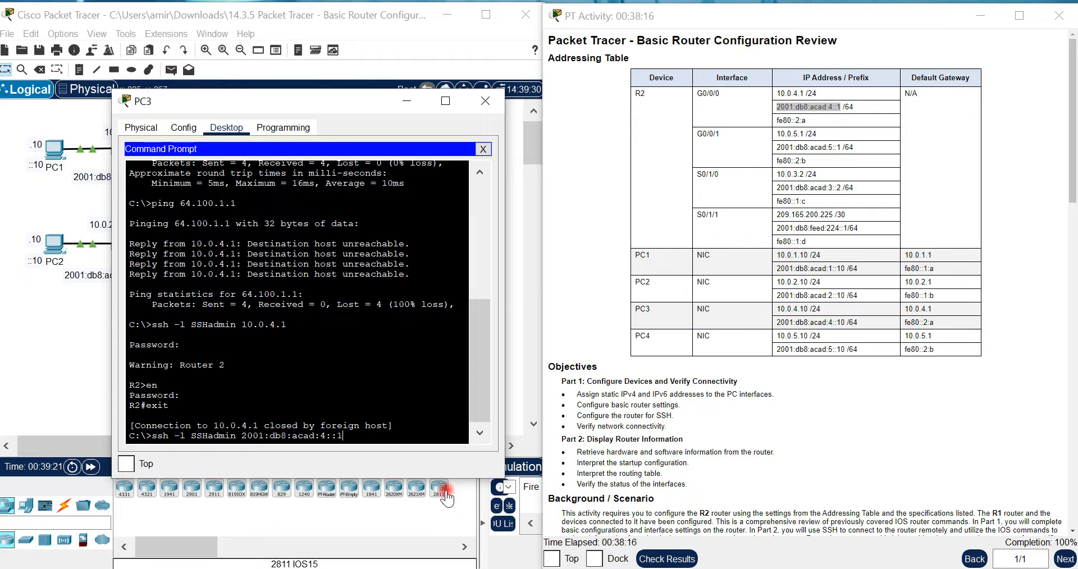
key("Return")
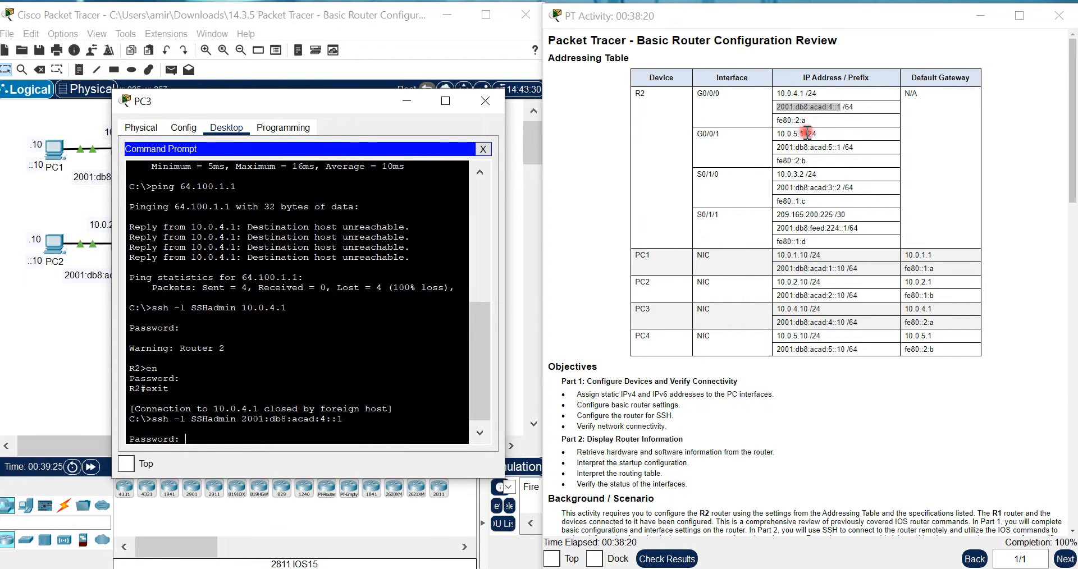
Copy the SSHadmin password from the Part 2 instructions and enter it at the SSH password prompt
scroll(758, 289, "down", 5)
scroll(761, 292, "down", 15)
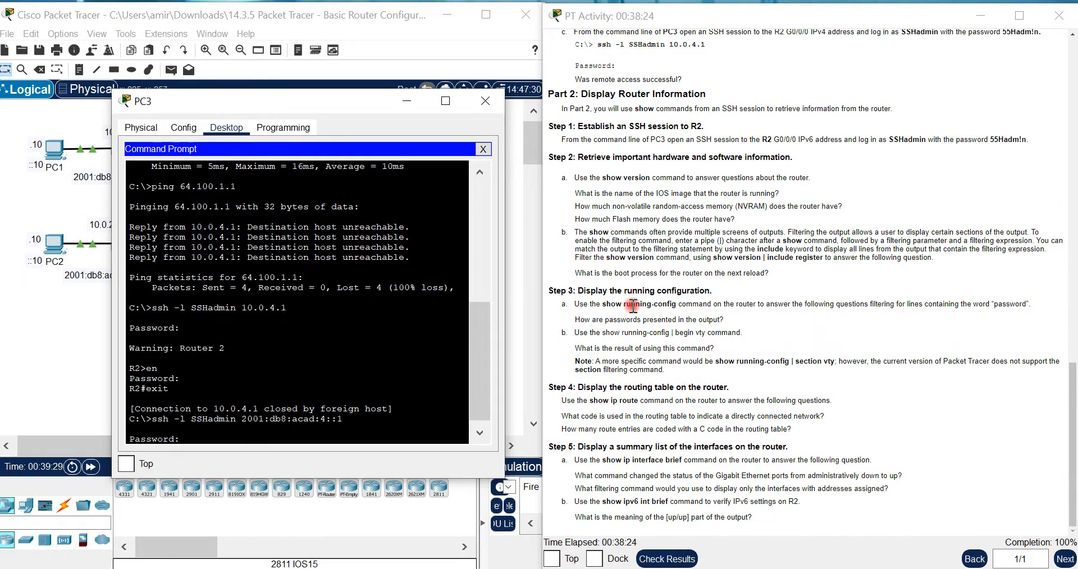
scroll(641, 249, "up", 1)
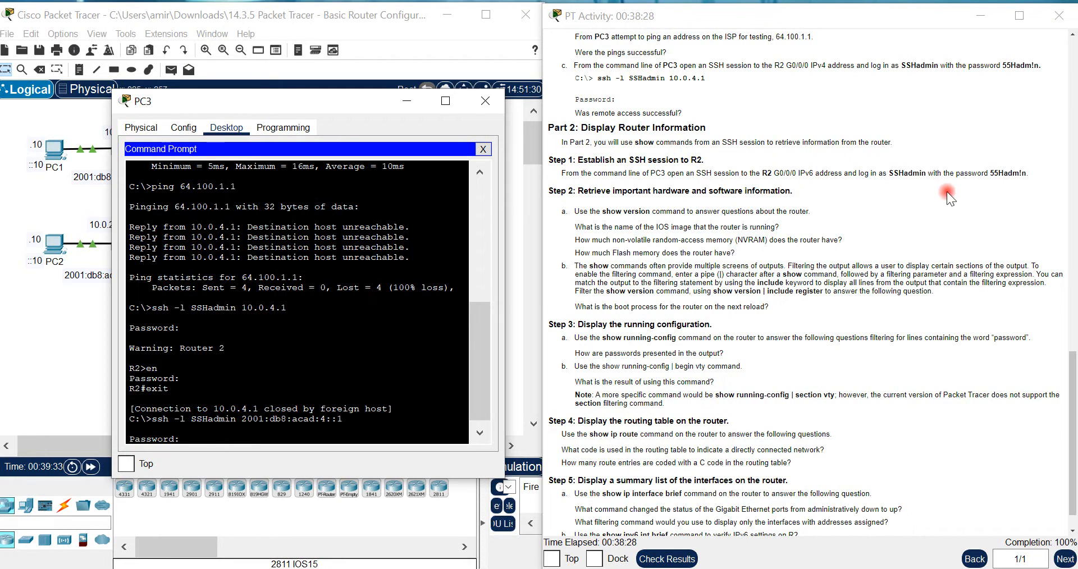
left_click_drag(991, 172, 1026, 172)
right_click(1022, 172)
left_click(1028, 178)
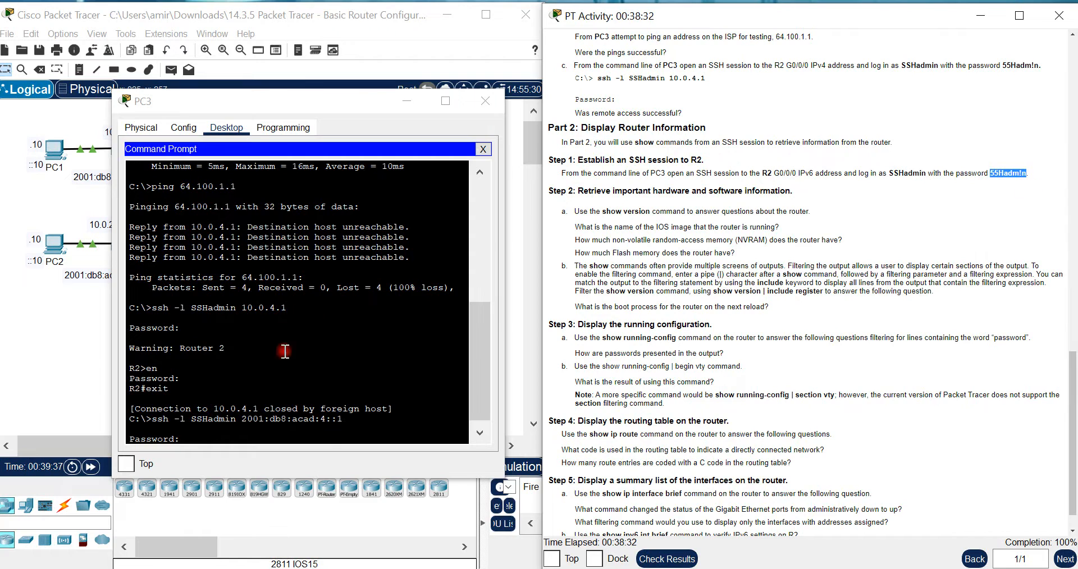
right_click(260, 433)
left_click(290, 475)
key("Return")
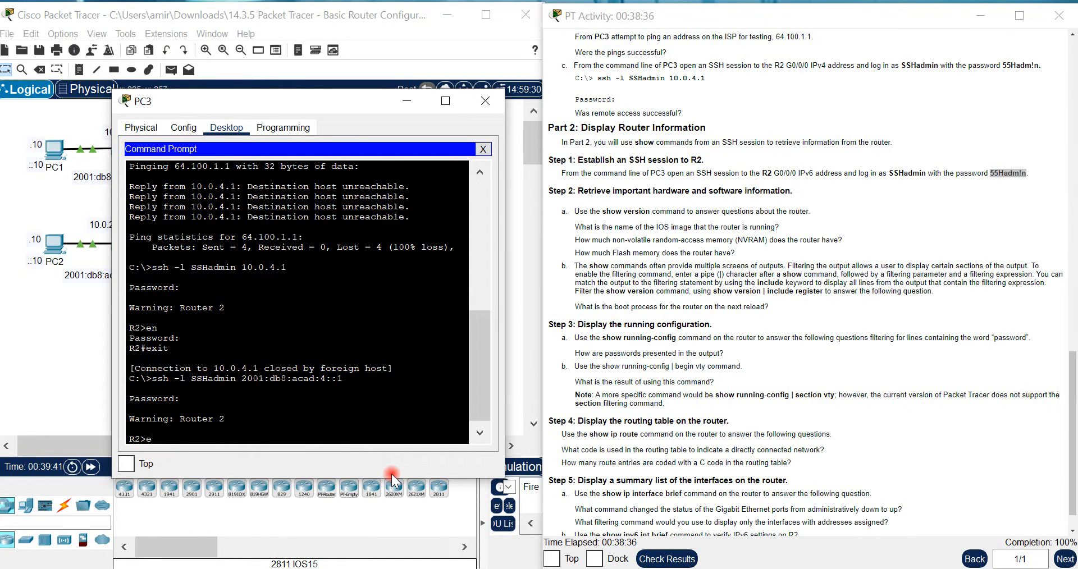
Enter privileged EXEC mode with en, pasting the enable password copied from the instructions
type("en")
key("Return")
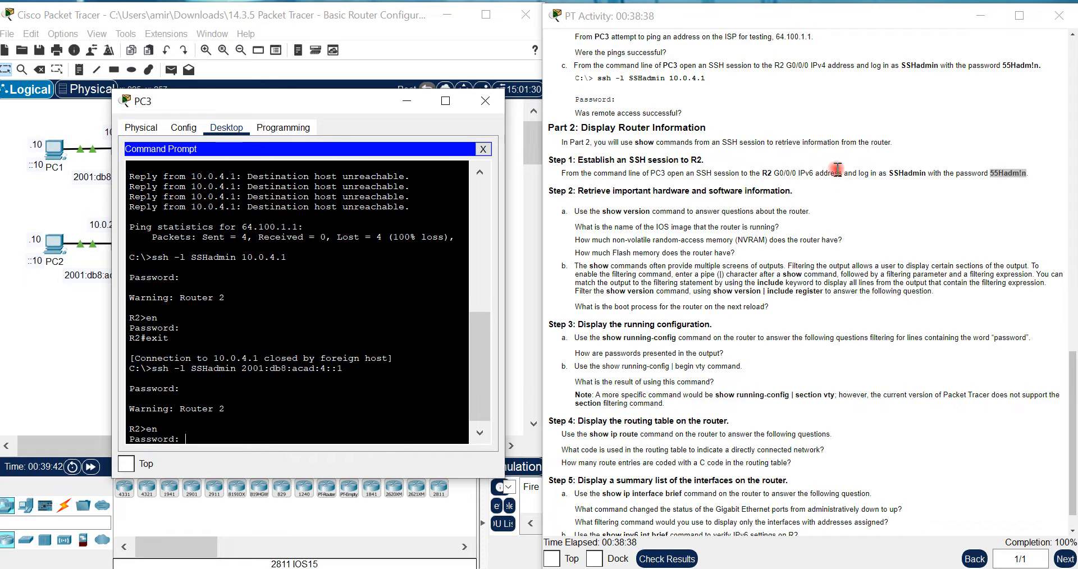
scroll(811, 171, "up", 10)
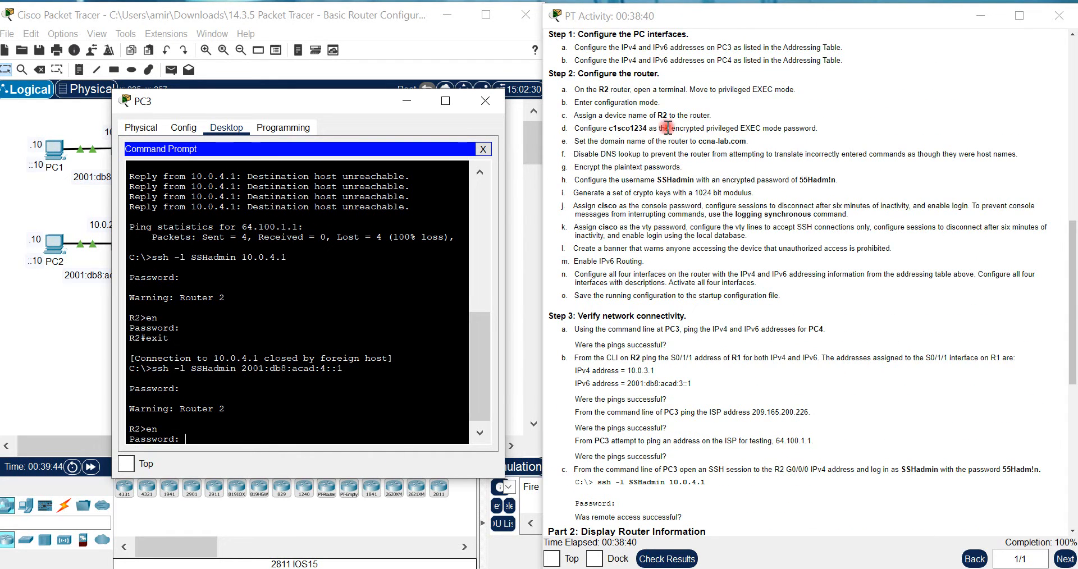
left_click_drag(610, 126, 650, 129)
right_click(651, 131)
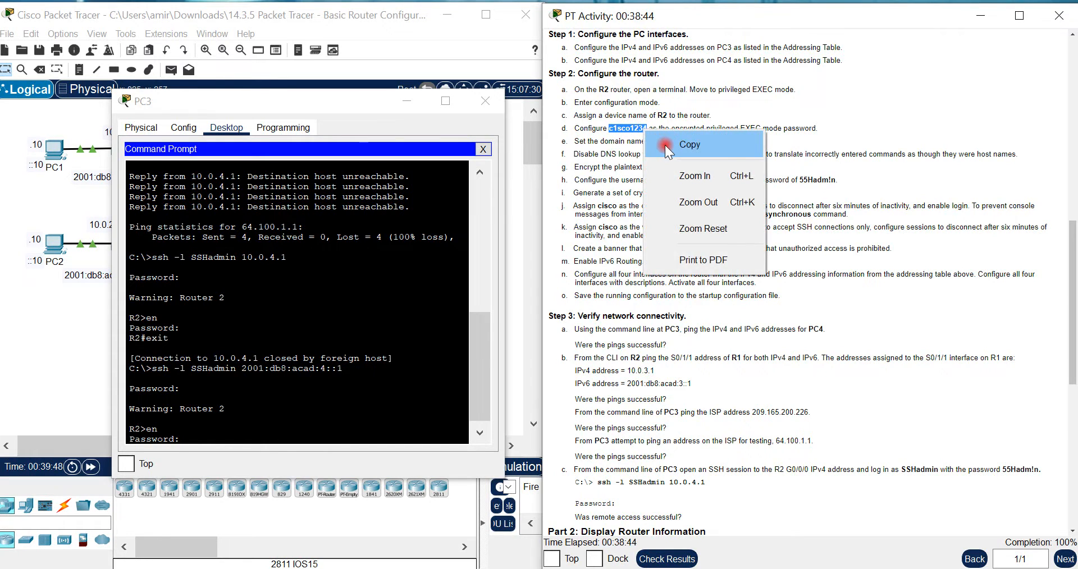
left_click(665, 142)
left_click(213, 438)
right_click(213, 438)
left_click(247, 476)
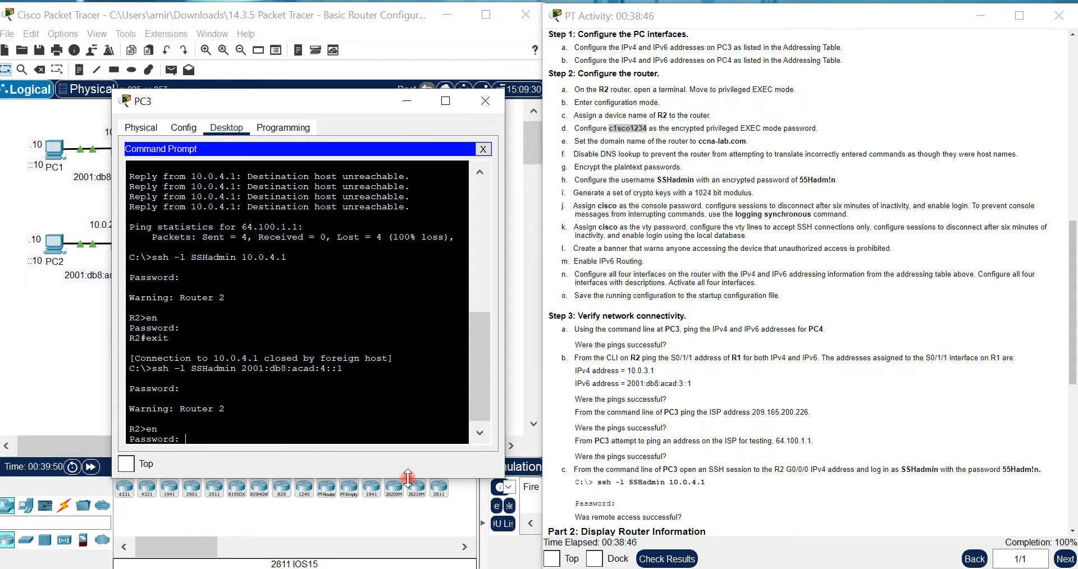
key("Return")
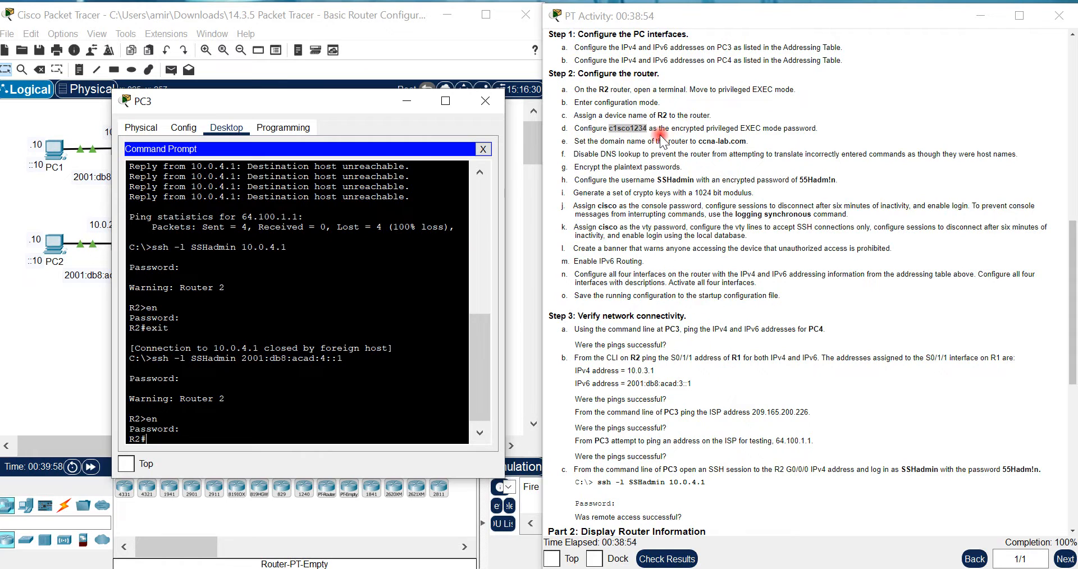
Run show ver on R2 and page through the complete output
scroll(655, 313, "down", 5)
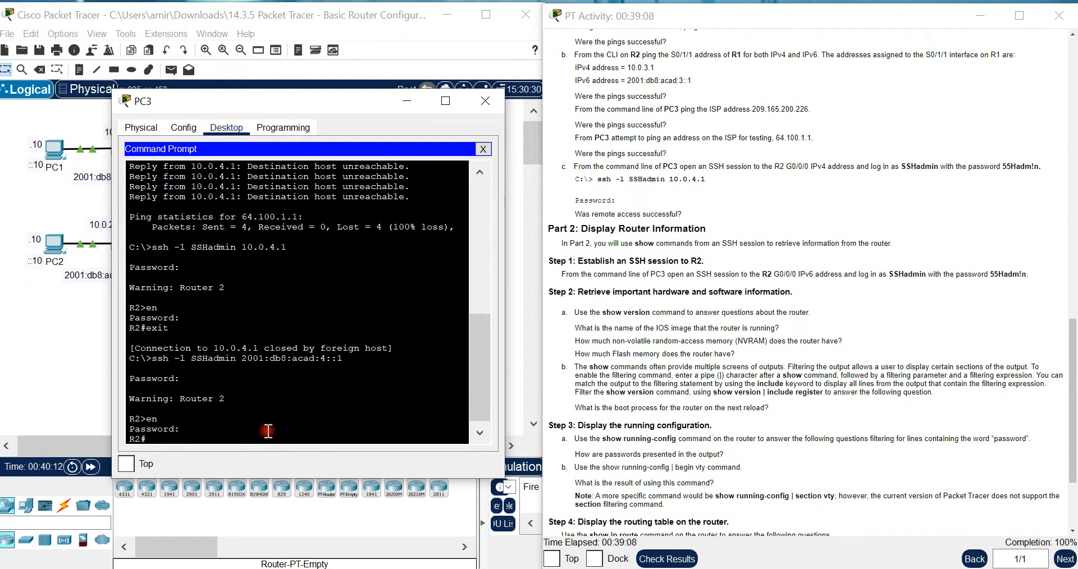
type("show ver")
key("Return")
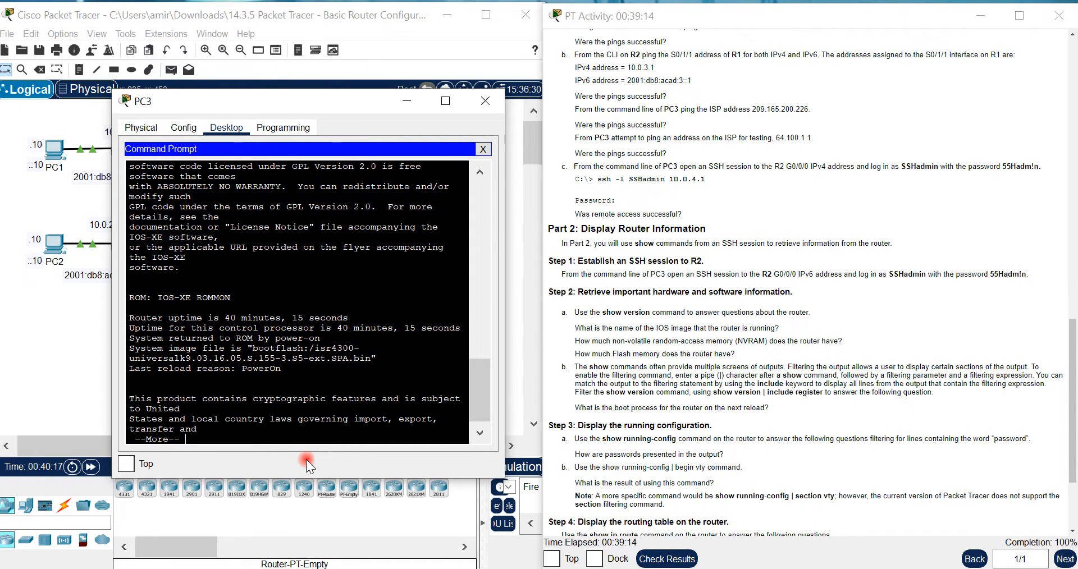
key("space")
key("space")
key("space")
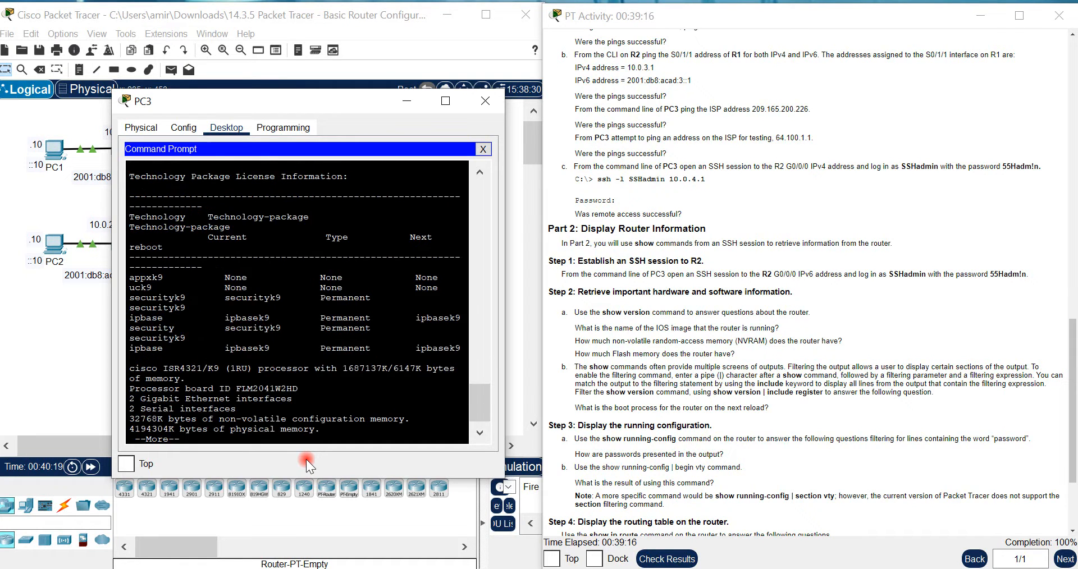
Scroll back through the show version output to find the system image file name
scroll(298, 350, "up", 10)
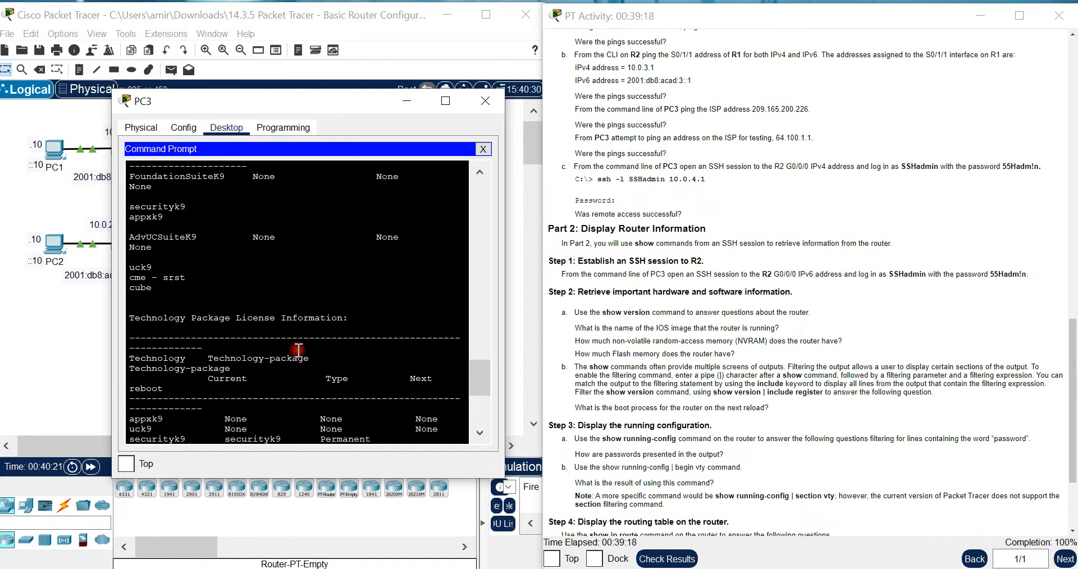
scroll(298, 350, "up", 3)
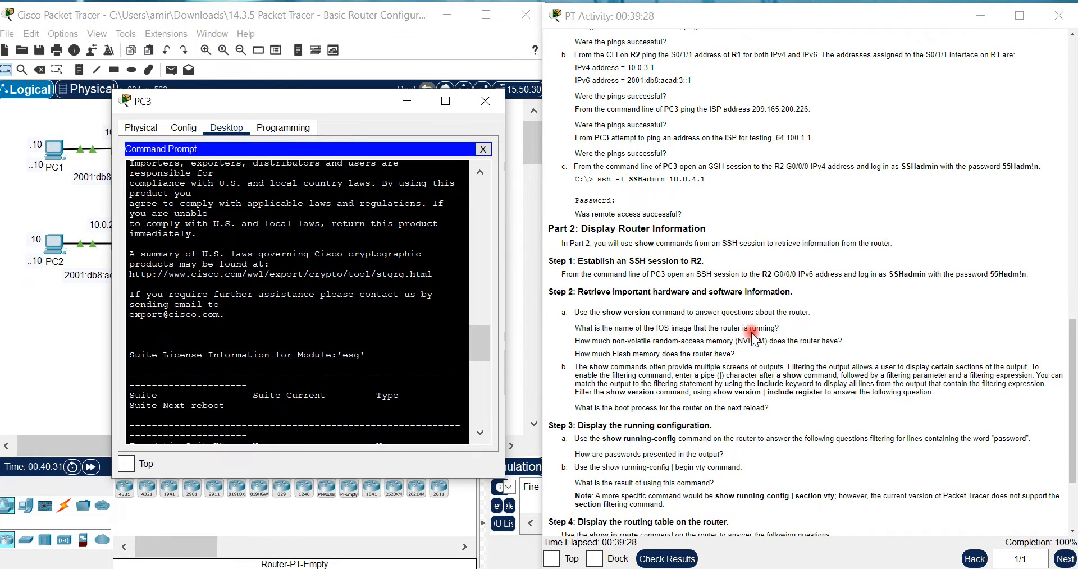
scroll(371, 287, "up", 5)
scroll(371, 287, "up", 1)
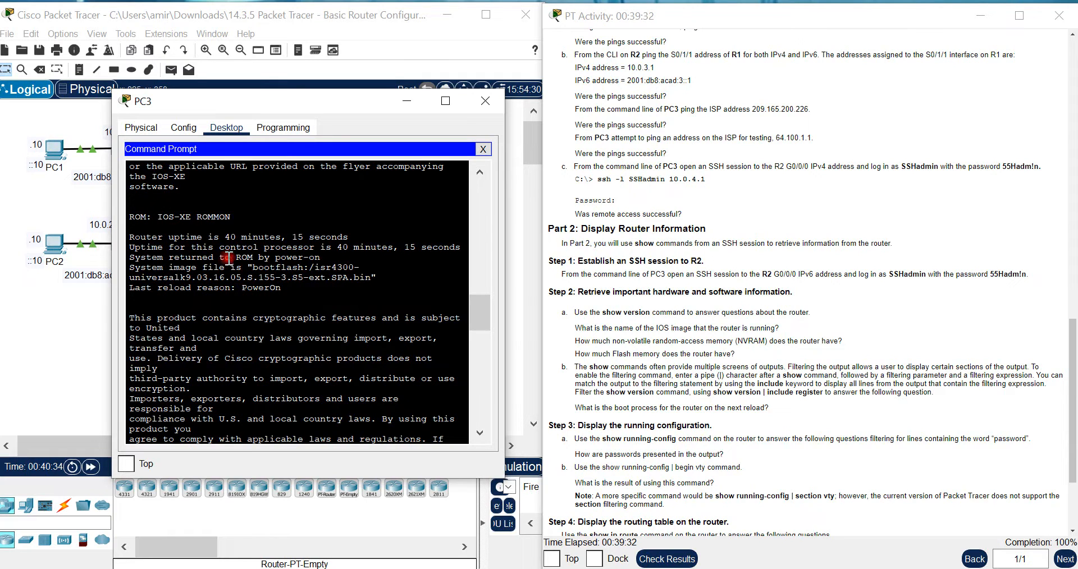
left_click_drag(130, 264, 366, 280)
left_click(364, 293)
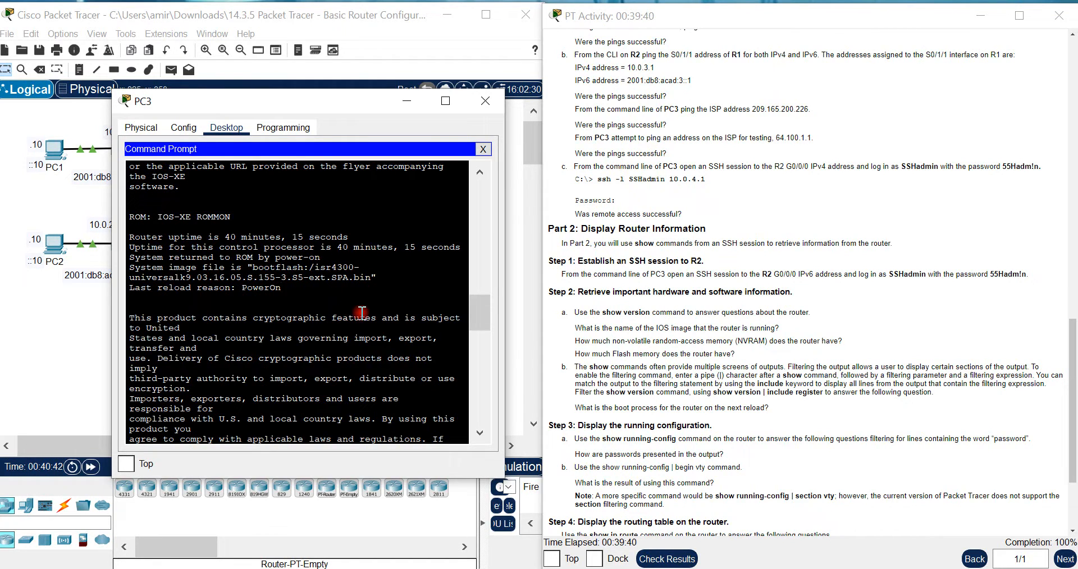
scroll(372, 318, "down", 1)
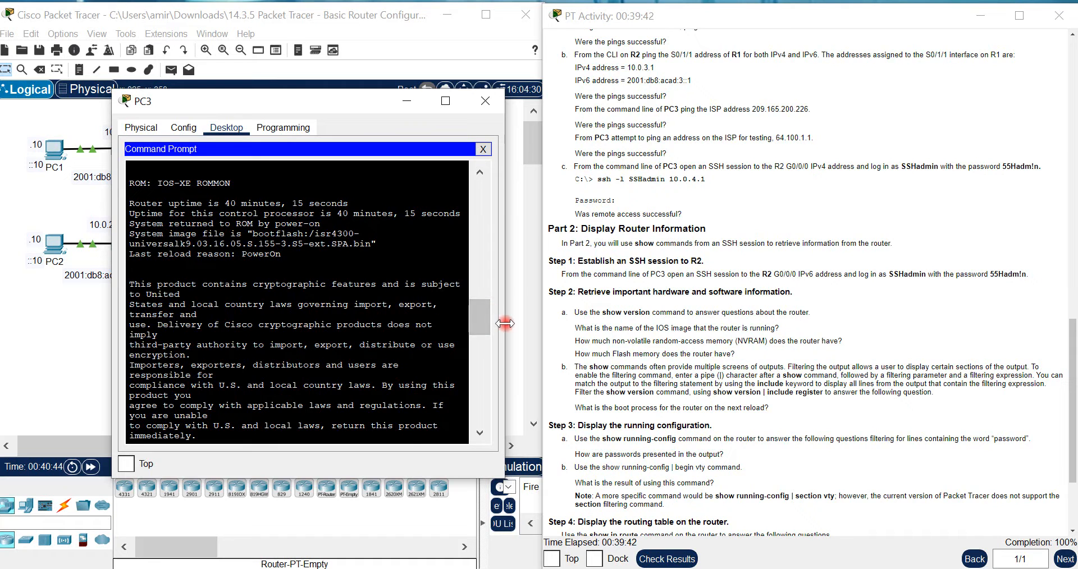
Widen the PC3 window and examine the output for the amount of non-volatile configuration memory
left_click_drag(505, 324, 572, 324)
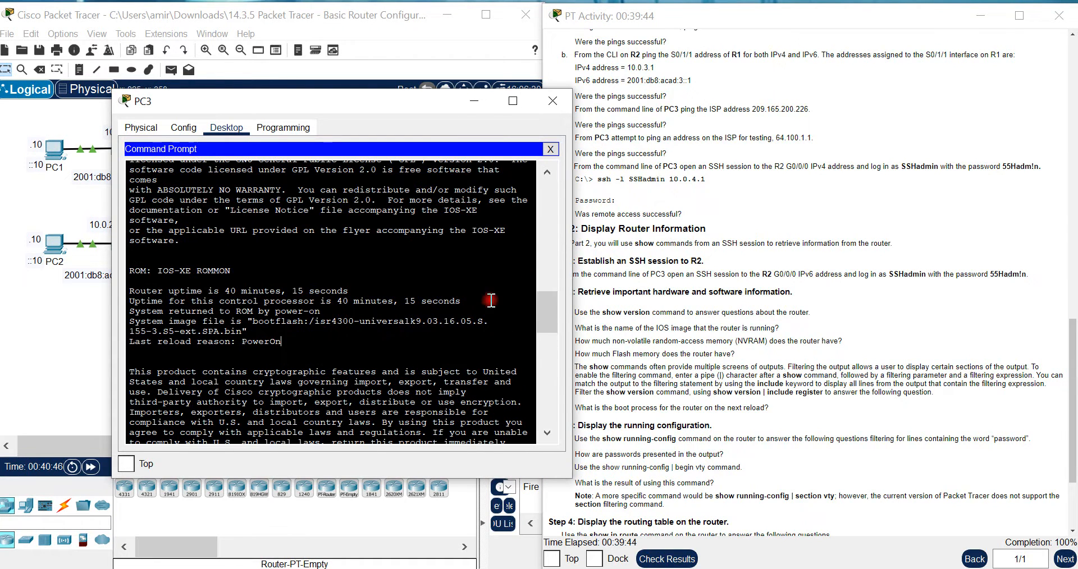
left_click(693, 351)
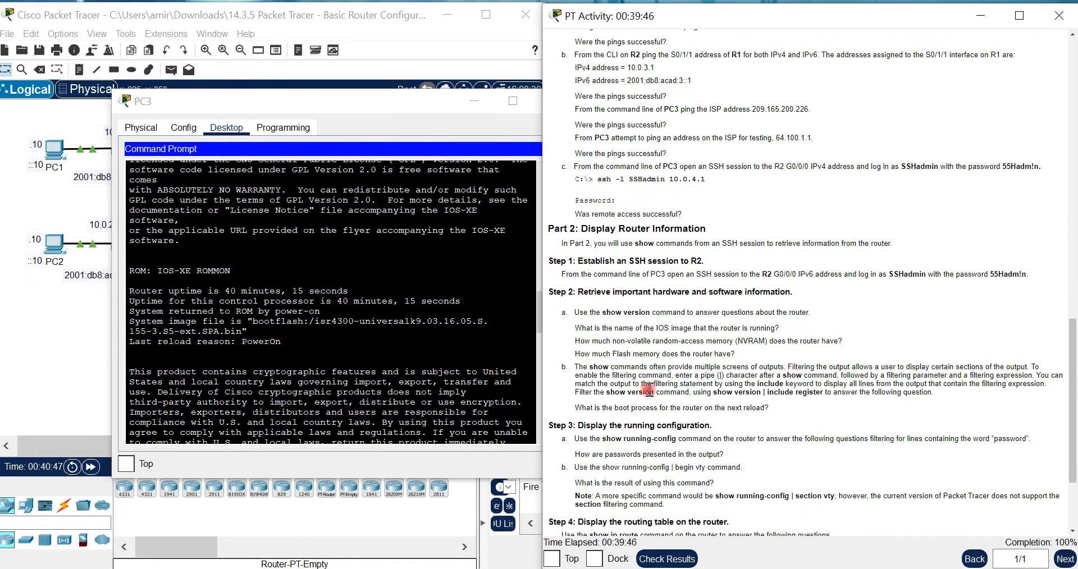
scroll(648, 387, "down", 3)
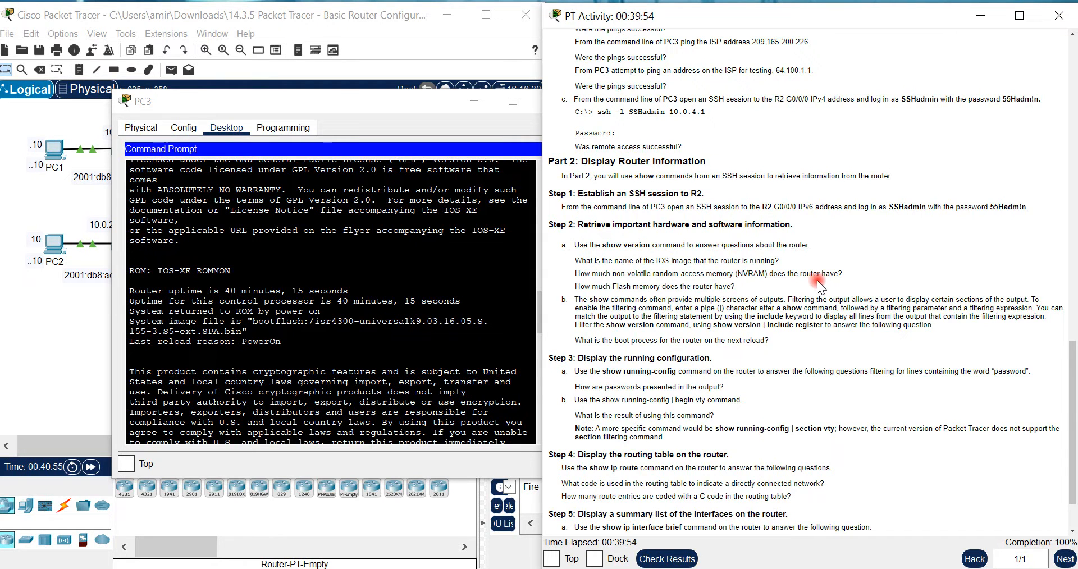
scroll(411, 300, "down", 7)
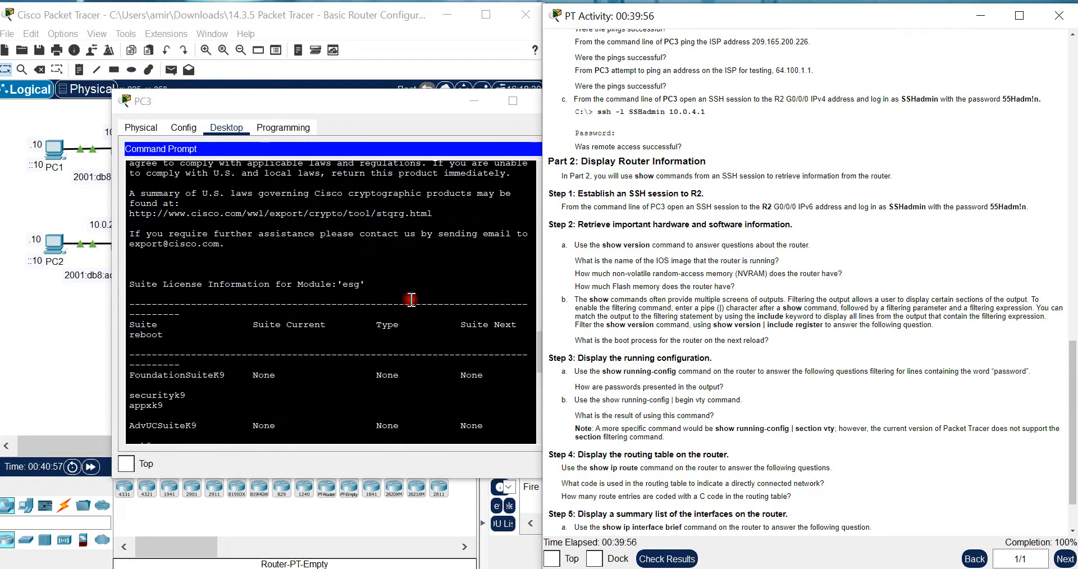
scroll(411, 300, "down", 8)
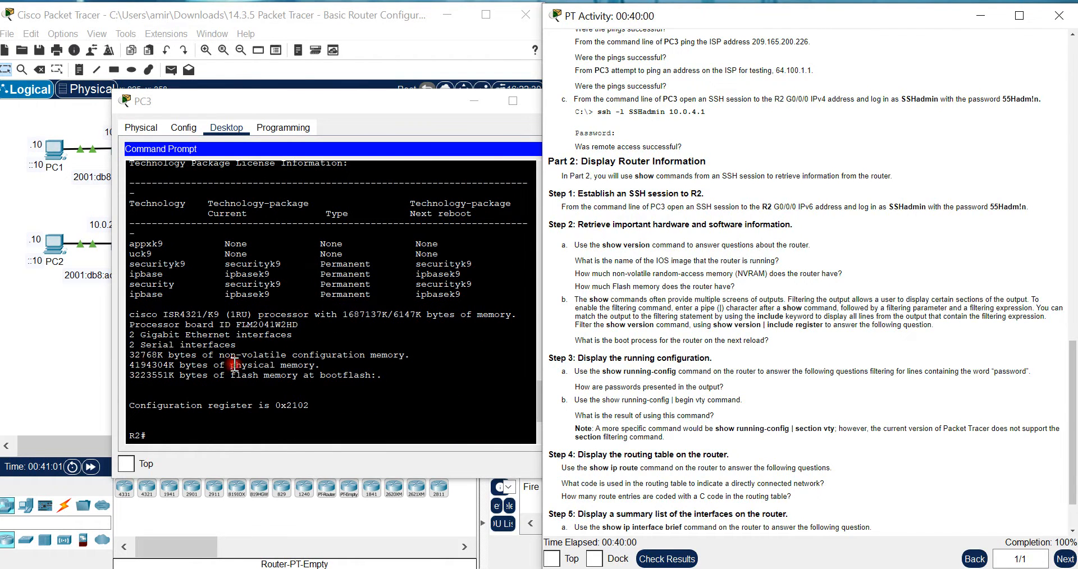
left_click_drag(219, 354, 412, 358)
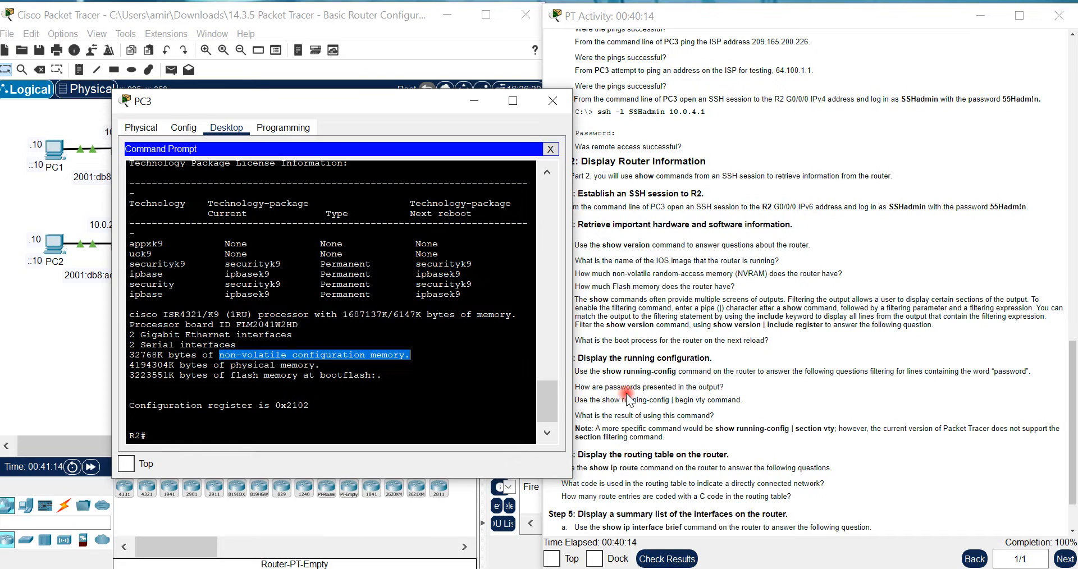
Move the PC3 window and highlight the flash memory amount in the show version output
left_click_drag(366, 105, 299, 88)
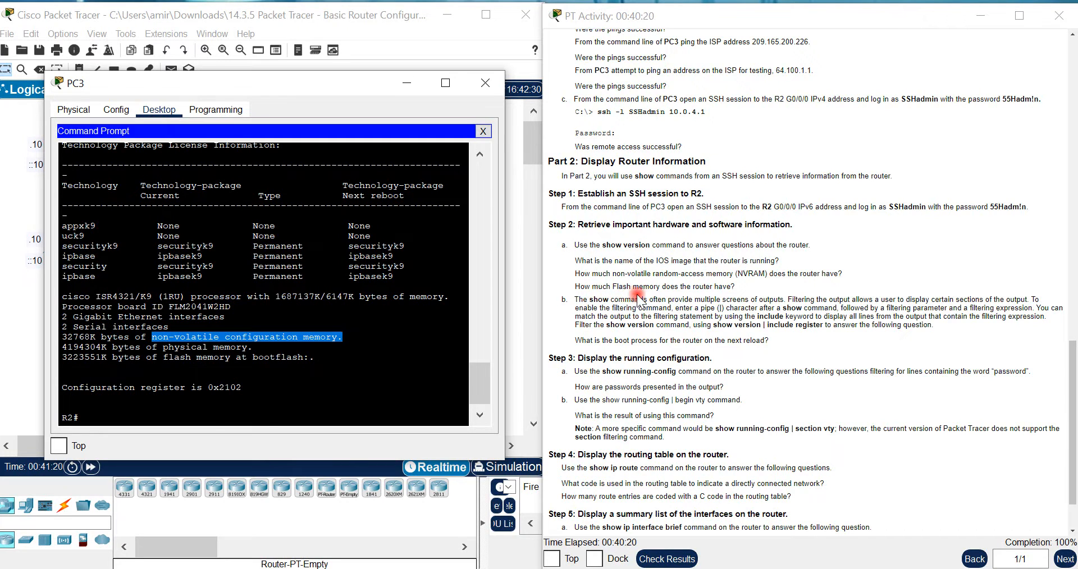
left_click(315, 358)
left_click_drag(315, 358, 62, 358)
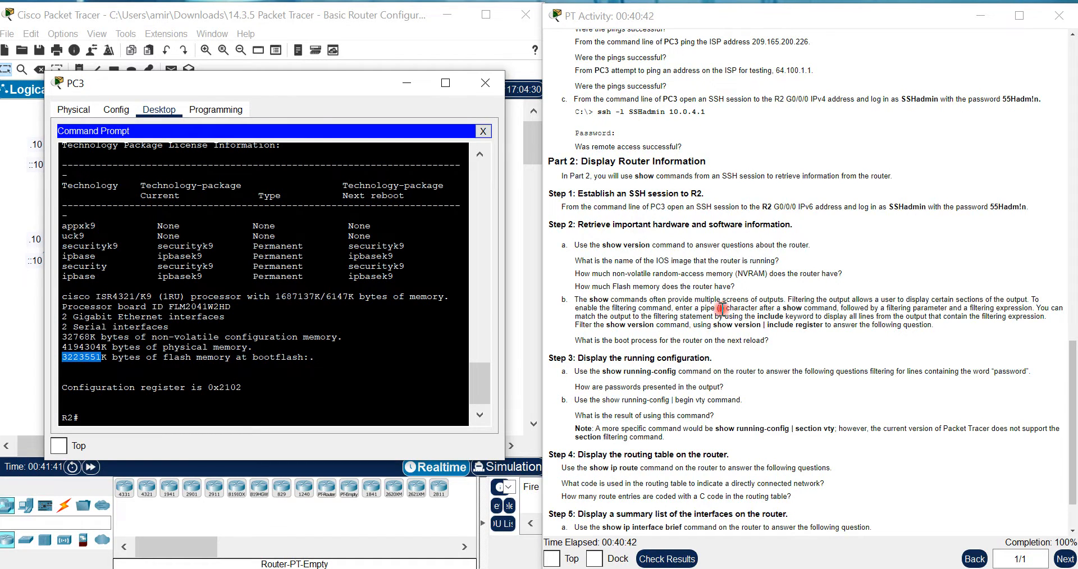
left_click(723, 310)
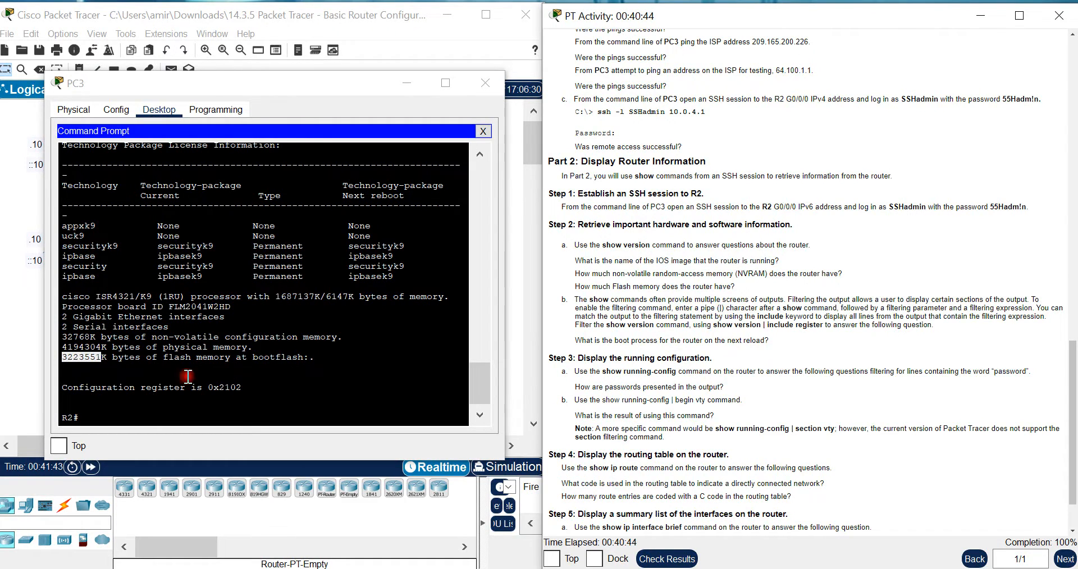
Run show version filtered with include register on R2, copying the filter from the activity instructions
left_click(149, 419)
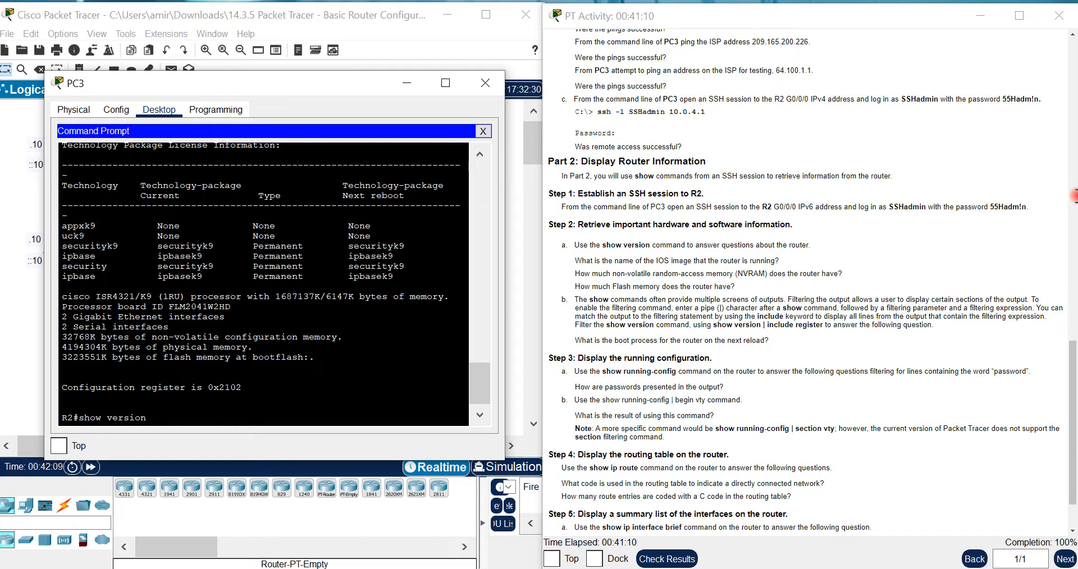
left_click(1077, 155)
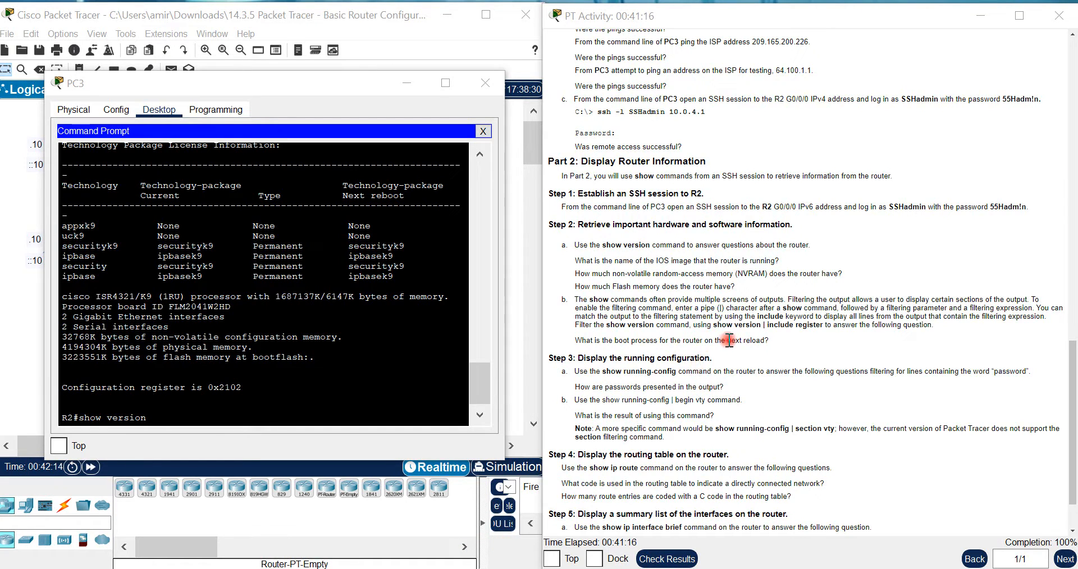
left_click(724, 309)
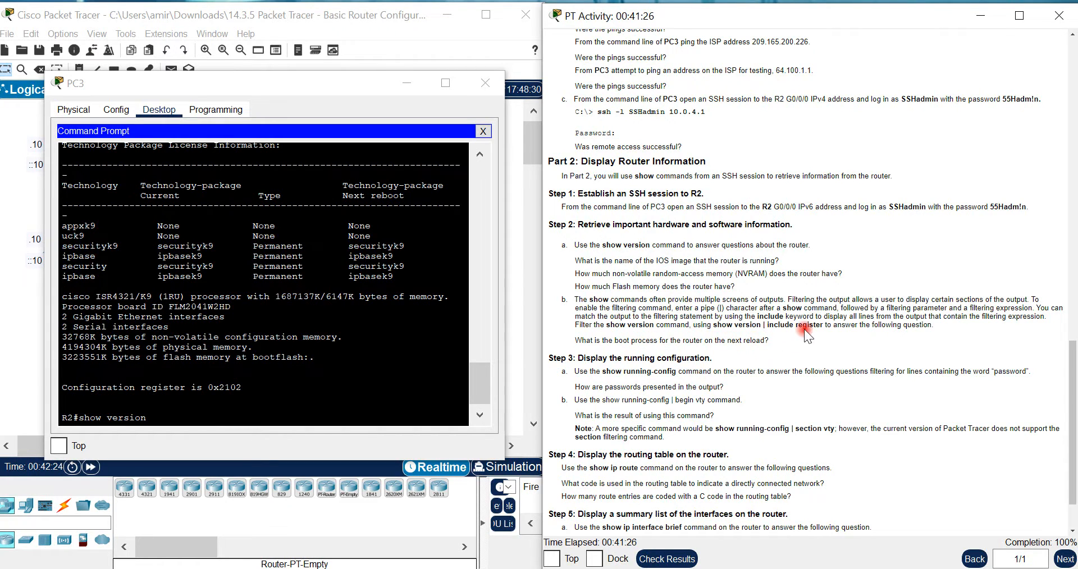
left_click_drag(798, 328, 824, 326)
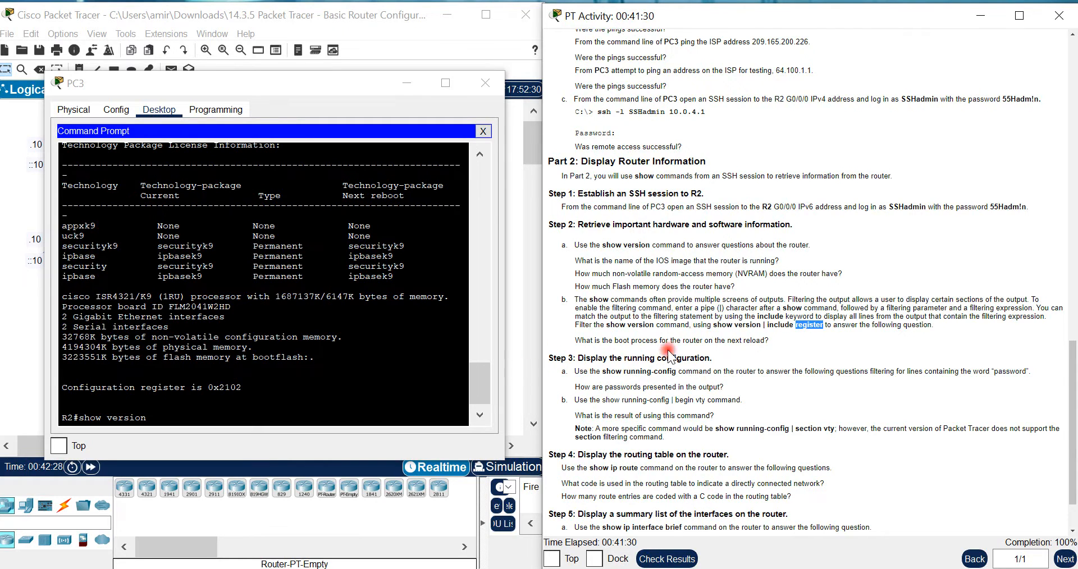
left_click_drag(718, 326, 756, 325)
right_click(202, 440)
left_click(232, 459)
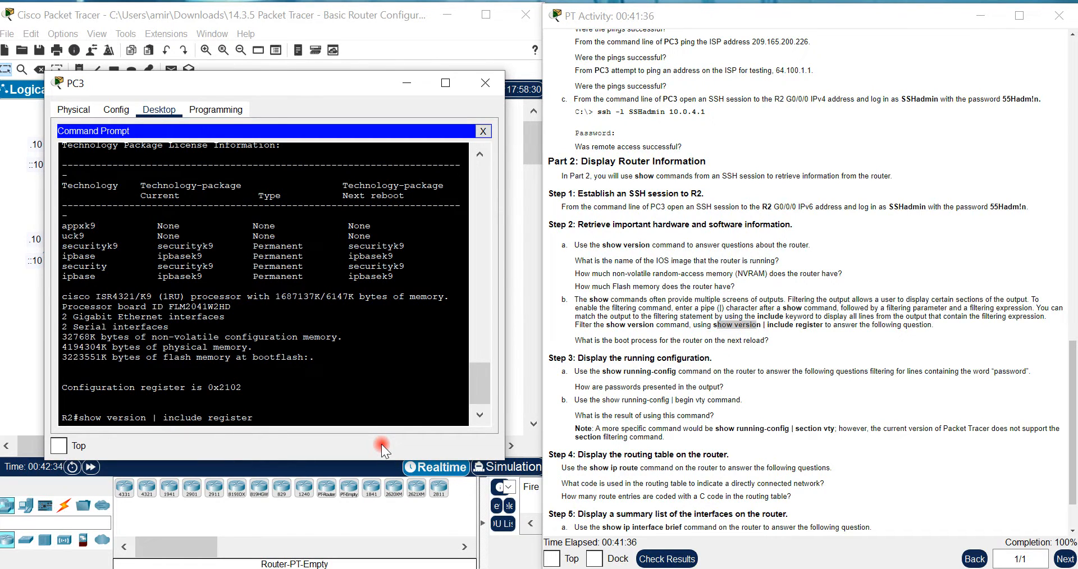
key("Return")
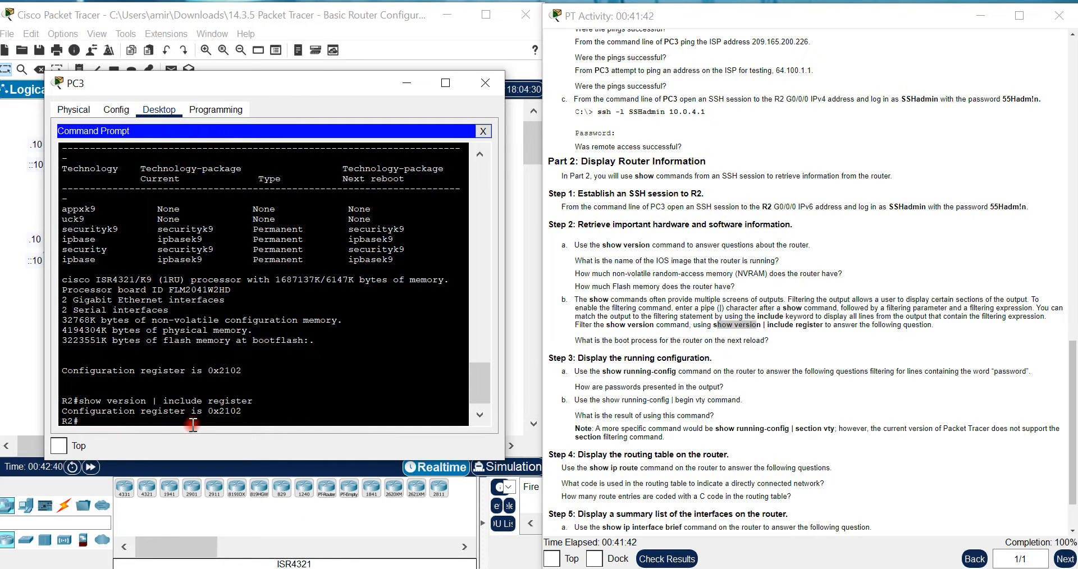
Recall the last command and change the filter to include flash, then run it
key("Up")
key("BackSpace")
key("BackSpace")
key("BackSpace")
type("f")
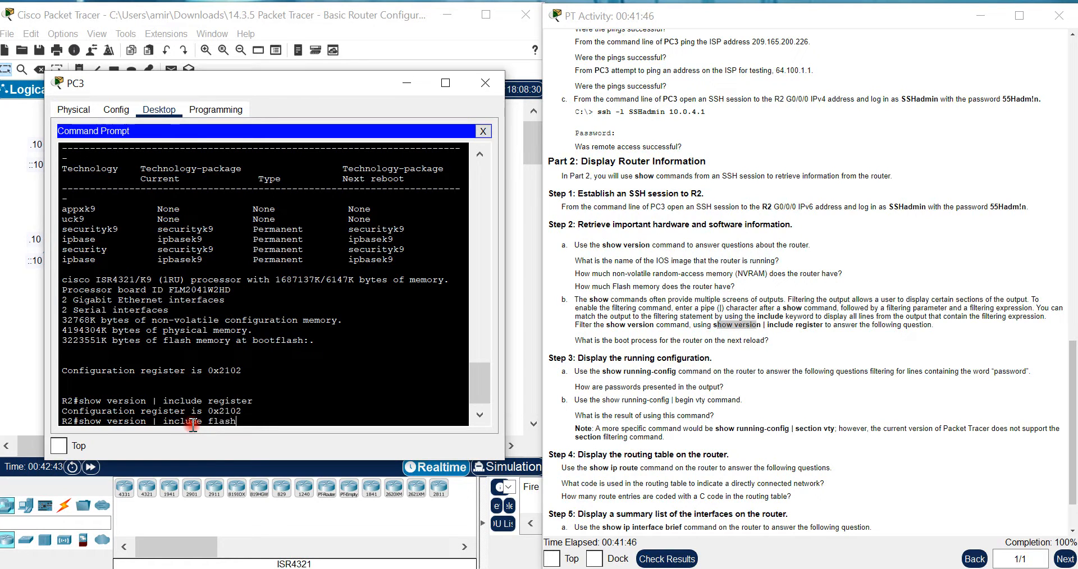
type("lash")
key("Return")
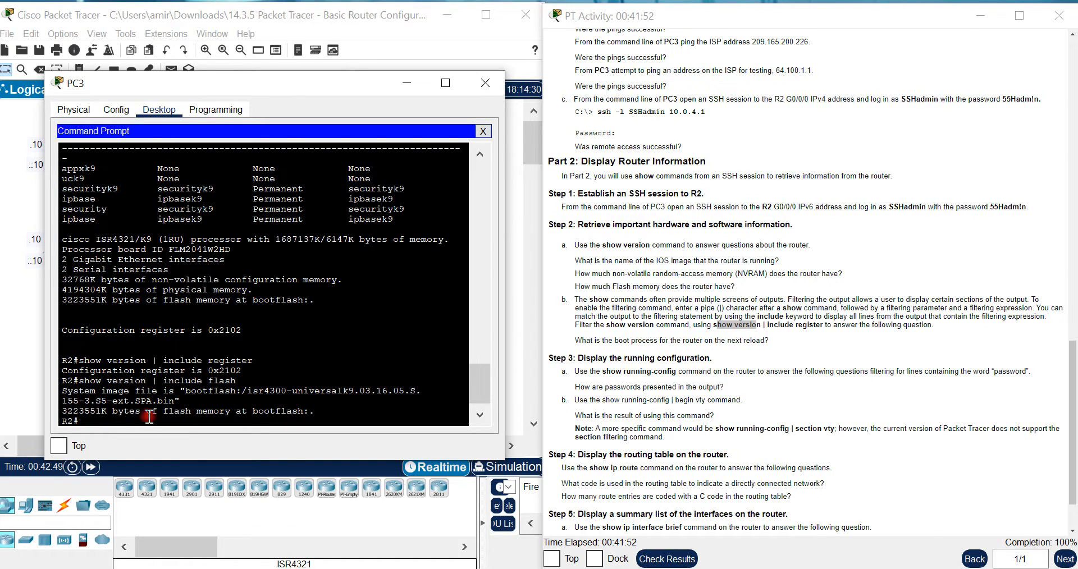
Highlight the flash memory line and the configuration register value in the output
left_click_drag(316, 414, 56, 414)
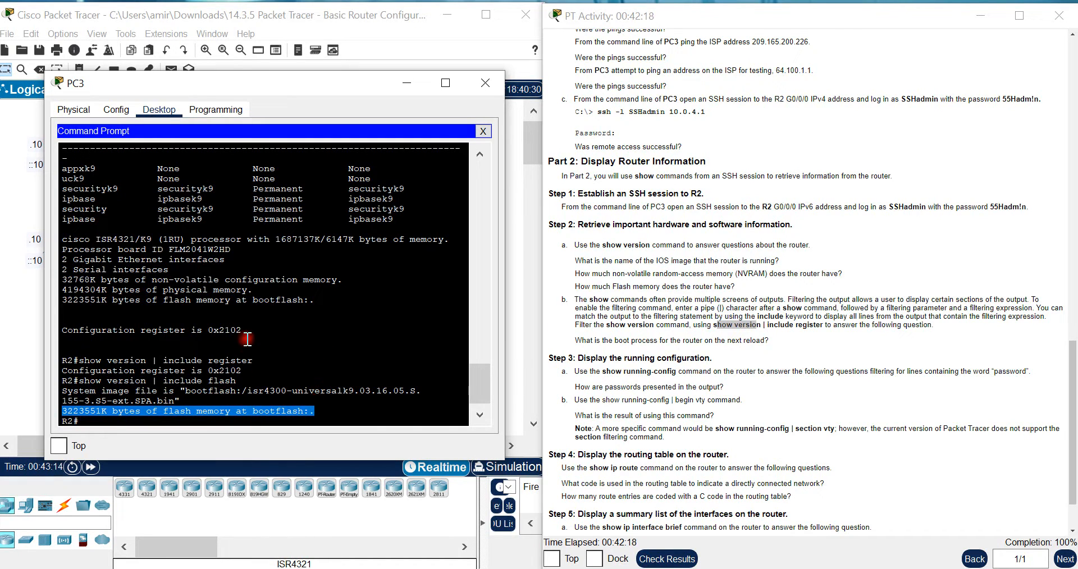
left_click_drag(247, 339, 211, 335)
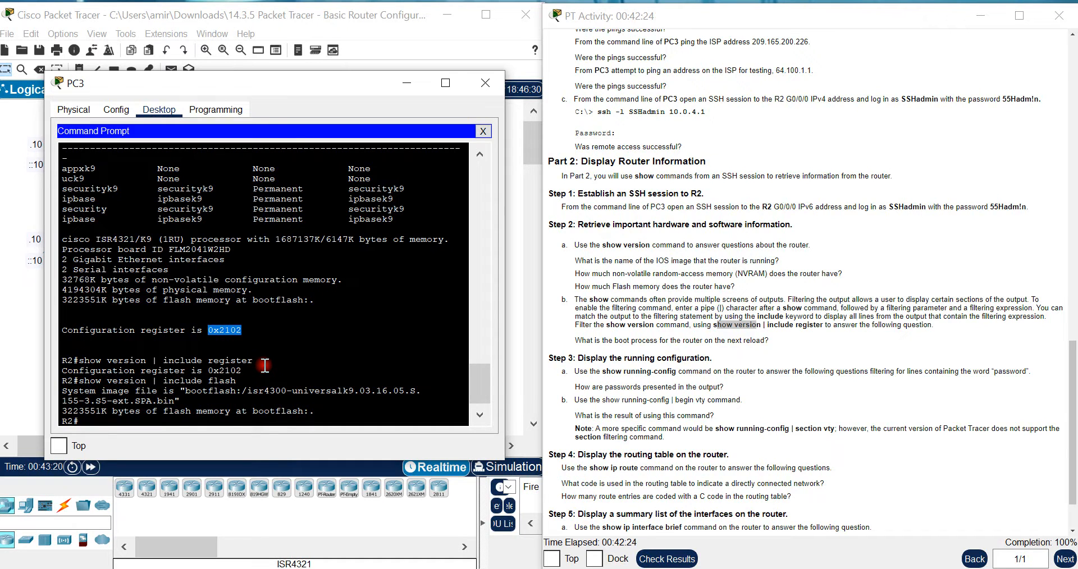
scroll(609, 340, "down", 1)
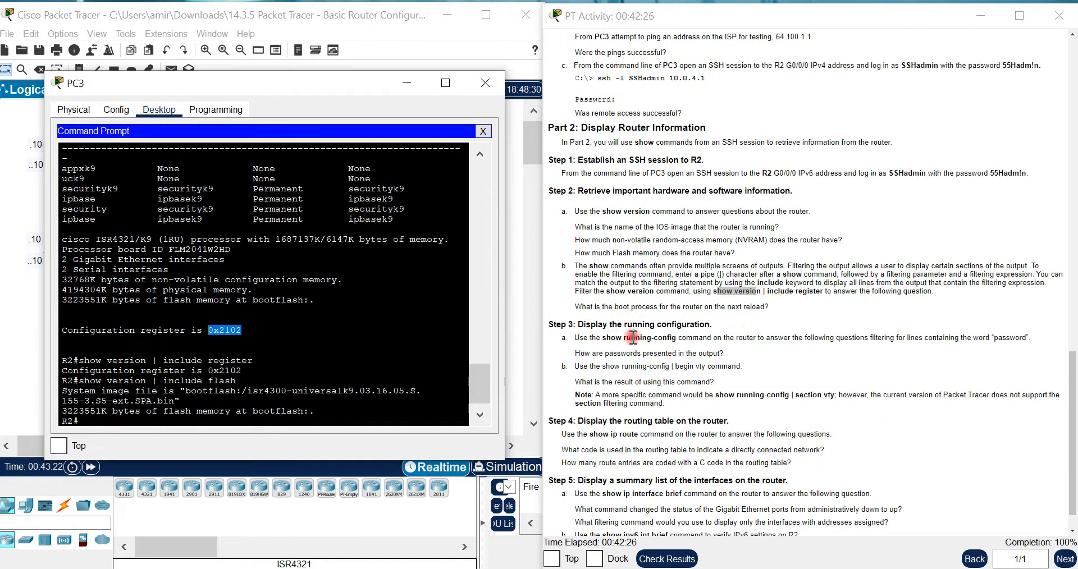
Run show running-config on R2 and page through the complete output
left_click(344, 420)
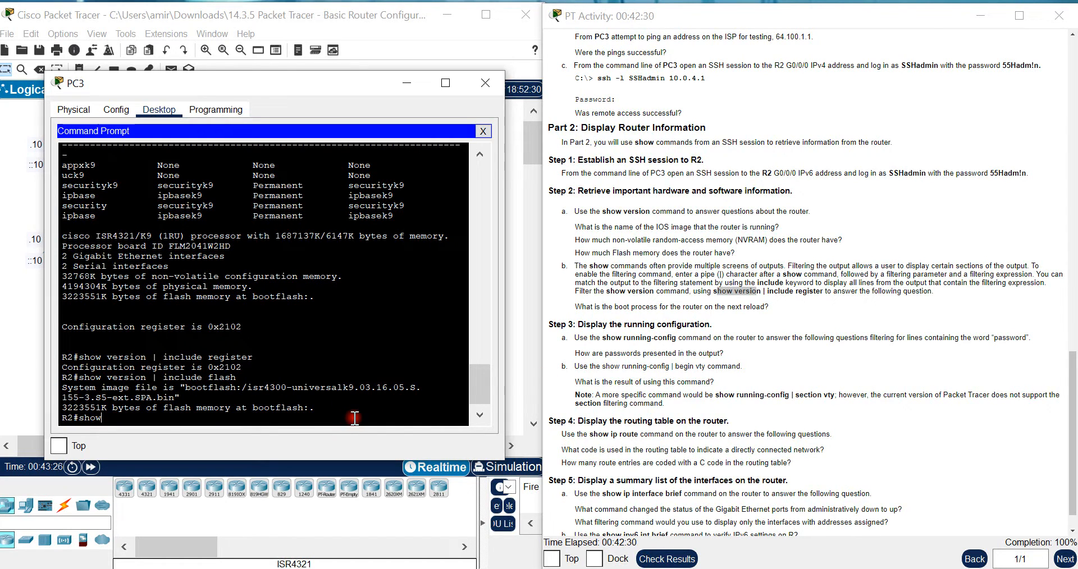
type("show ru")
key("Tab")
key("Return")
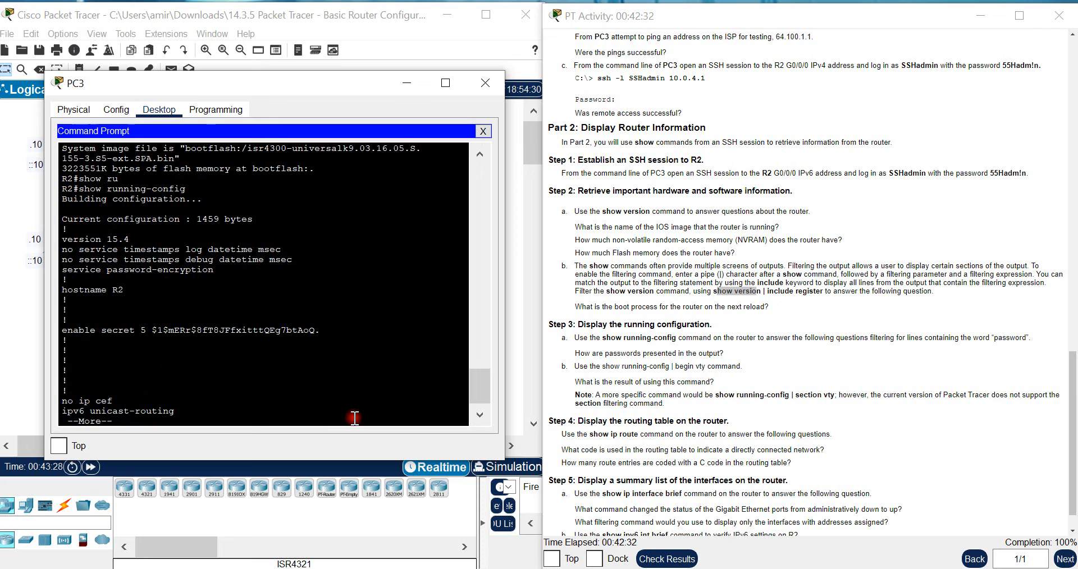
key("space")
key("space")
key("space")
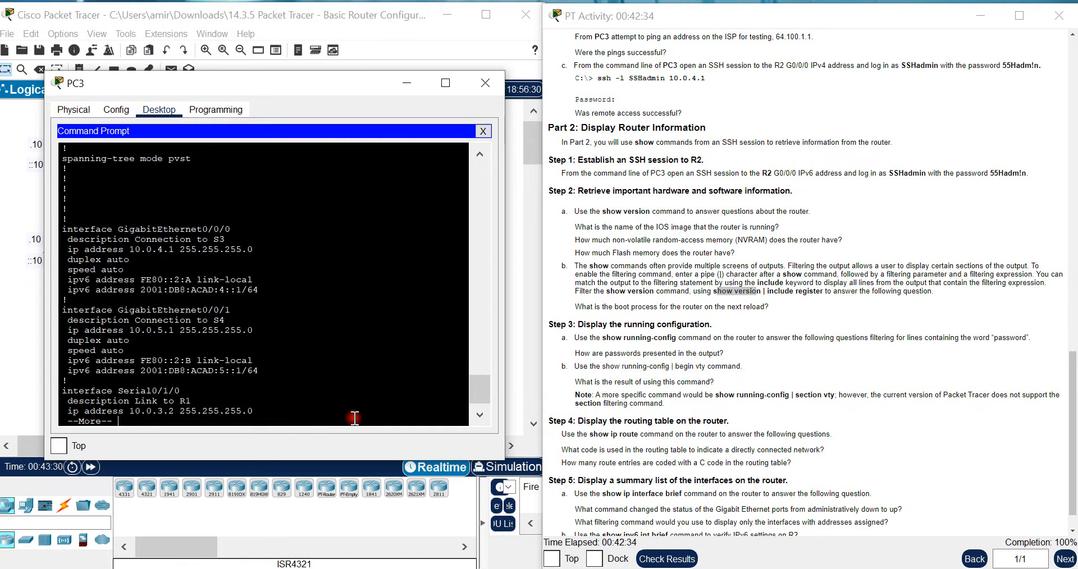
key("space")
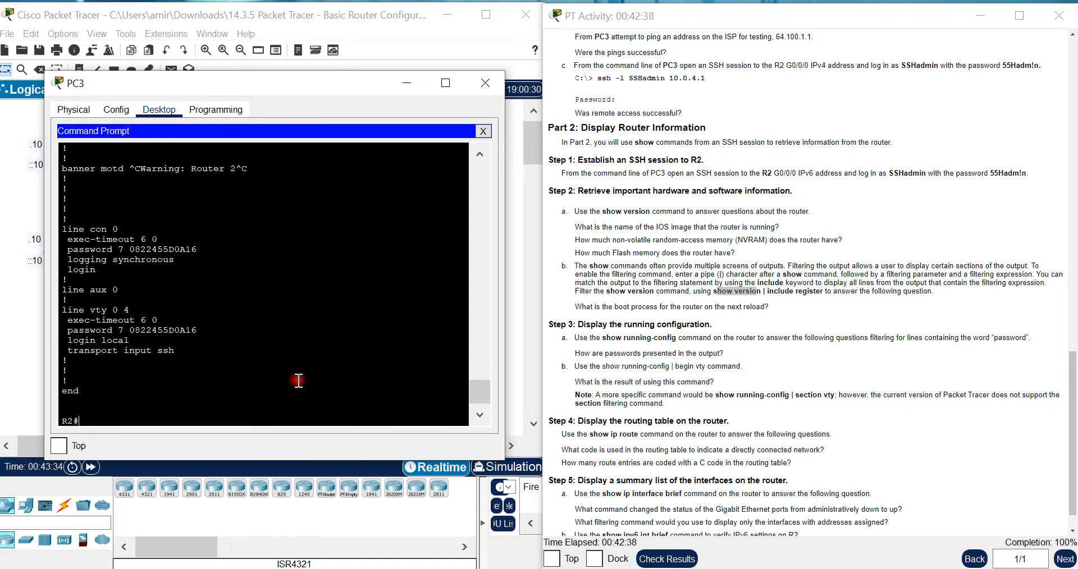
Scroll back through the running configuration to examine its sections
scroll(299, 380, "up", 6)
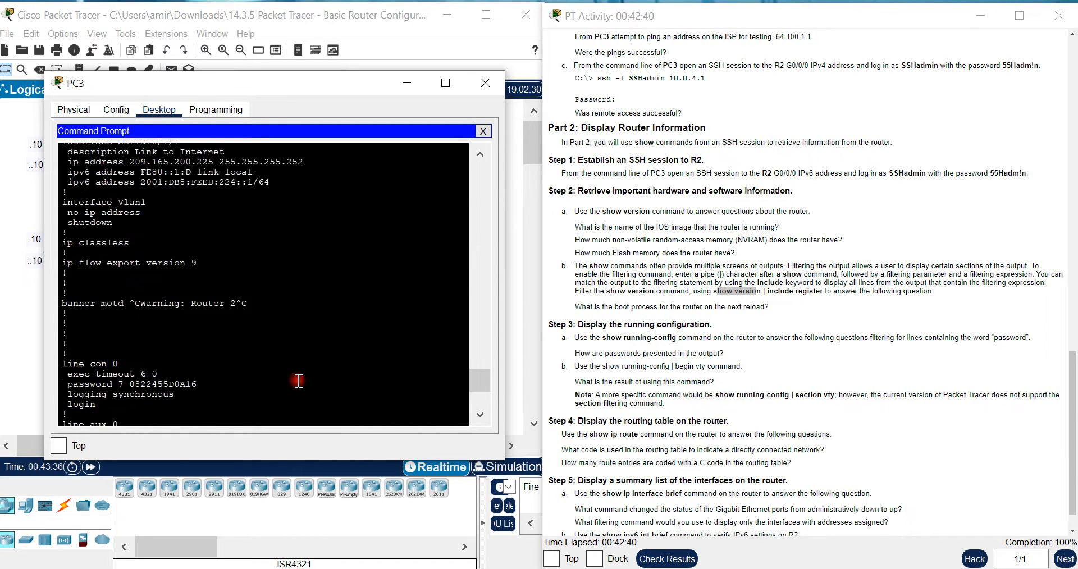
scroll(299, 380, "up", 8)
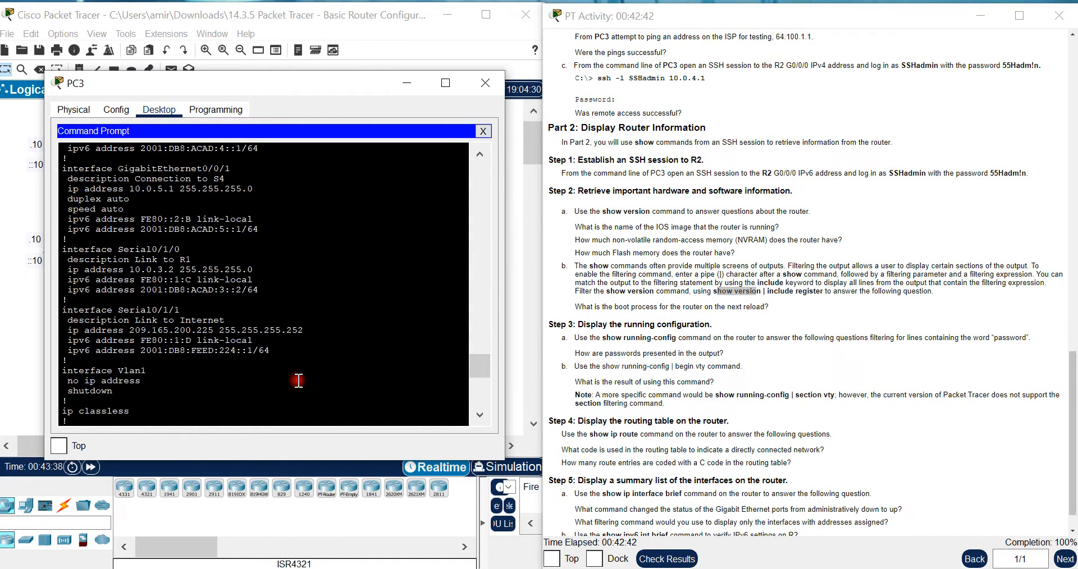
scroll(298, 381, "up", 4)
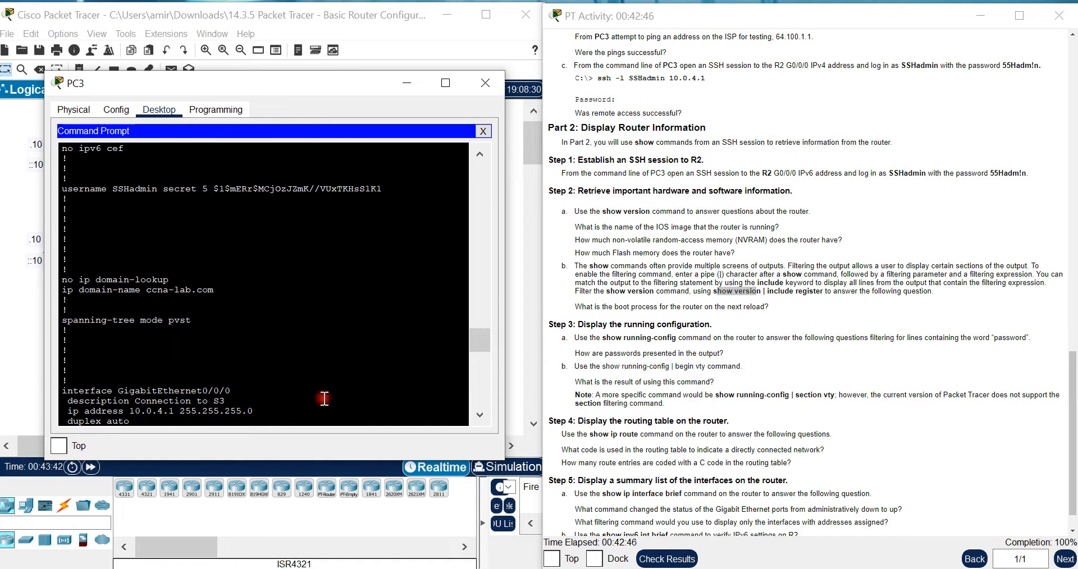
scroll(324, 399, "up", 4)
scroll(324, 399, "down", 15)
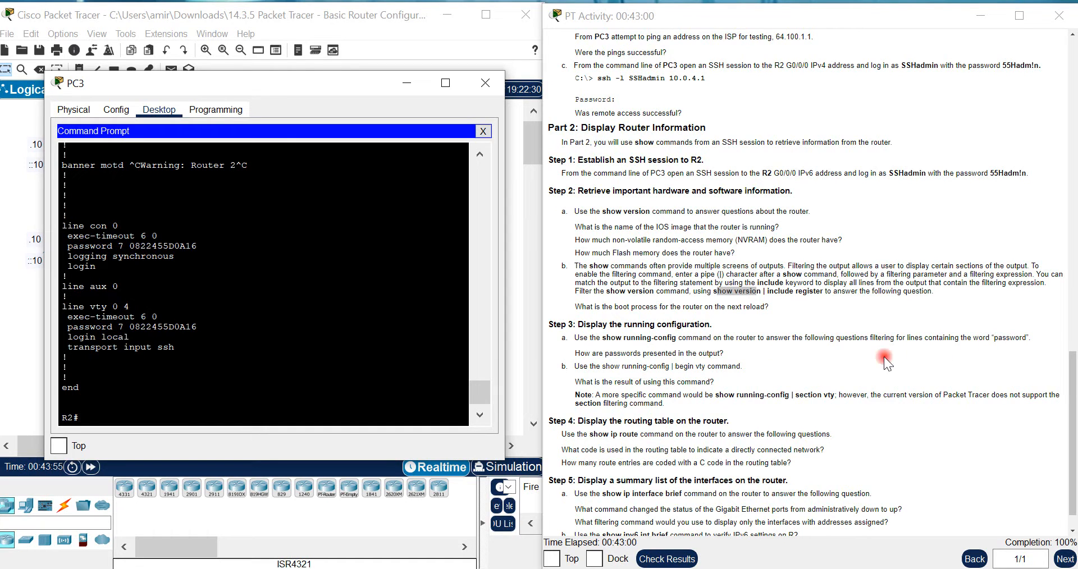
Run show running-config filtered with include password on R2
key("Up")
left_click(1076, 259)
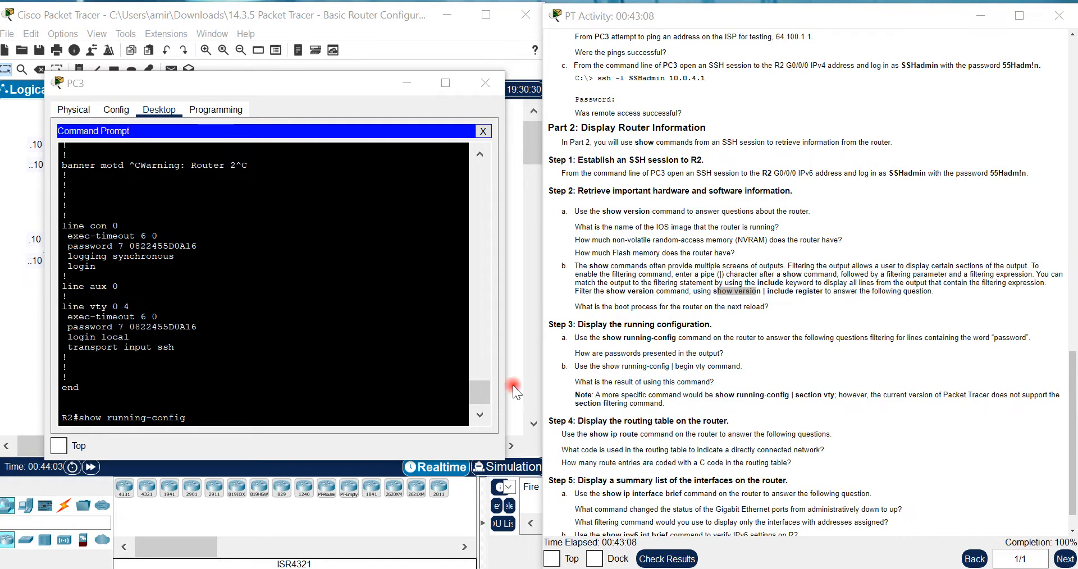
right_click(266, 412)
left_click(309, 446)
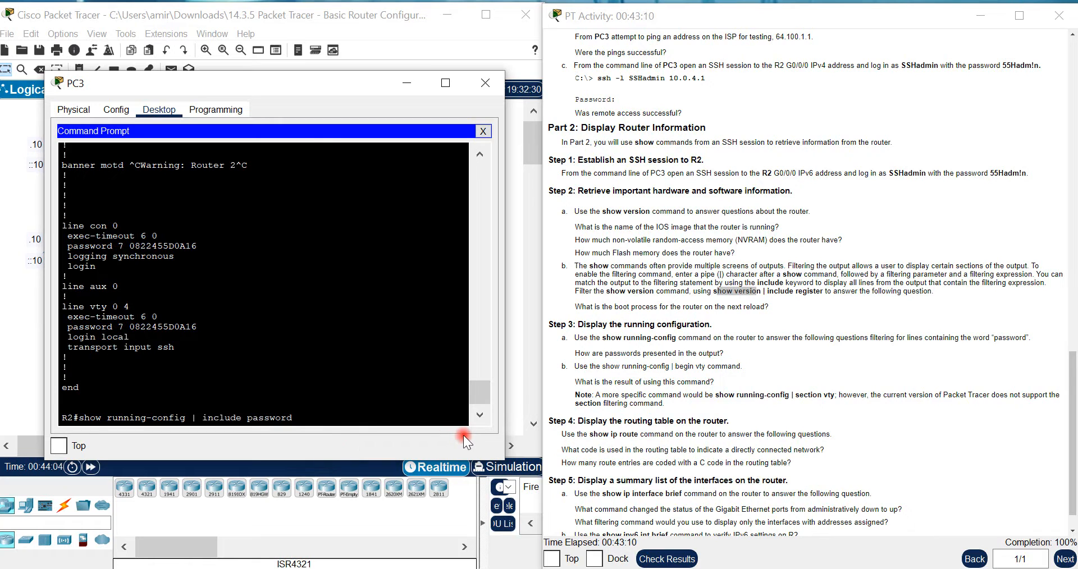
key("Return")
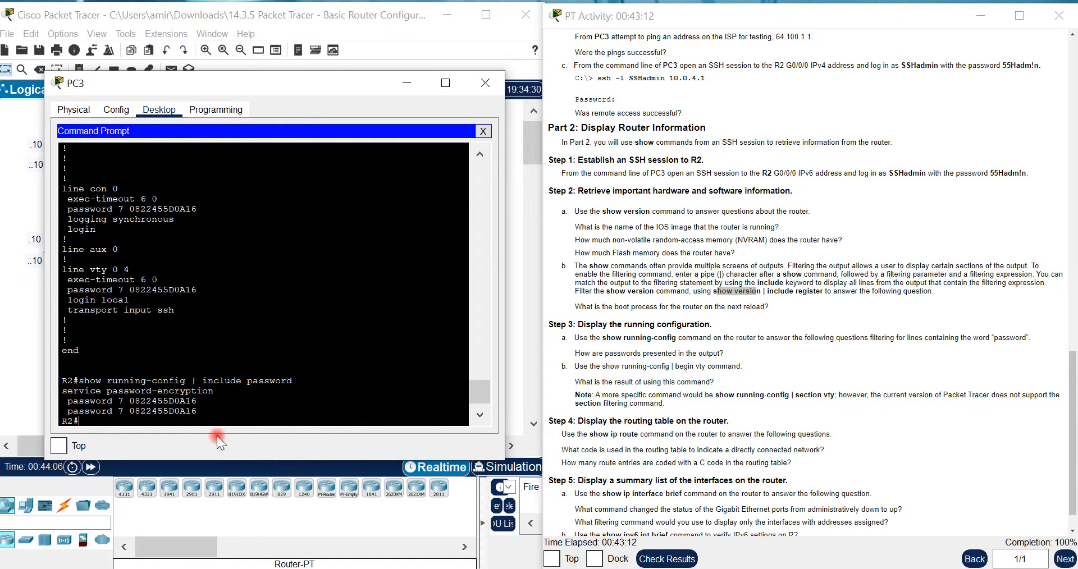
Highlight the filtered command and the encrypted password lines in the output
left_click_drag(208, 414, 131, 401)
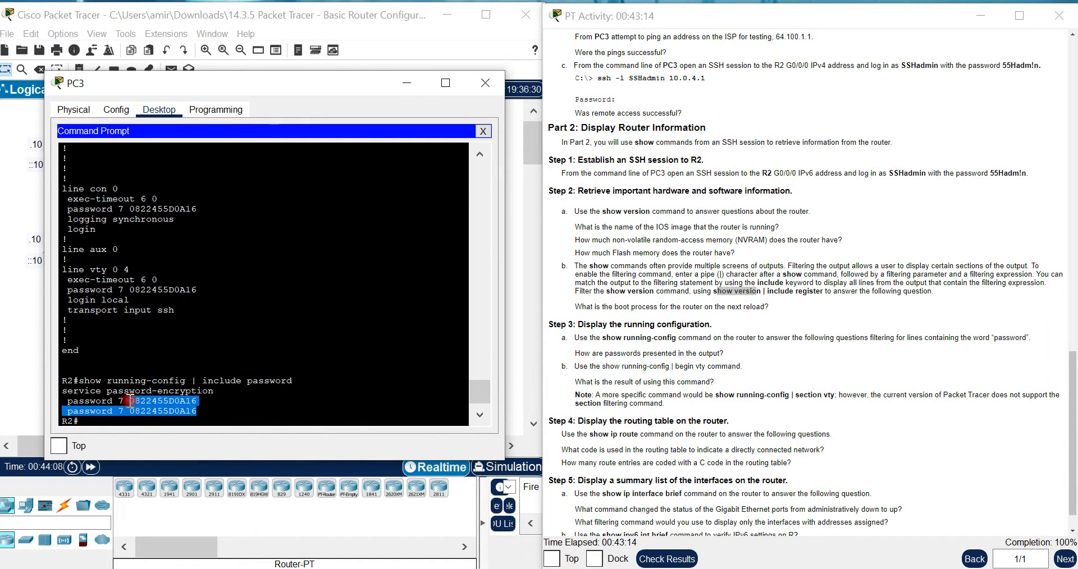
left_click(141, 413)
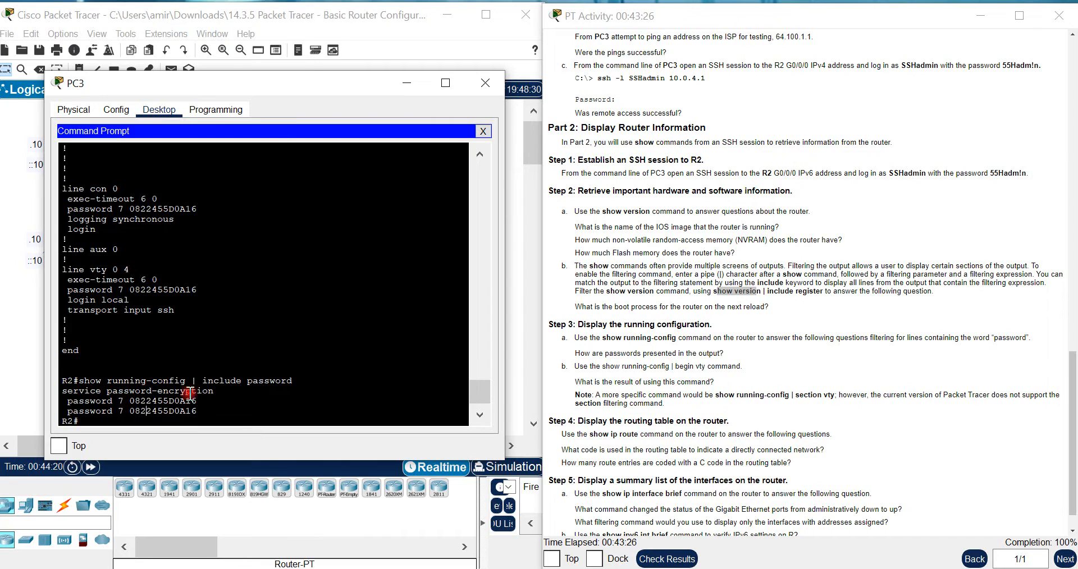
left_click_drag(107, 381, 186, 381)
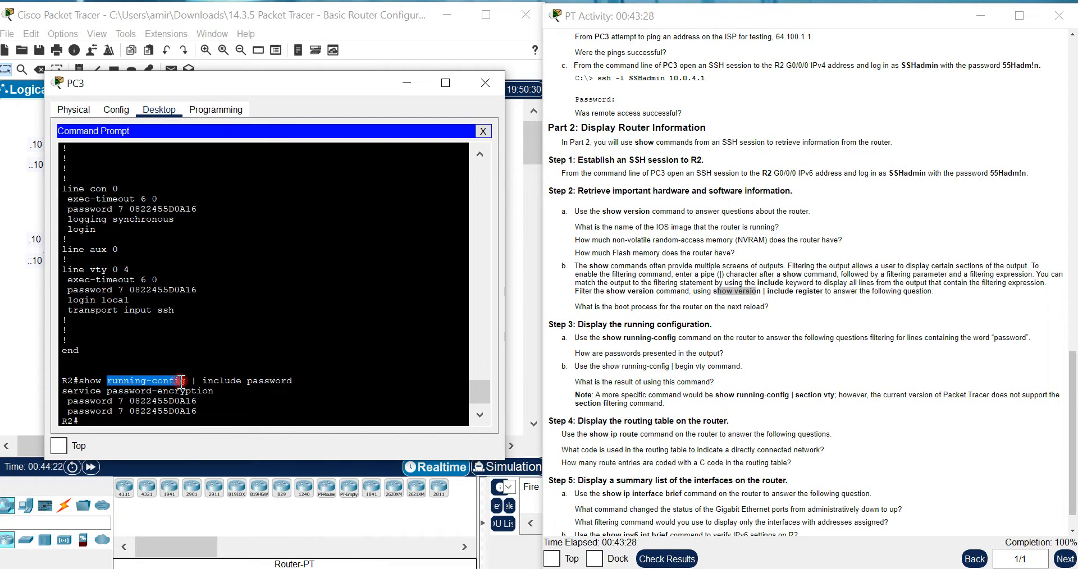
left_click(136, 380)
left_click_drag(80, 381, 168, 383)
left_click(192, 386)
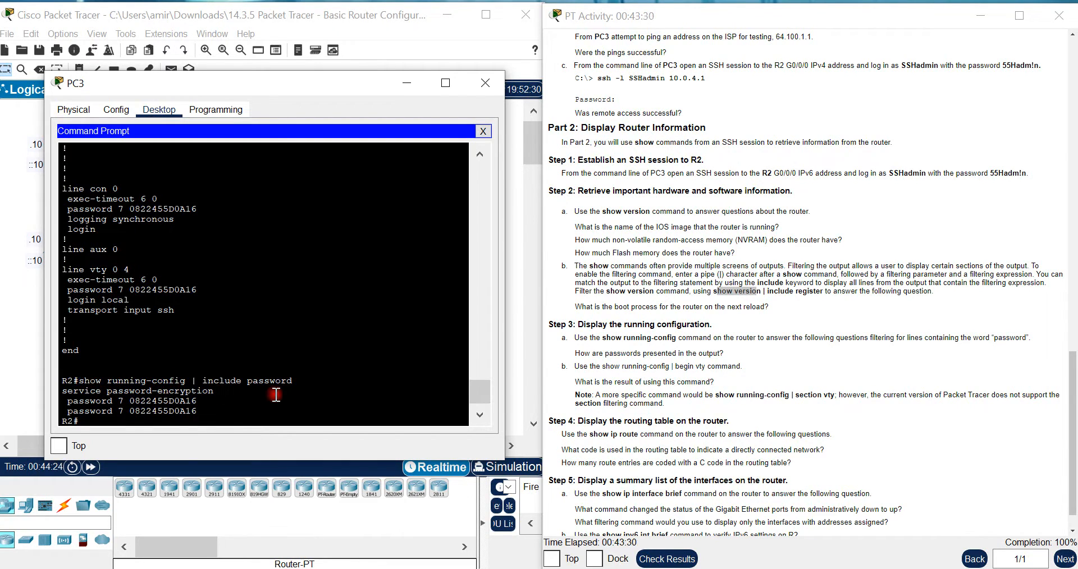
mouse_move(299, 383)
left_mouse_down()
mouse_move(194, 381)
mouse_move(292, 384)
left_mouse_up()
left_click(292, 386)
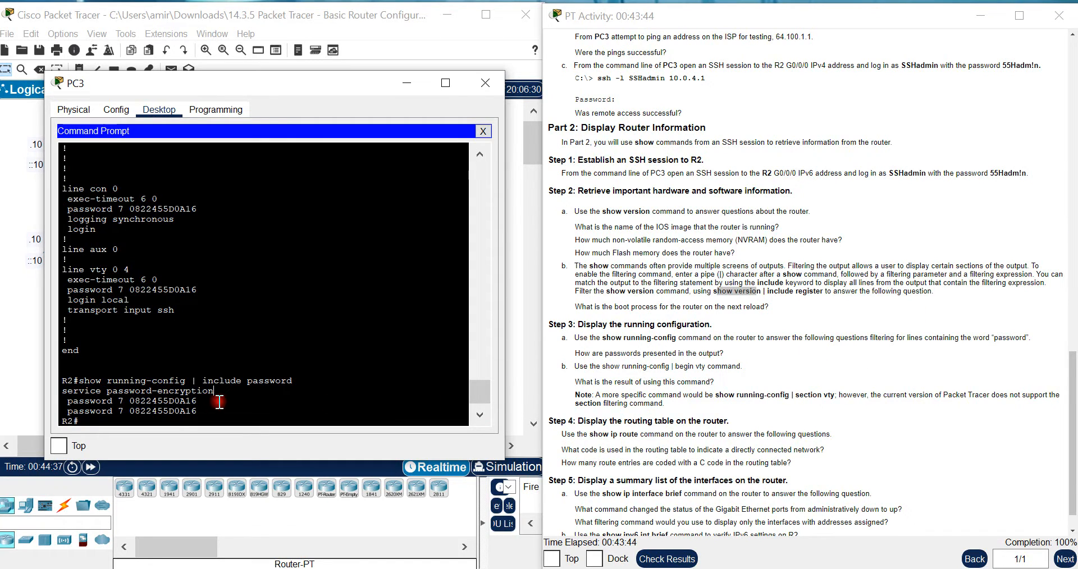
left_click_drag(209, 410, 131, 401)
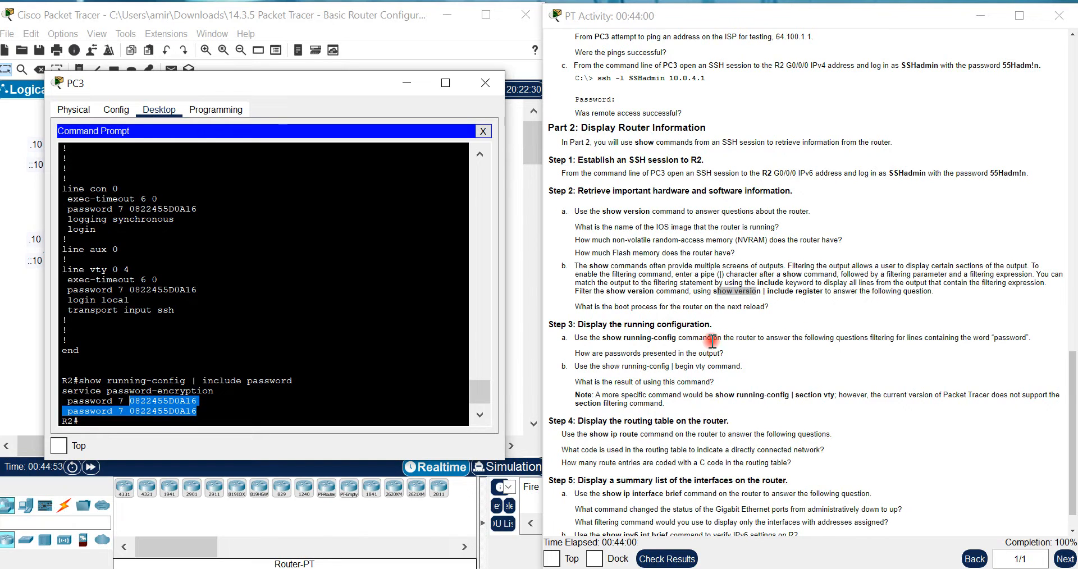
Copy show running-config | begin vty from the instructions and run it on R2
left_click(278, 425)
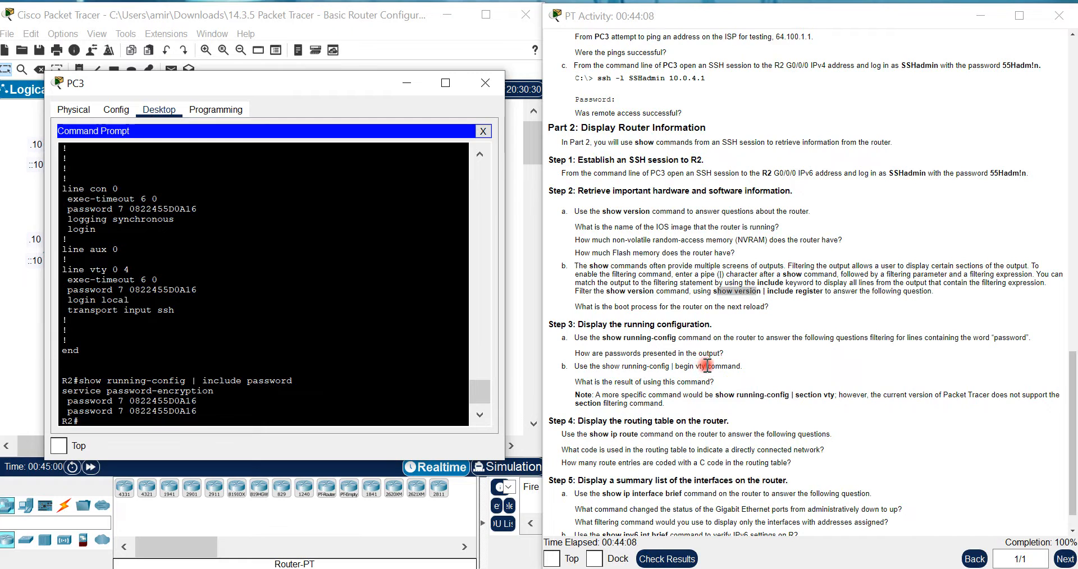
left_click_drag(706, 366, 604, 366)
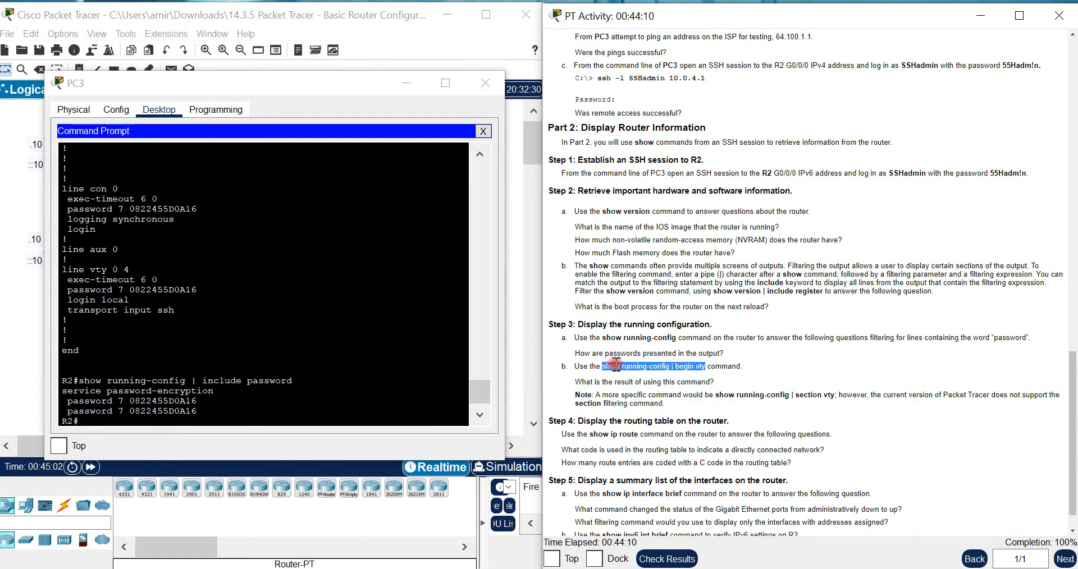
right_click(643, 372)
left_click(646, 376)
right_click(296, 416)
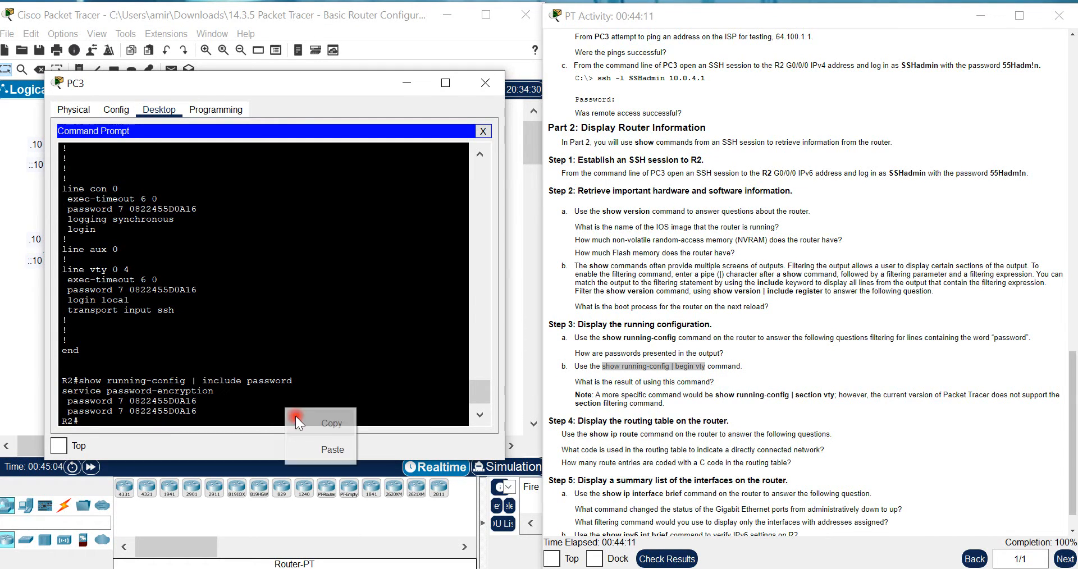
left_click(317, 450)
key("Return")
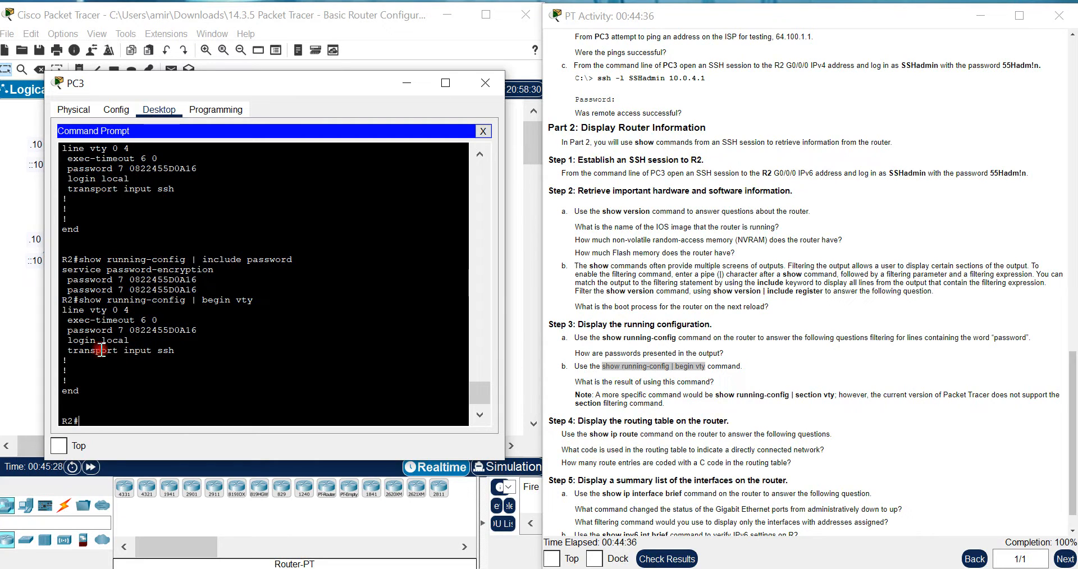
Highlight the line vty 0 4 section in the output
left_click_drag(68, 352, 107, 358)
left_click(77, 330)
left_click_drag(63, 309, 130, 310)
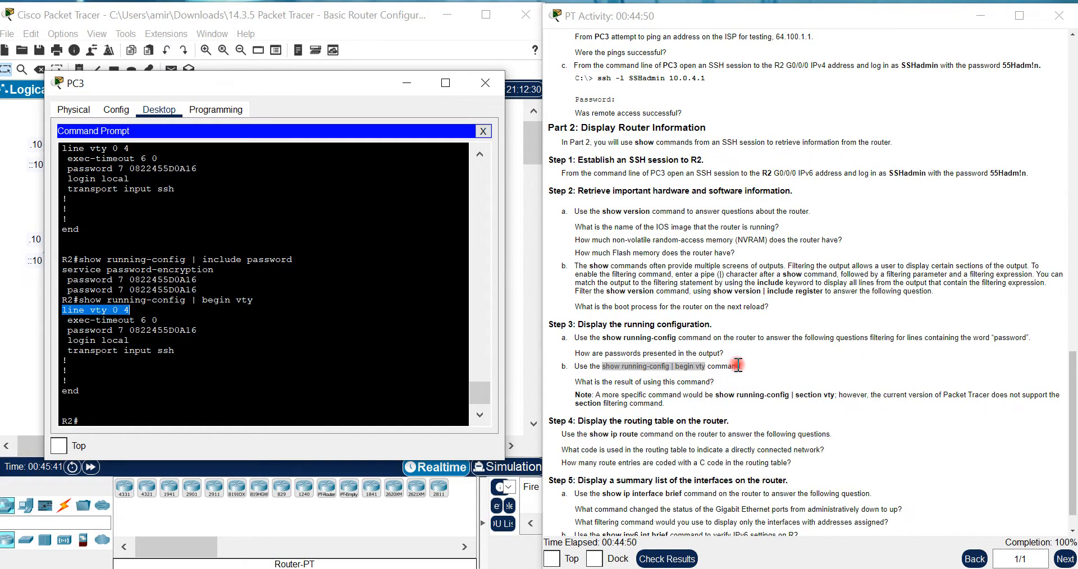
Run show ip route on R2 from the PC3 SSH session
scroll(730, 364, "down", 1)
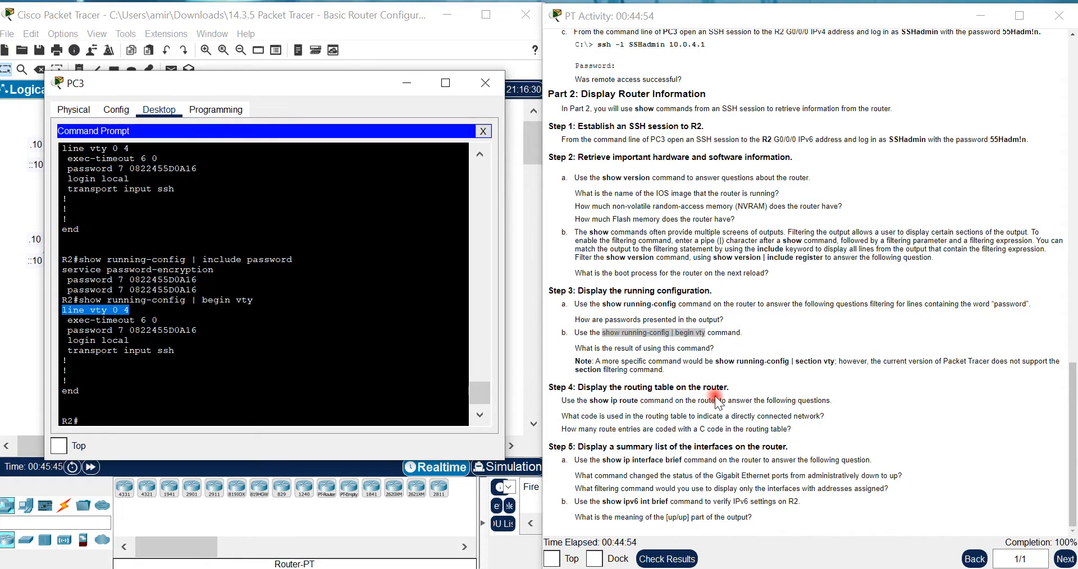
left_click(267, 420)
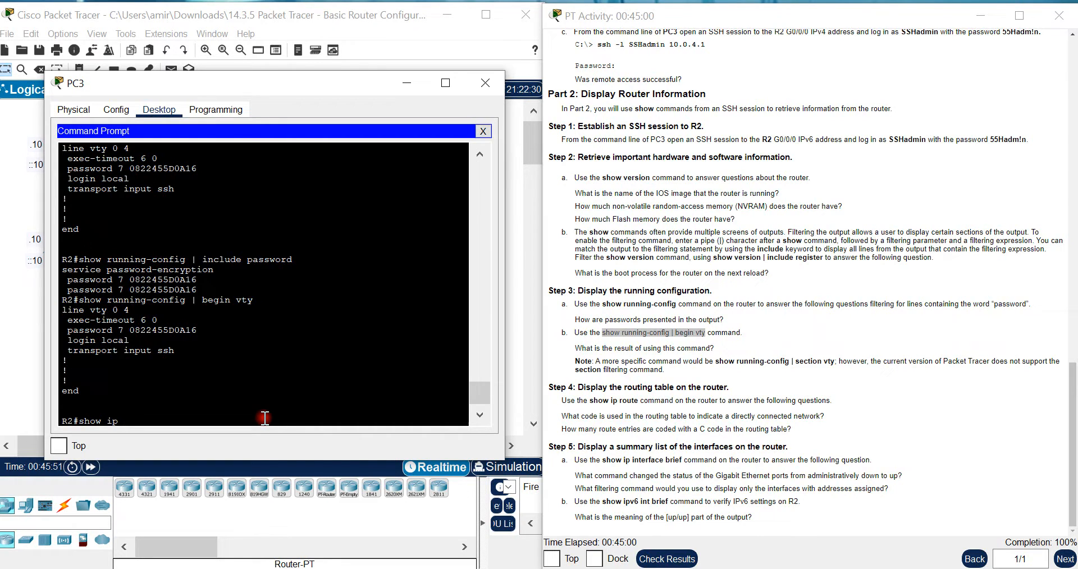
type("show ip route")
key("Return")
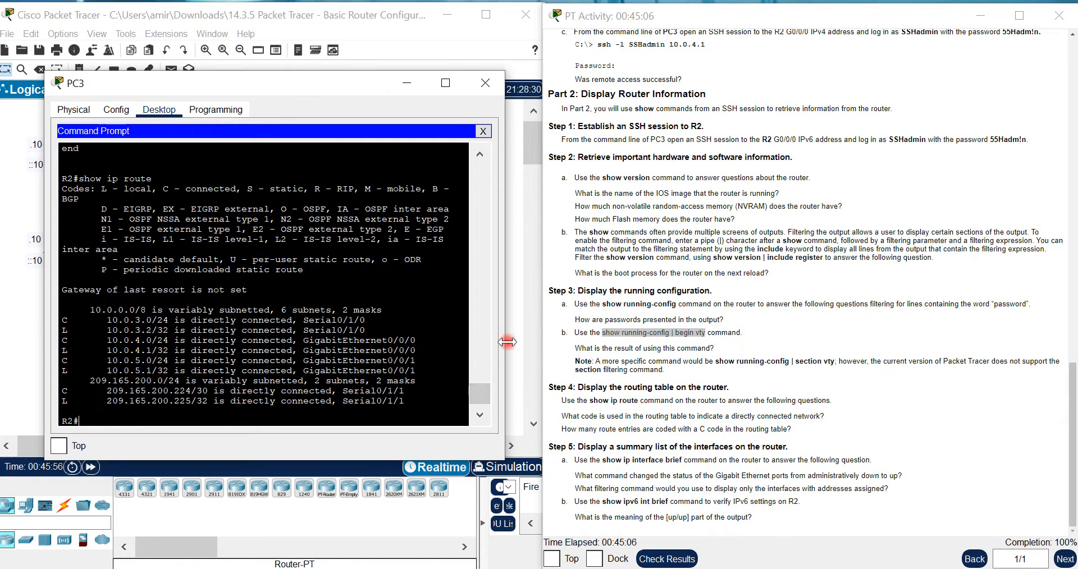
Widen the PC3 window and highlight the C and L route codes and the first connected route entry
left_click_drag(505, 342, 533, 347)
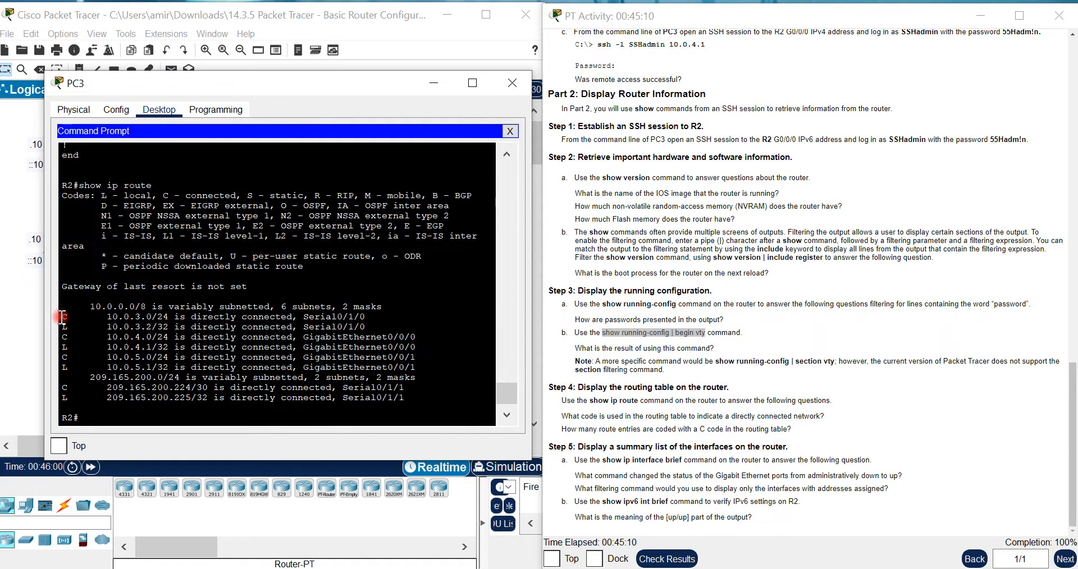
left_click_drag(63, 317, 68, 397)
left_click_drag(163, 194, 236, 197)
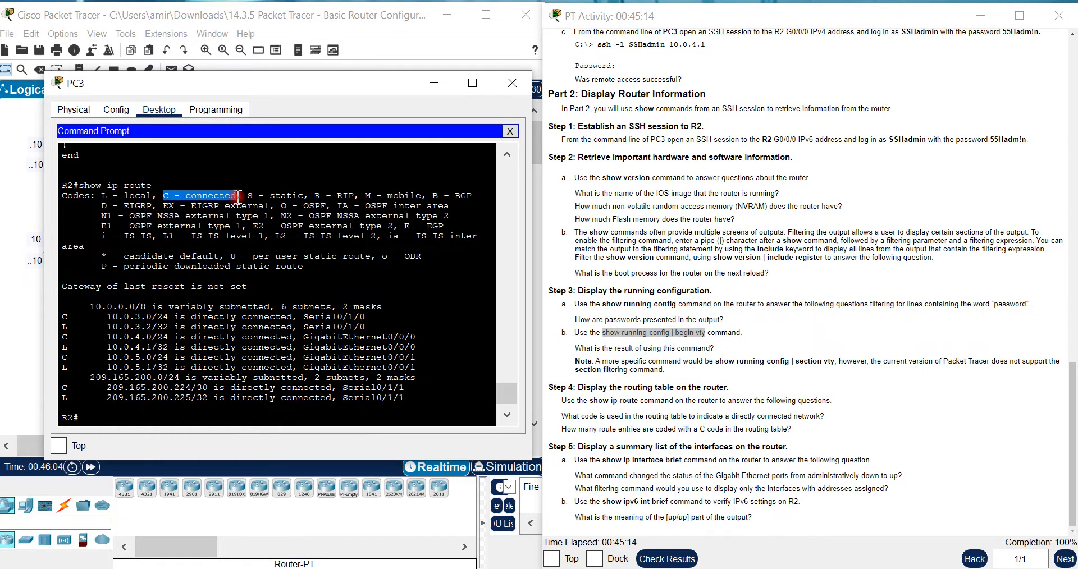
left_click(149, 195)
left_click_drag(100, 196, 152, 196)
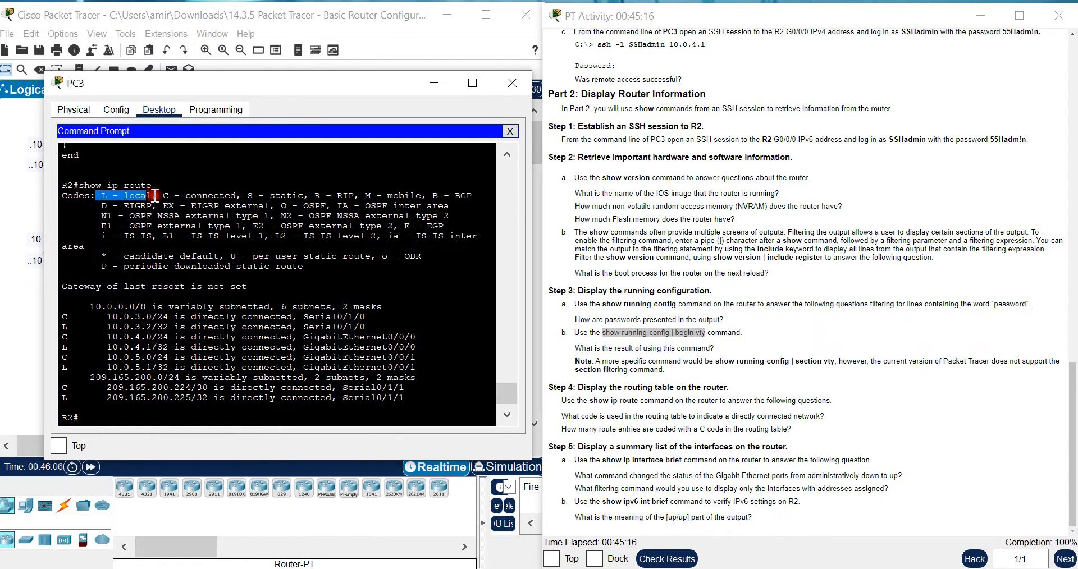
left_click(122, 313)
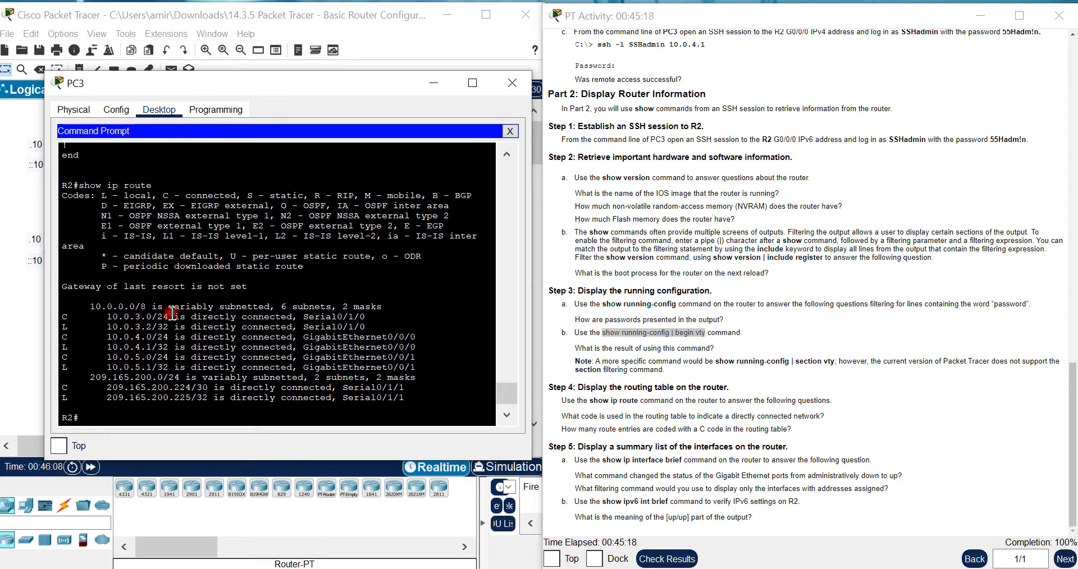
left_click_drag(171, 312, 62, 315)
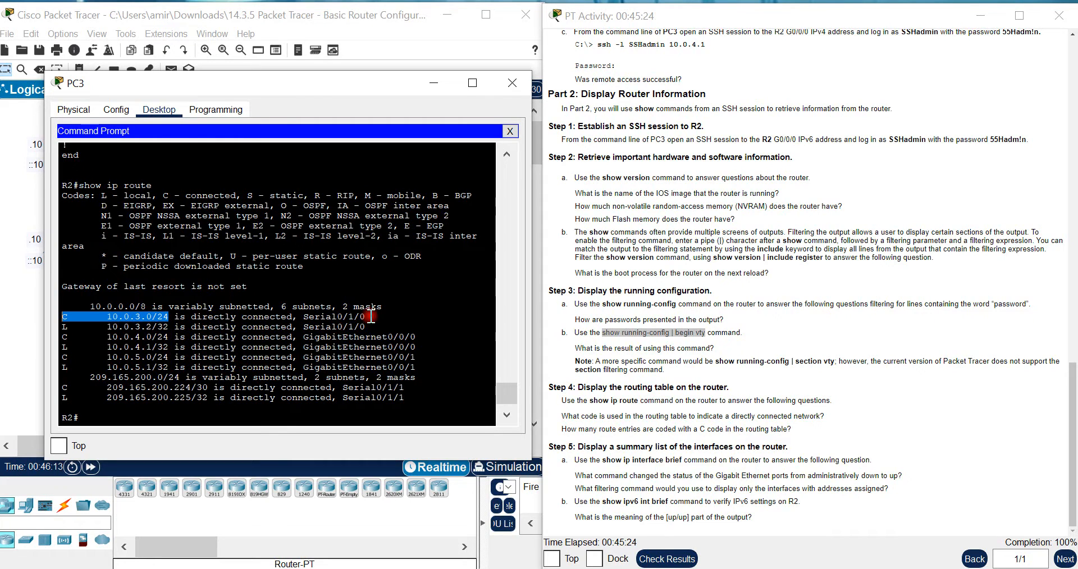
left_click_drag(367, 318, 303, 318)
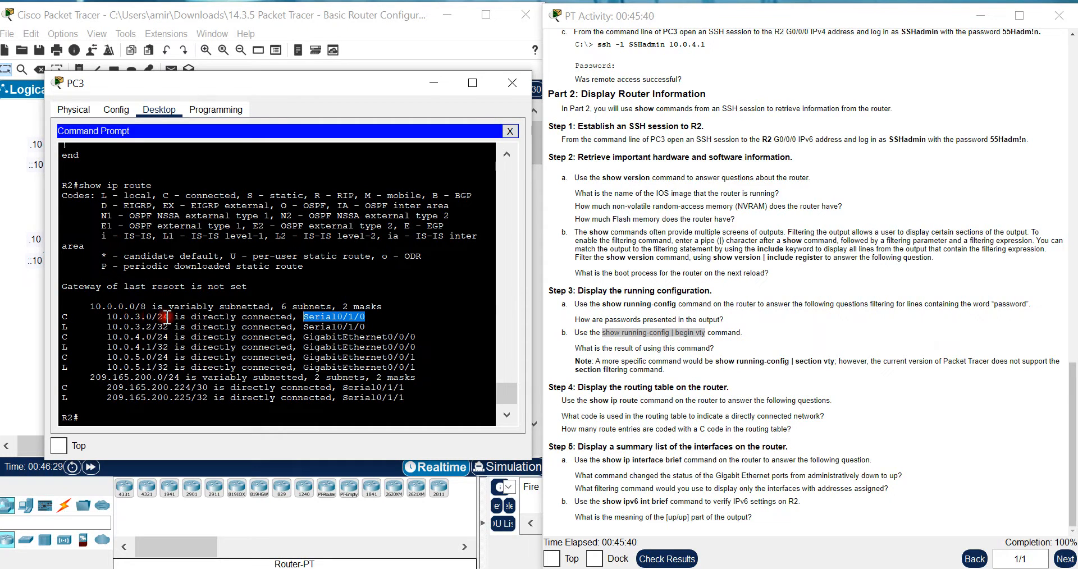
Highlight the connected and local route entries for Serial0/1/0 and the word connected in the code legend
left_click_drag(163, 318, 107, 320)
left_click_drag(108, 319, 169, 320)
left_click(160, 338)
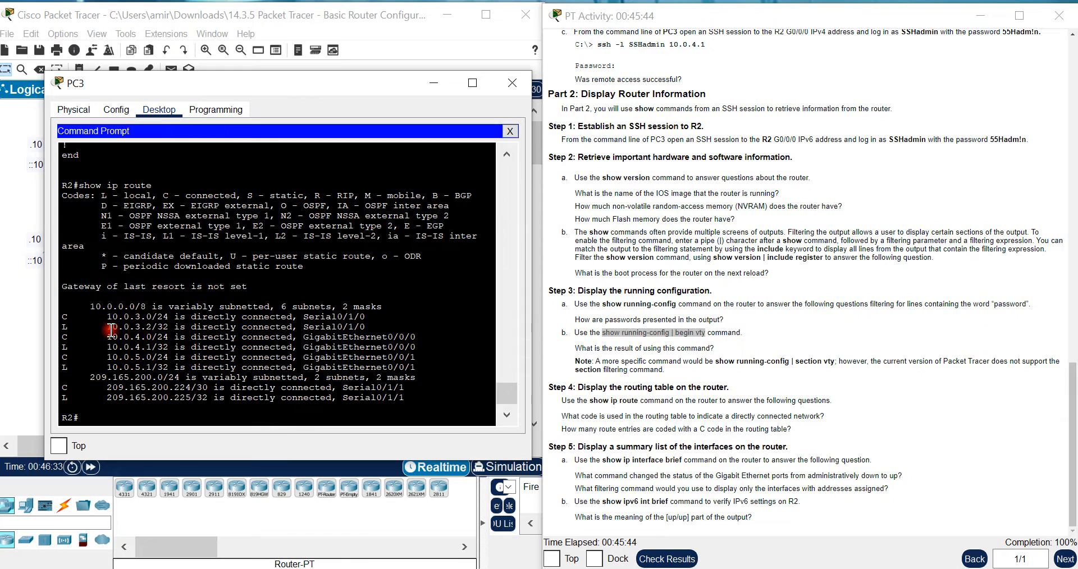
left_click_drag(106, 327, 159, 331)
left_click_drag(70, 327, 54, 329)
left_click(101, 337)
left_click_drag(370, 331, 303, 329)
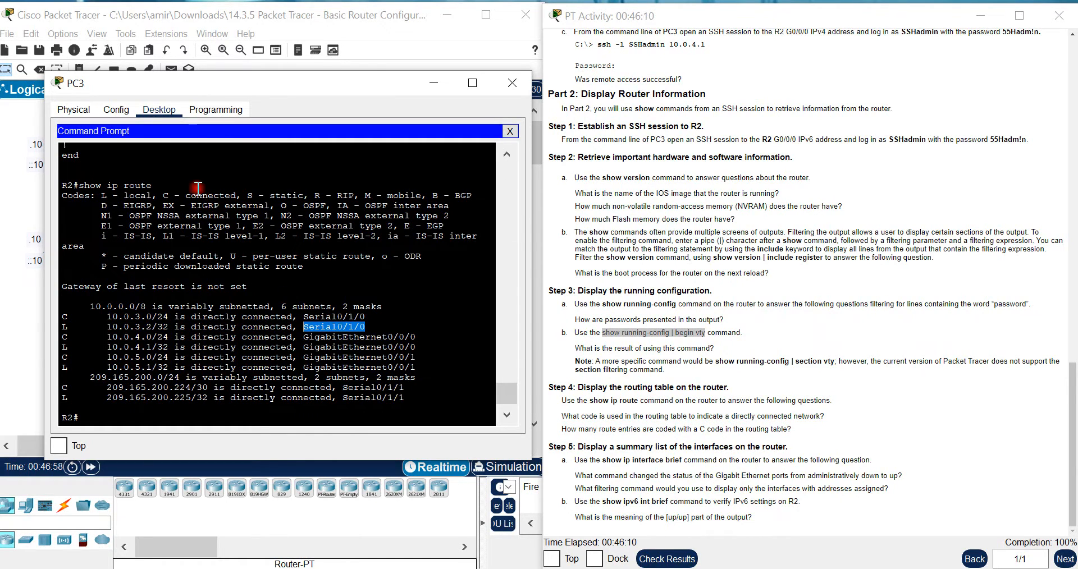
left_click_drag(186, 196, 237, 196)
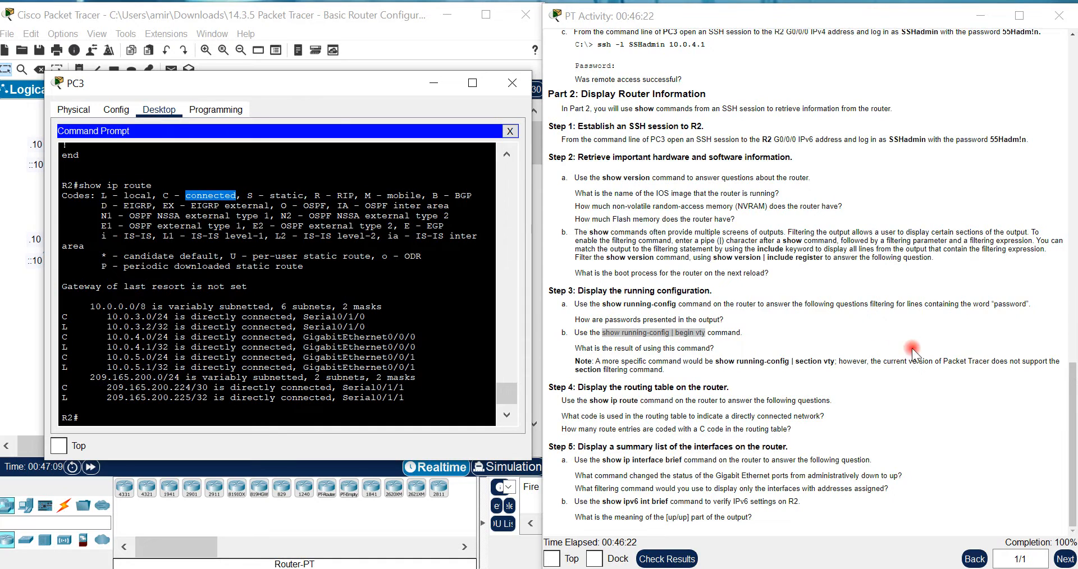
Highlight each route entry coded with C in the routing table
left_click(62, 315)
left_click_drag(72, 357, 56, 357)
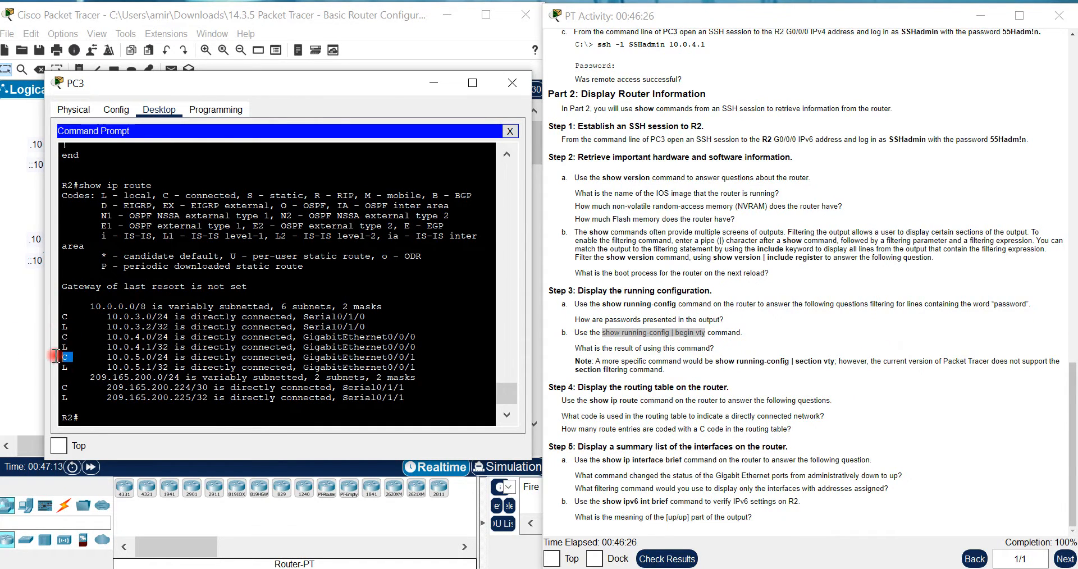
left_click_drag(71, 390, 56, 391)
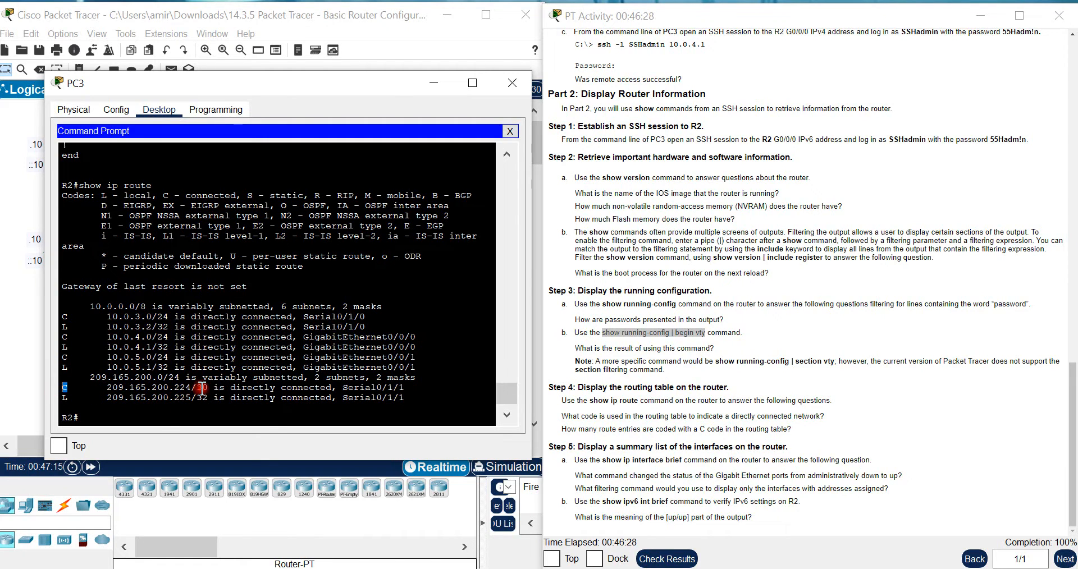
left_click_drag(209, 387, 59, 387)
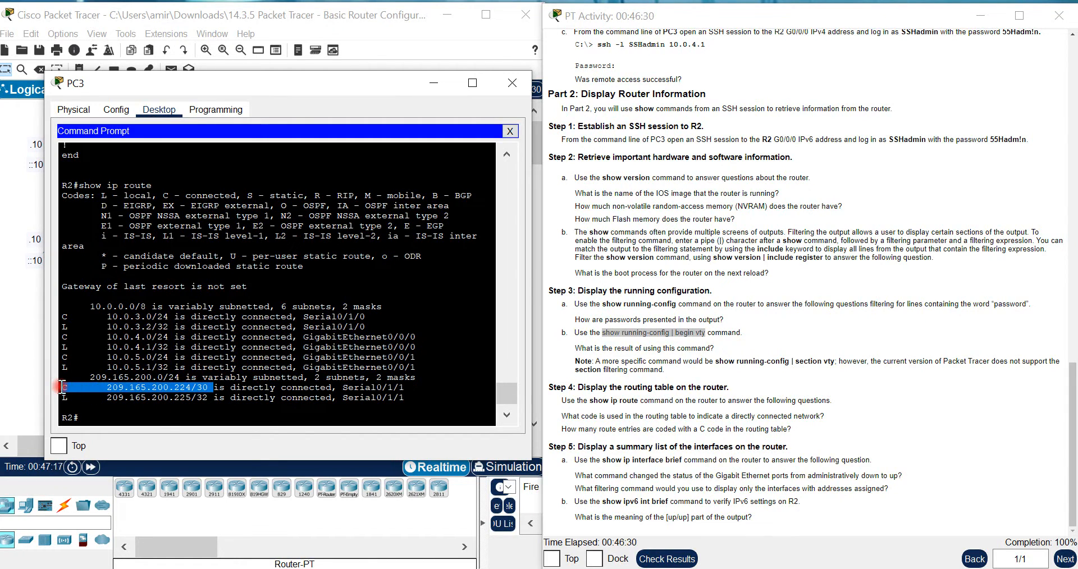
left_click_drag(169, 358, 57, 359)
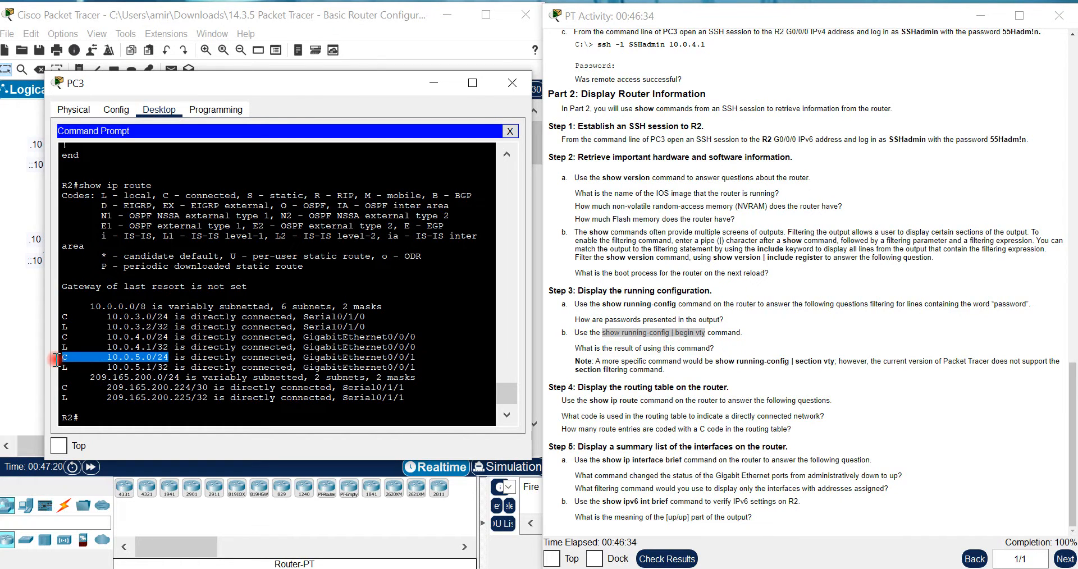
left_click_drag(169, 337, 59, 337)
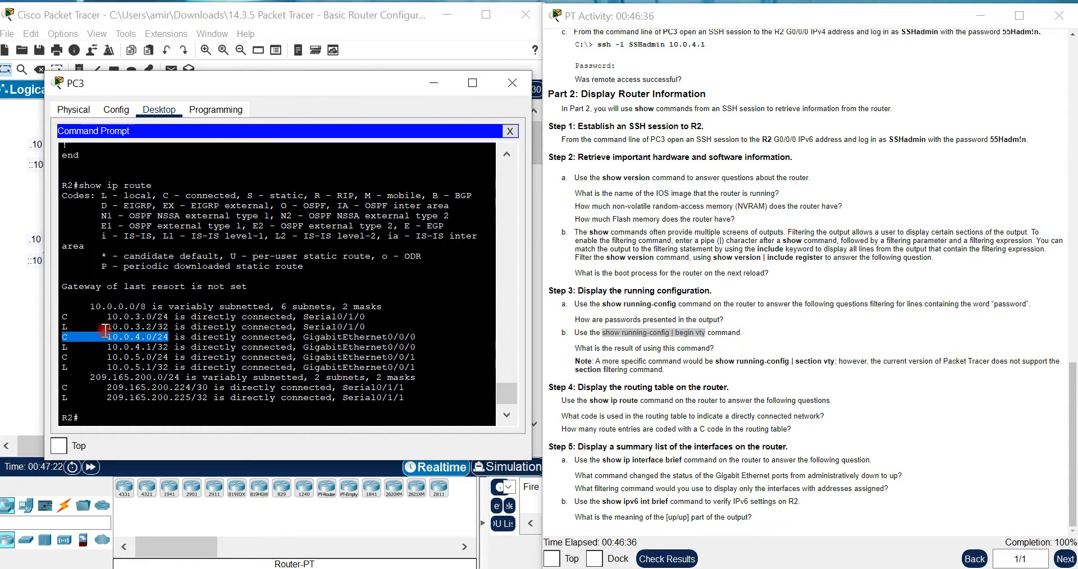
left_click_drag(169, 316, 57, 316)
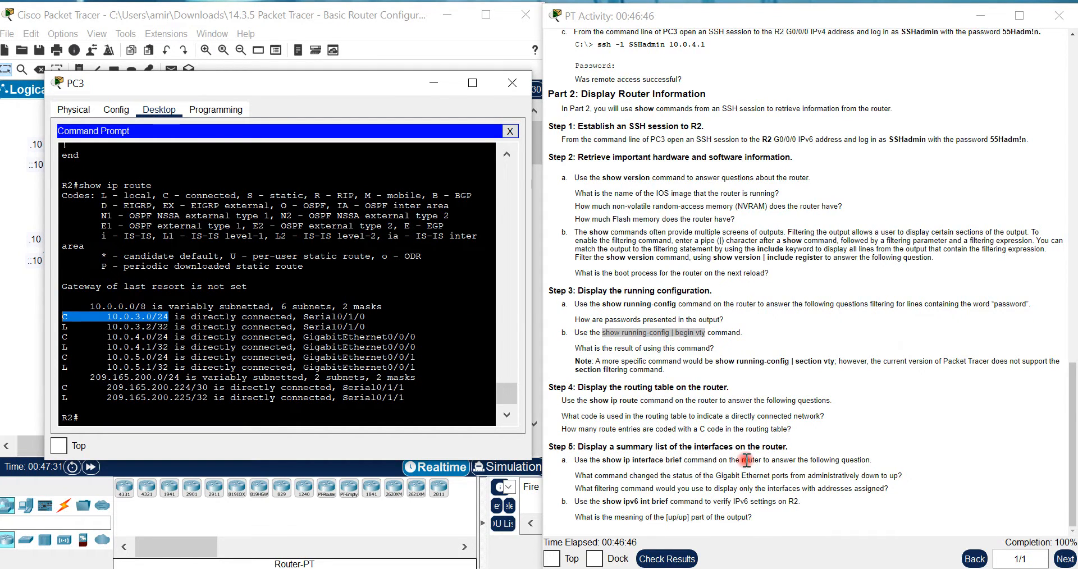
Run show ip interface brief on R2
left_click(284, 418)
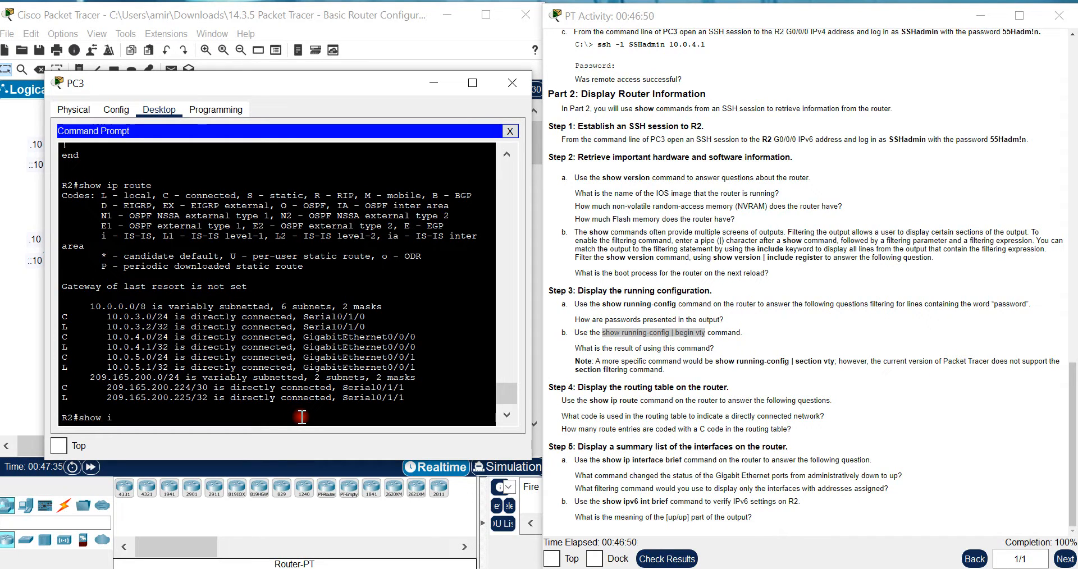
type("show ip int")
key("Tab")
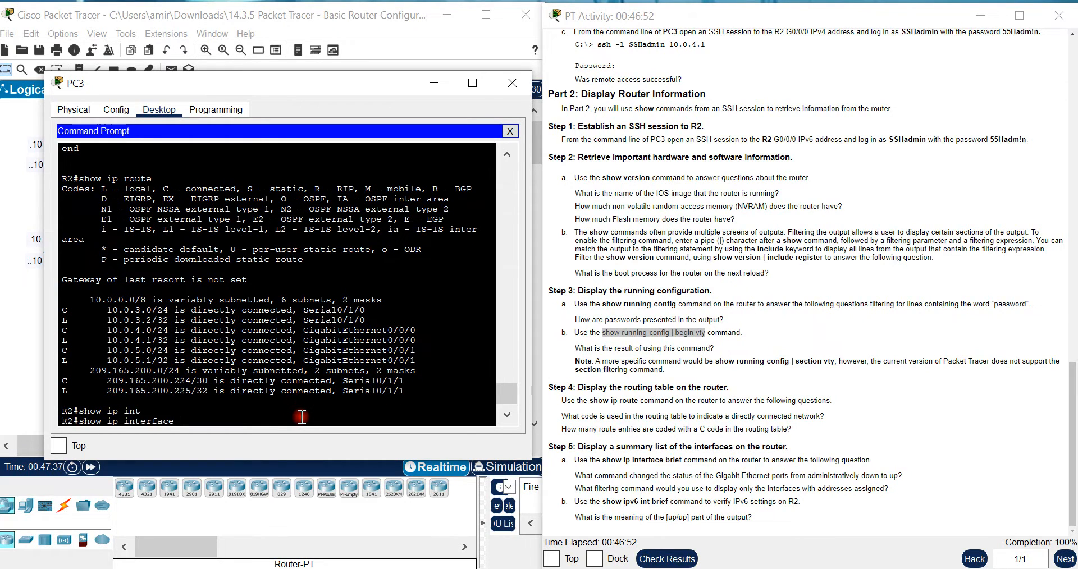
type("br")
key("Tab")
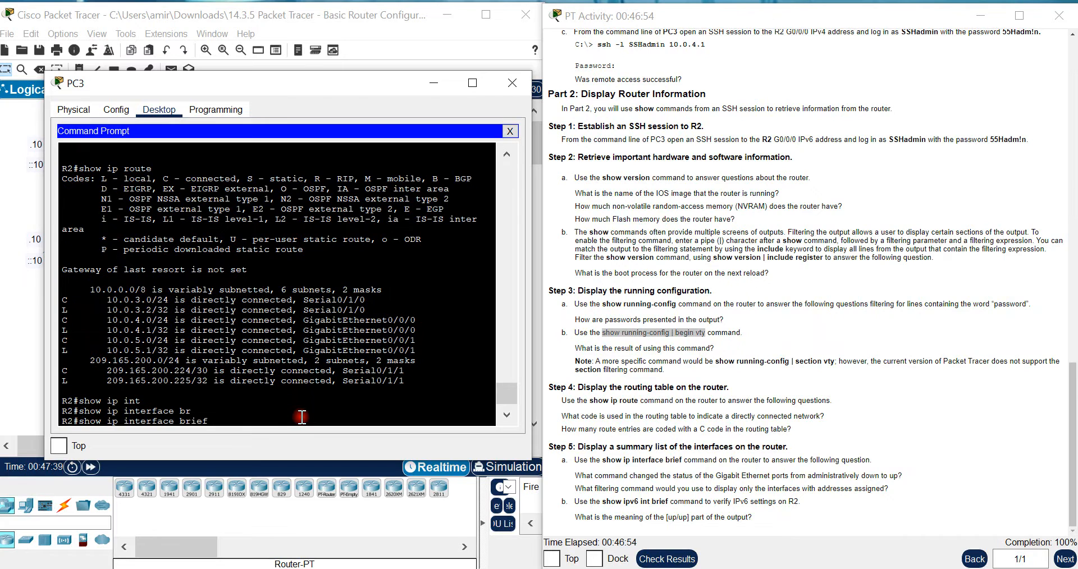
key("Return")
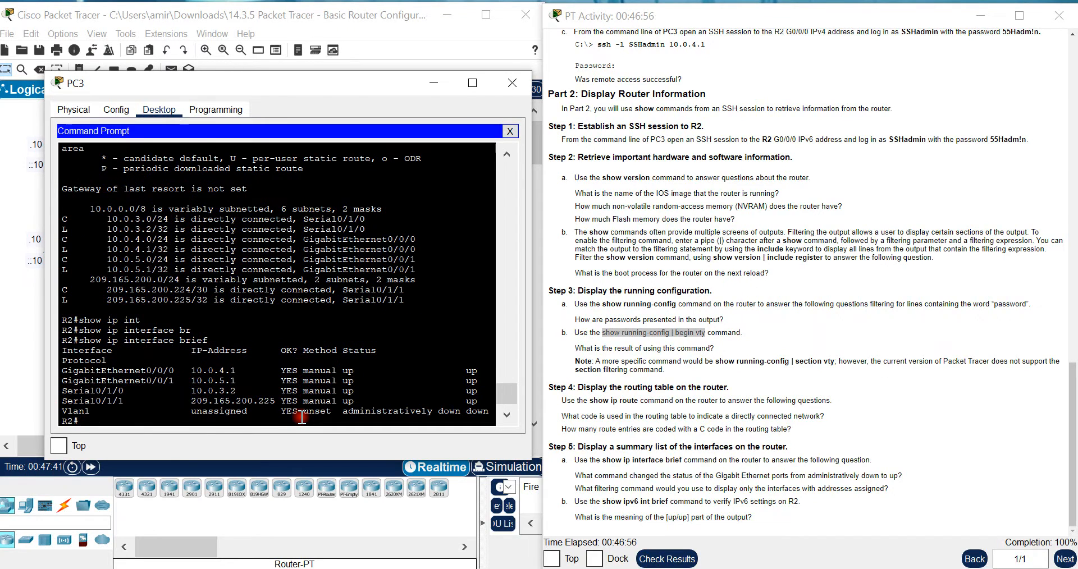
Highlight the addressed interfaces and their up/up status in the output
left_click_drag(63, 371, 486, 403)
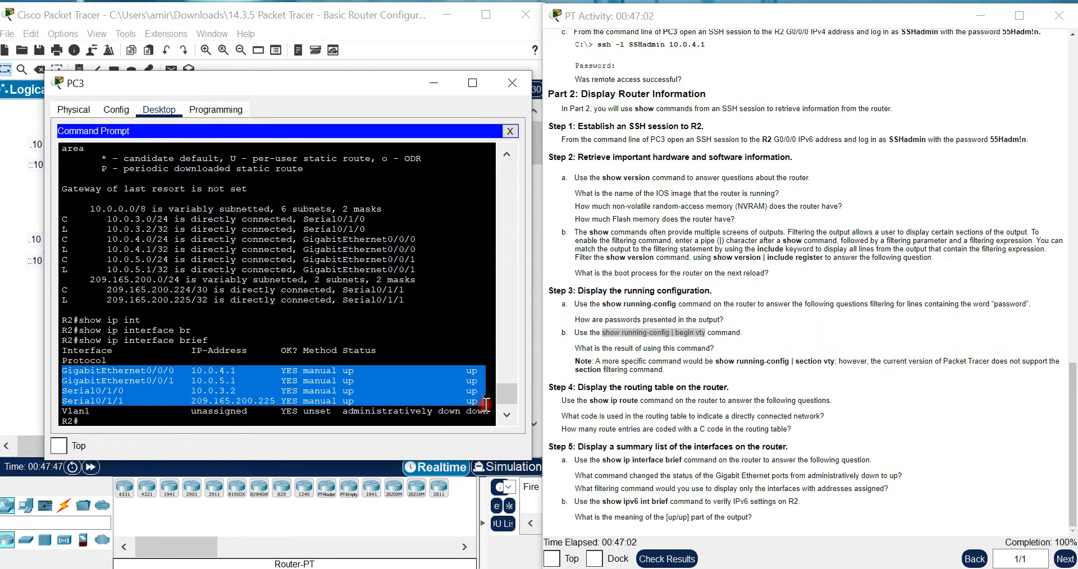
left_click(255, 387)
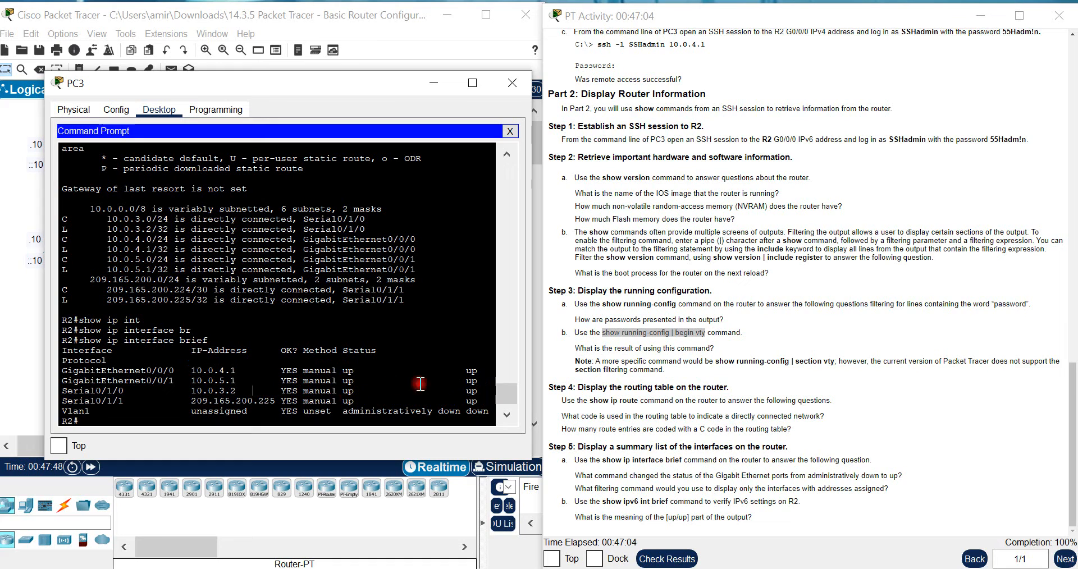
left_click_drag(349, 371, 478, 371)
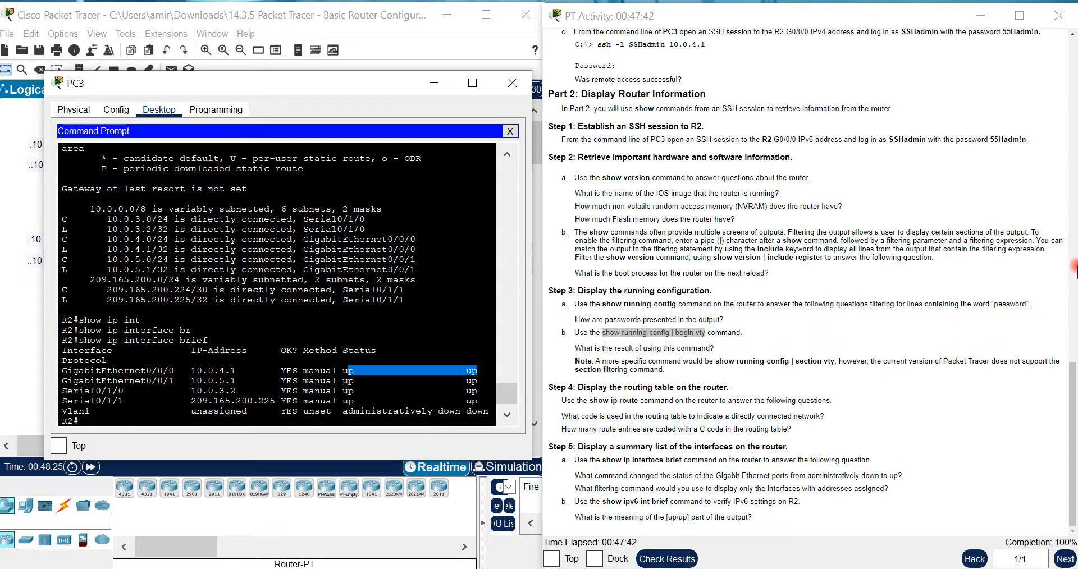
Recall the previous command and run show ip interface brief | exclude unassigned
left_click(184, 416)
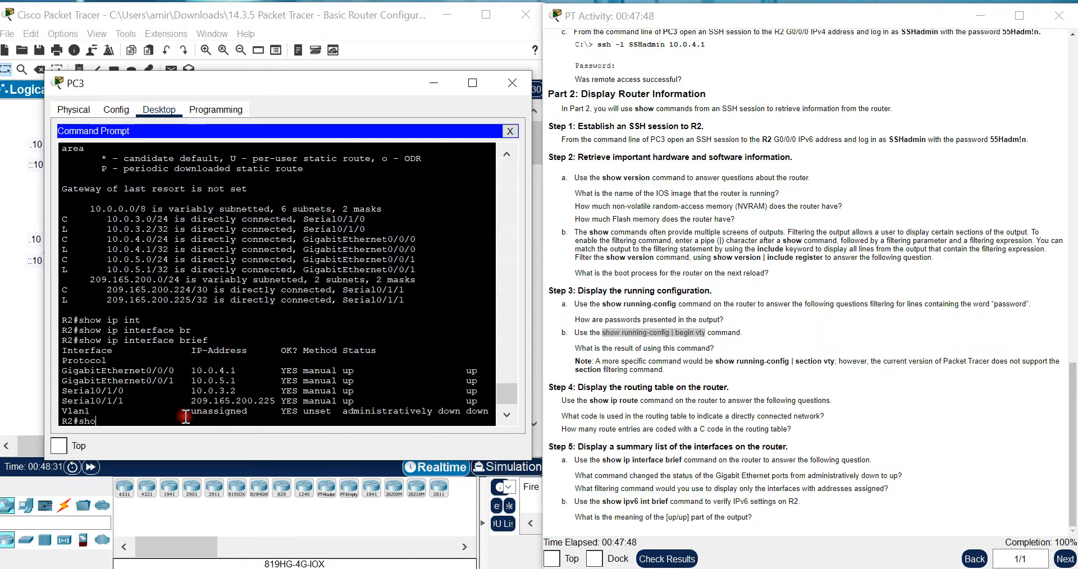
key("Up")
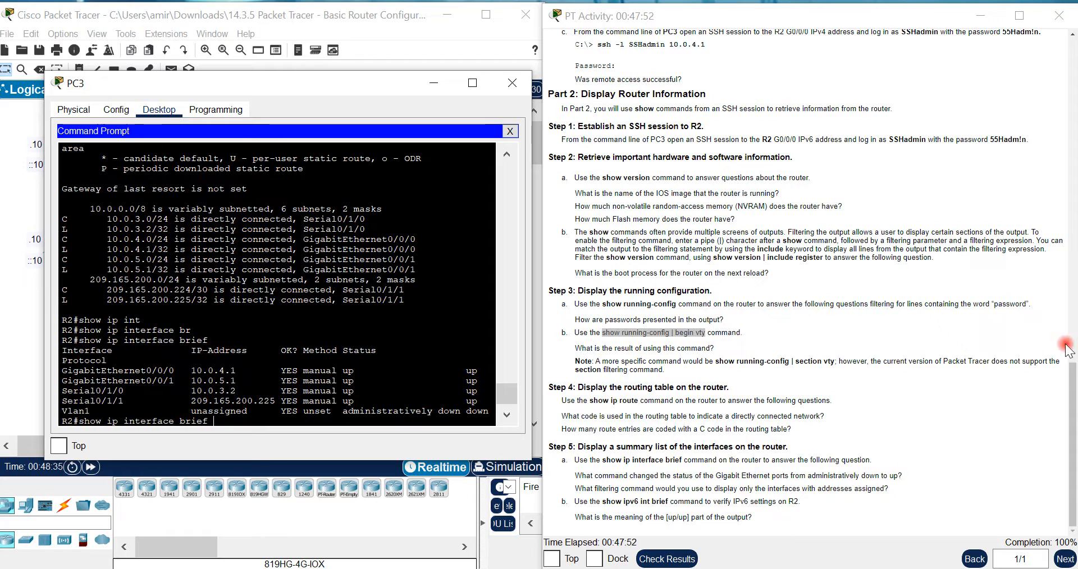
left_click(1075, 257)
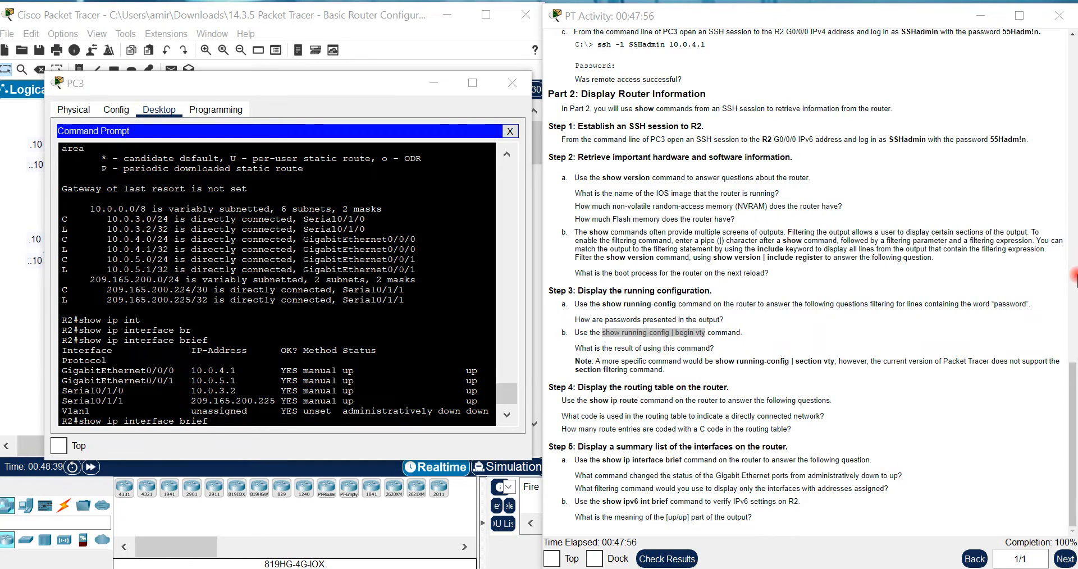
left_click(396, 439)
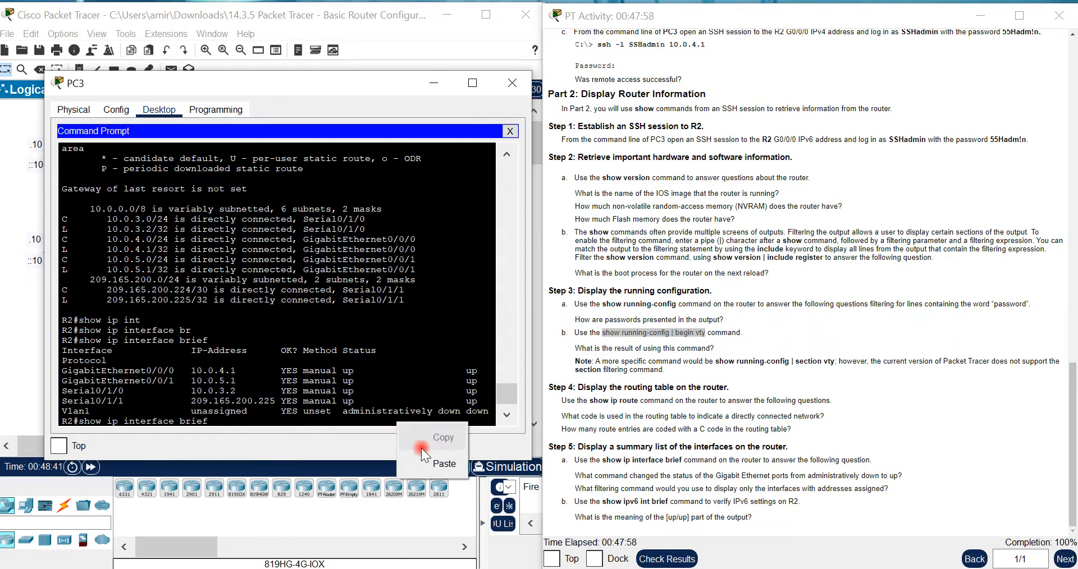
type("| exclude unassigned")
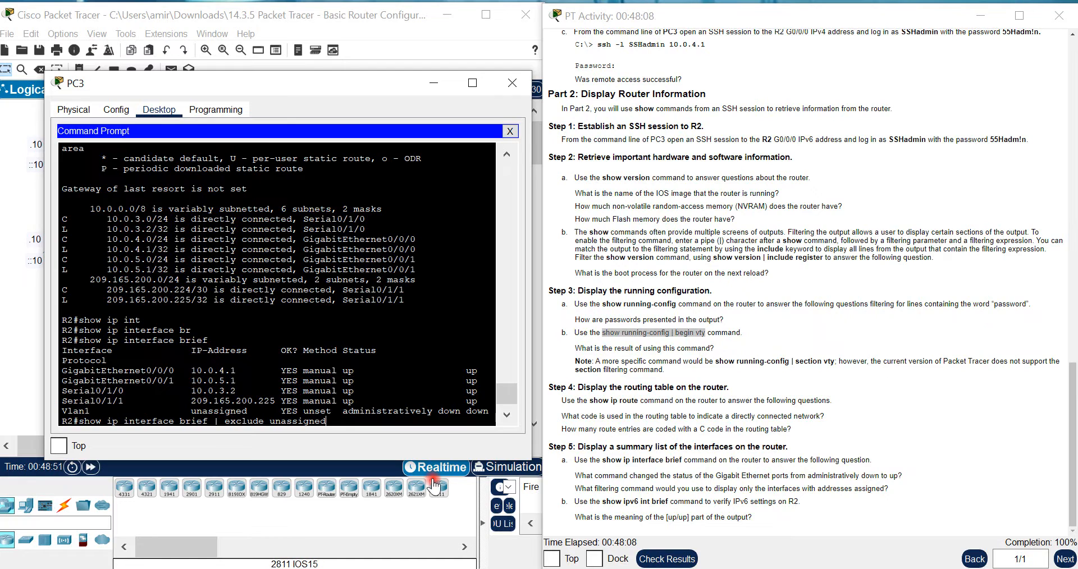
key("Return")
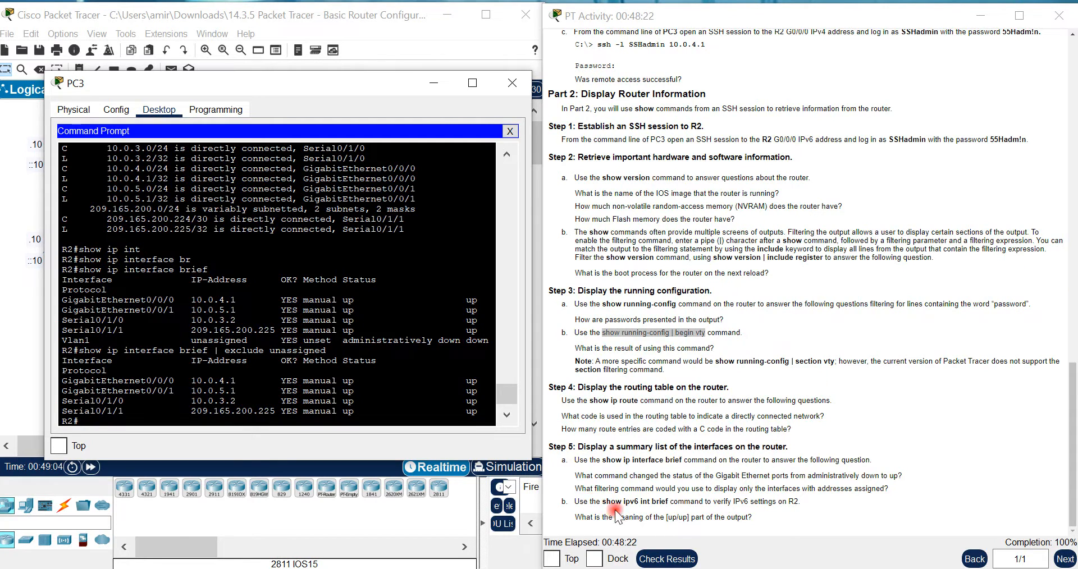
Copy show ipv6 int brief from the instructions, run it on R2, and widen the PC3 window
left_click_drag(602, 502, 670, 505)
key("ctrl+c")
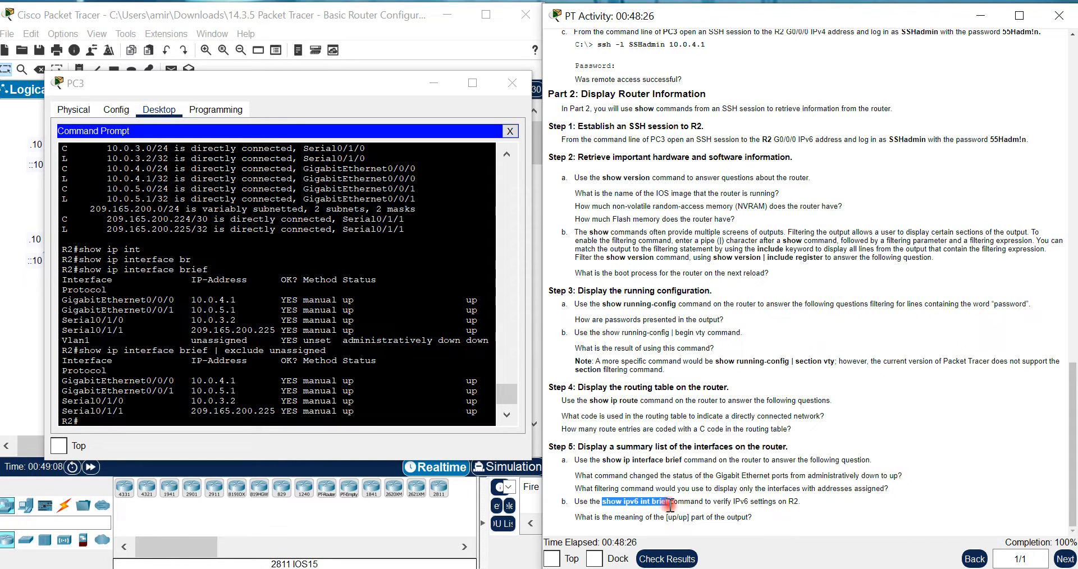
right_click(663, 501)
left_click(694, 513)
right_click(297, 424)
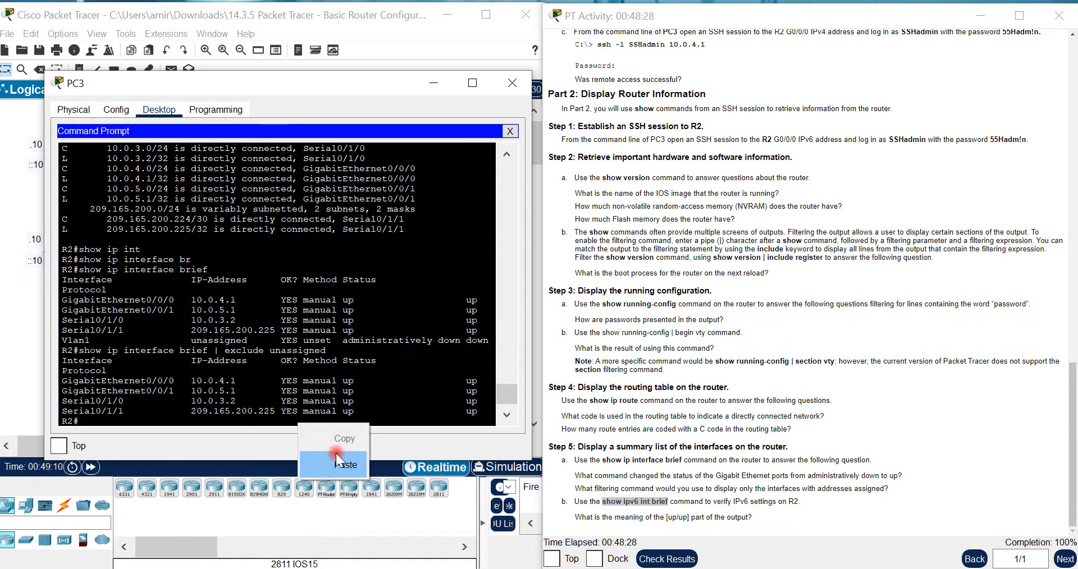
left_click(337, 459)
key("Return")
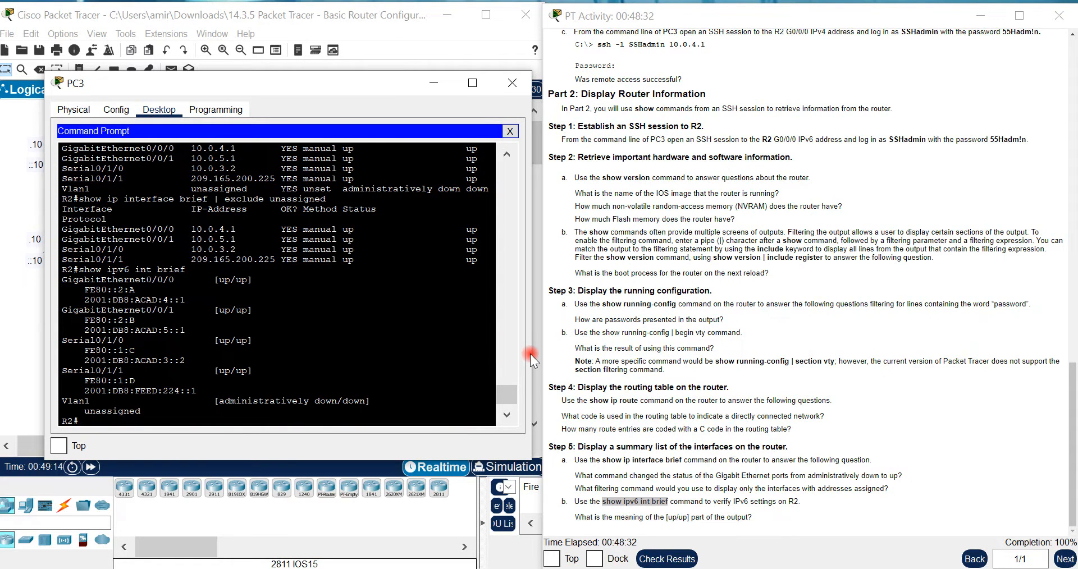
left_click_drag(536, 356, 780, 356)
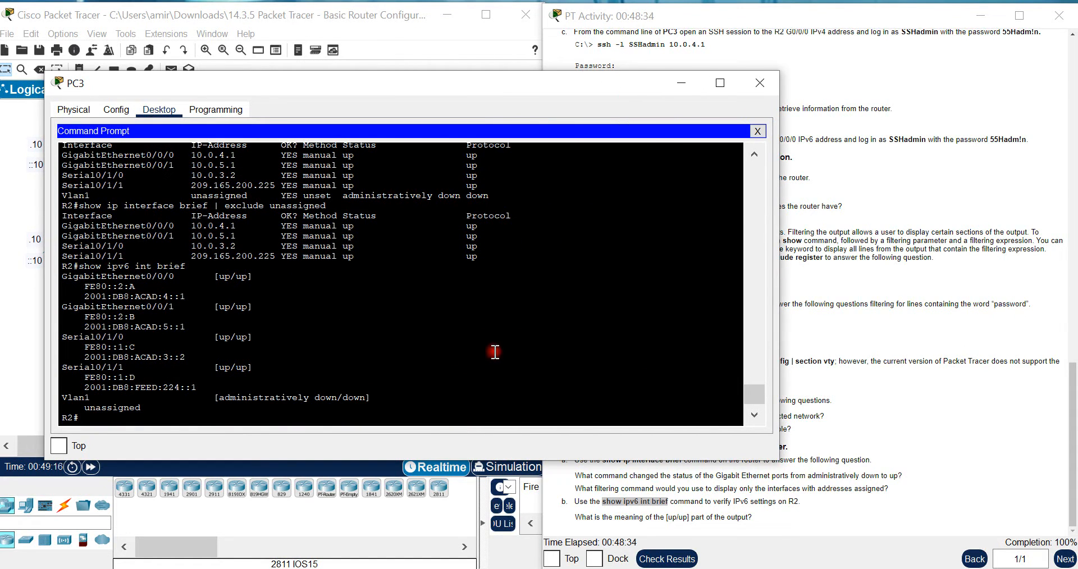
Widen the PC3 window and reposition it so the network topology is visible beside it
scroll(488, 354, "down", 1)
scroll(481, 356, "down", 1)
left_click_drag(778, 358, 845, 359)
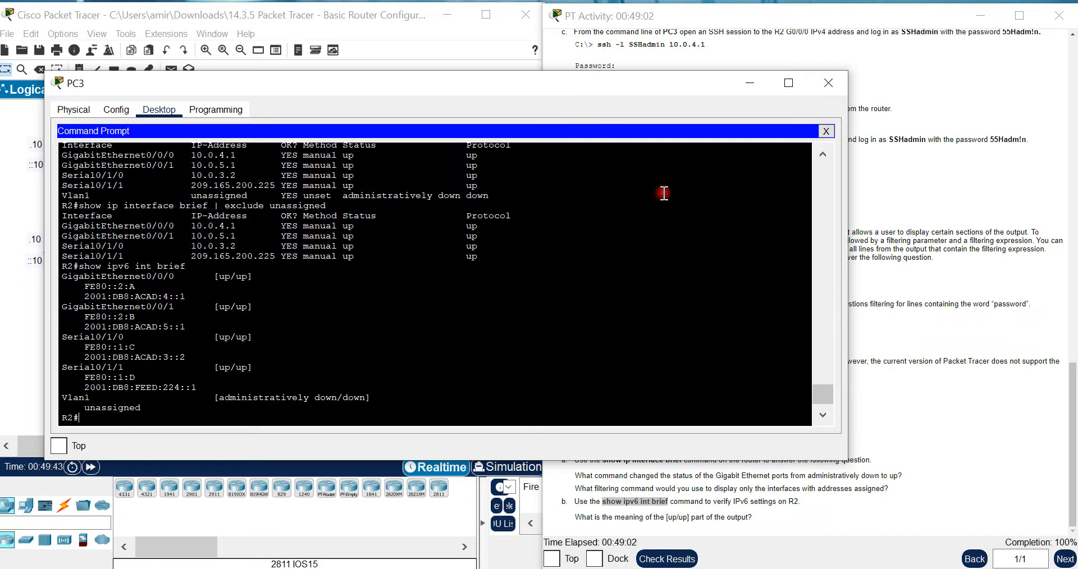
left_click_drag(556, 78, 709, 223)
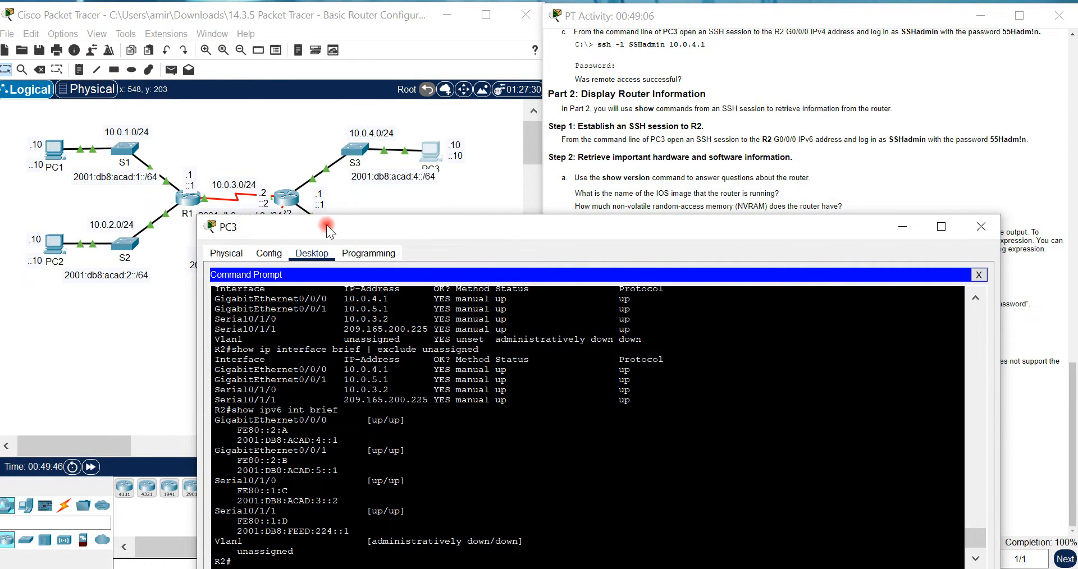
left_click_drag(325, 227, 418, 290)
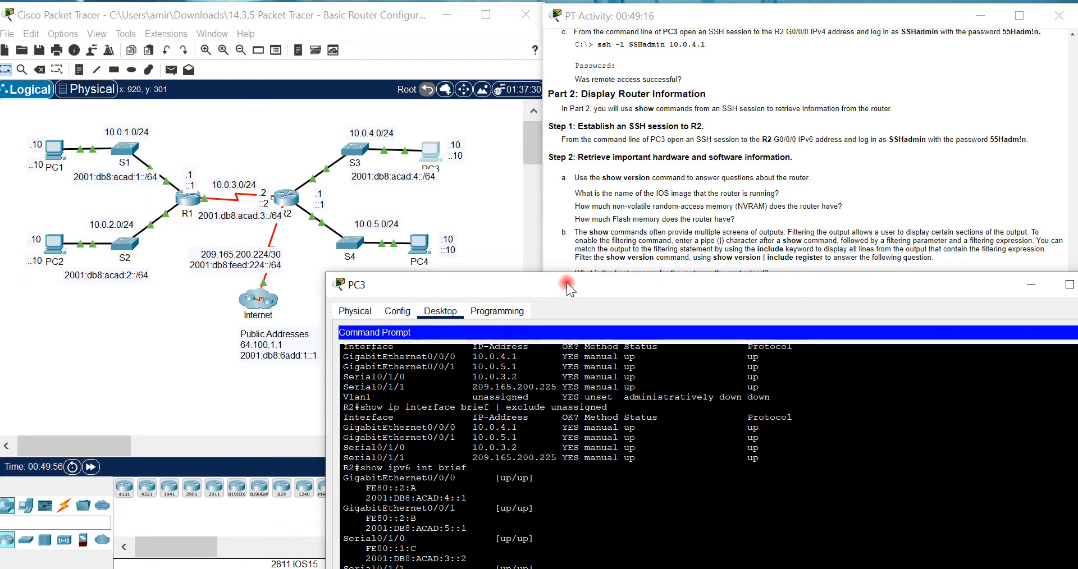
left_click_drag(567, 282, 316, 127)
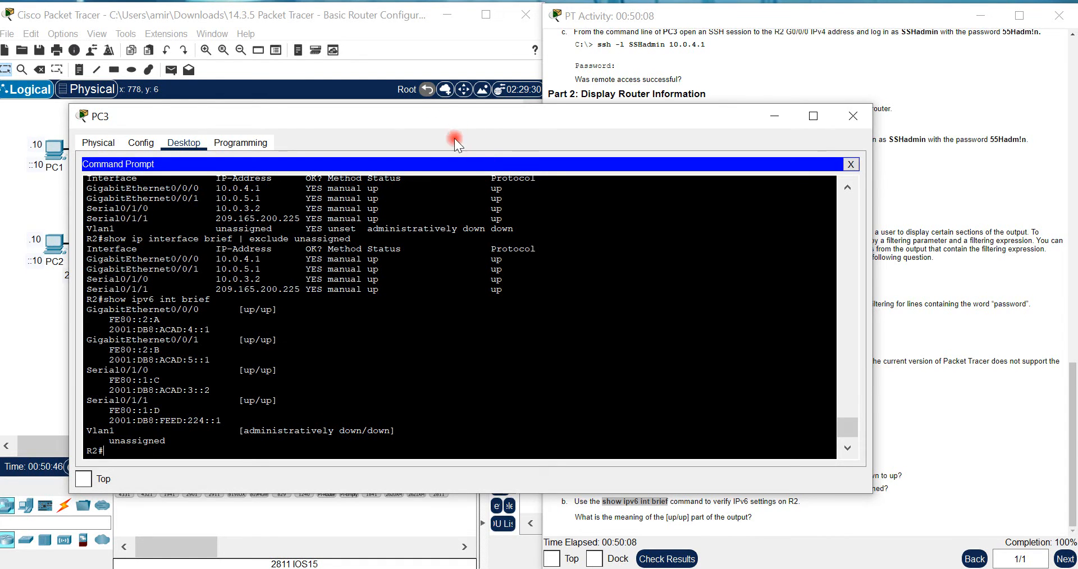
left_click_drag(465, 116, 527, 179)
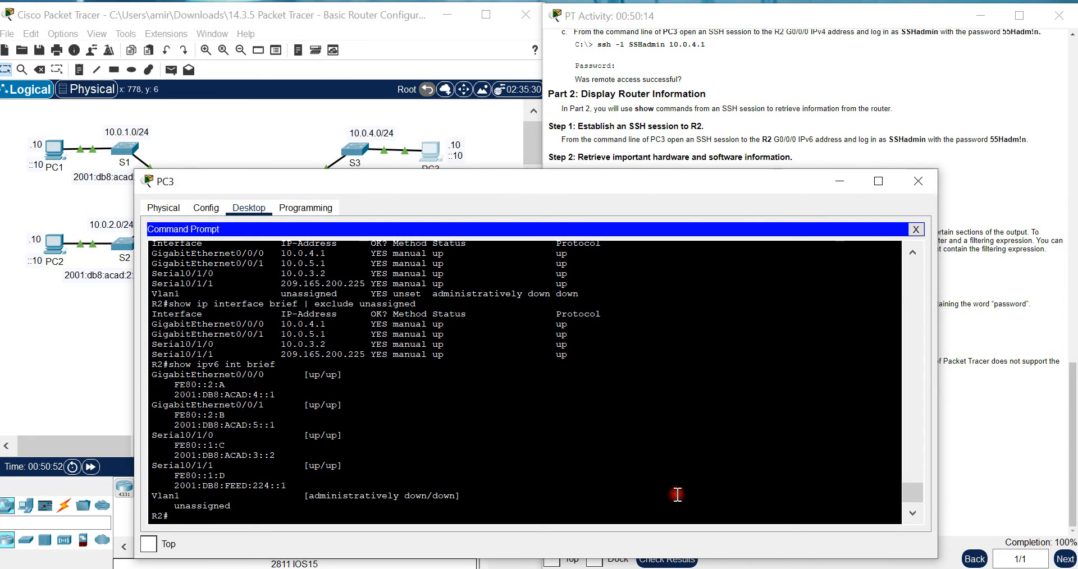
Bring the activity instructions forward and scroll back to the Part 2 SSH and show version steps
left_click(902, 190)
scroll(891, 189, "up", 15)
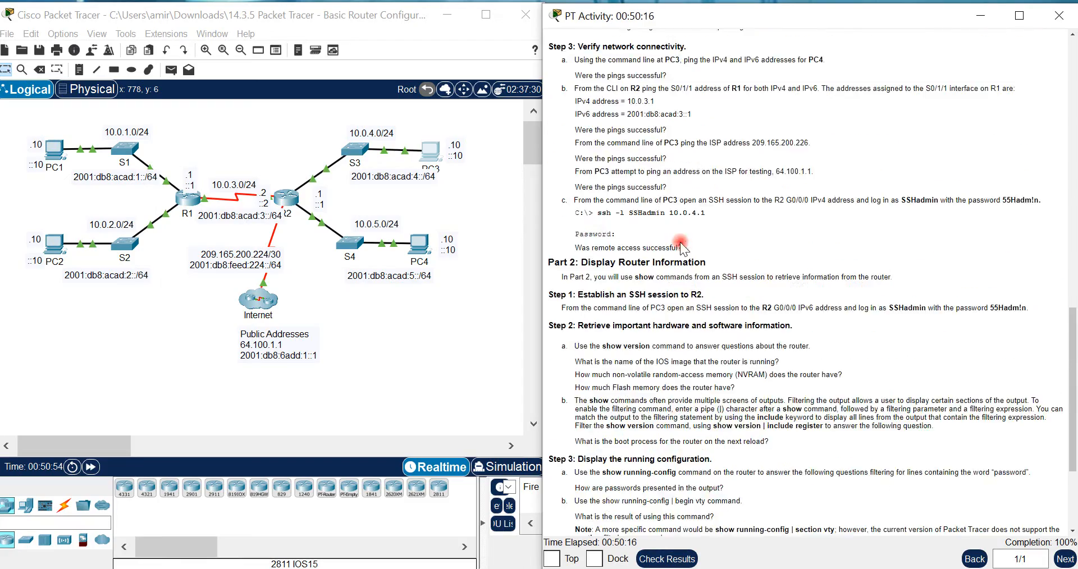